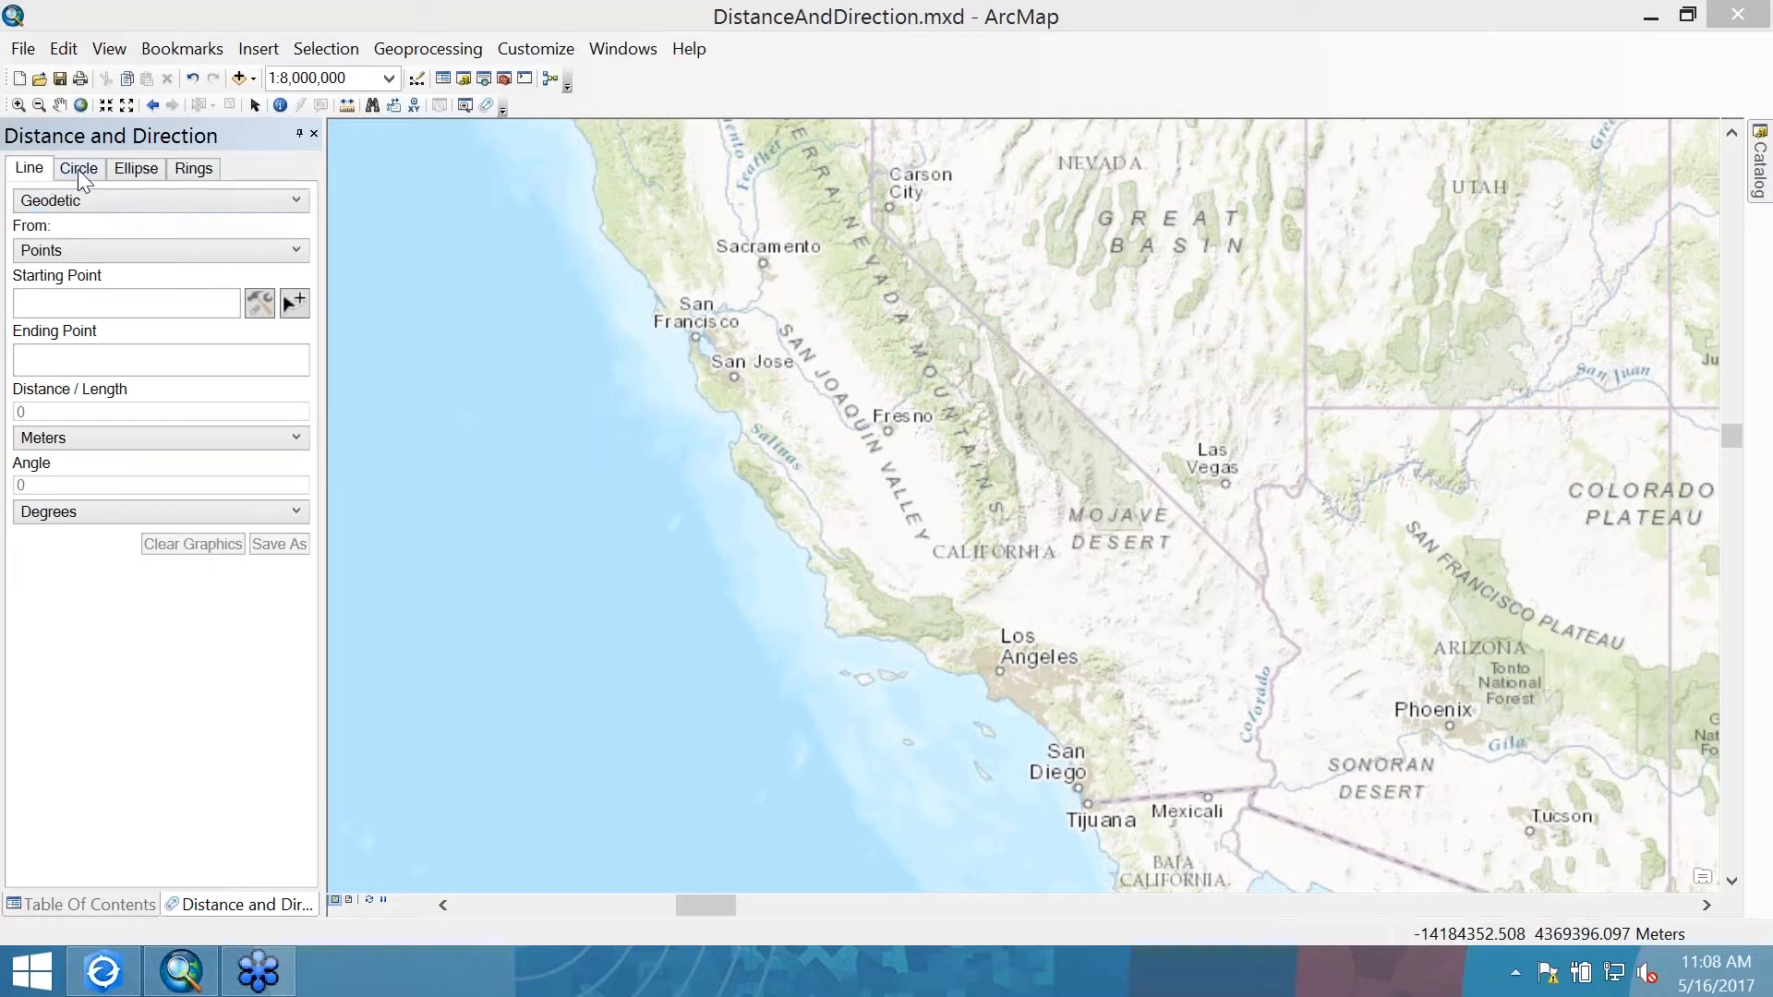
Look through the circle, ellipse and range rings options, and return to the line options
left_click(76, 171)
left_click(131, 174)
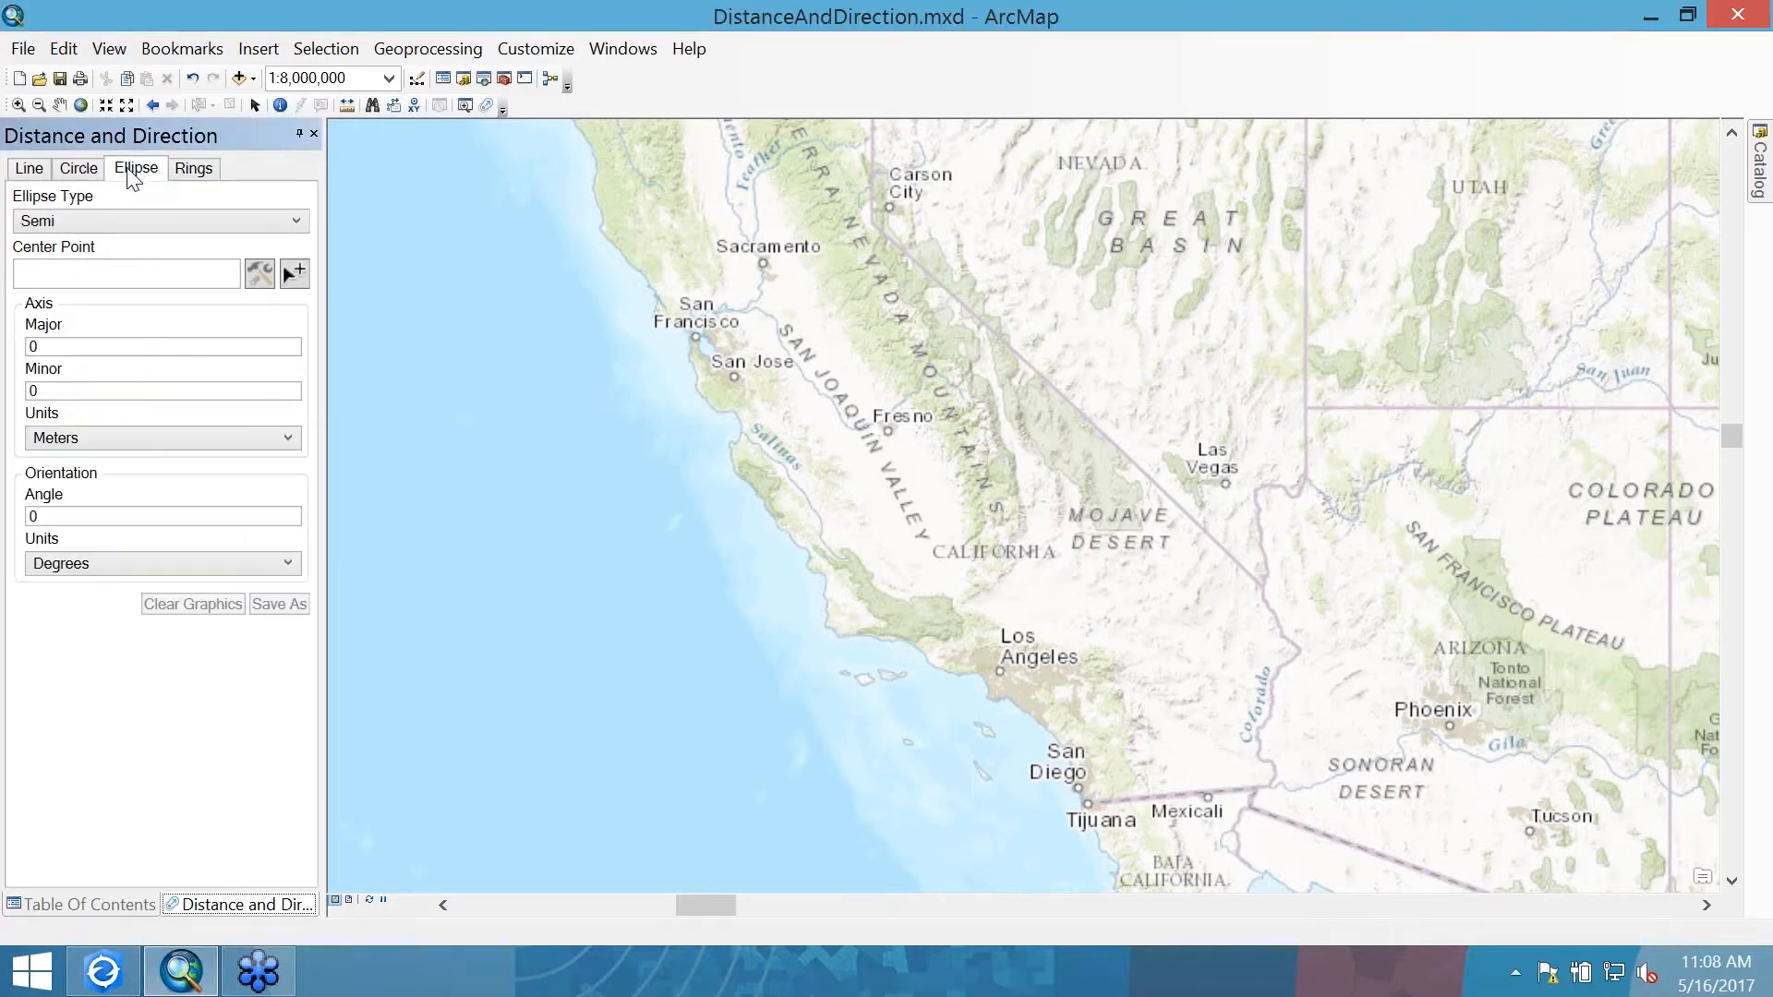
left_click(196, 178)
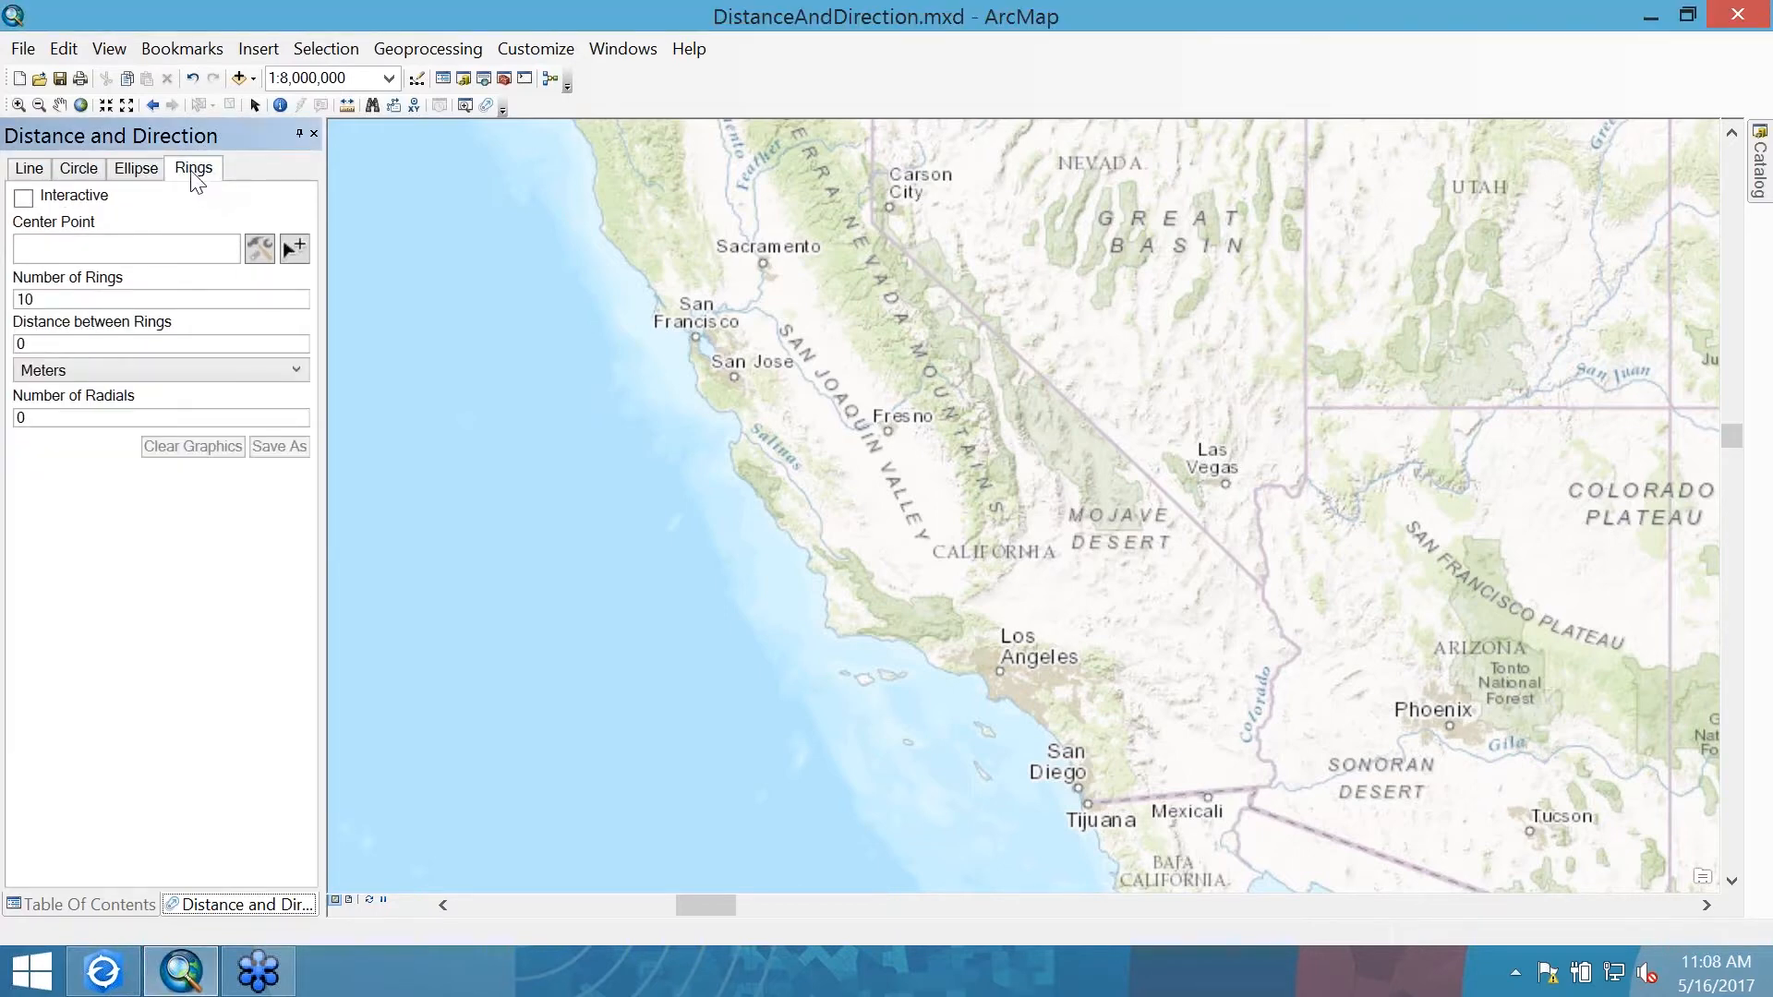
left_click(29, 172)
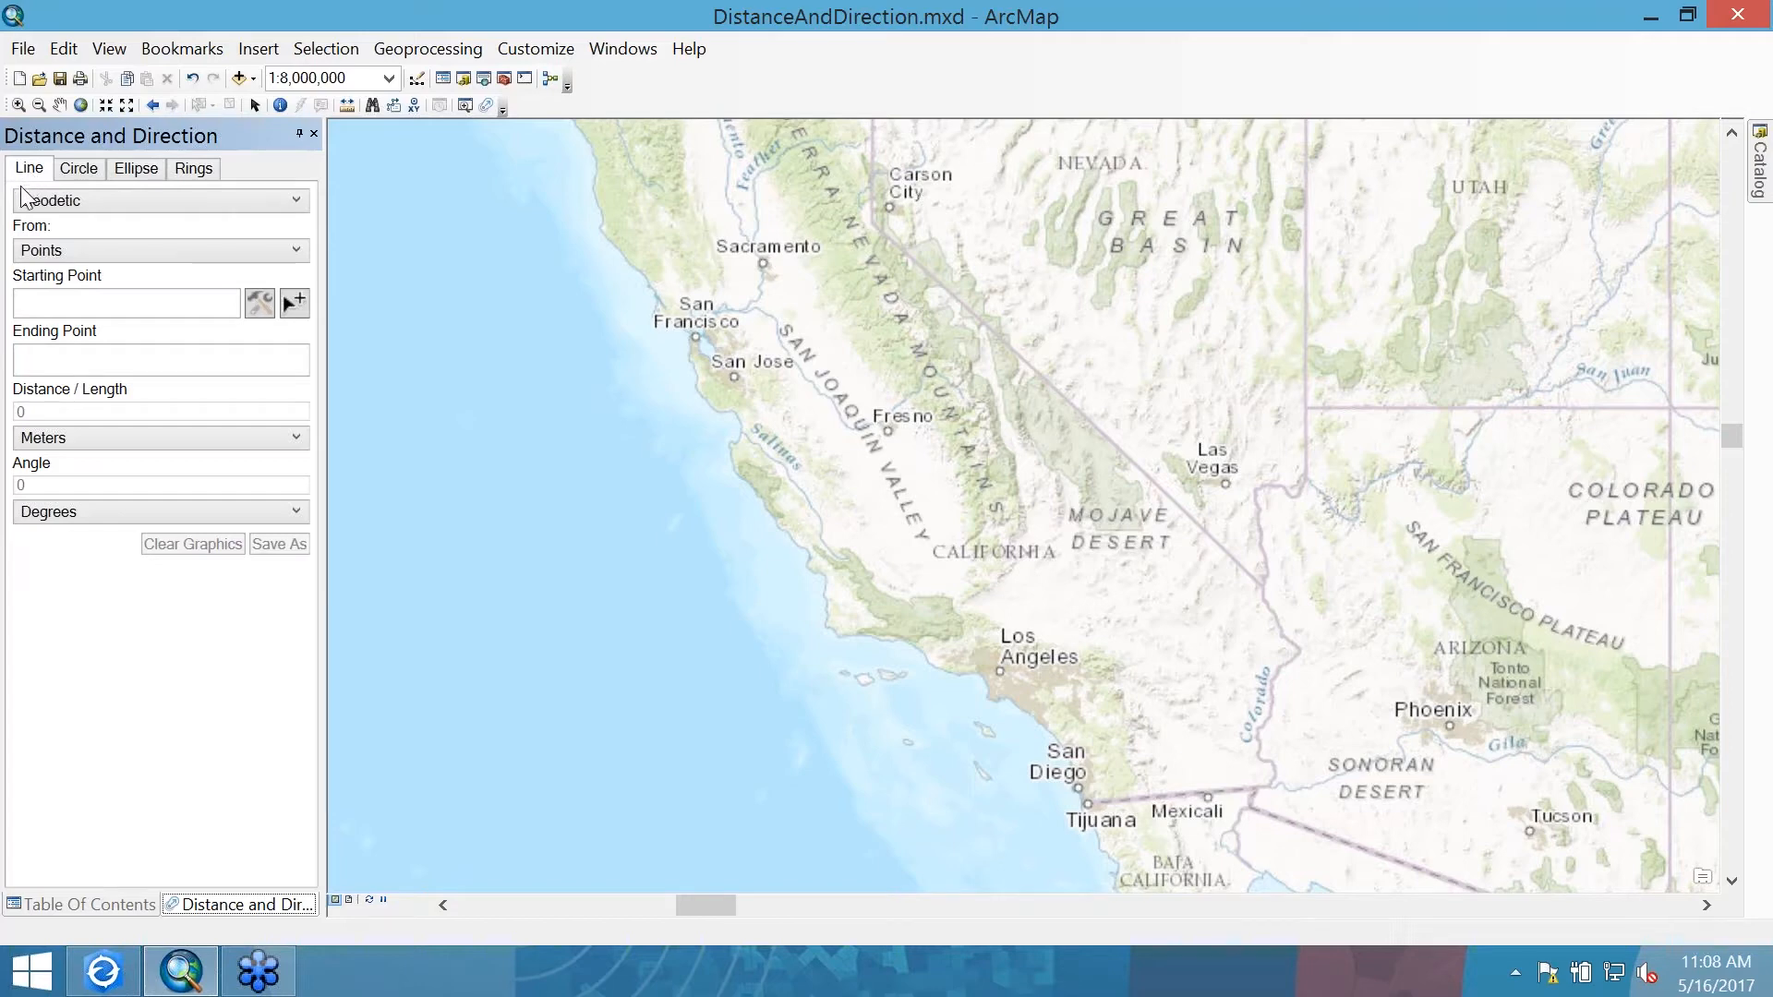
Draw a geodetic line between points from Los Angeles to San Francisco, and clear it from the map
left_click(288, 304)
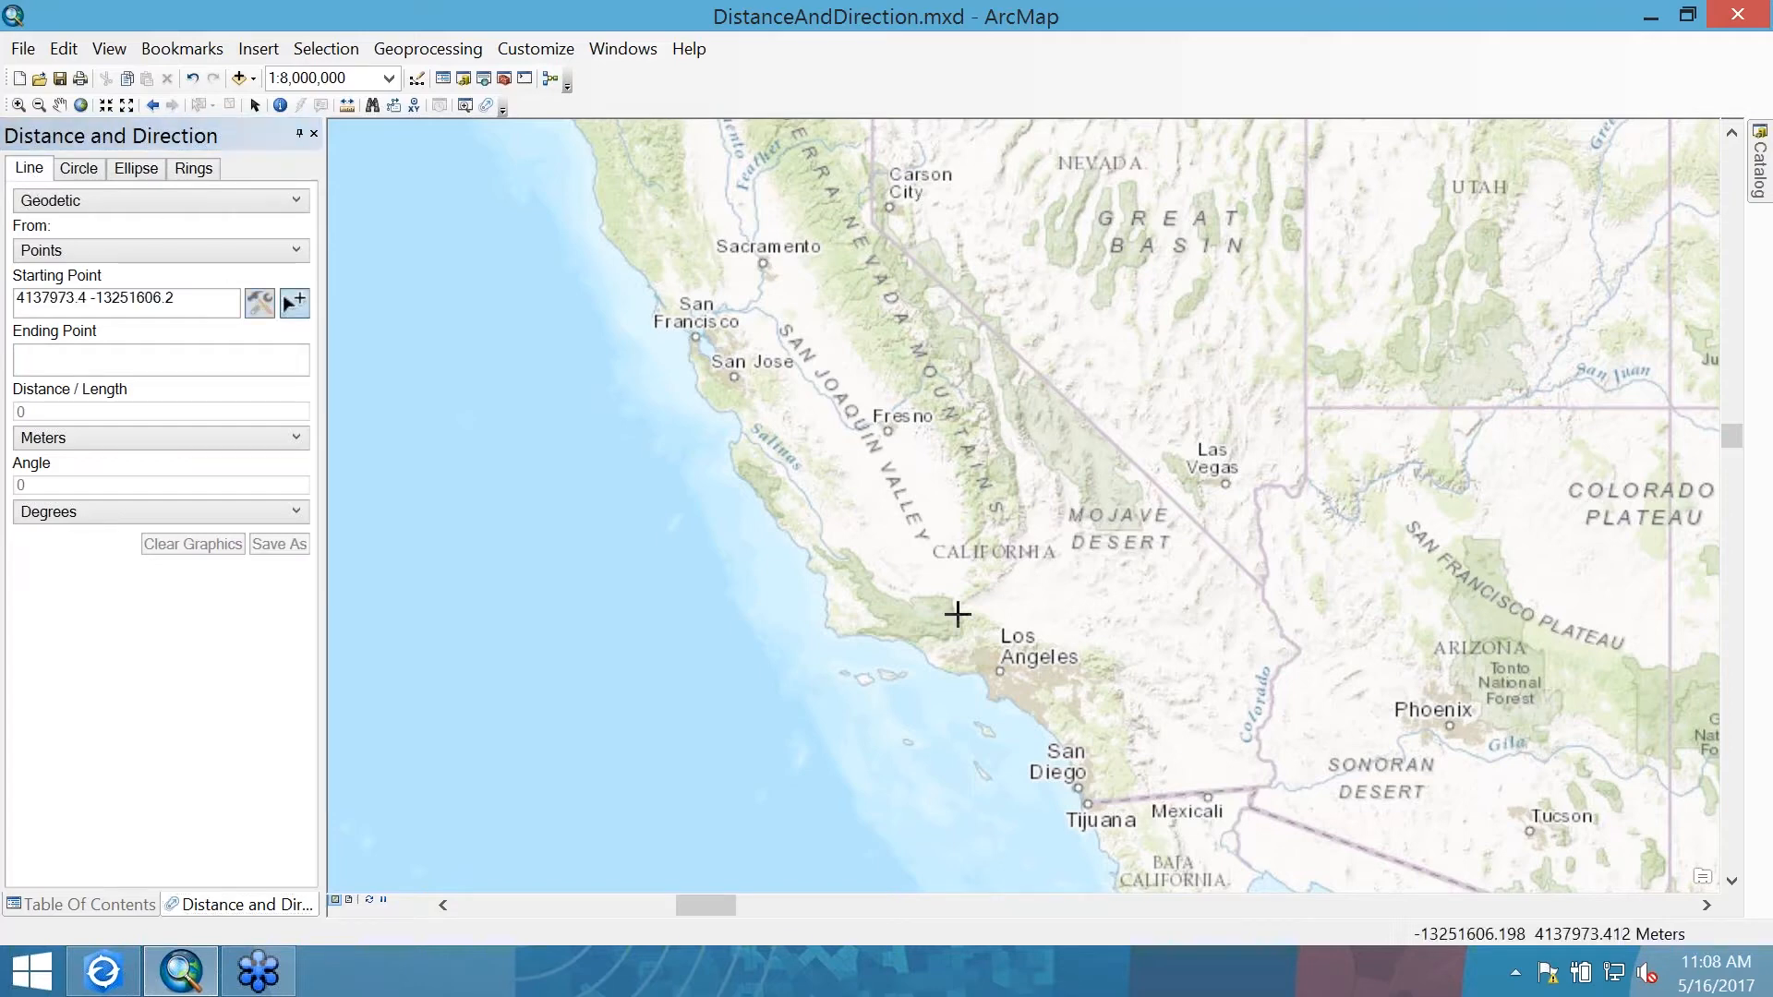
left_click(1001, 674)
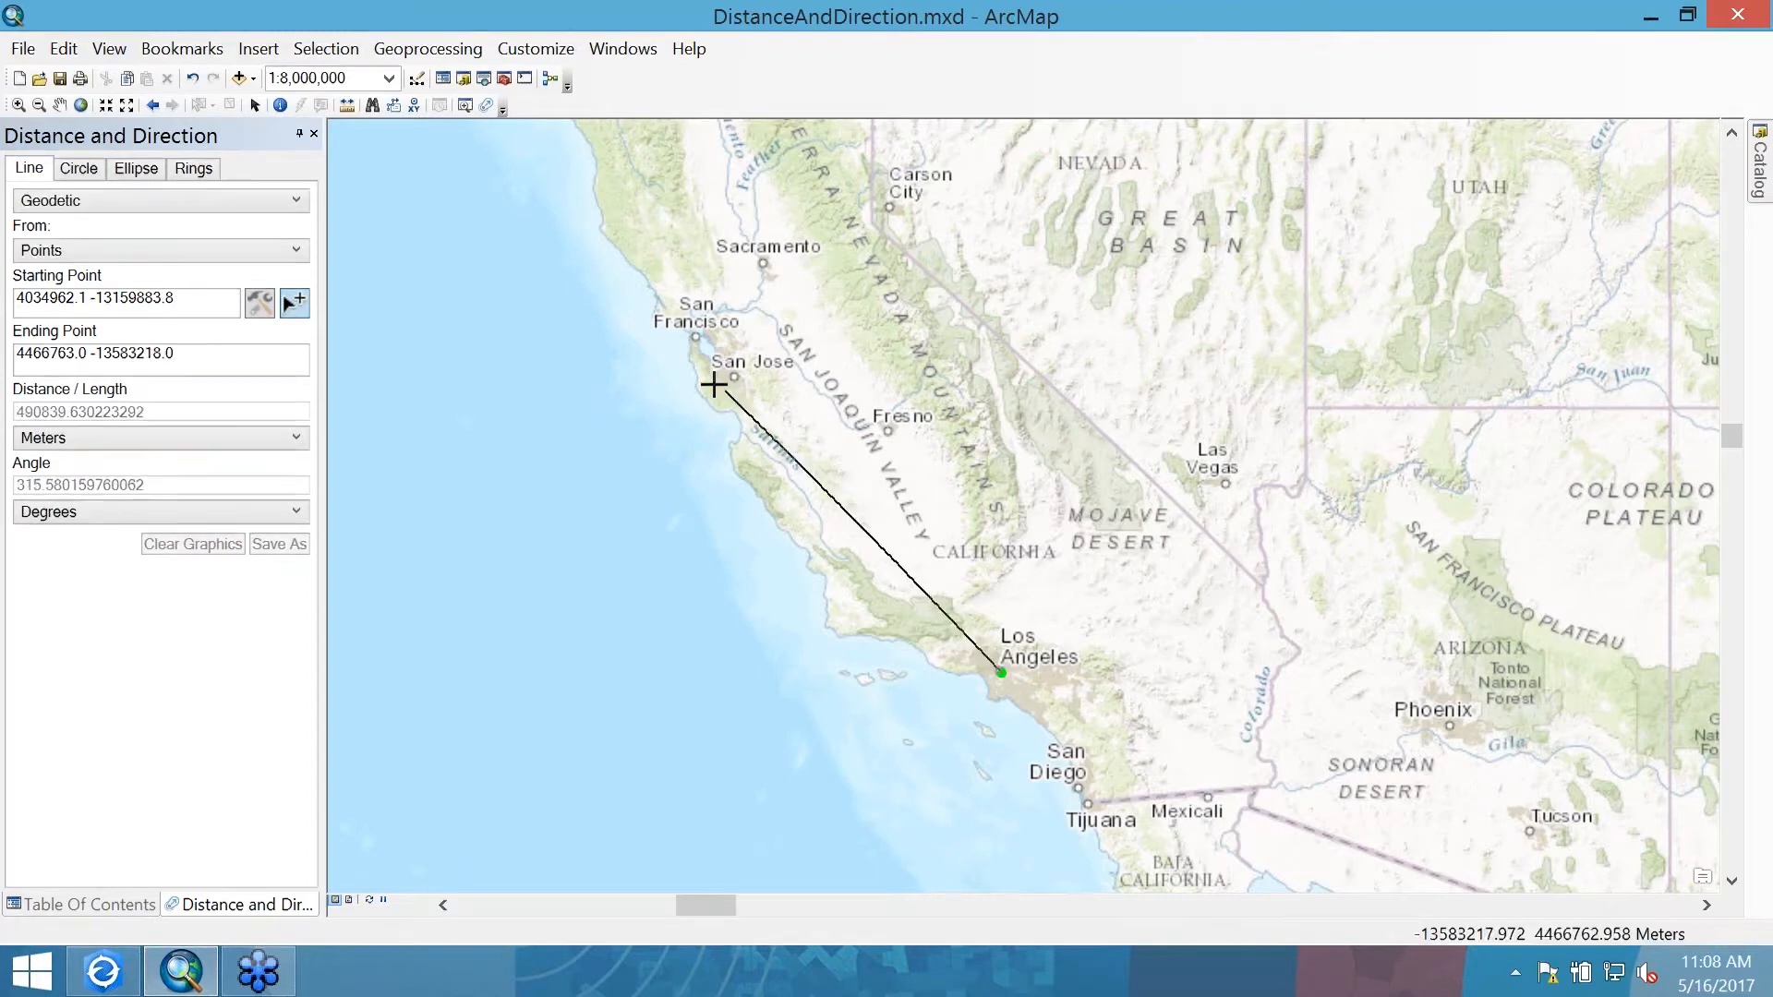
left_click(698, 338)
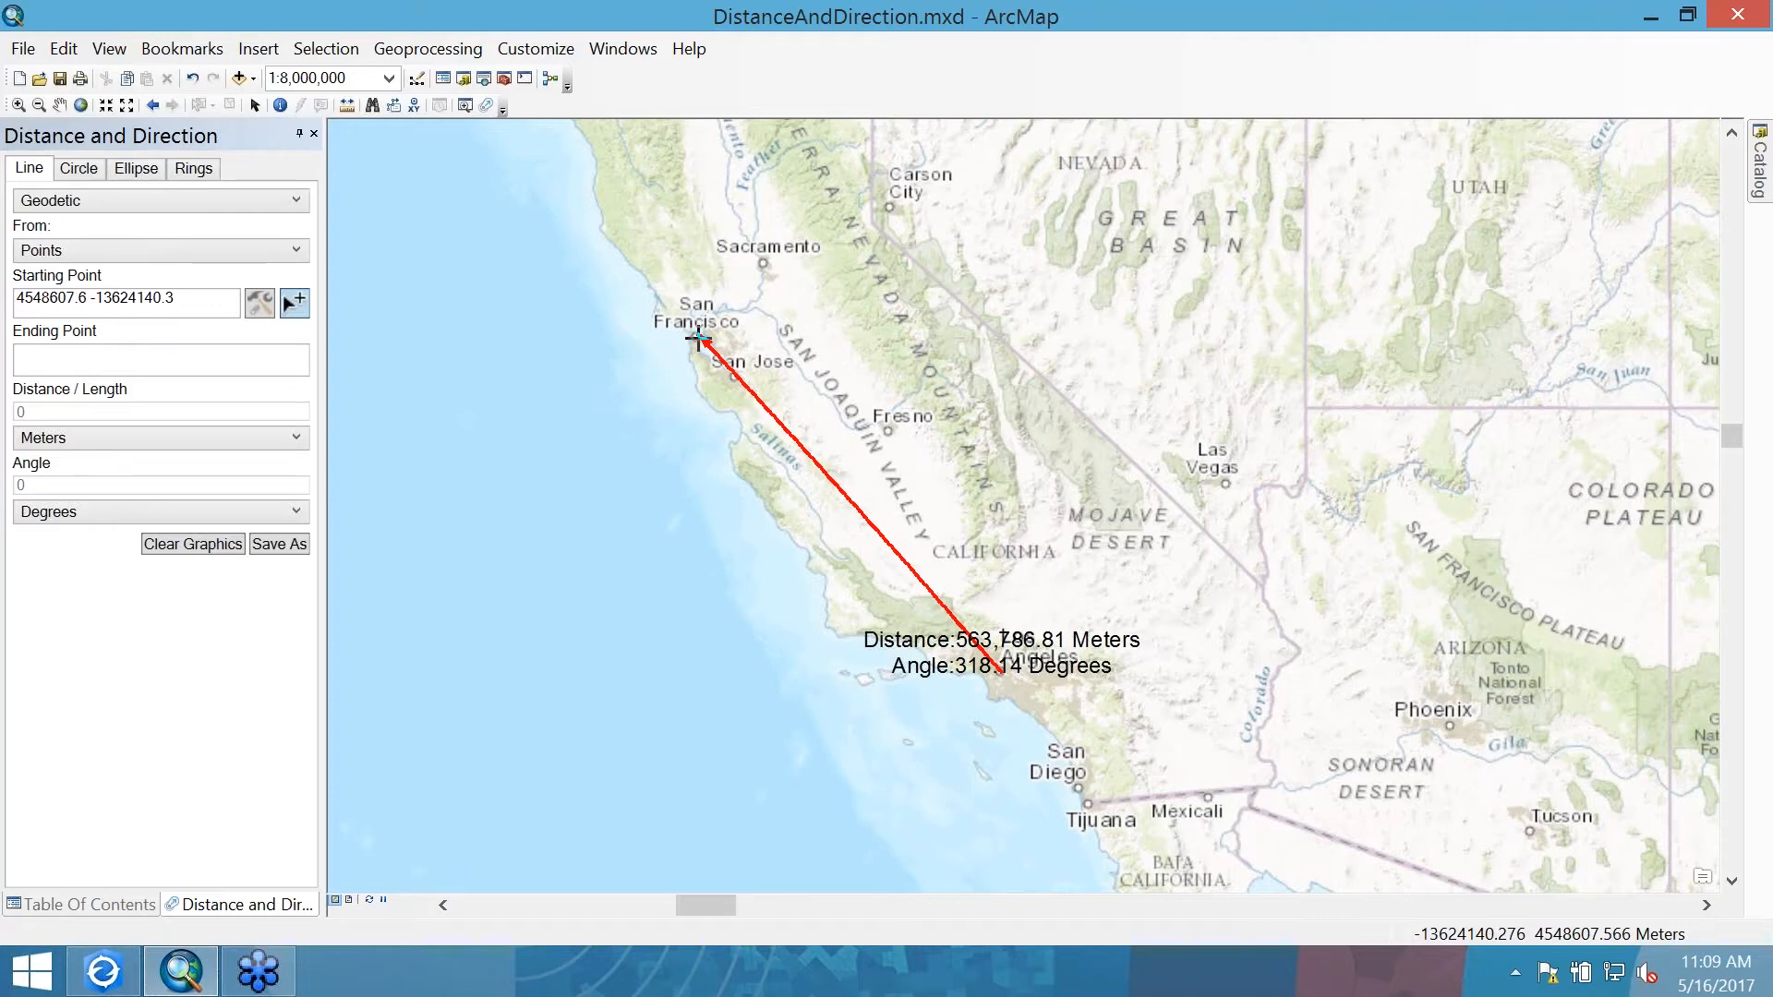
left_click(214, 550)
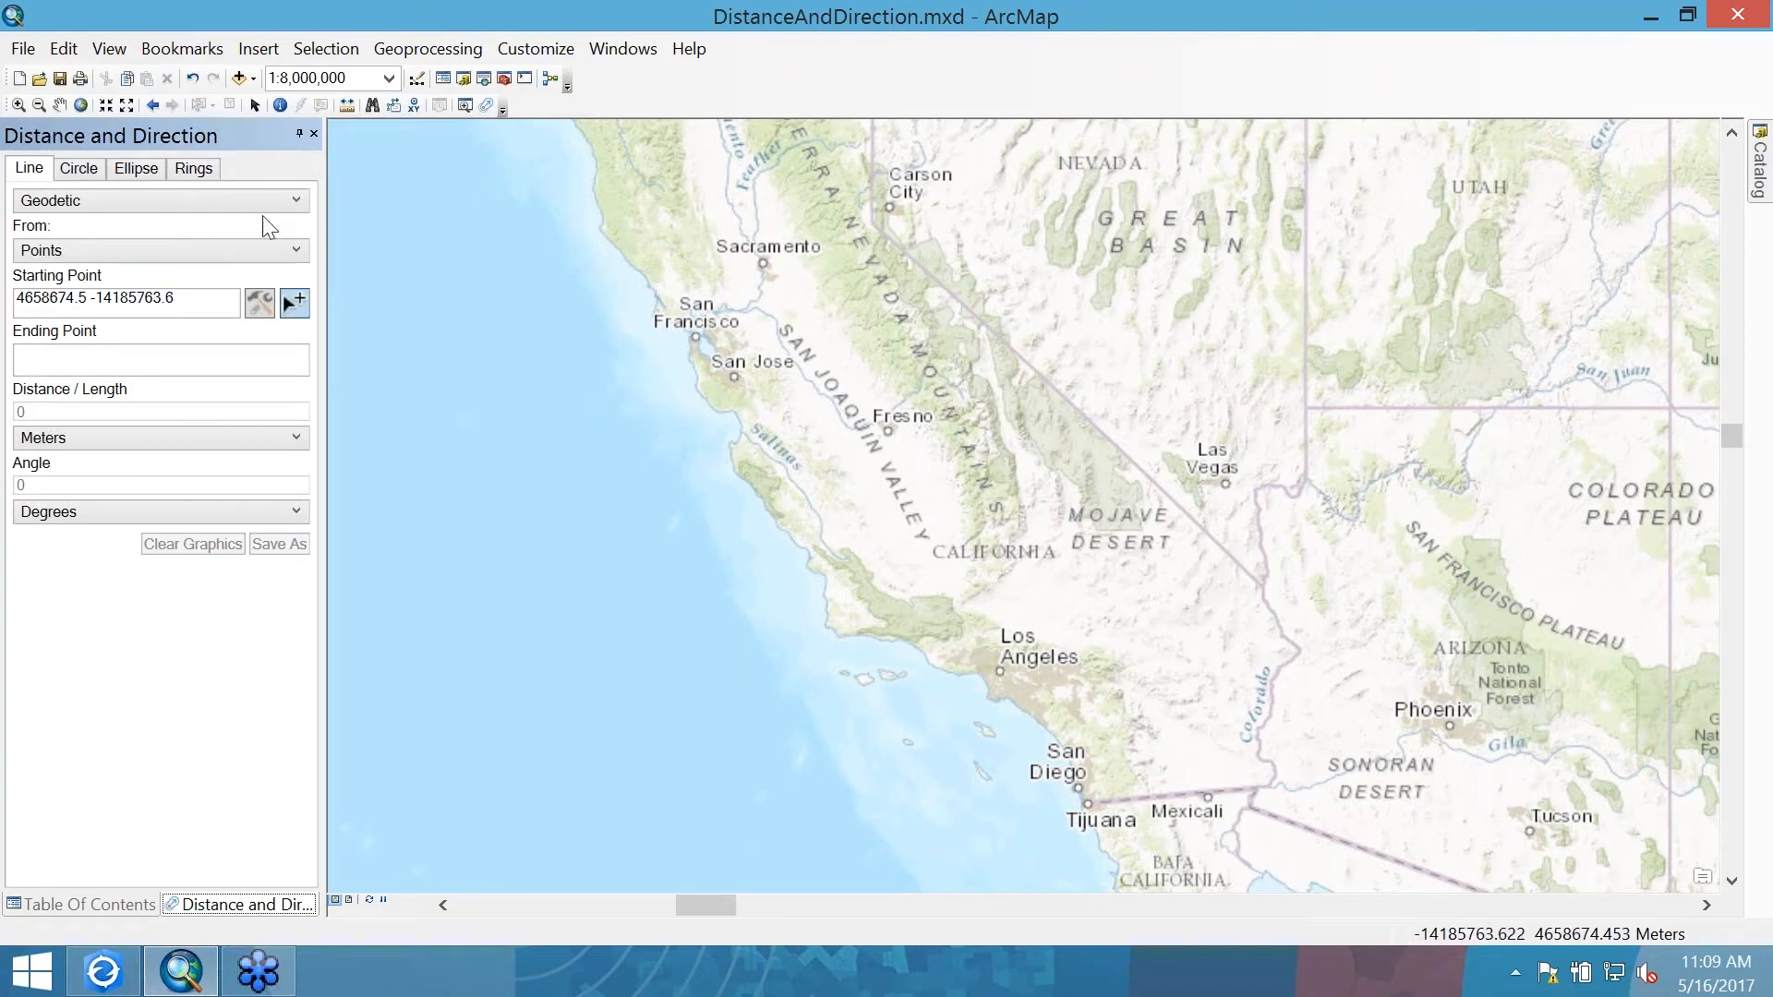
Define the geodetic line from distance and bearing, with its starting point at San Diego
left_click(230, 209)
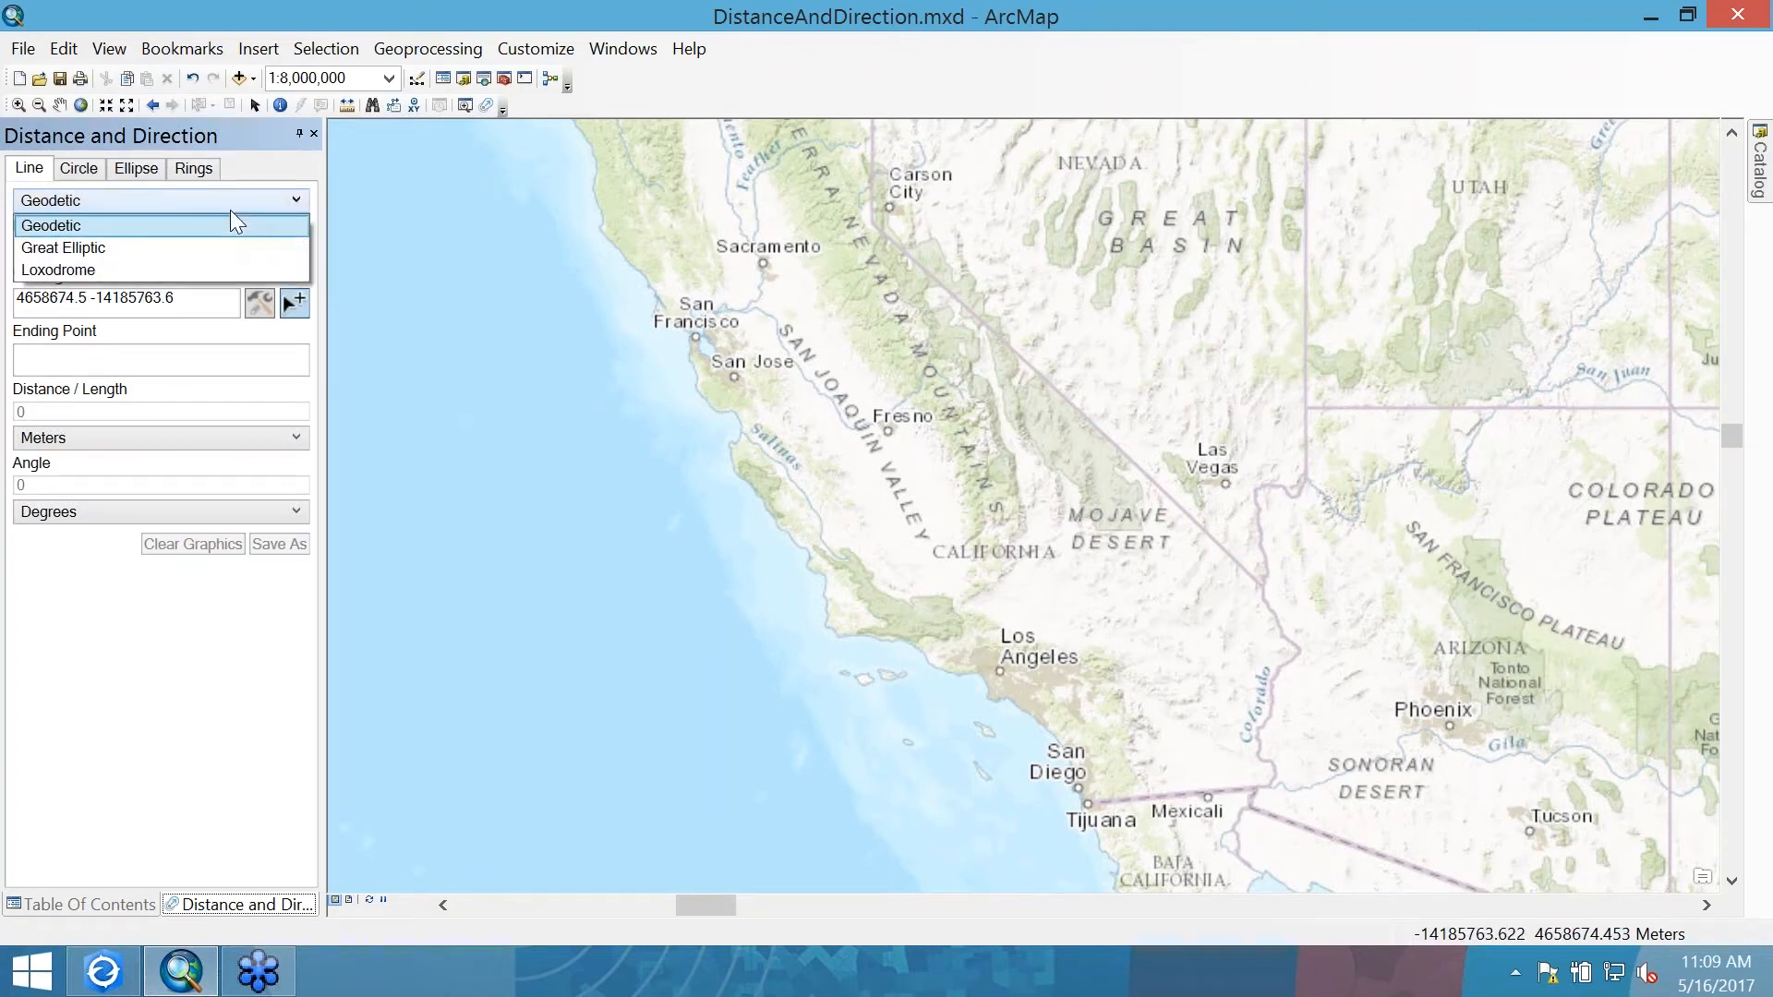
left_click(231, 212)
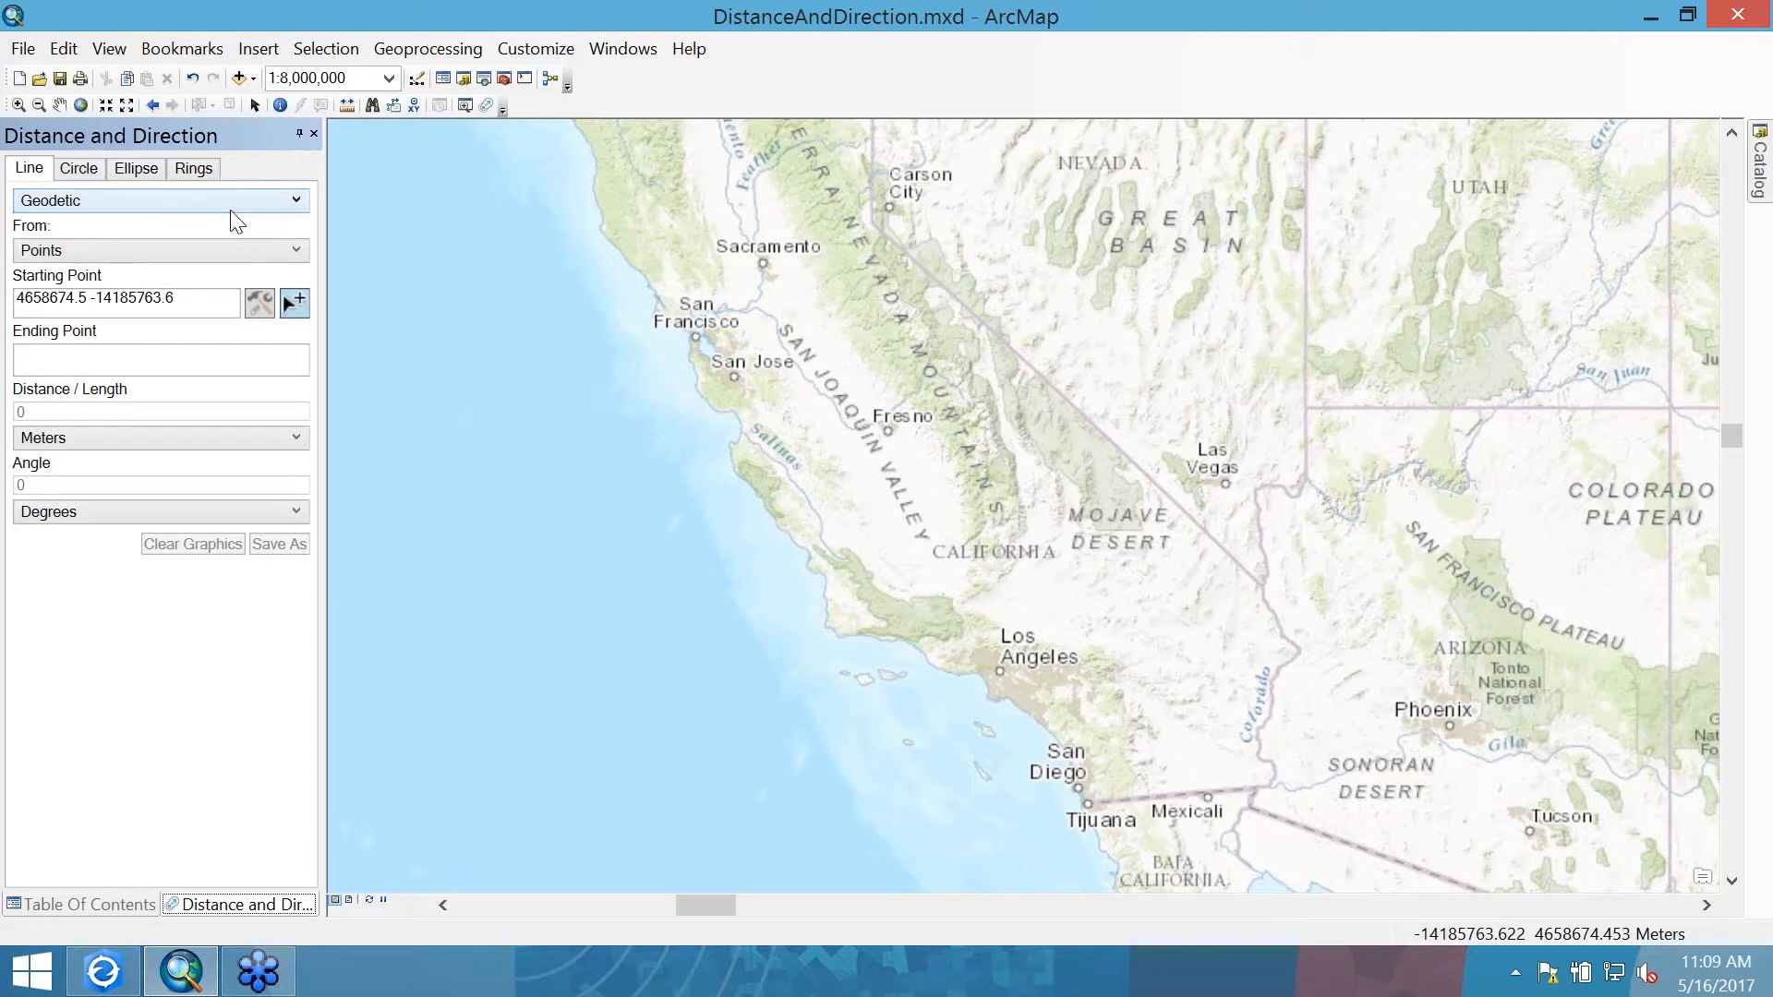
left_click(194, 266)
left_click(169, 301)
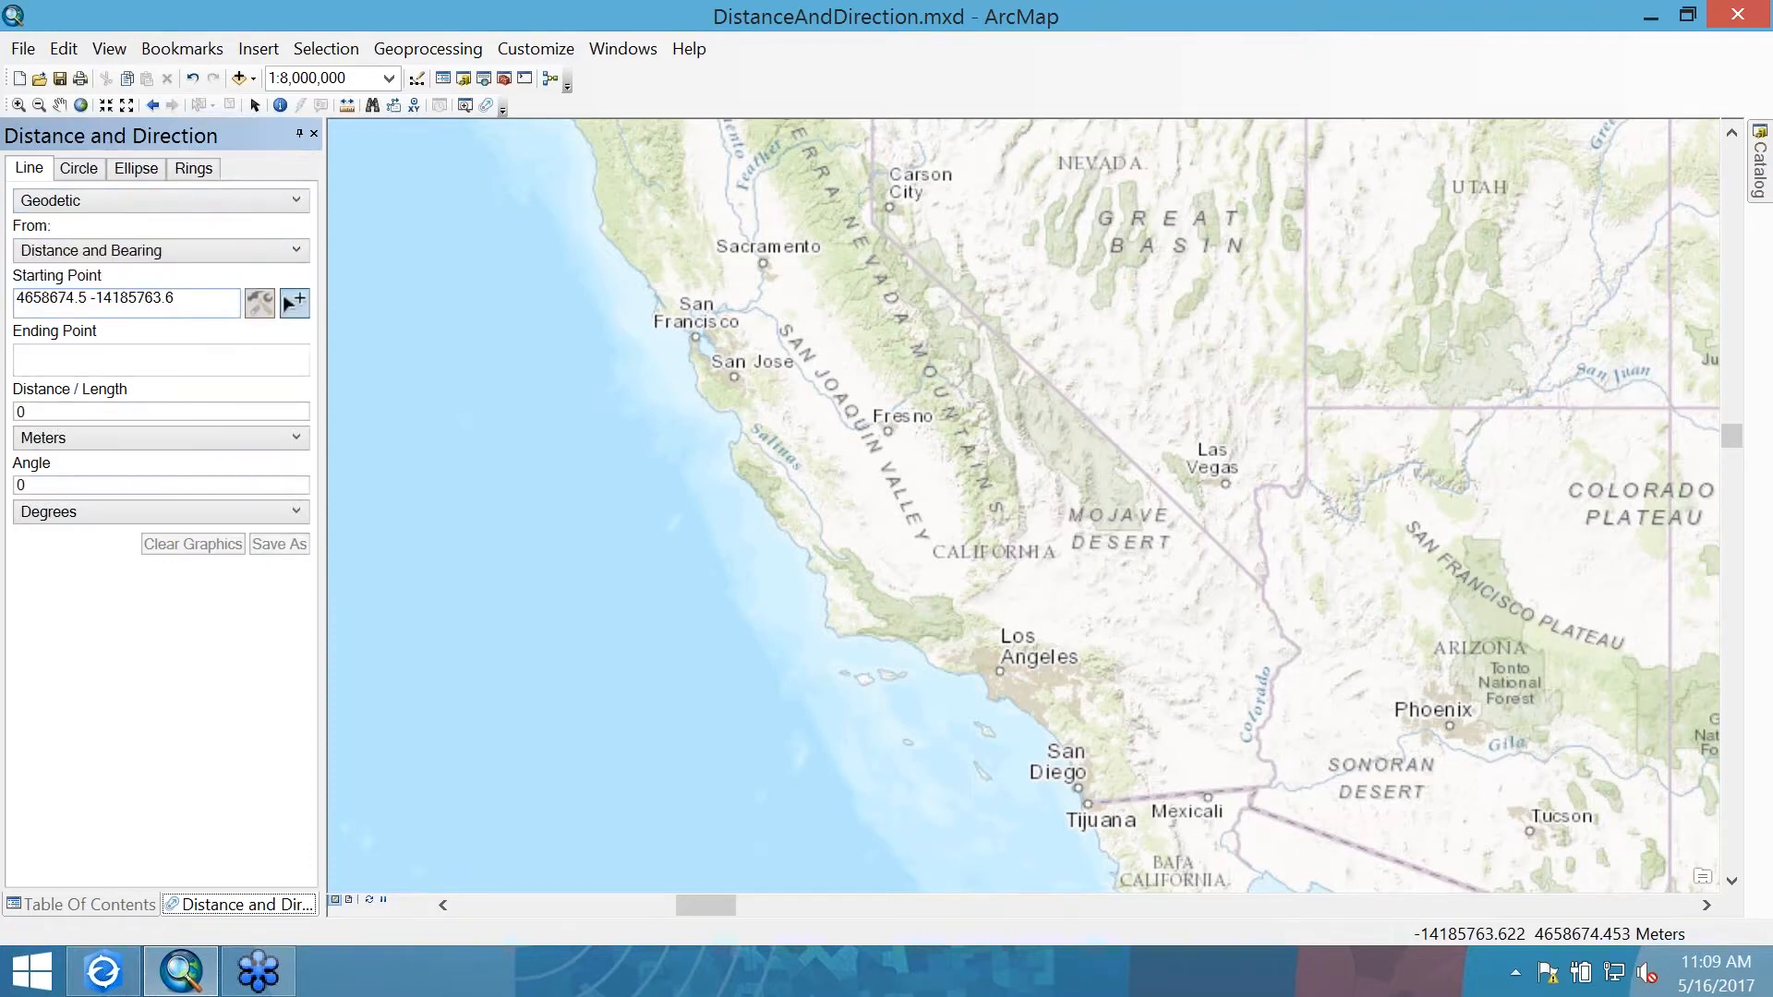
left_click(295, 307)
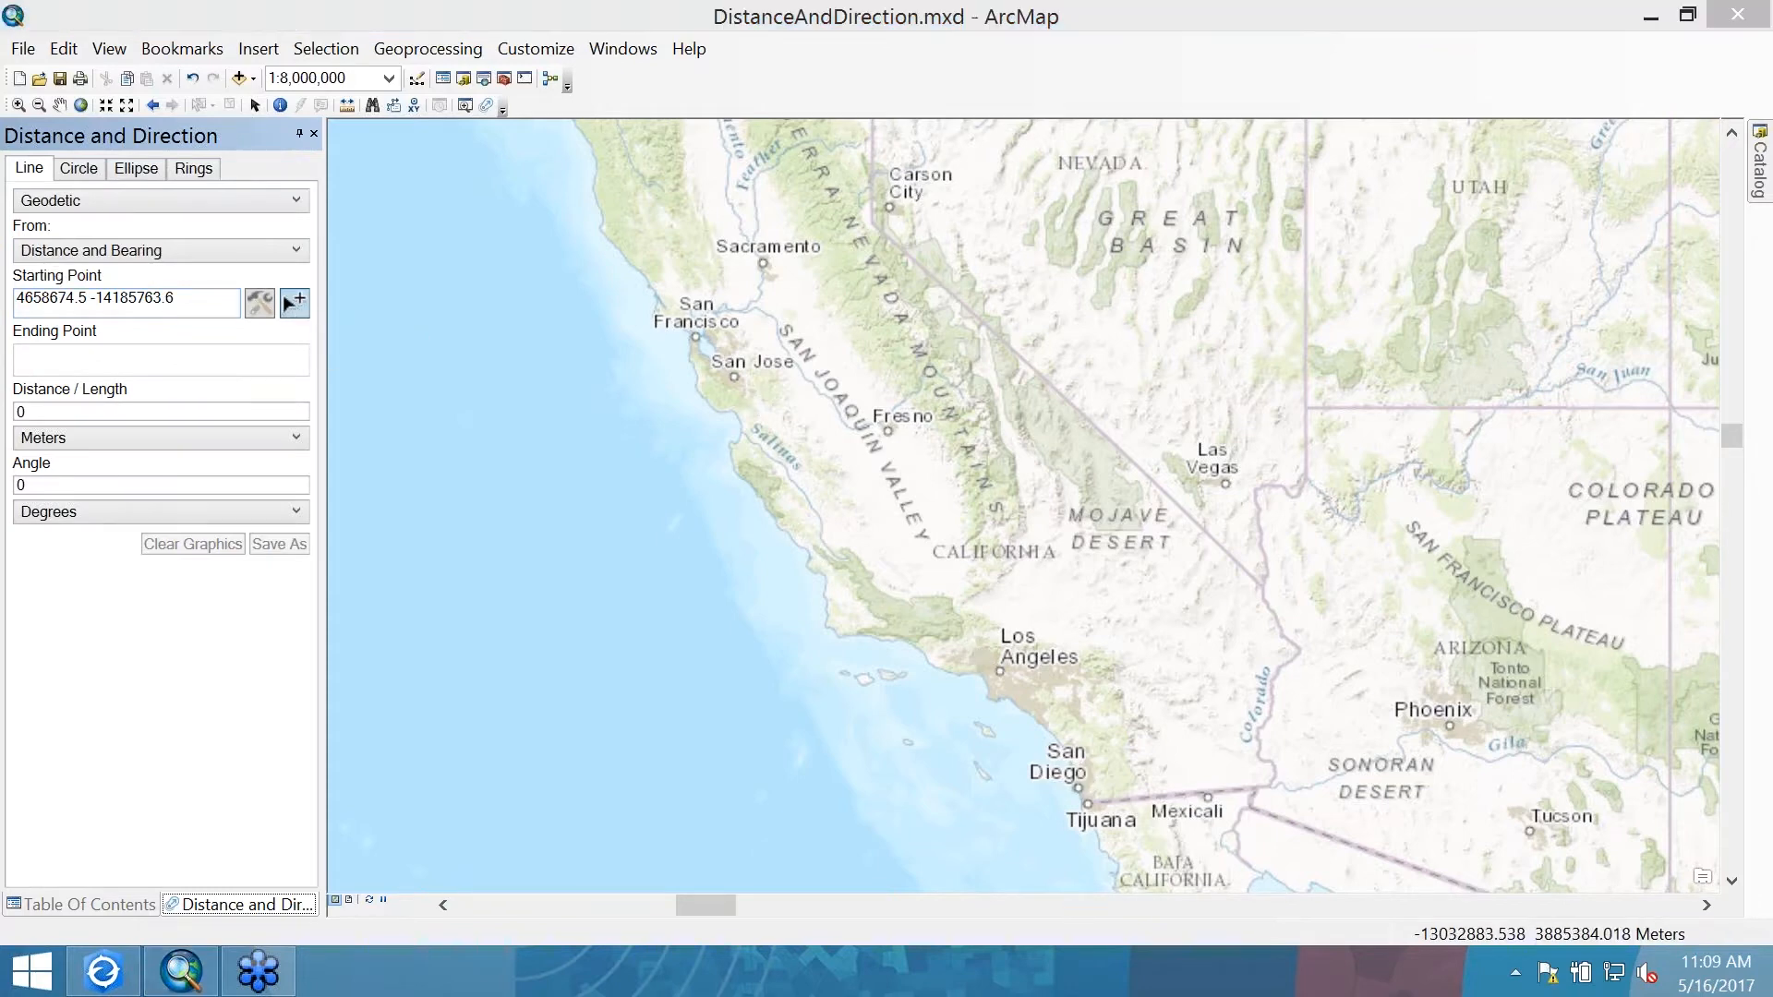
left_click(1078, 790)
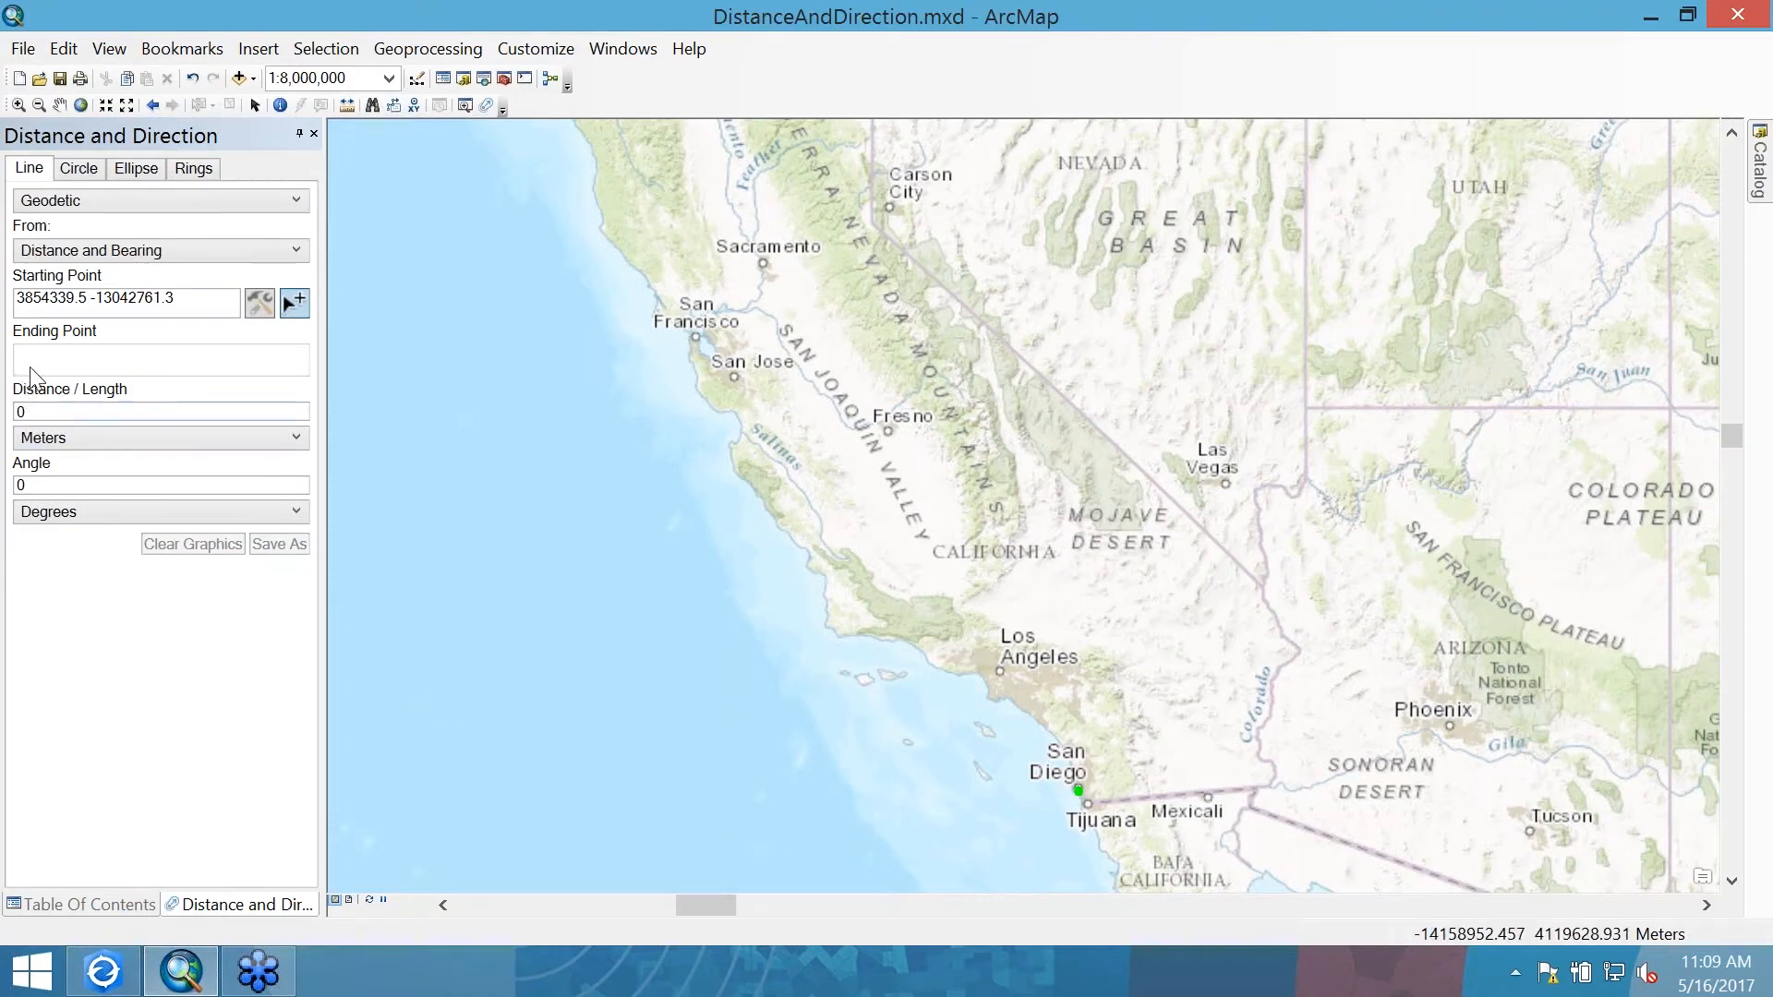
Create the line with a length of 10000 kilometers and an angle of 35 degrees
left_click(35, 412)
type("10000")
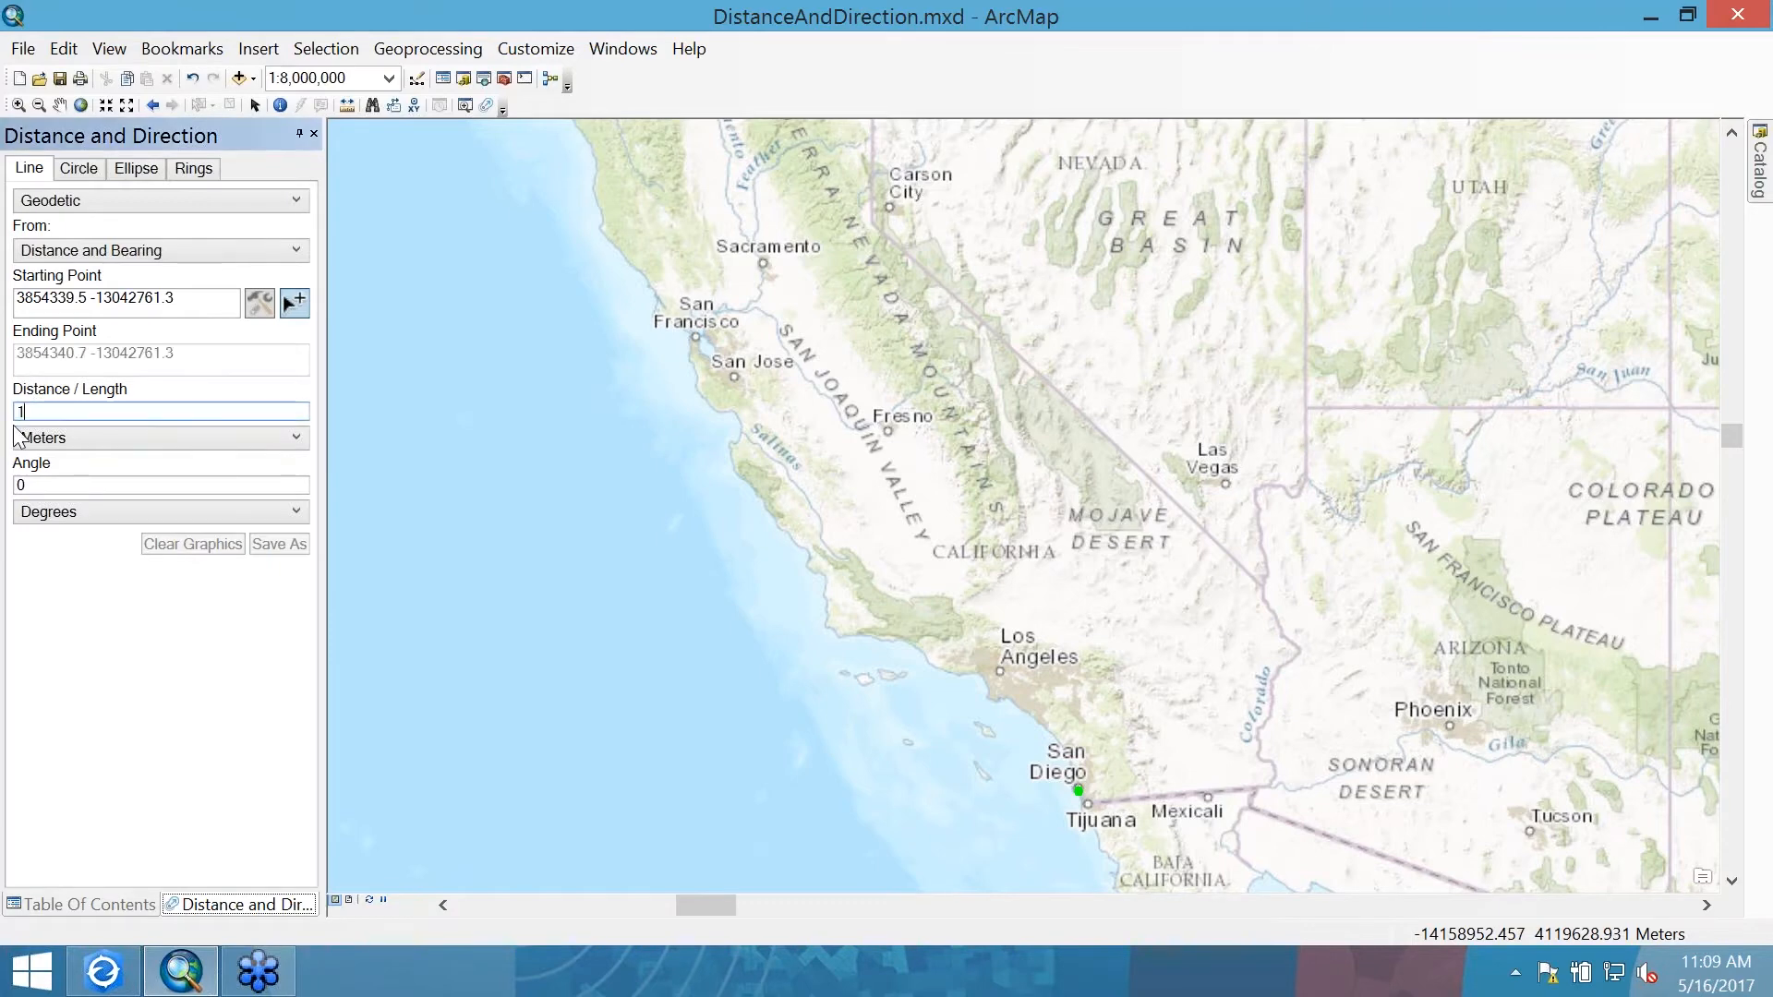
left_click(24, 445)
left_click(42, 485)
left_click(39, 485)
type("35")
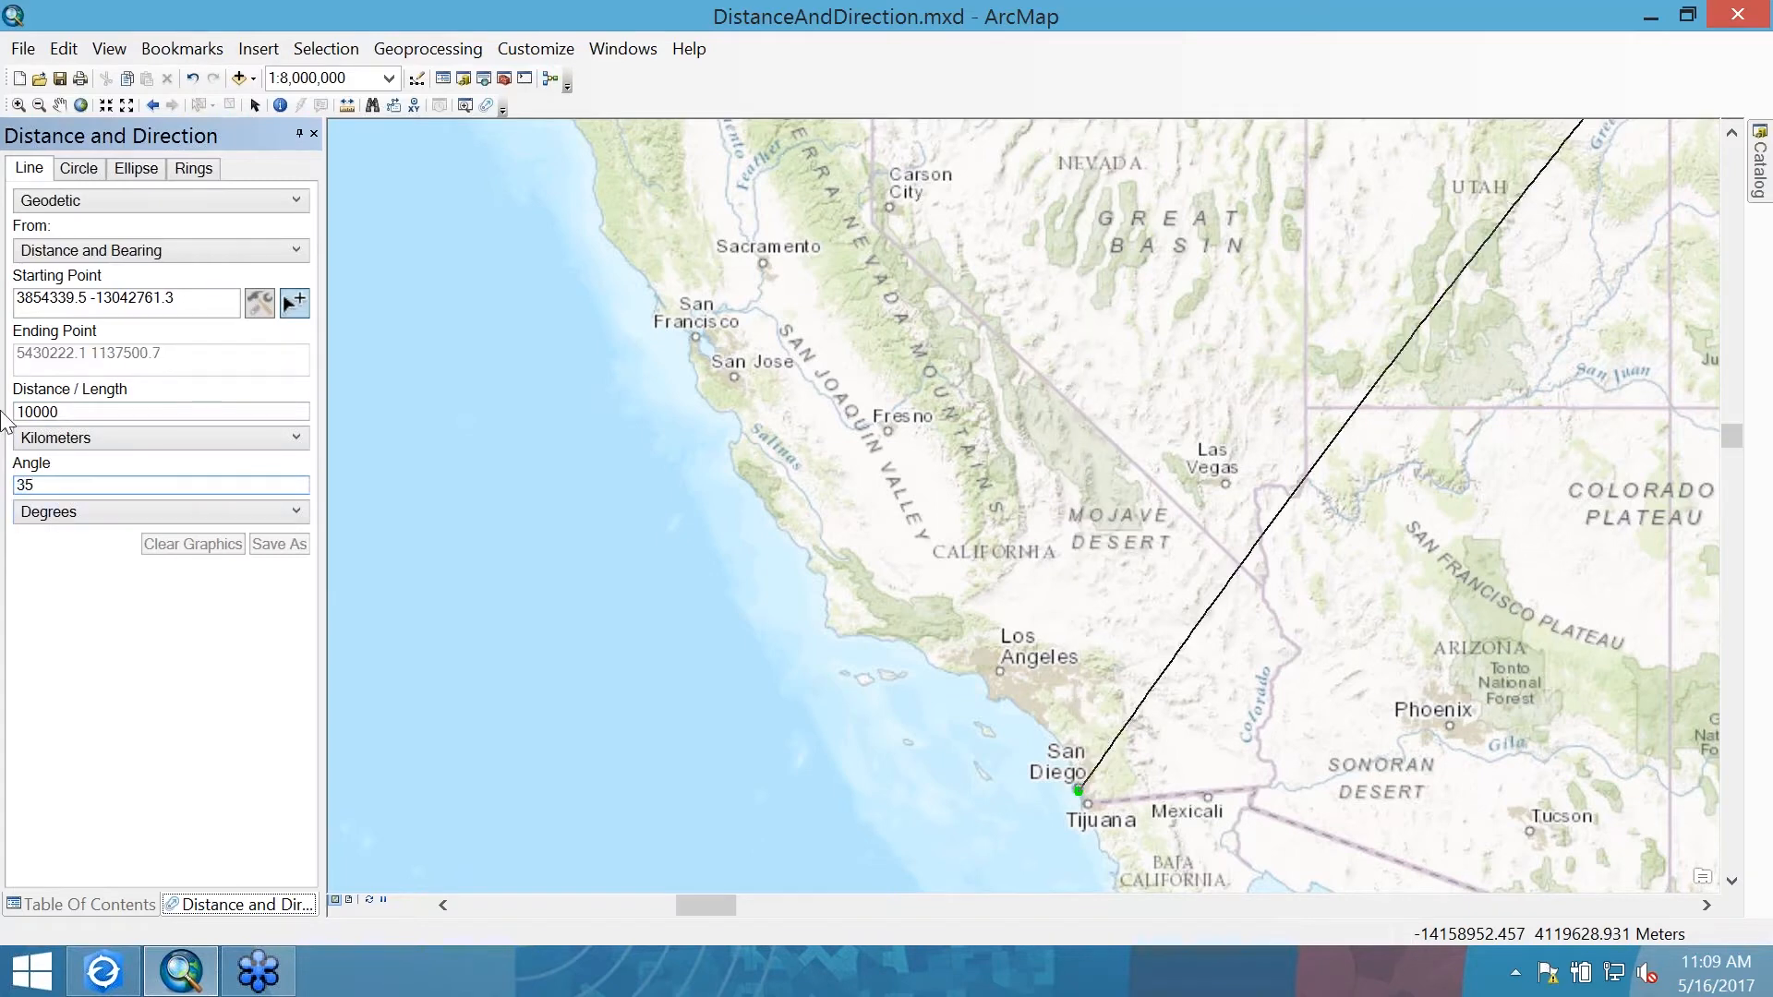
key("Return")
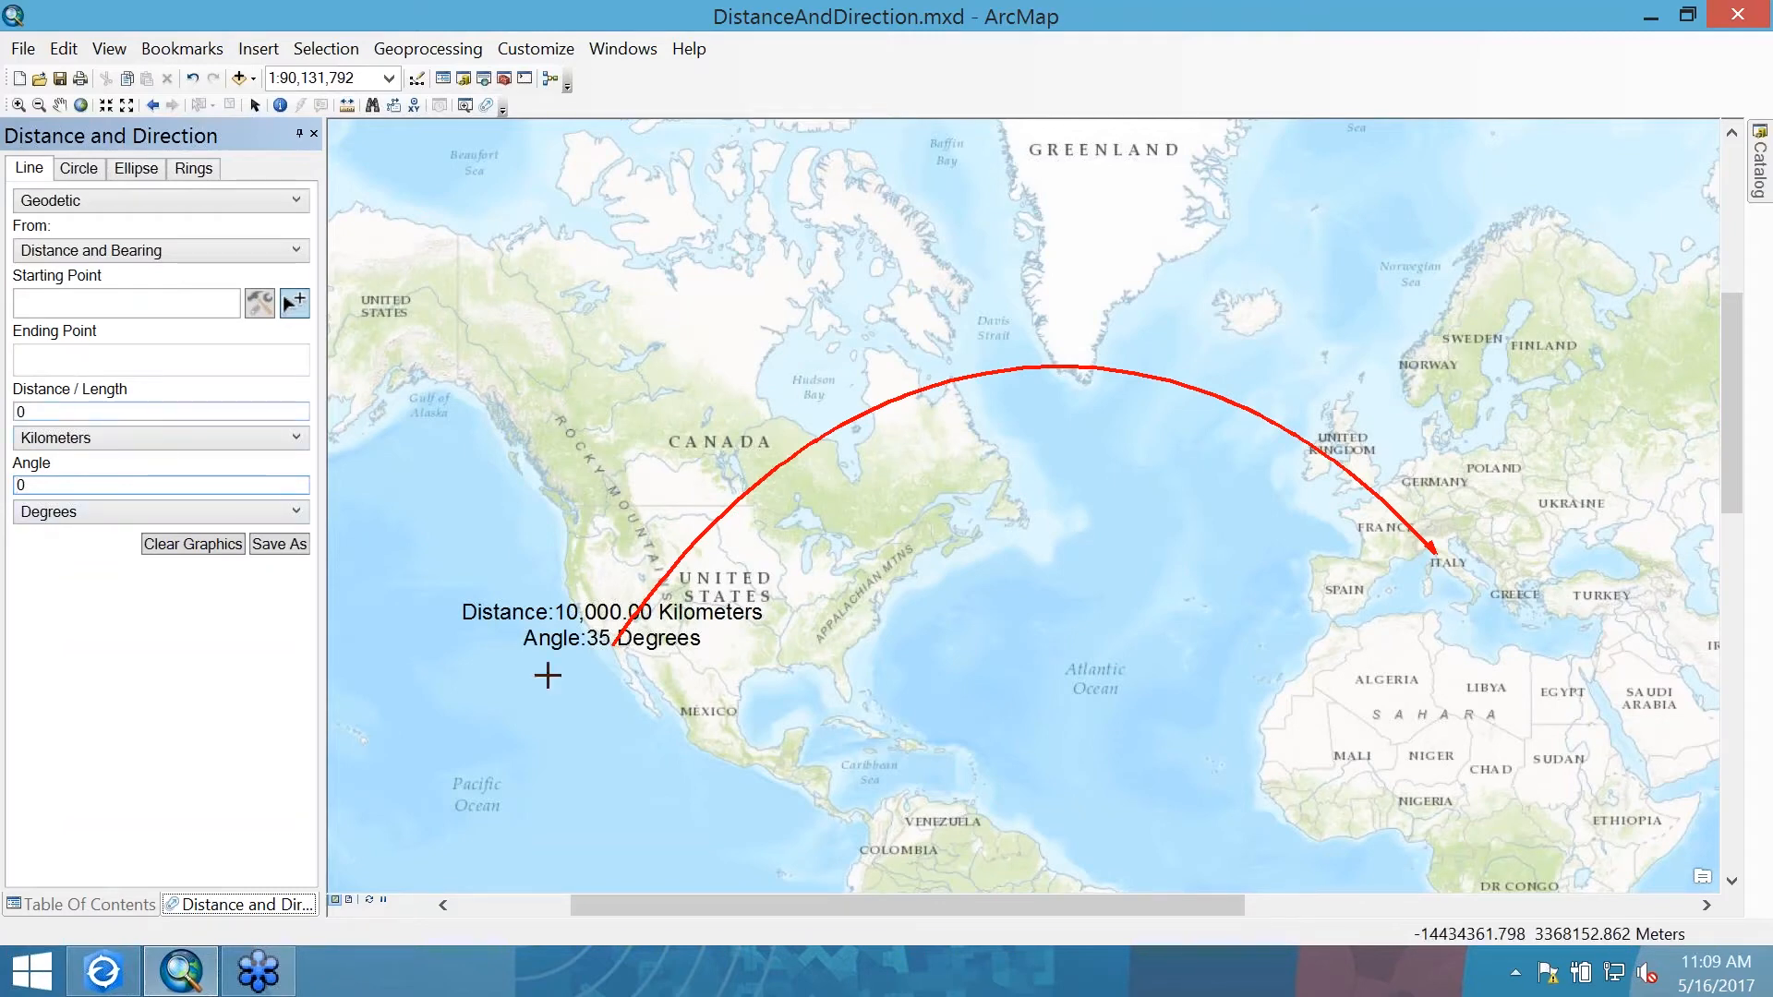
Save the line graphics to the Desktop as a KMZ file named lines
left_click(279, 544)
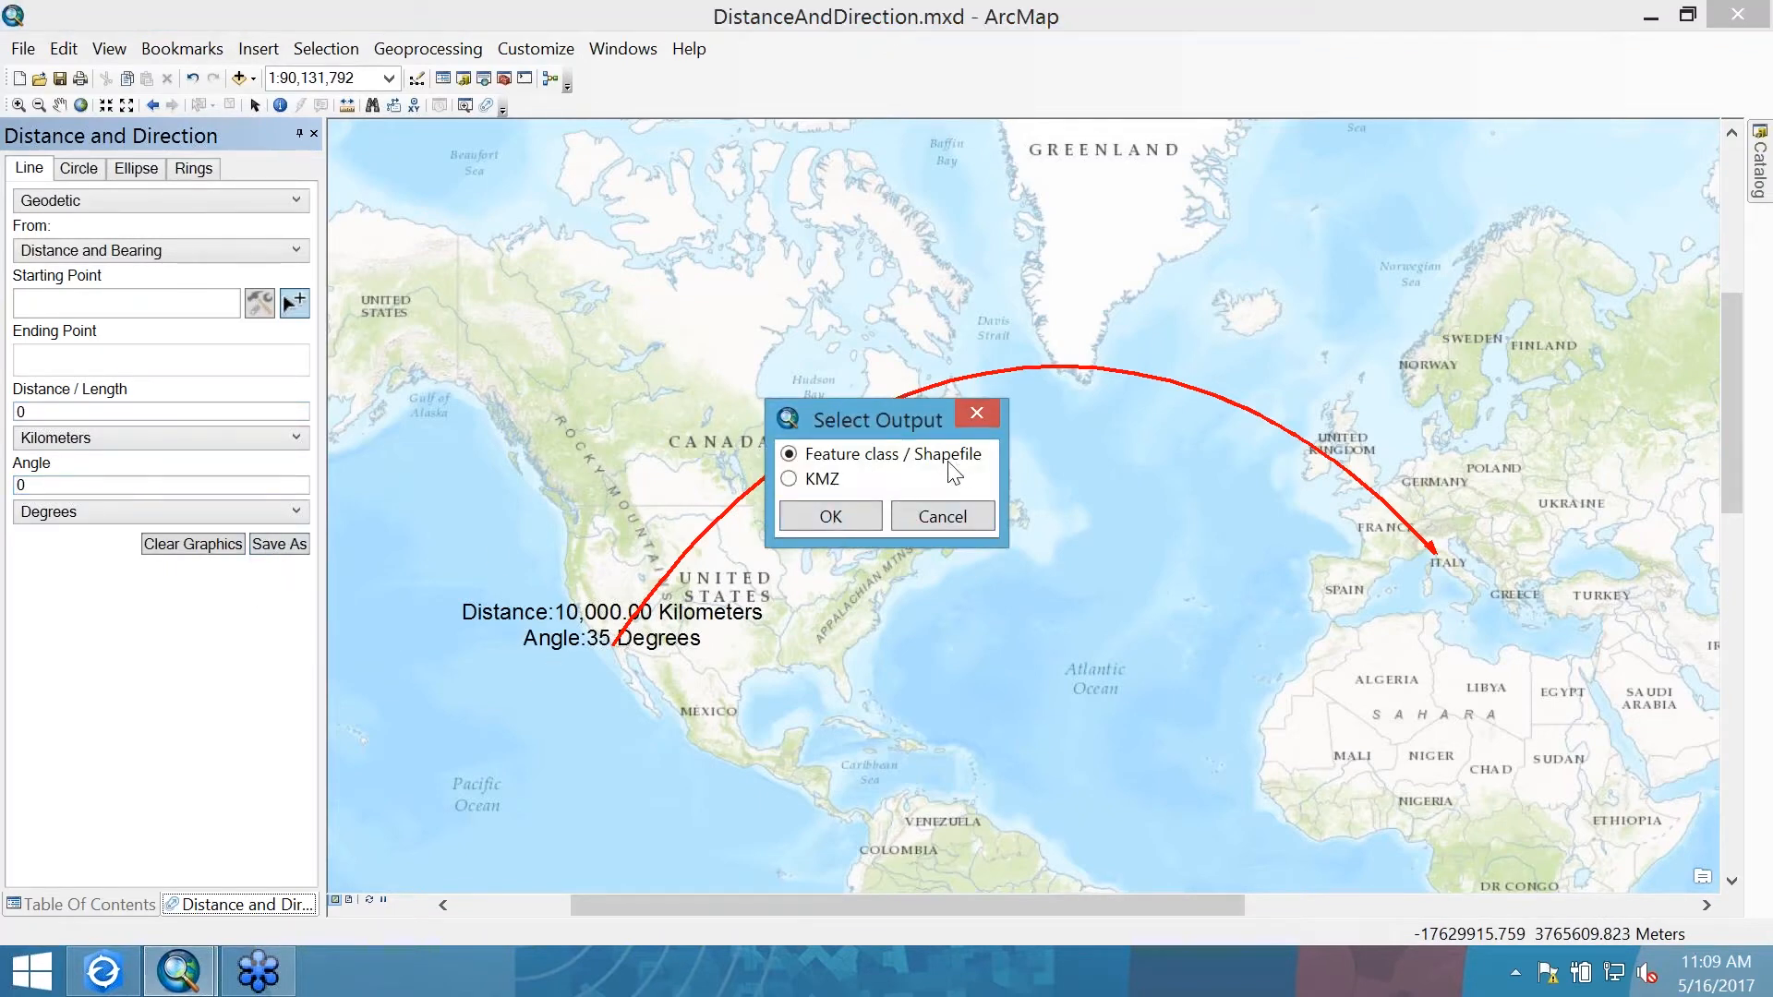
left_click(807, 525)
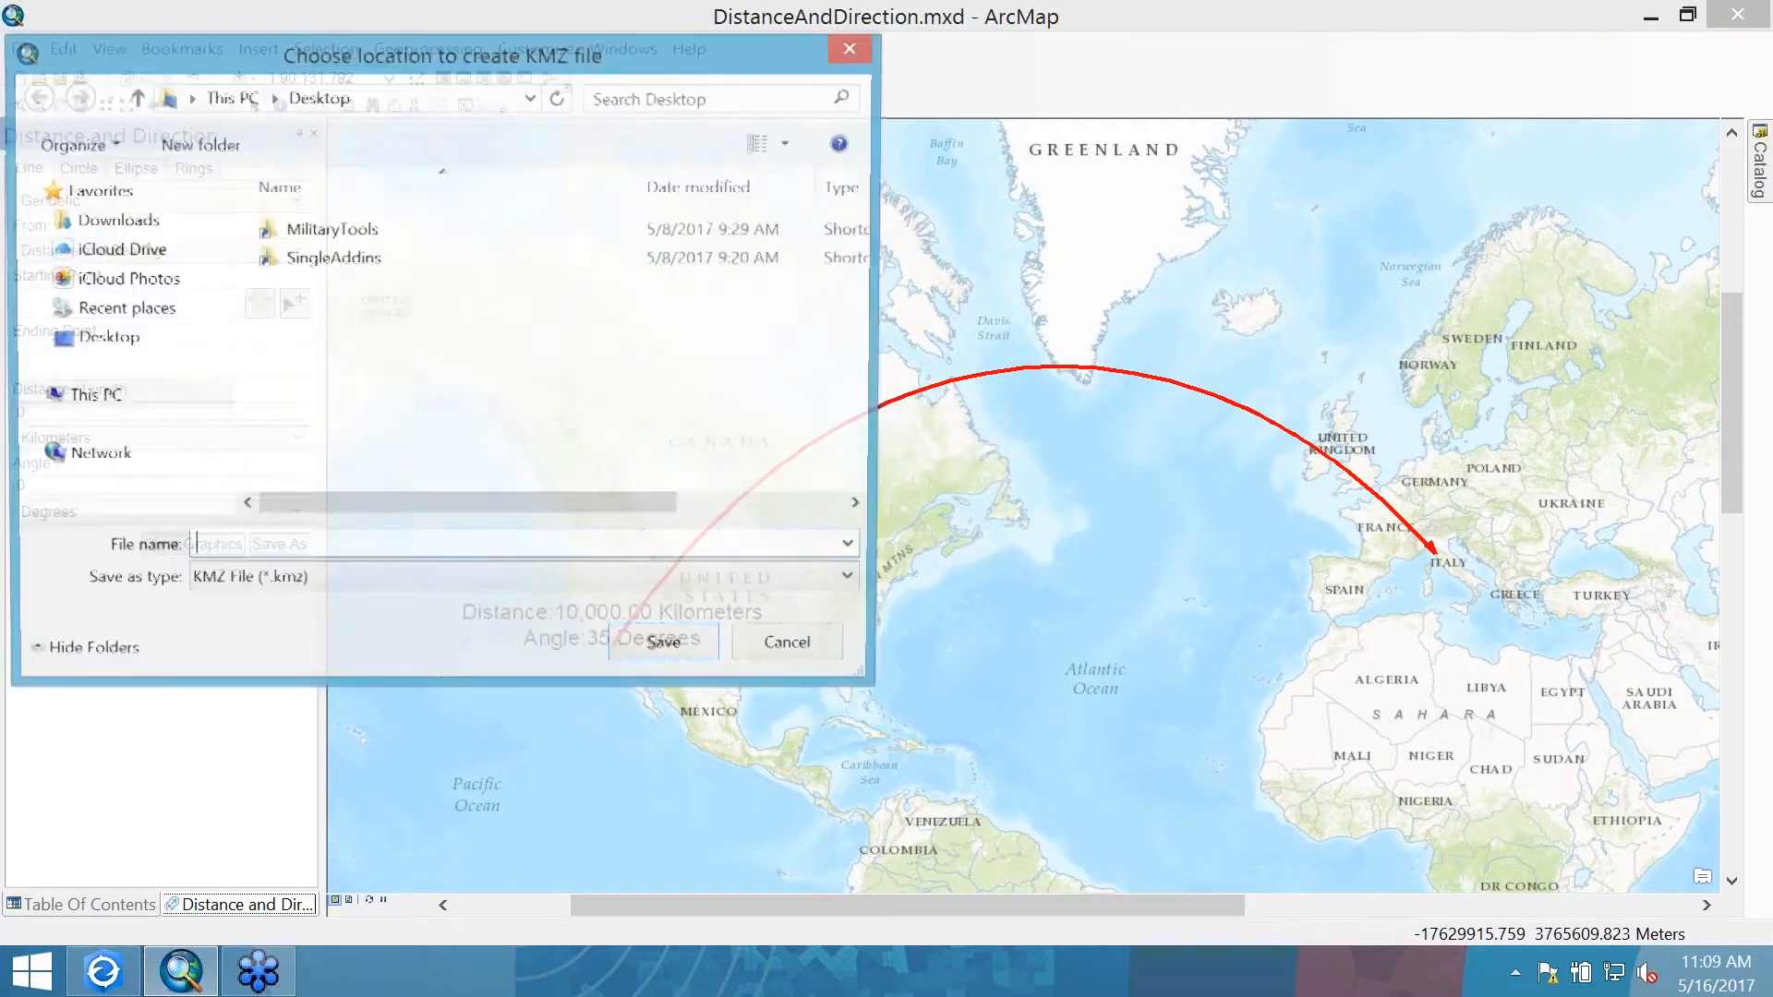
type("lines")
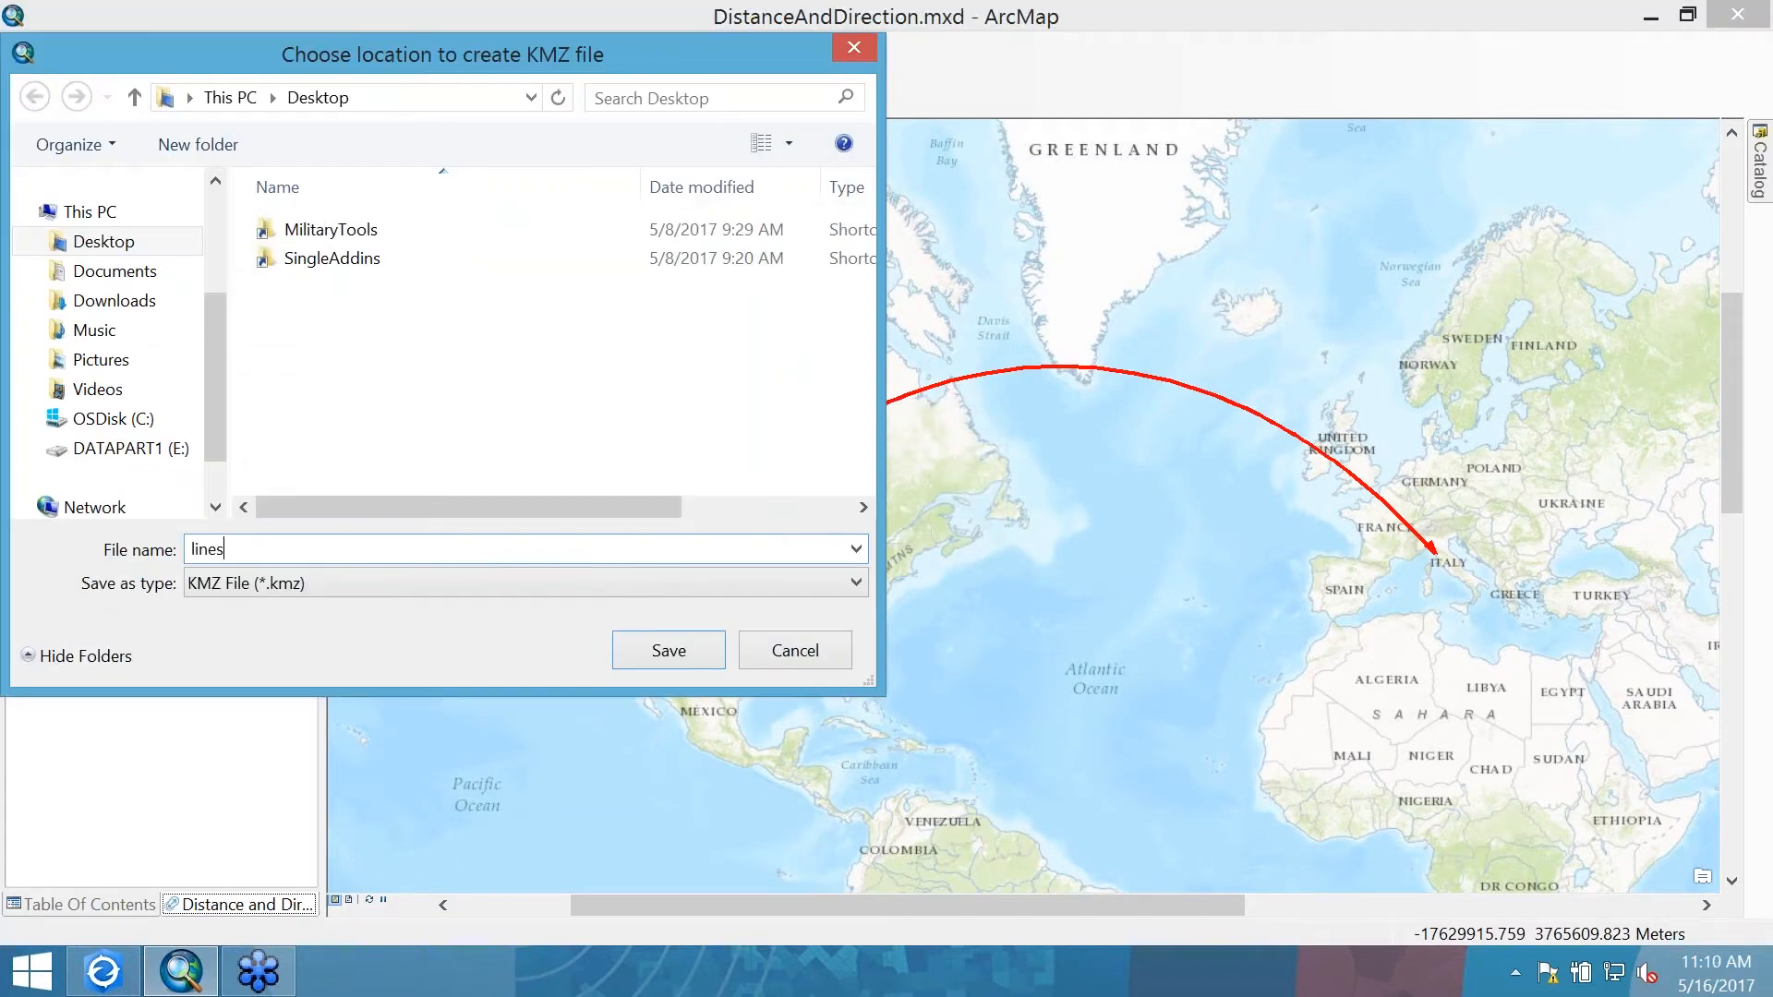
left_click(634, 650)
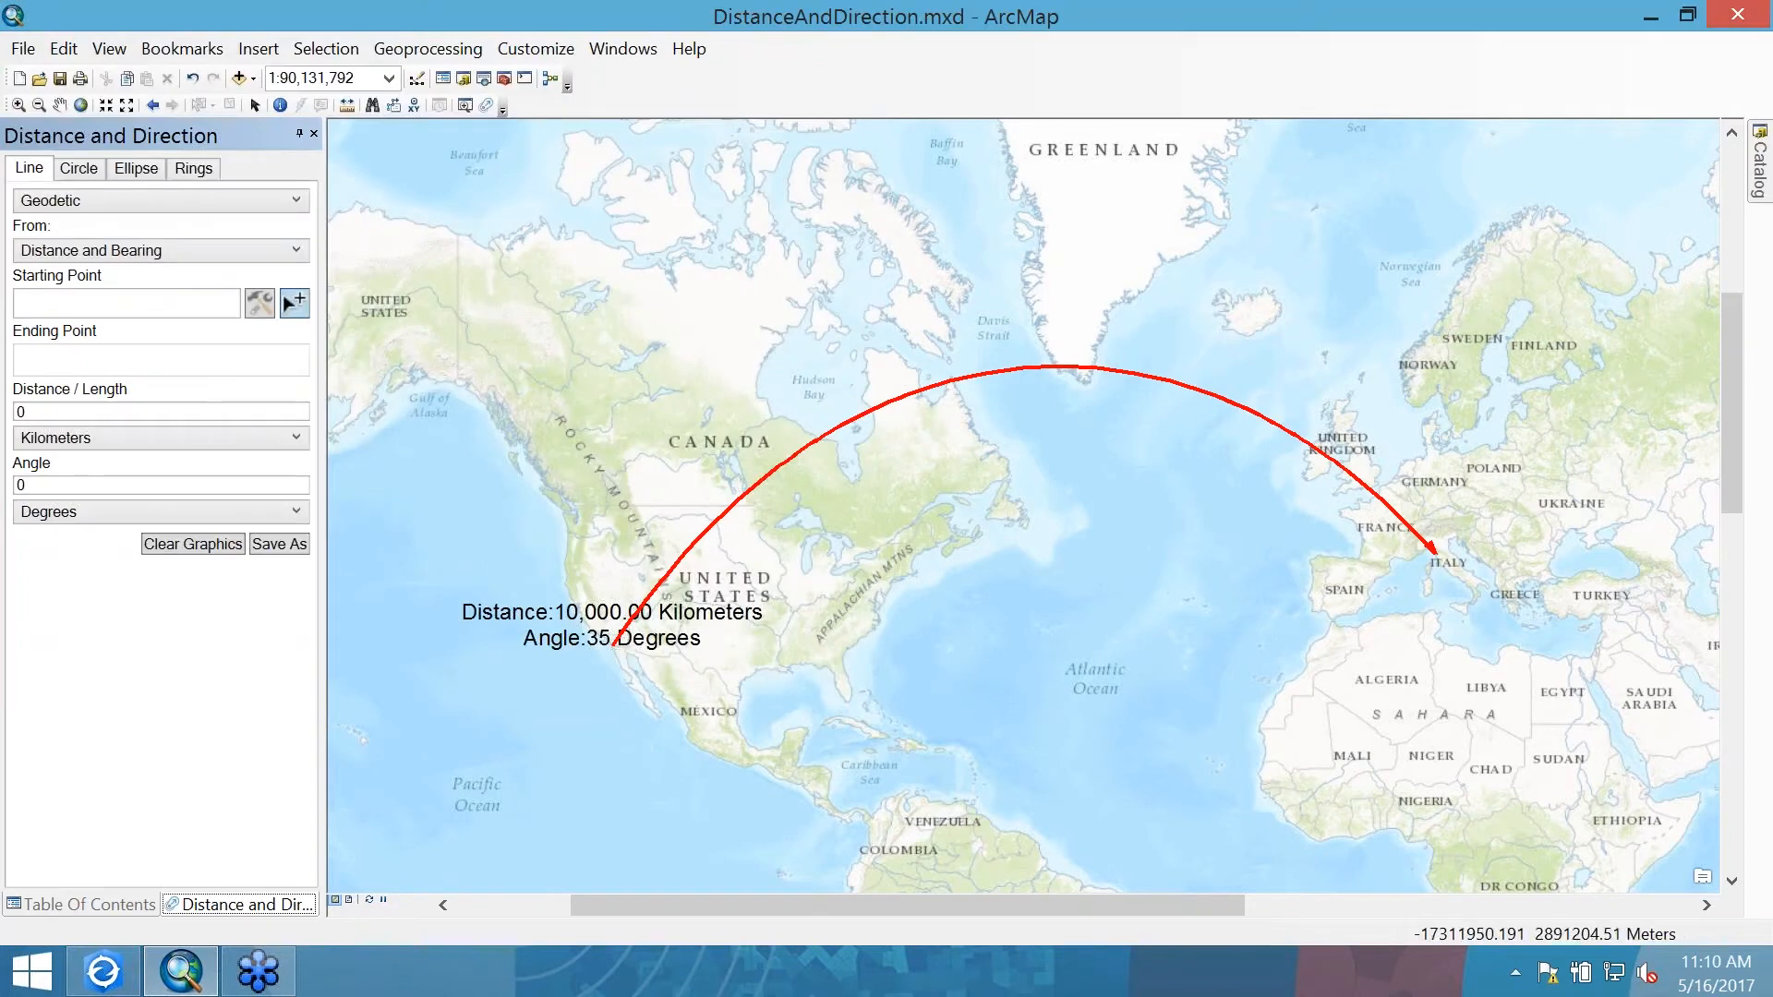
Switch to ArcGIS Earth, add lines.kmz from the Desktop and view the whole line on the globe
left_click(104, 970)
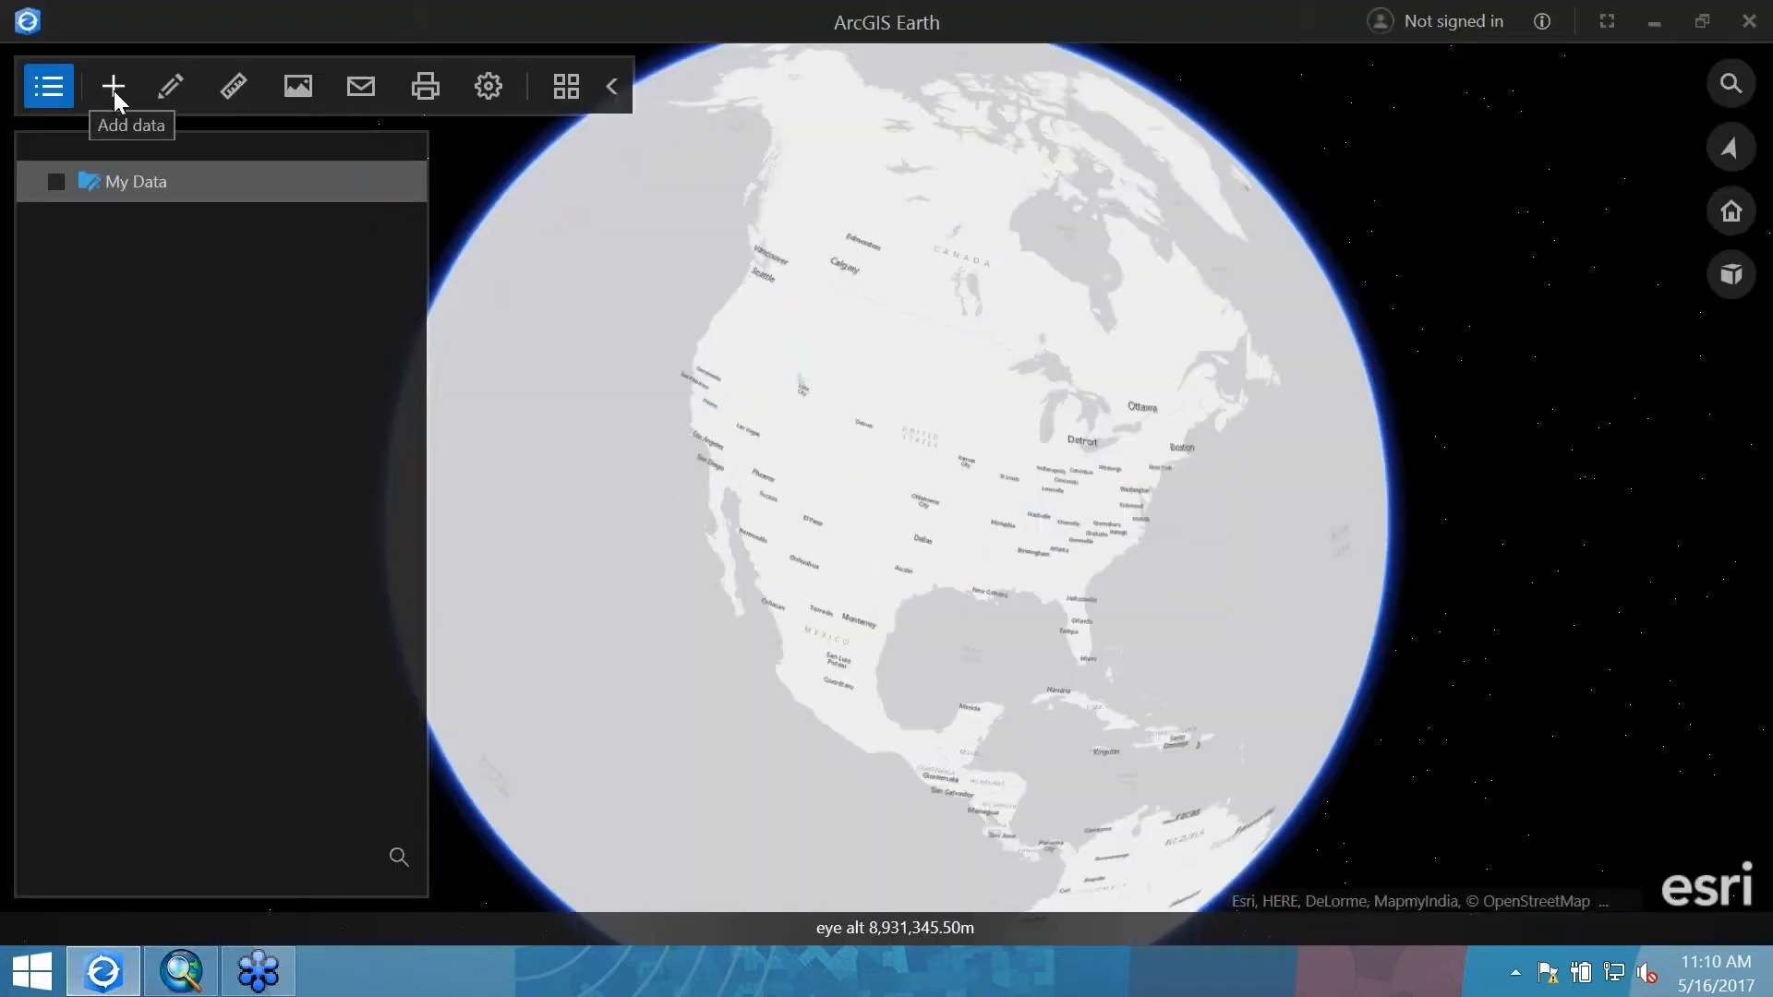
left_click(114, 88)
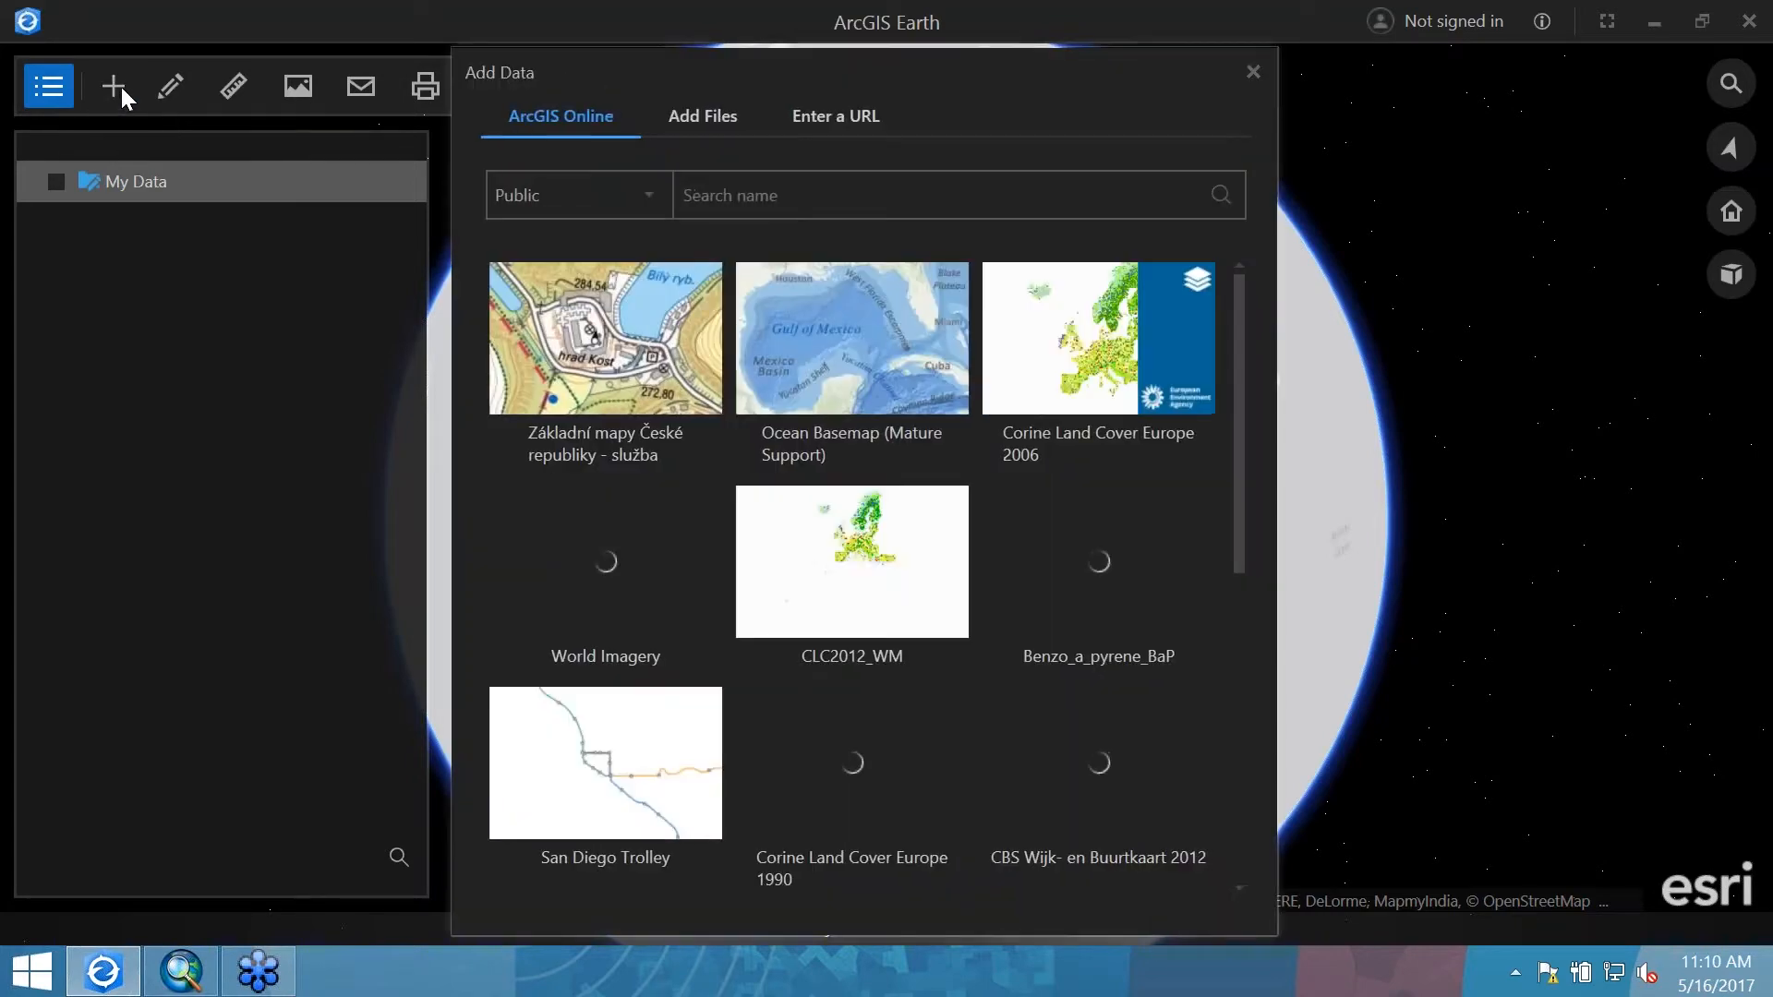
left_click(703, 116)
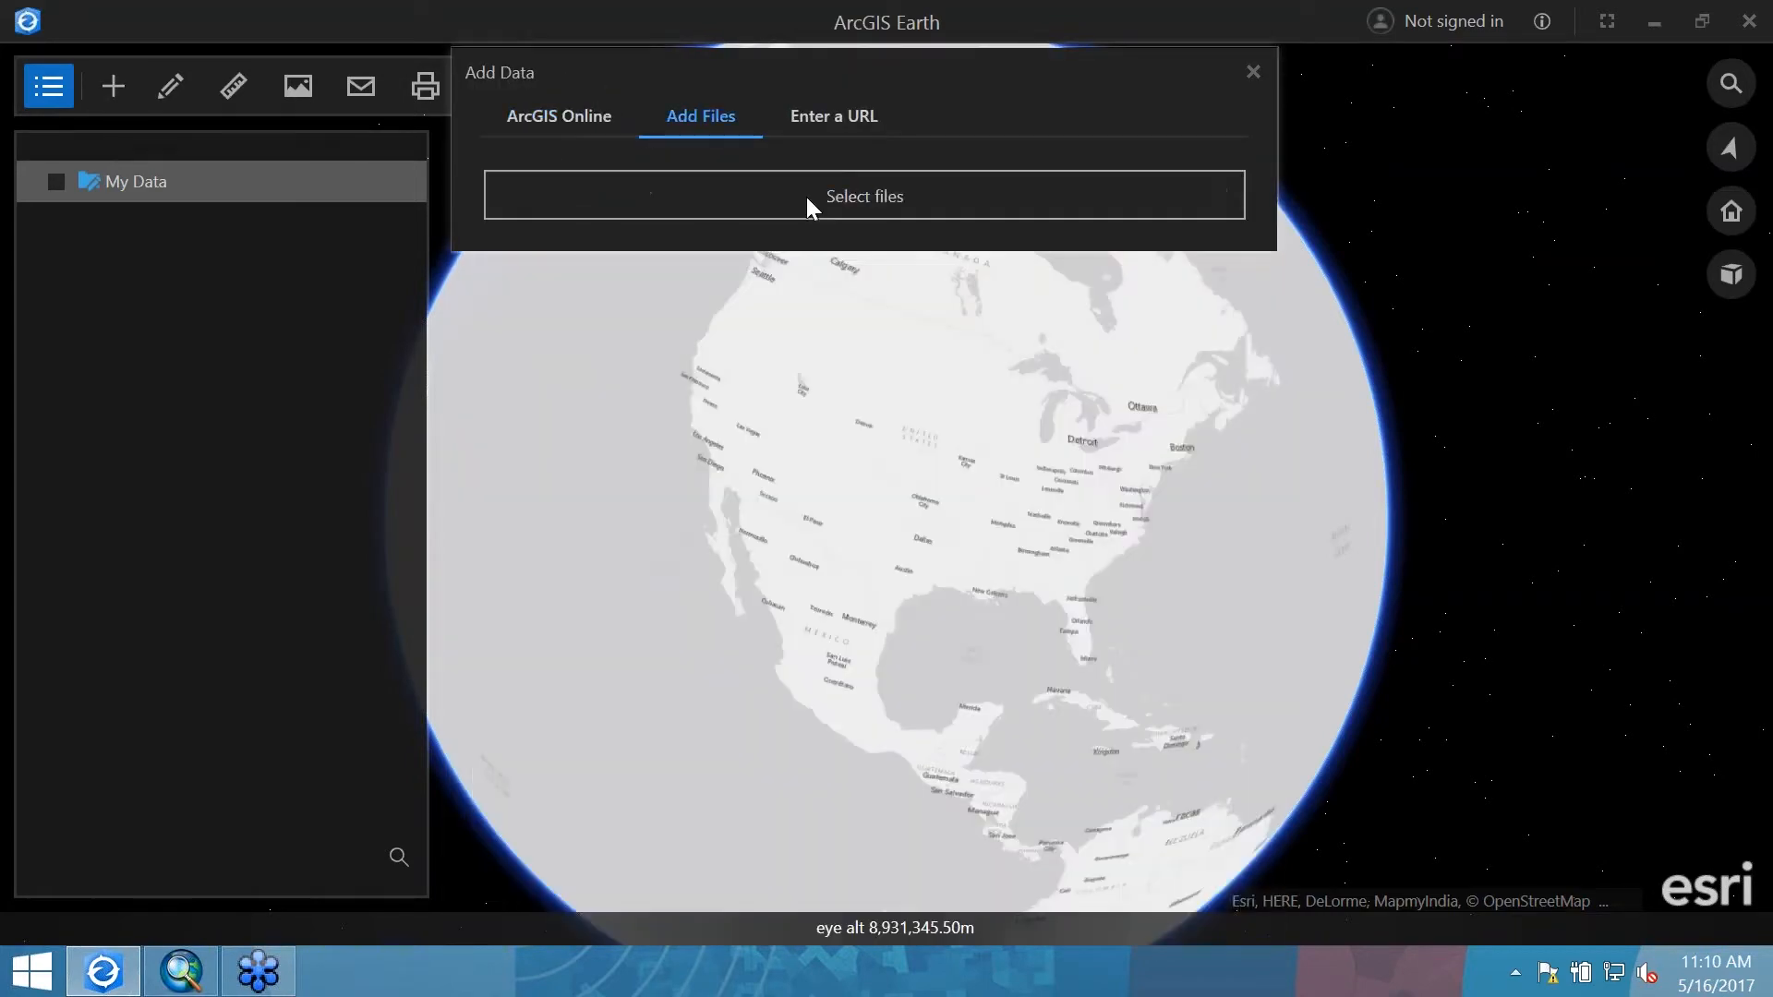
left_click(805, 194)
left_click(780, 245)
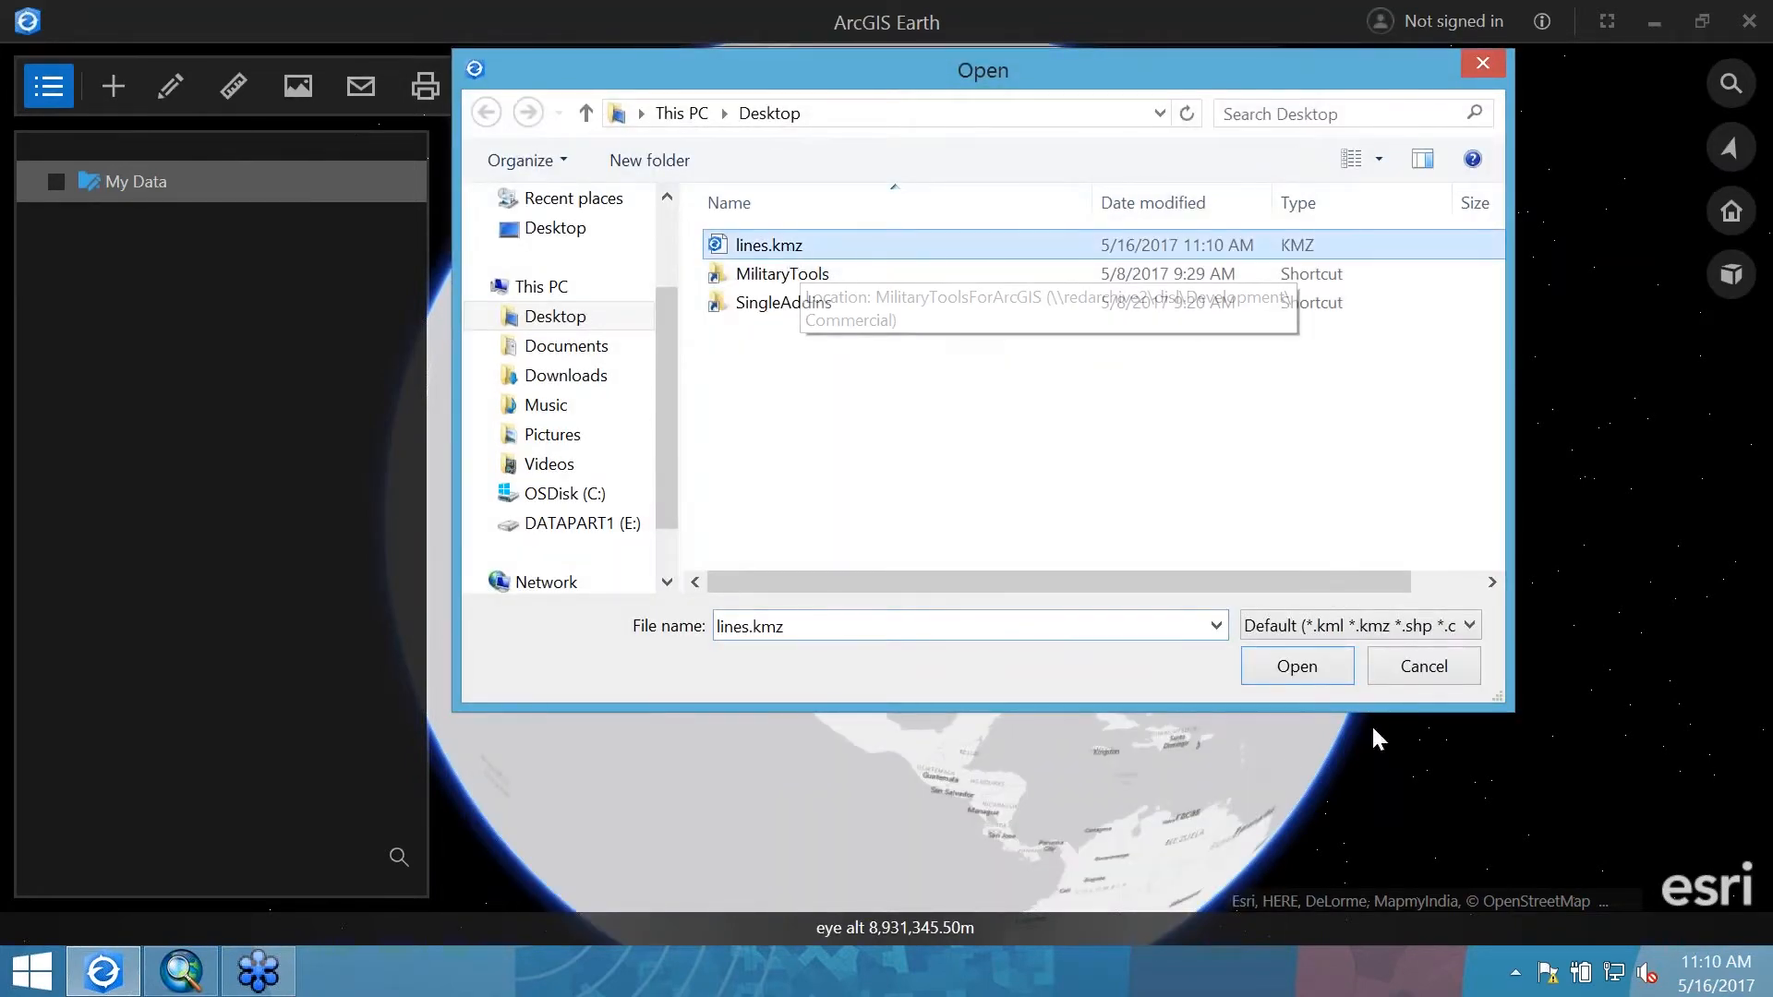
left_click(1299, 667)
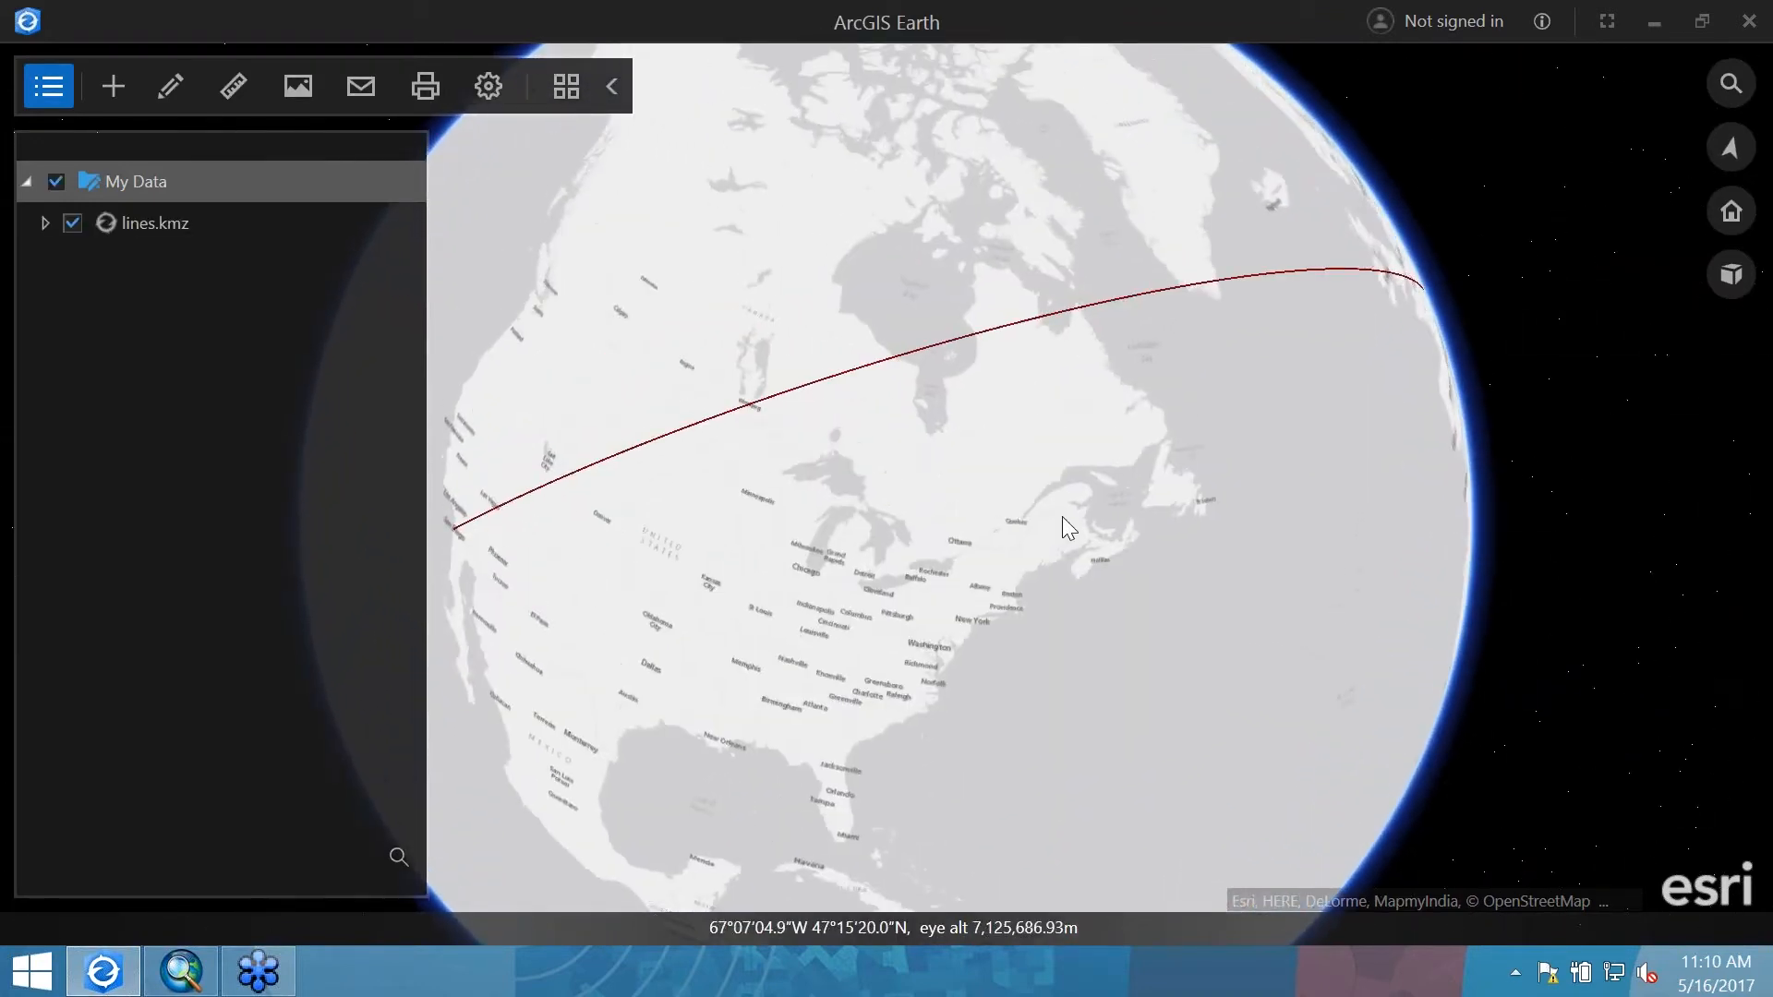
scroll(1061, 517, "down", 5)
left_click_drag(1062, 517, 967, 541)
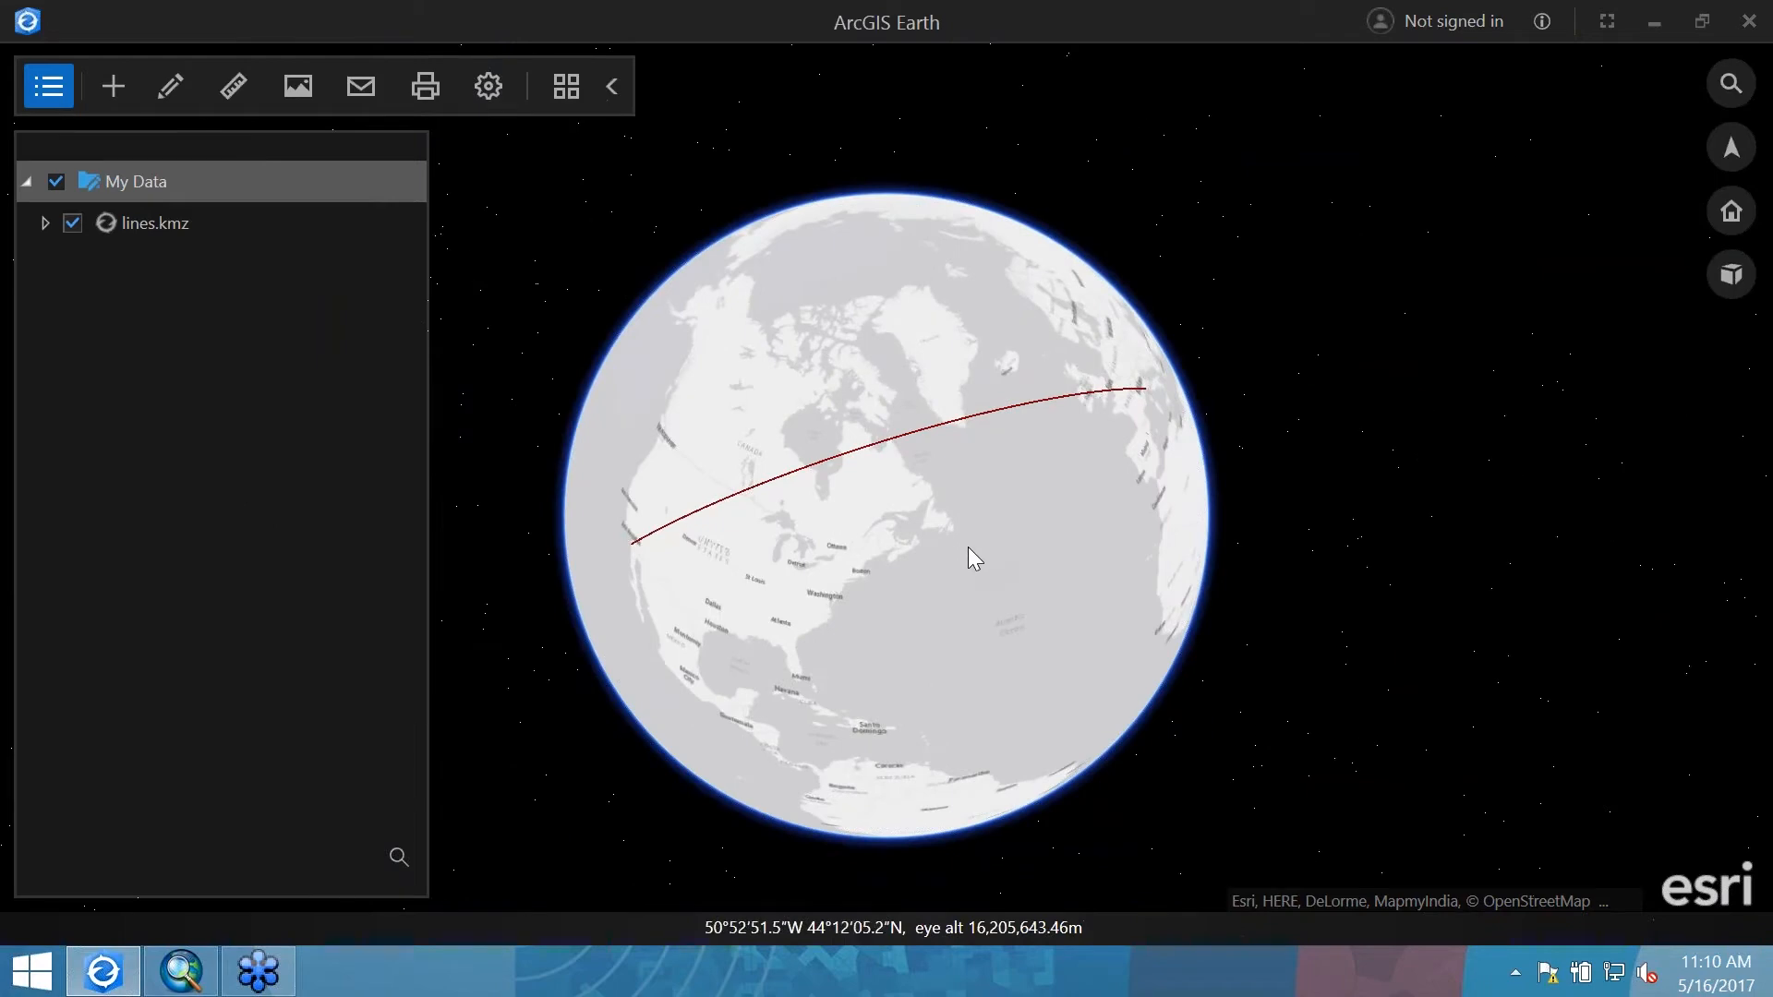
Return to ArcMap and clear the line graphics from the map
left_click(1653, 15)
left_click(182, 545)
Go to the LAtoSF bookmark and place the range rings' center point at Los Angeles
left_click(196, 170)
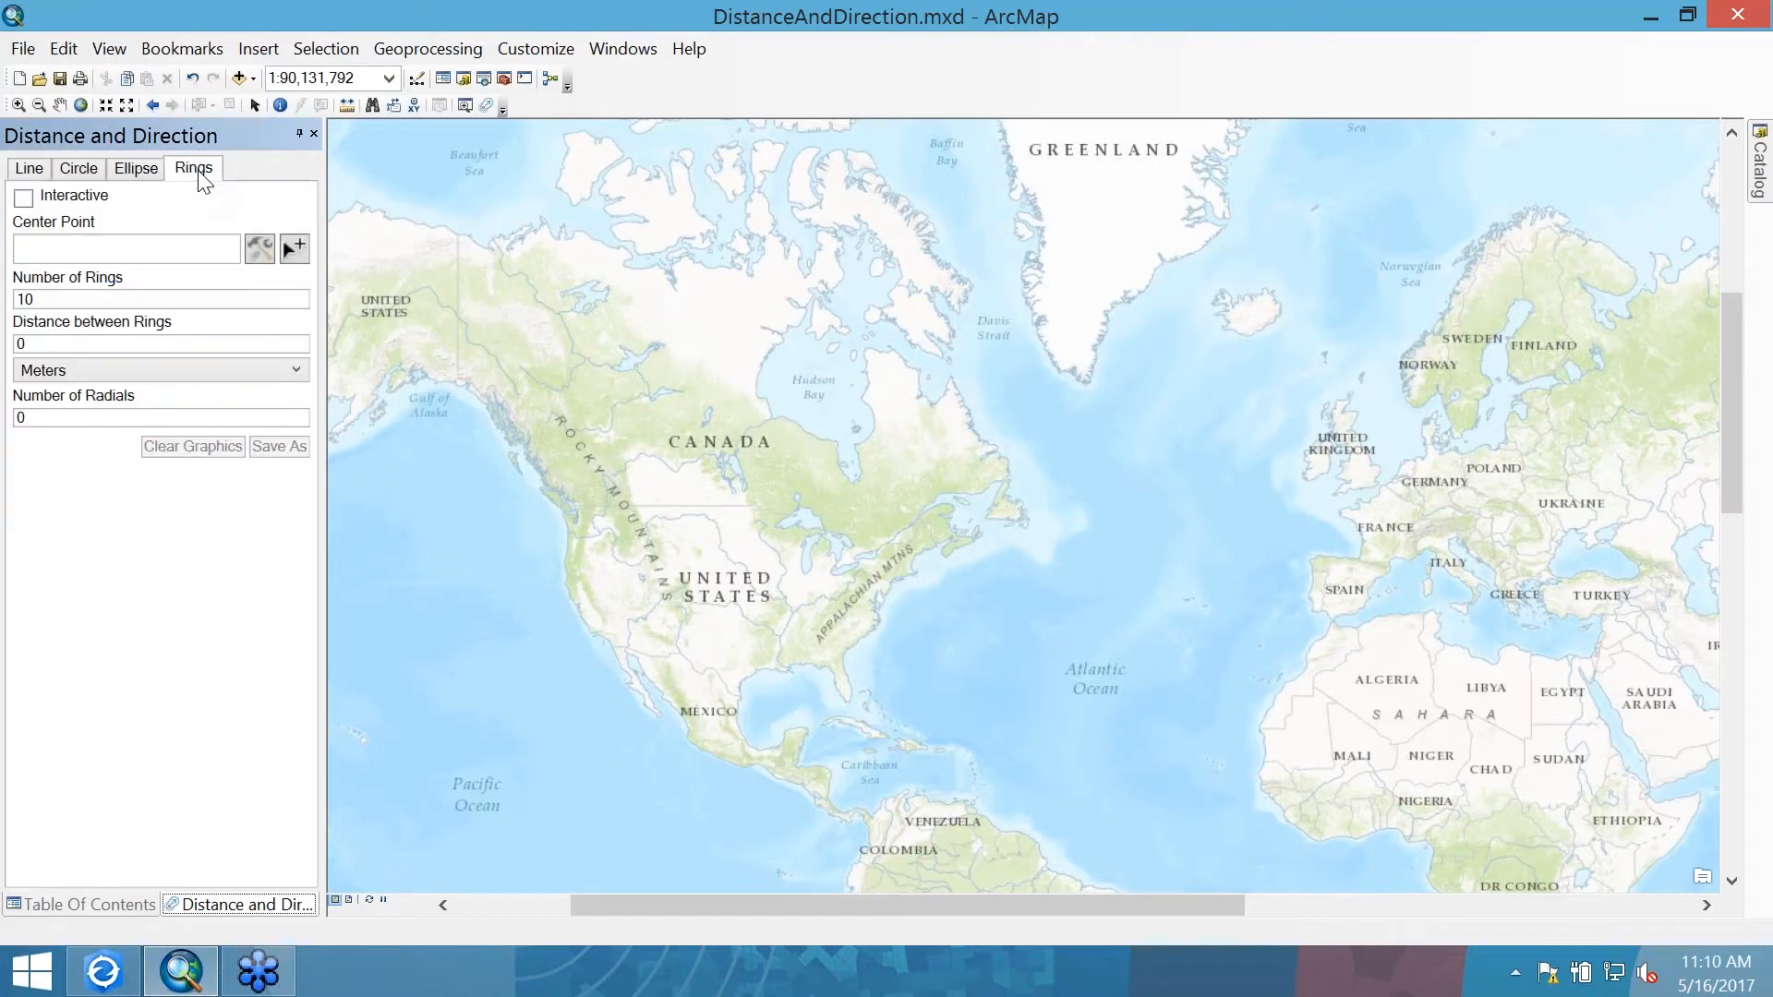
left_click(186, 51)
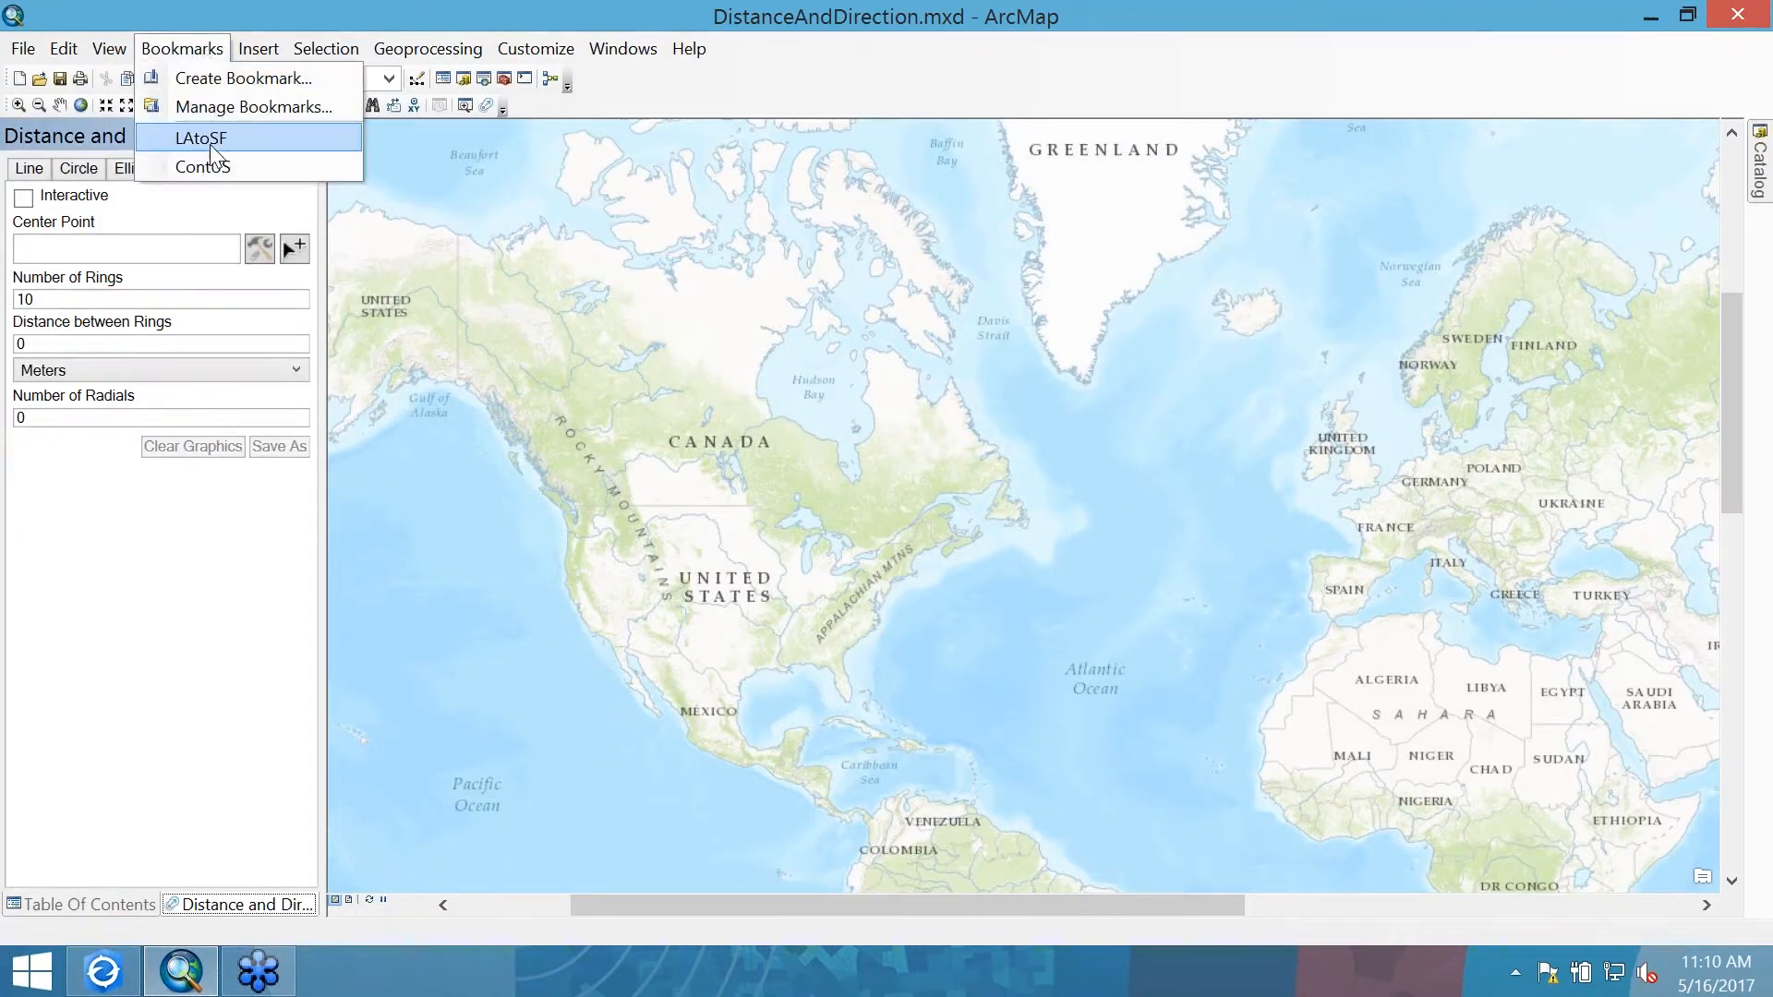
left_click(203, 140)
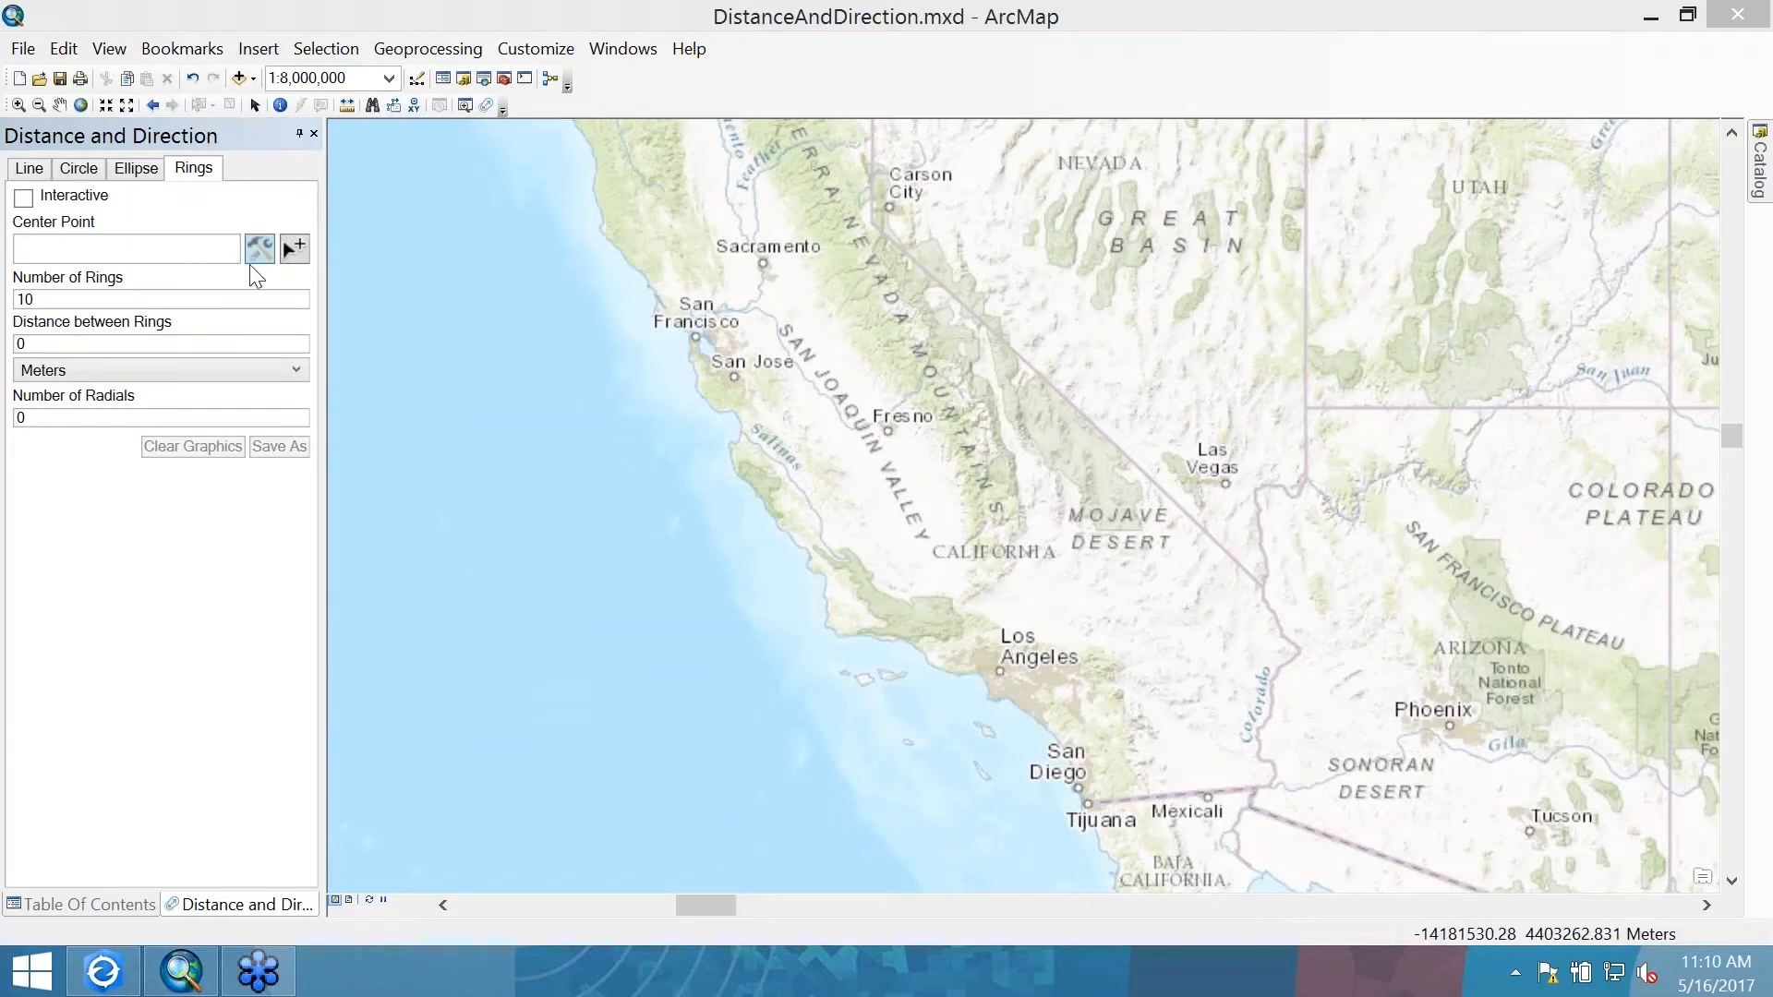
left_click(296, 251)
left_click(297, 248)
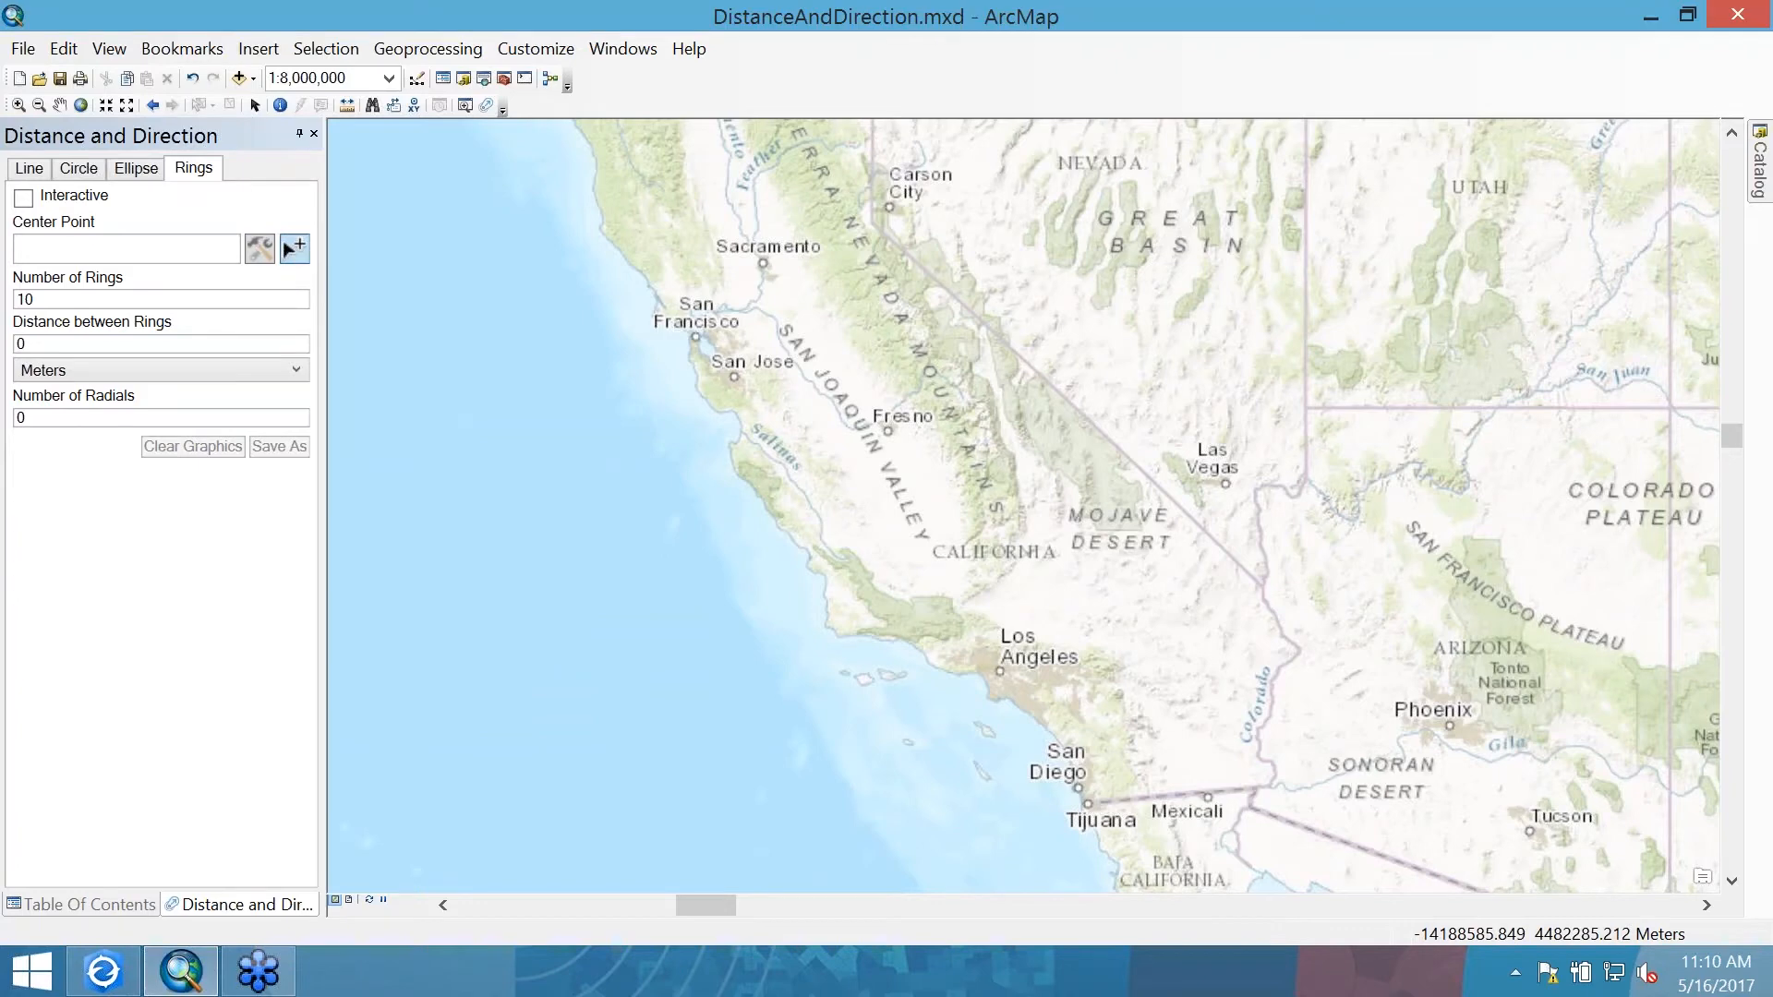
left_click(997, 673)
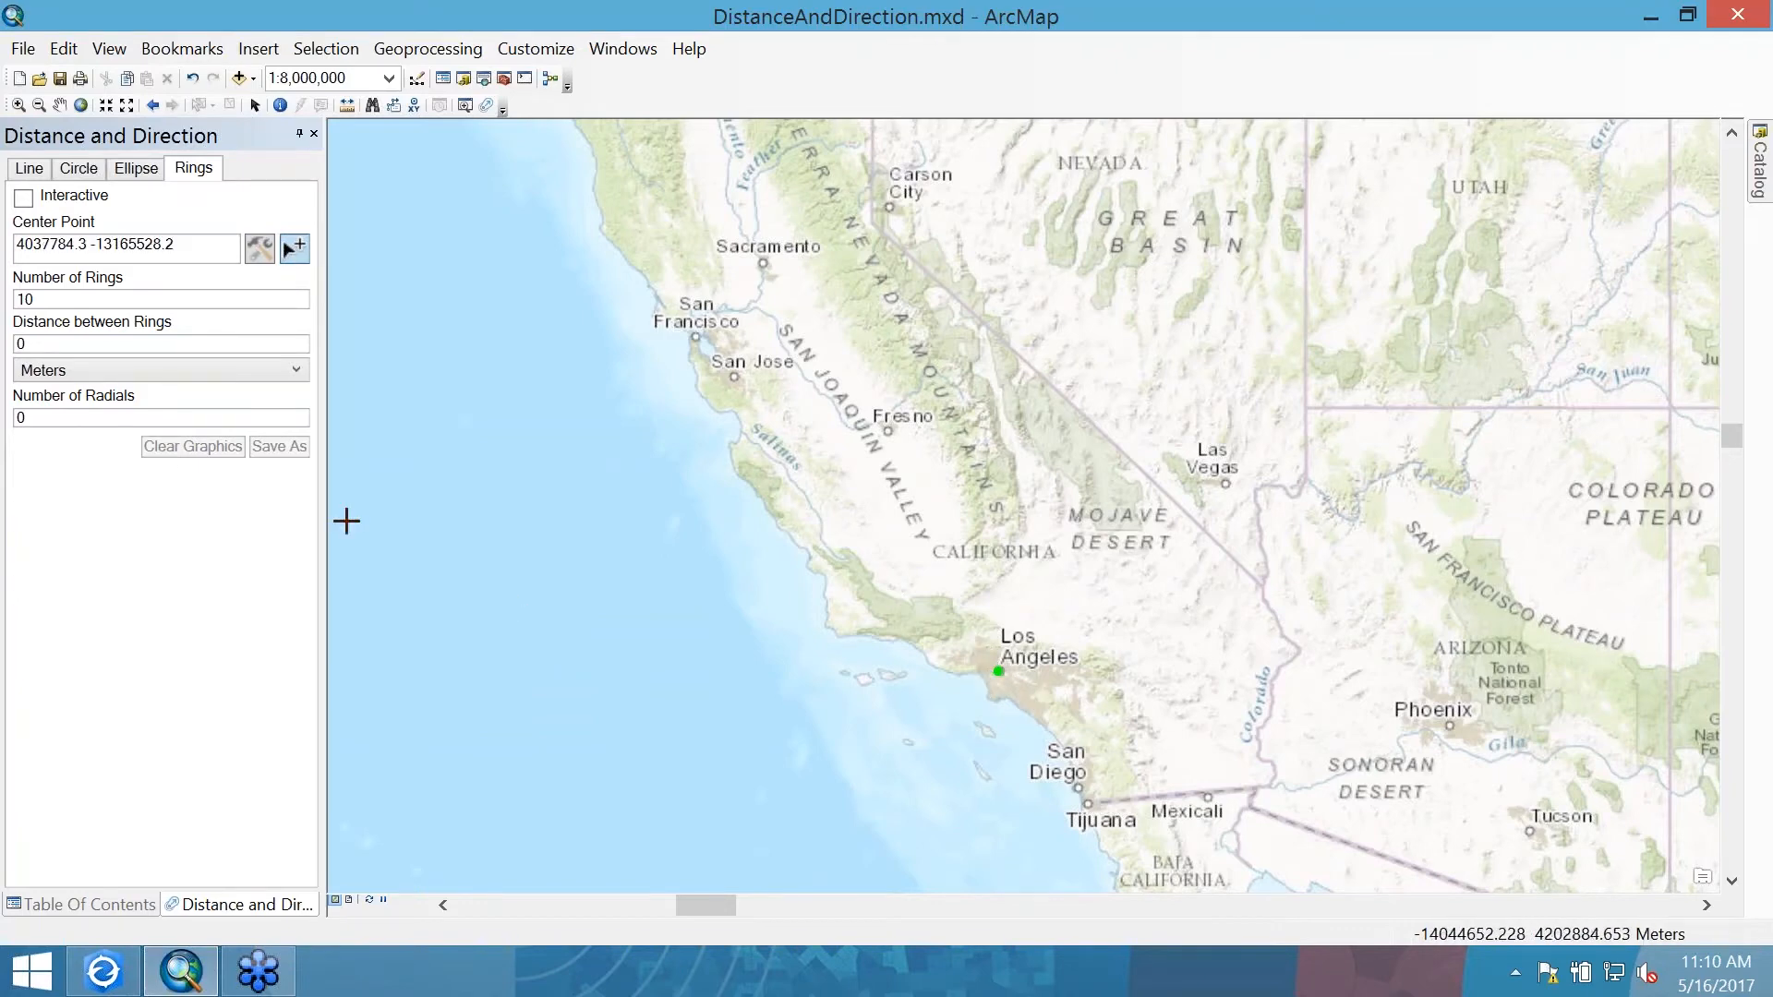
Create 5 range rings spaced 10 miles apart with 3 radials around the center point
left_click_drag(41, 298, 5, 309)
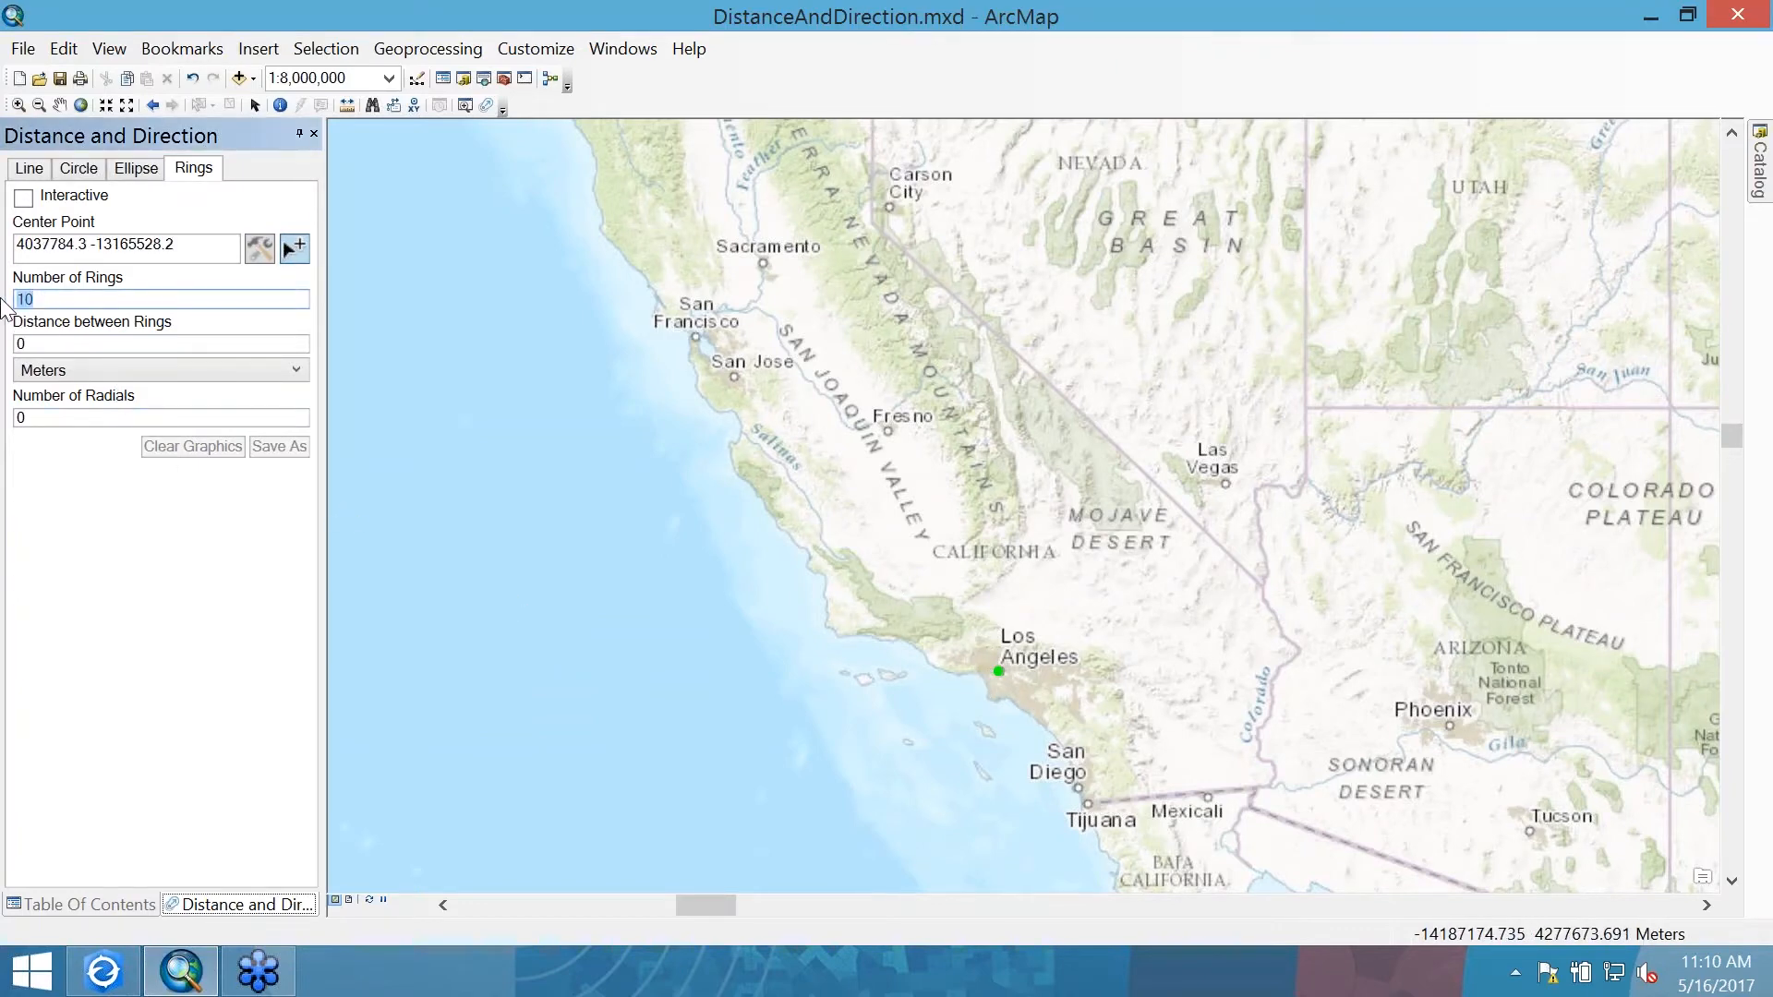
left_click_drag(33, 345, 5, 343)
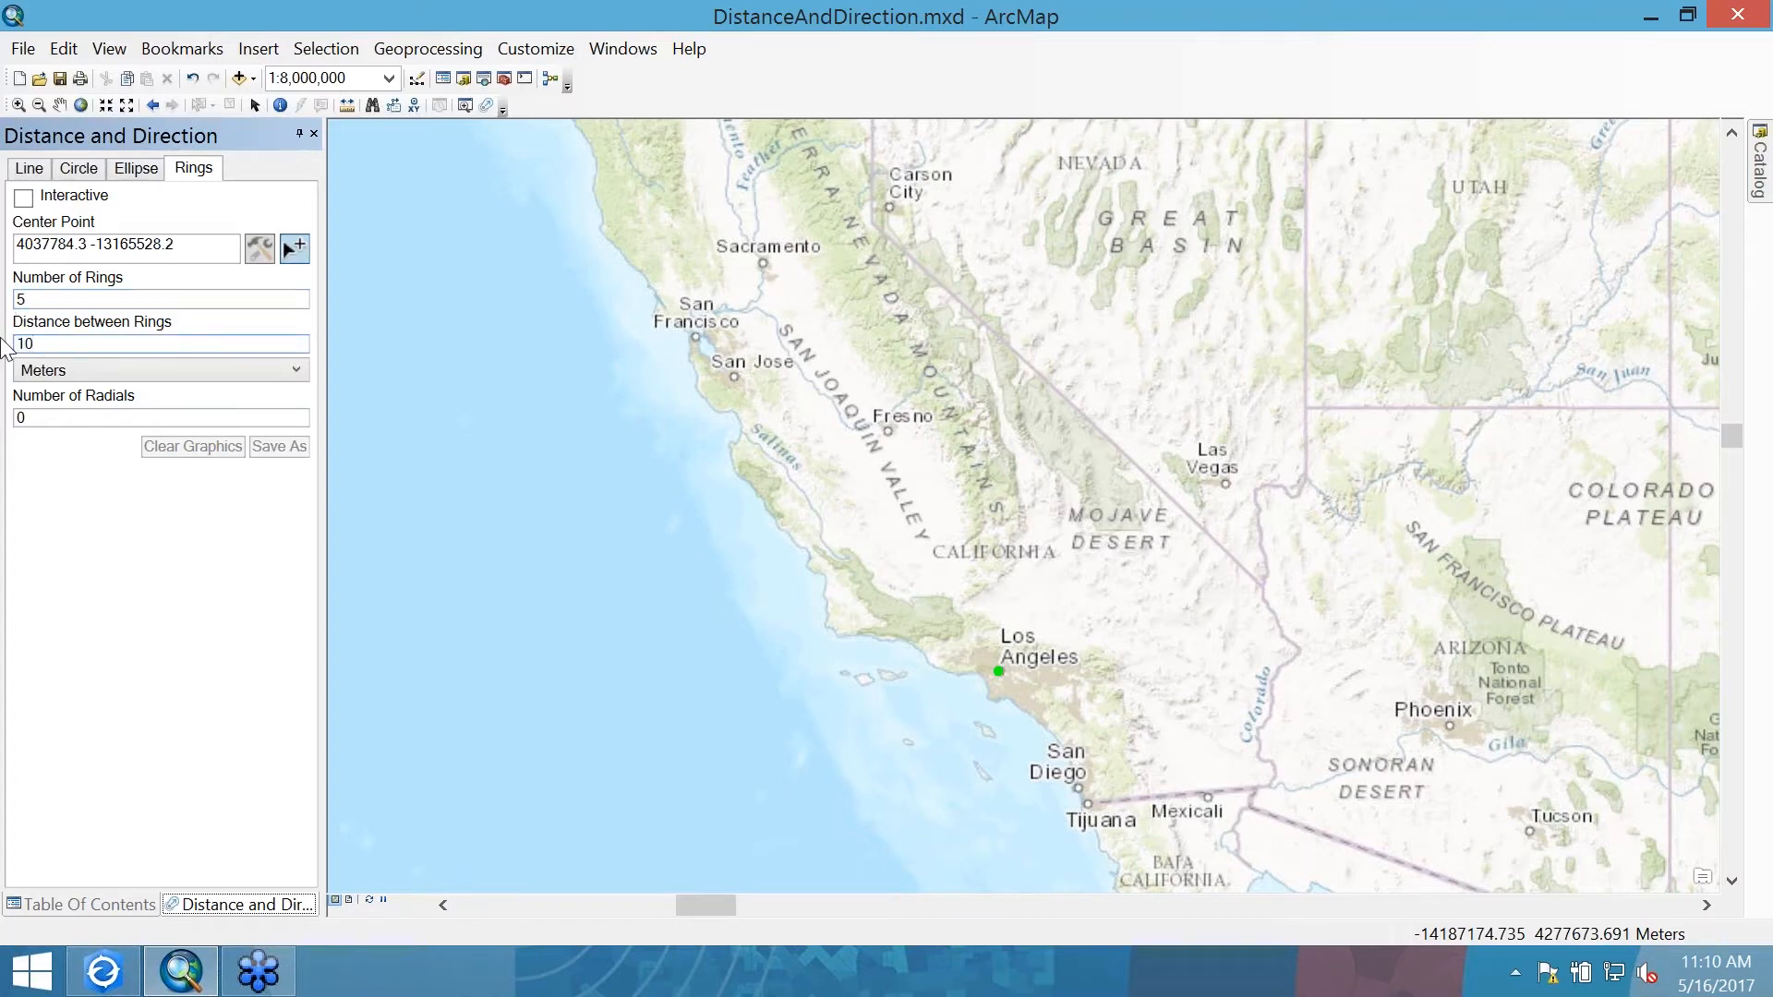
left_click(39, 371)
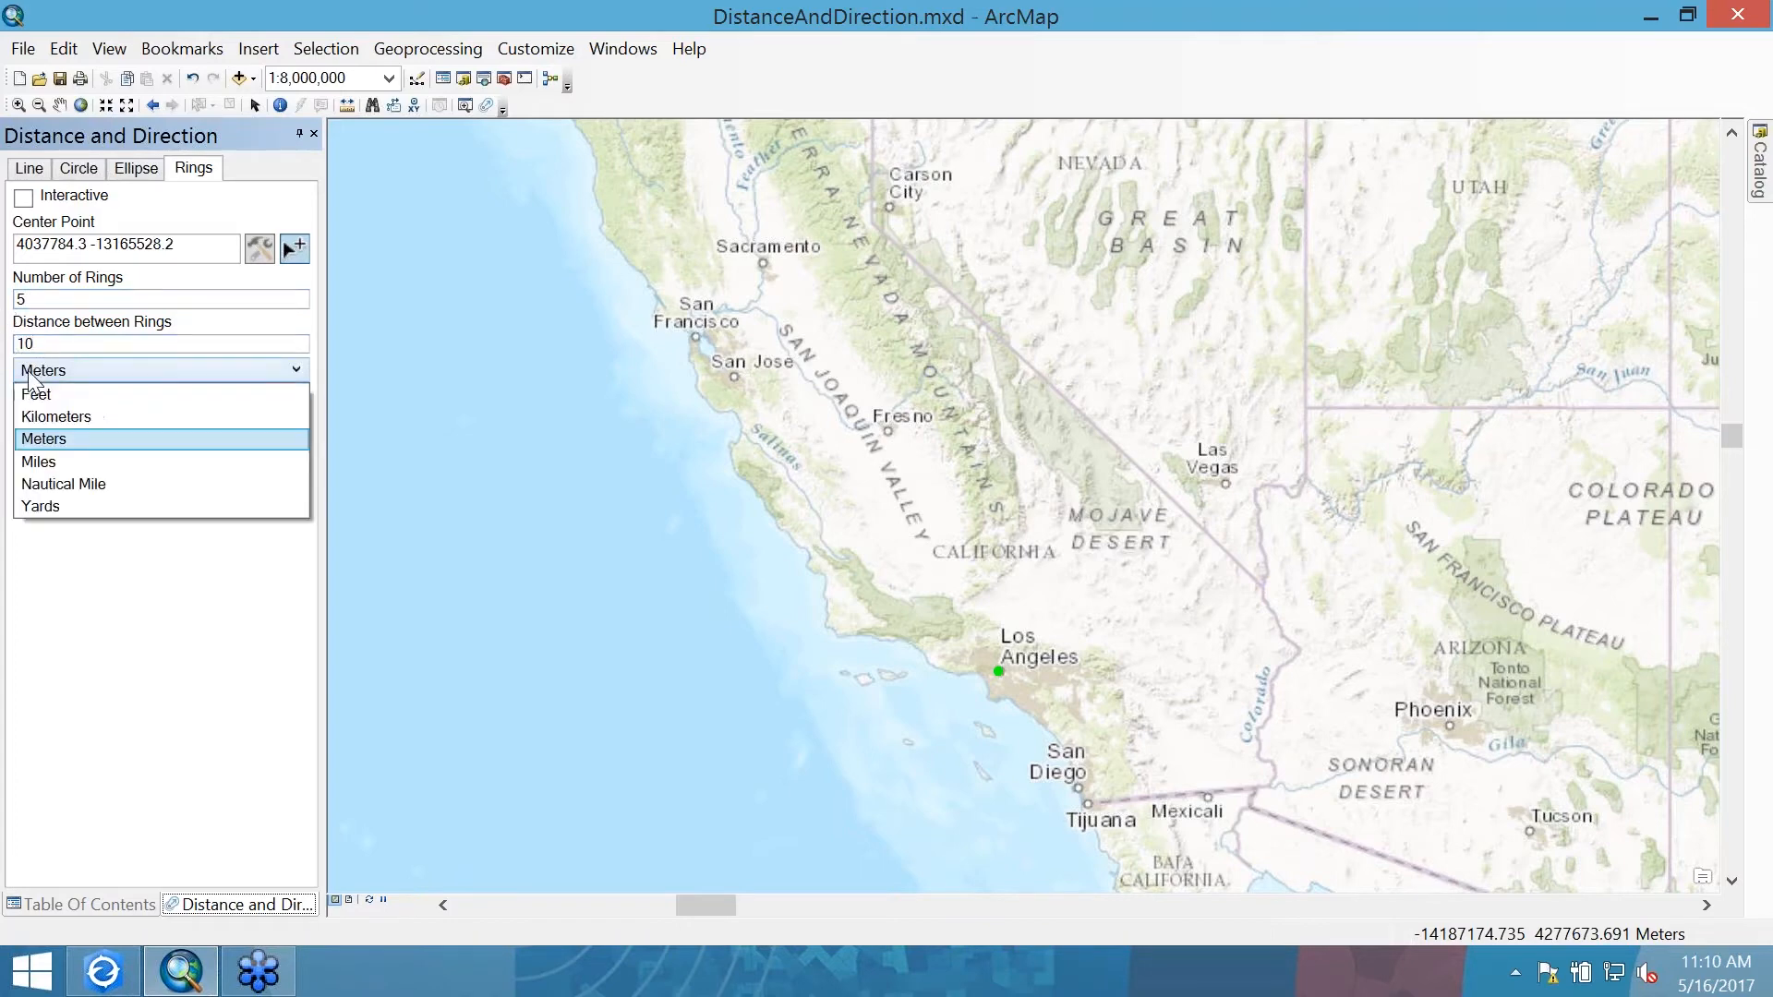
left_click(32, 463)
left_click_drag(39, 419, 8, 421)
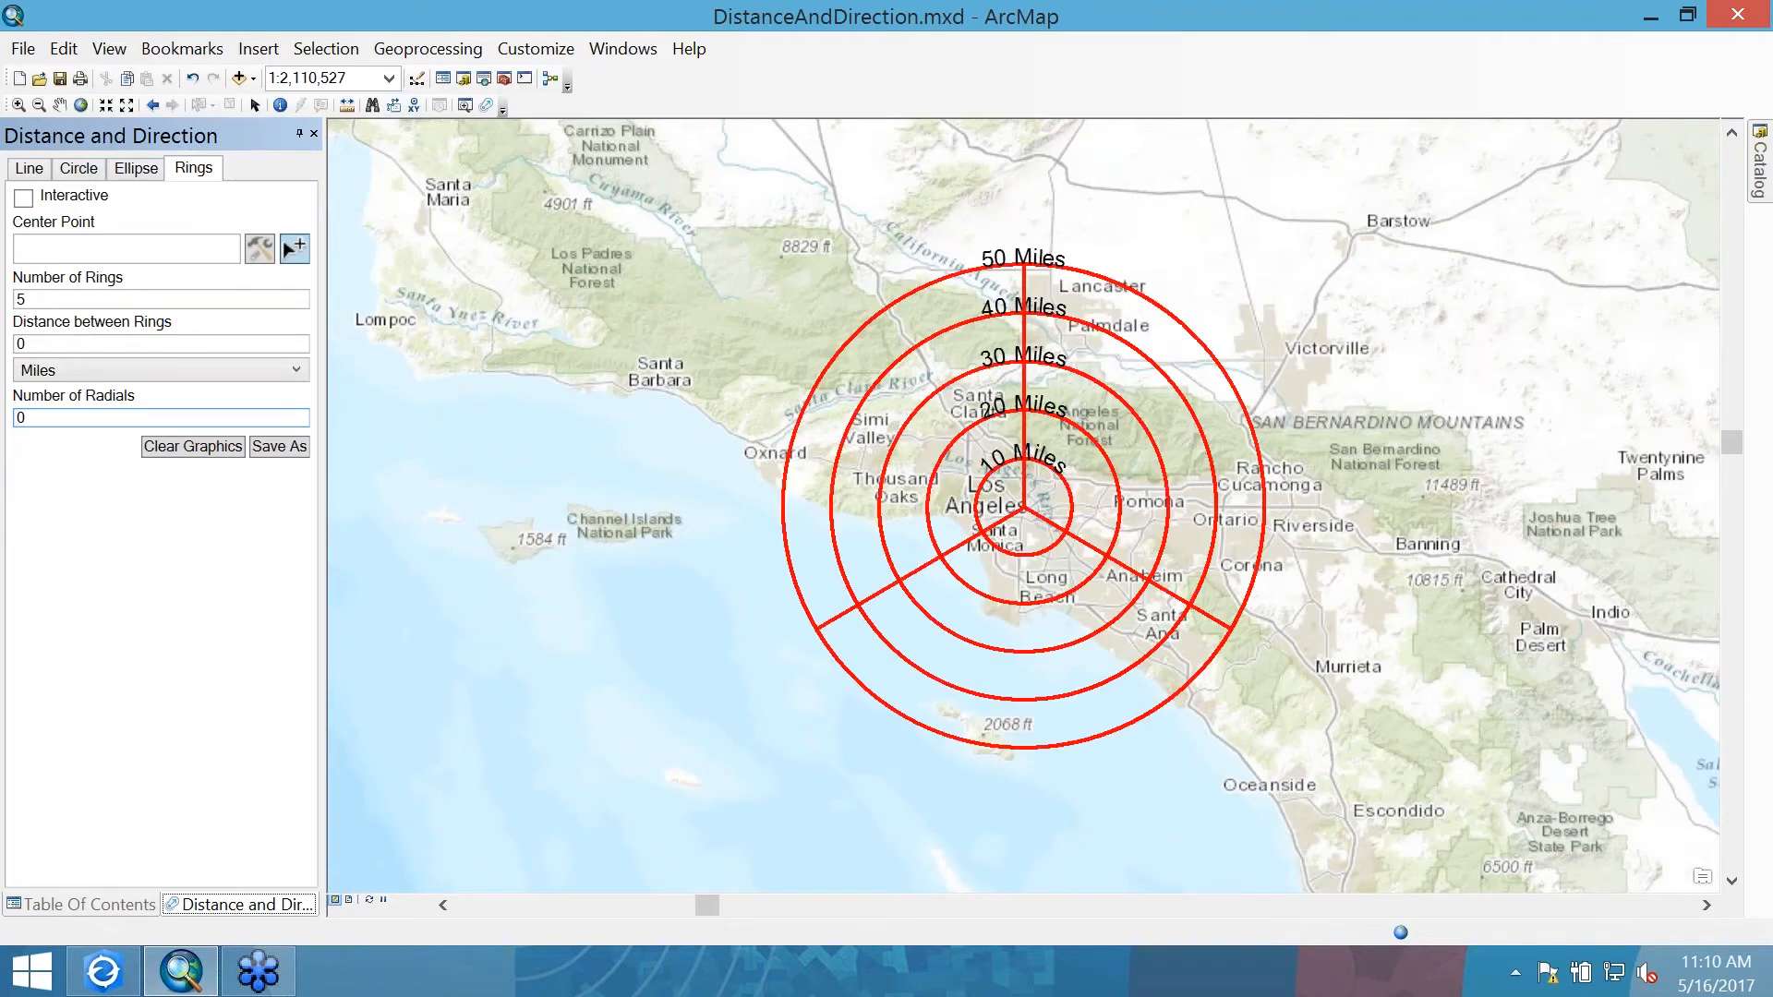
Check the output formats for saving the range rings, cancel without exporting, and clear the ring graphics from the map
left_click(273, 453)
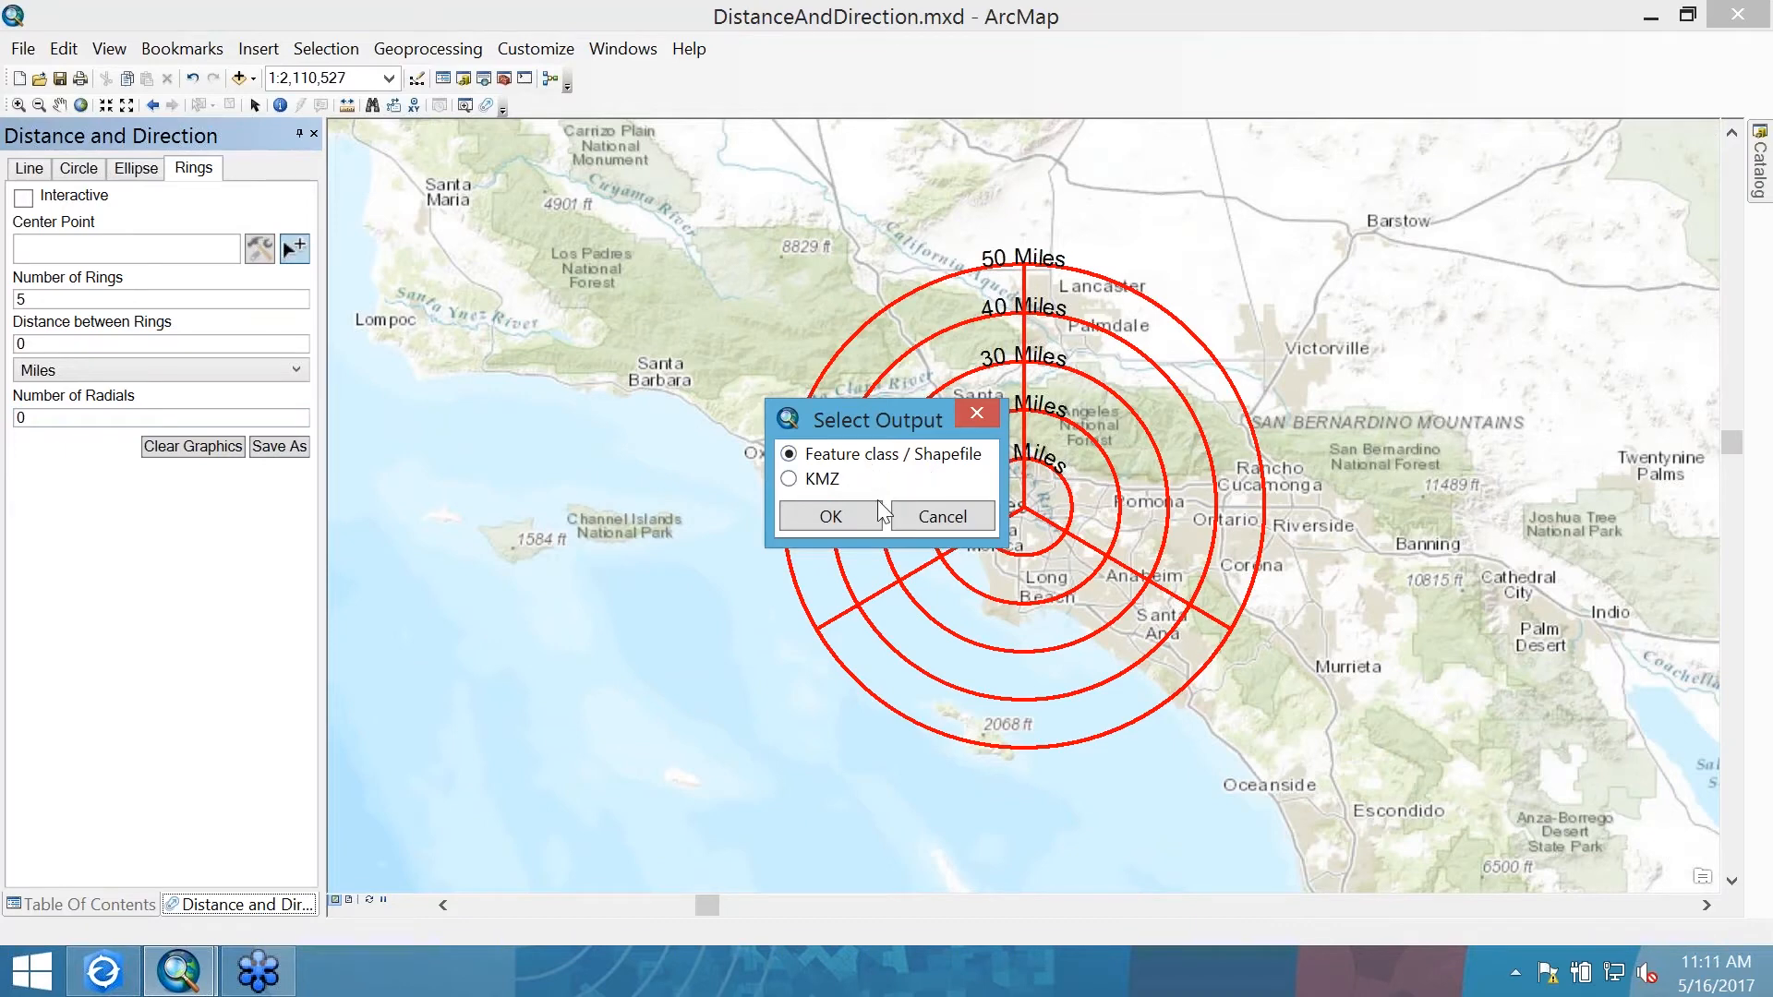
left_click(921, 516)
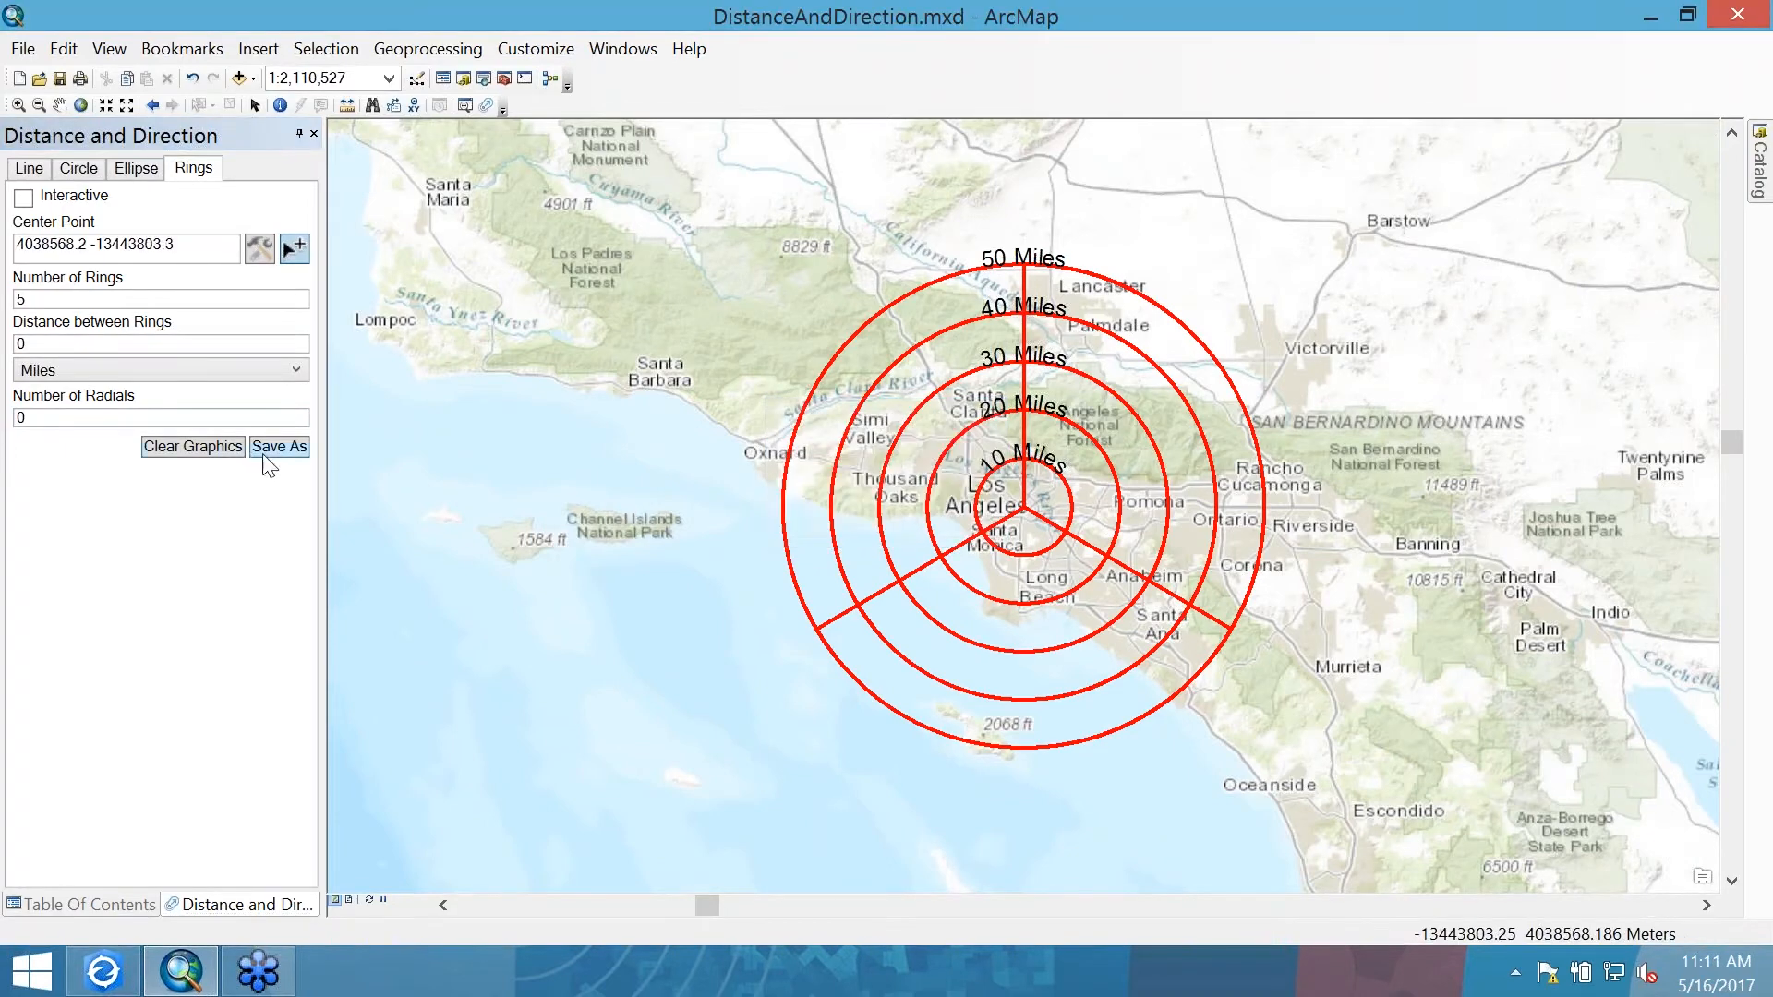
left_click(222, 454)
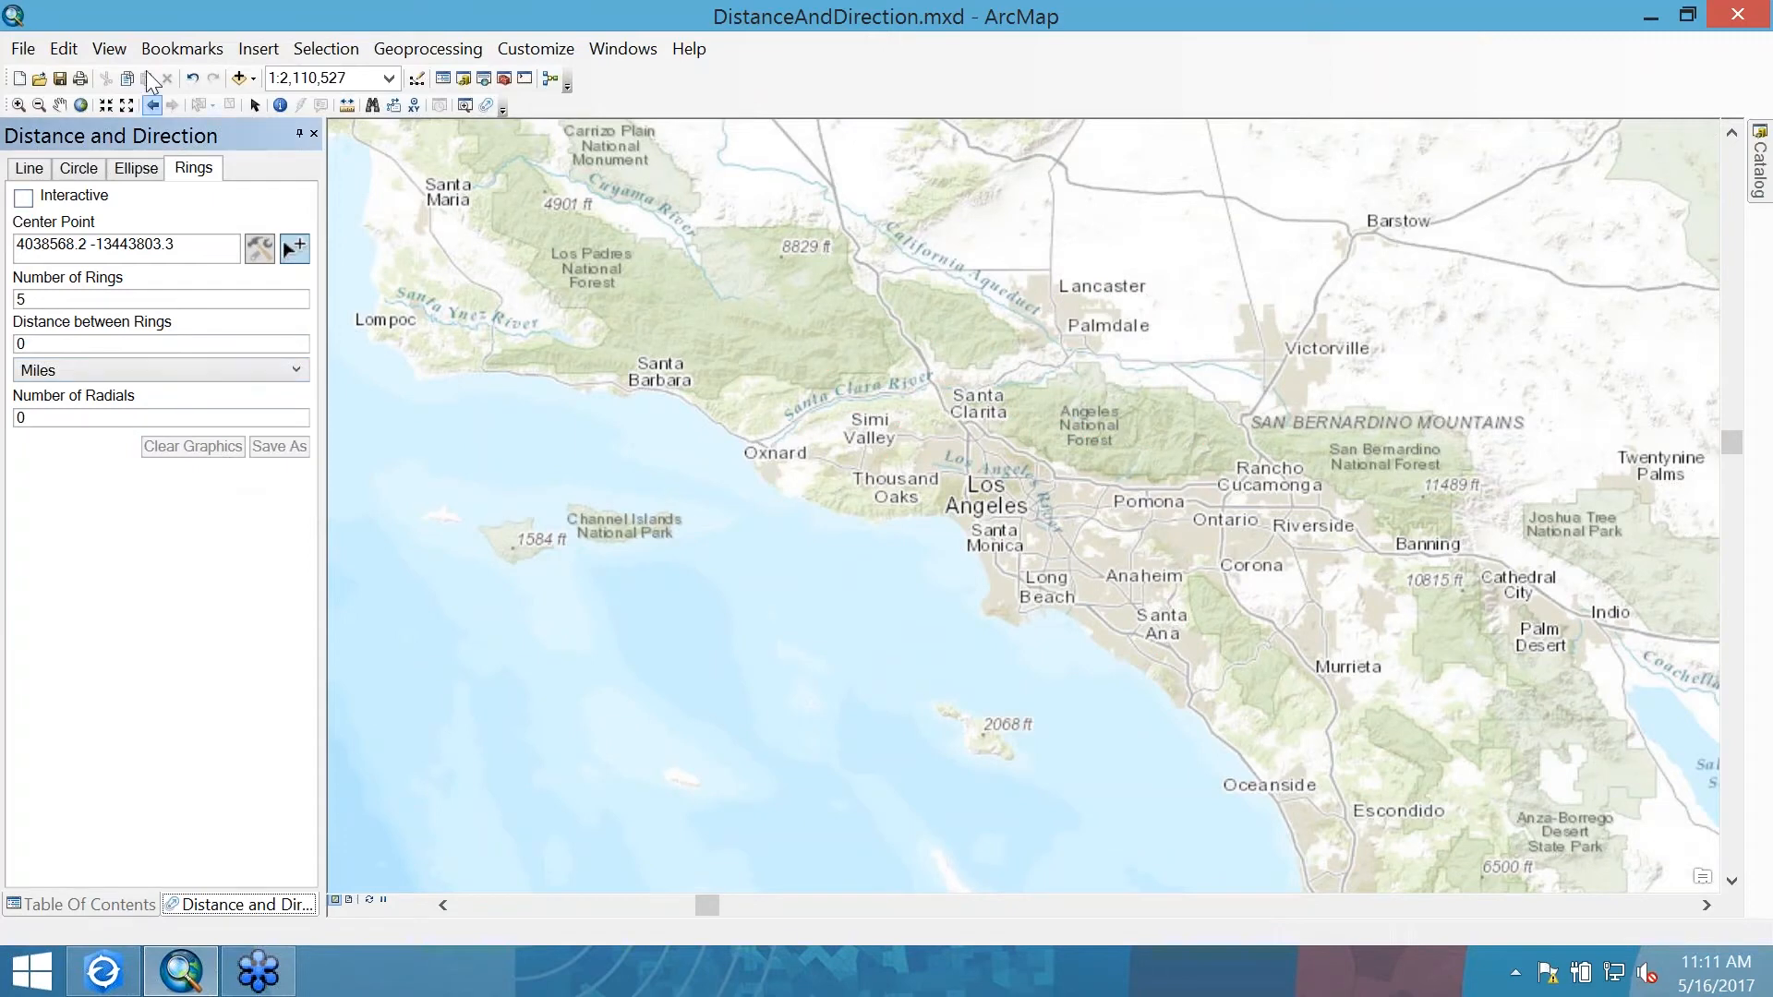
Go to the bookmark showing the whole United States and enable interactive creation for the range rings
left_click(176, 51)
left_click(194, 170)
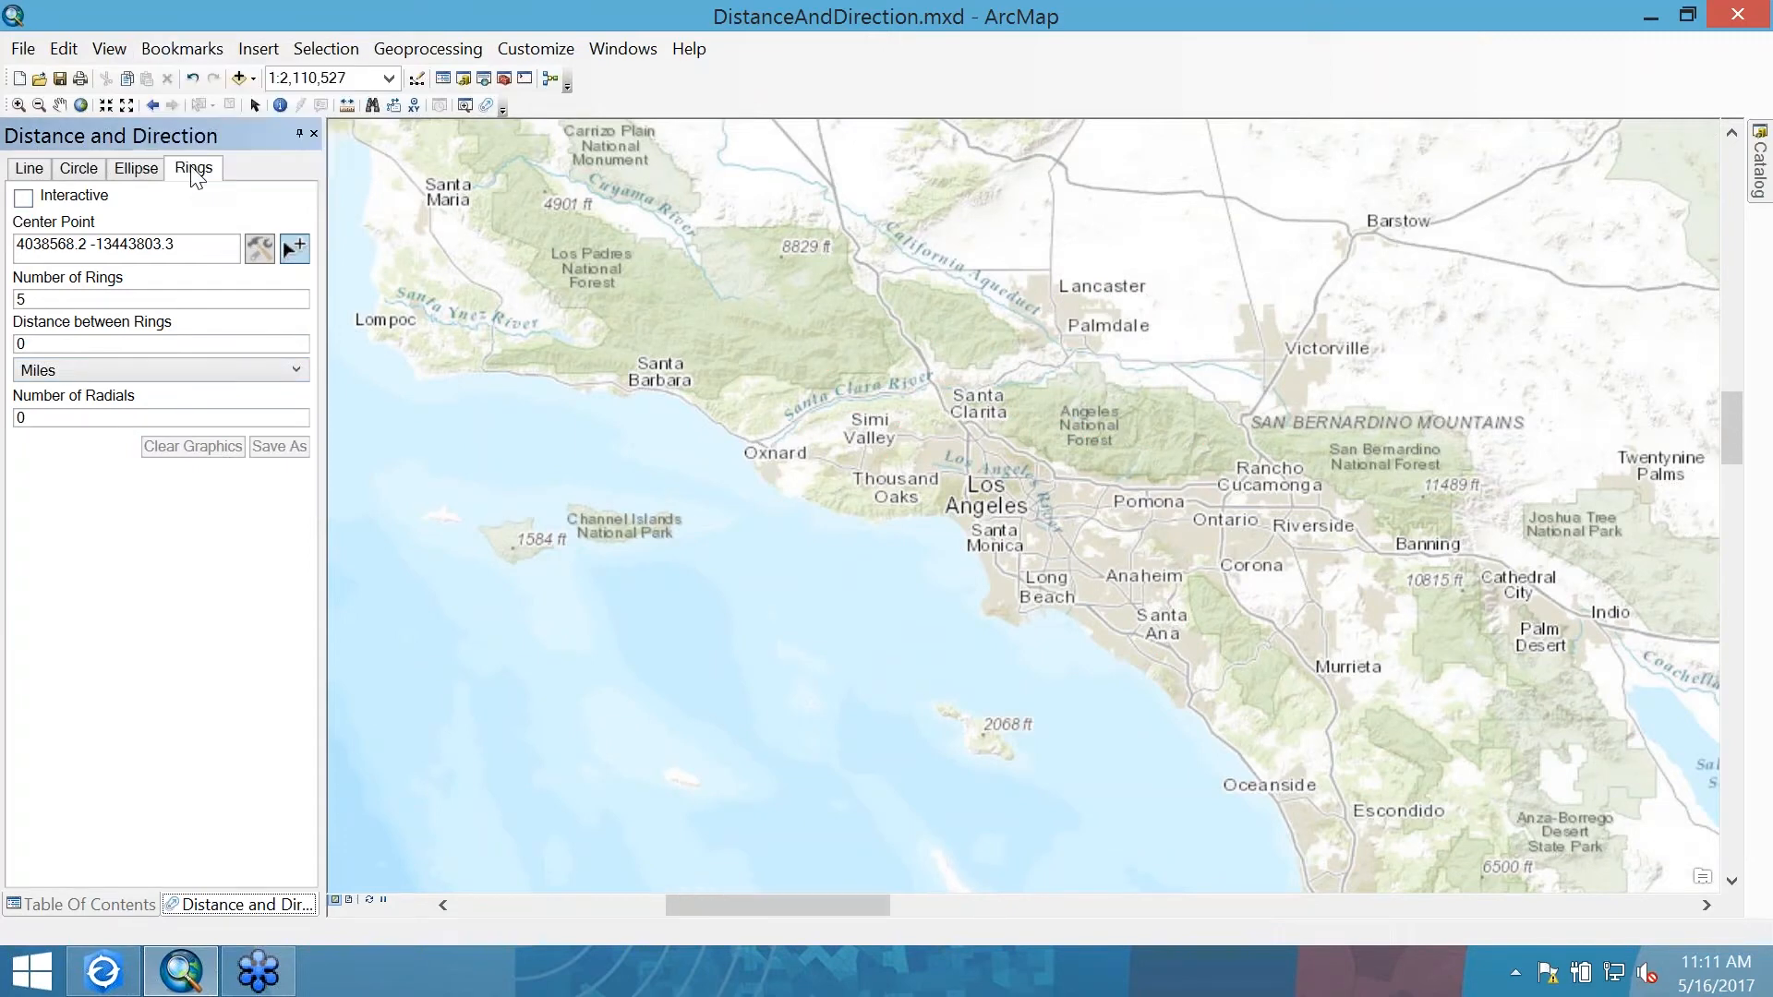
left_click(23, 198)
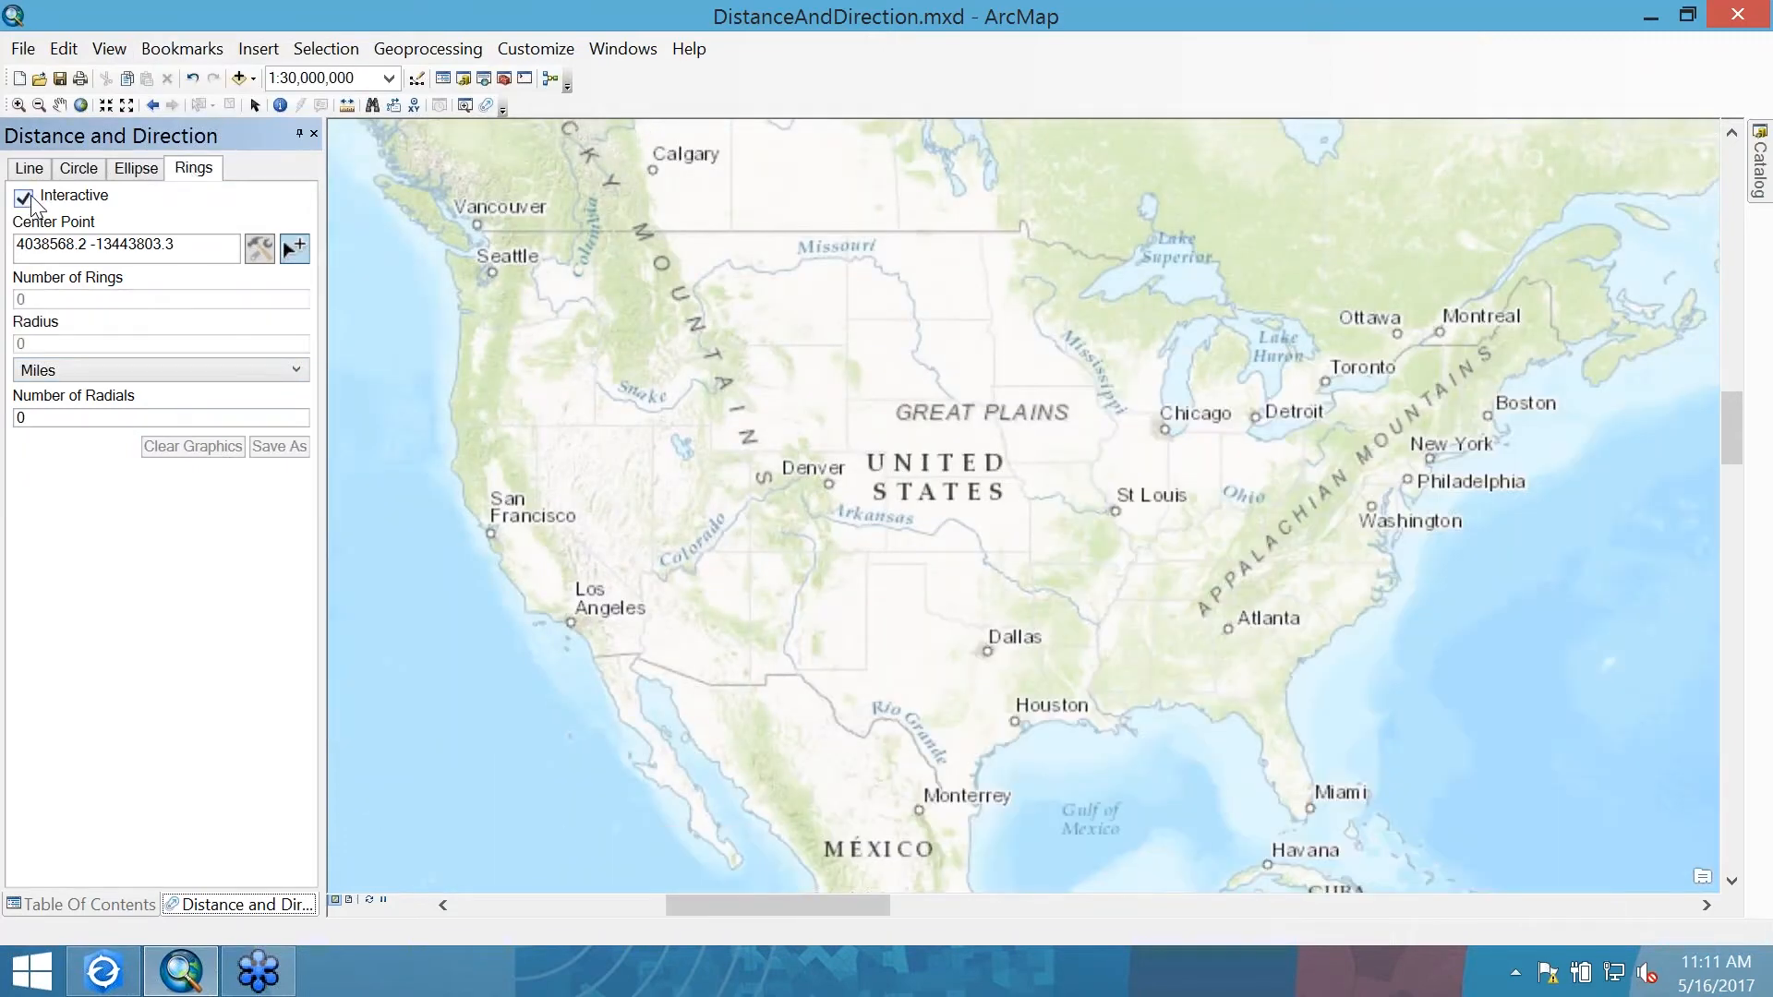
Place a ring center point in the central United States and add six interactive rings, the outermost with a radius of about 907 miles
left_click(996, 496)
left_click(972, 501)
left_click(934, 503)
left_click(880, 513)
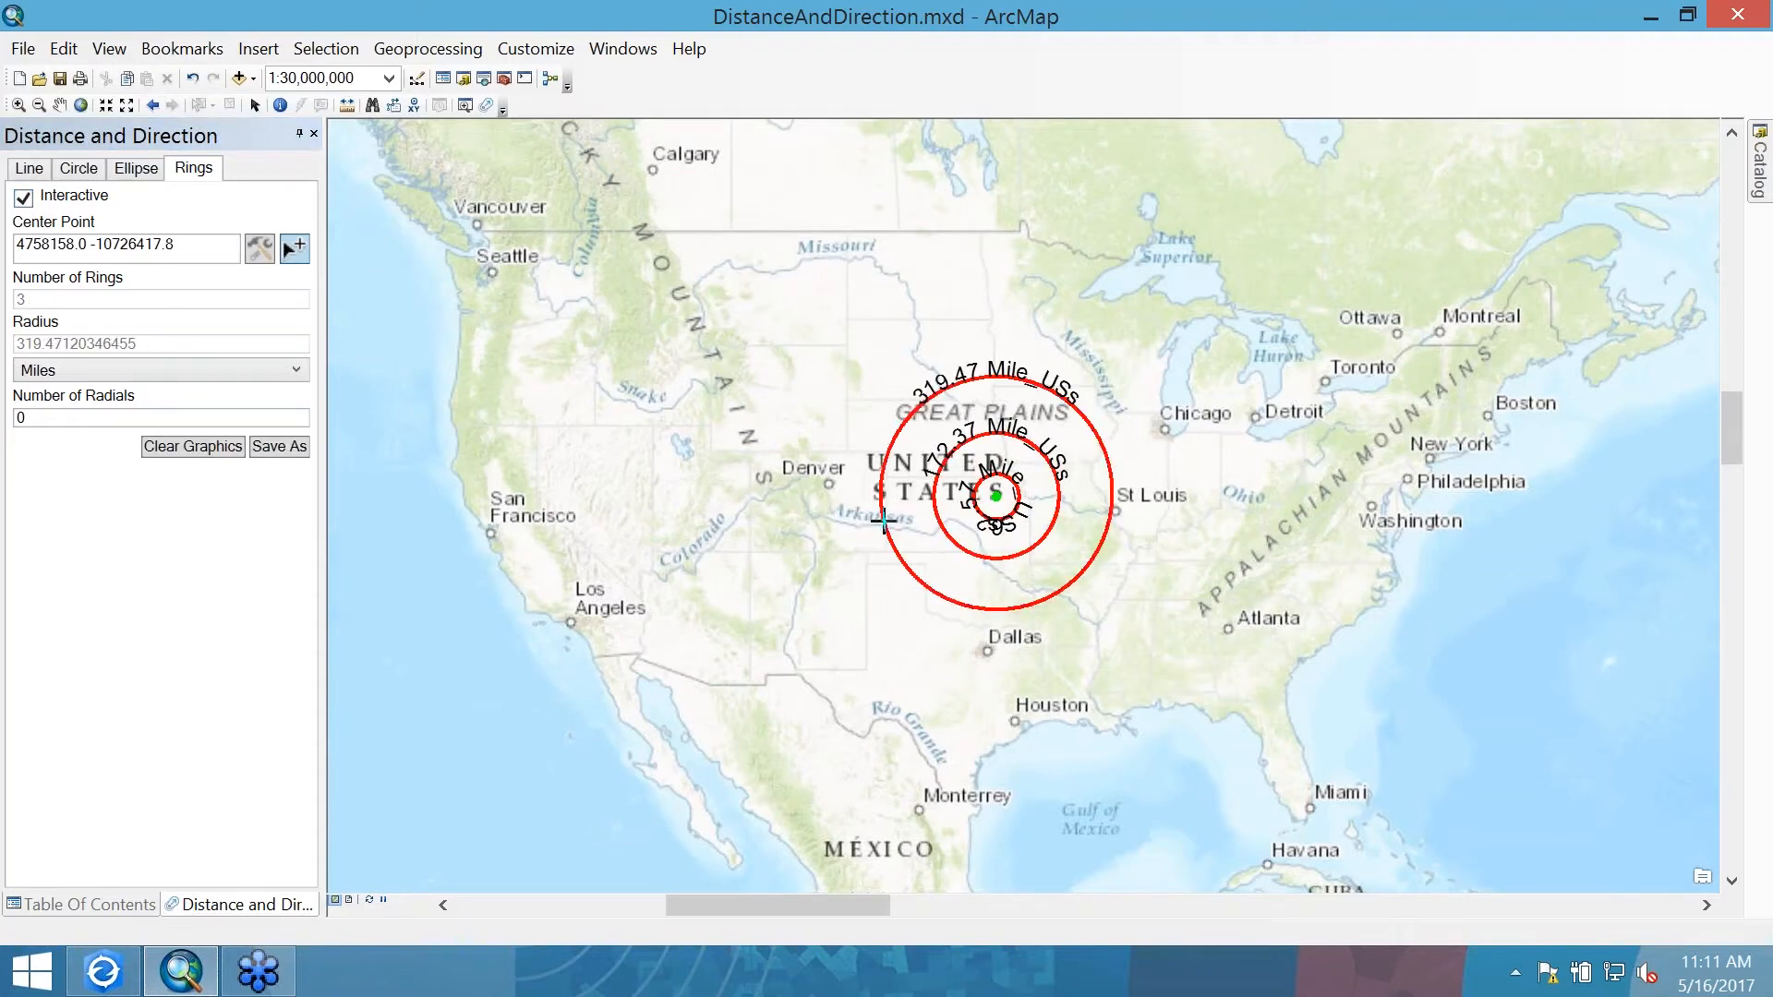
left_click(822, 536)
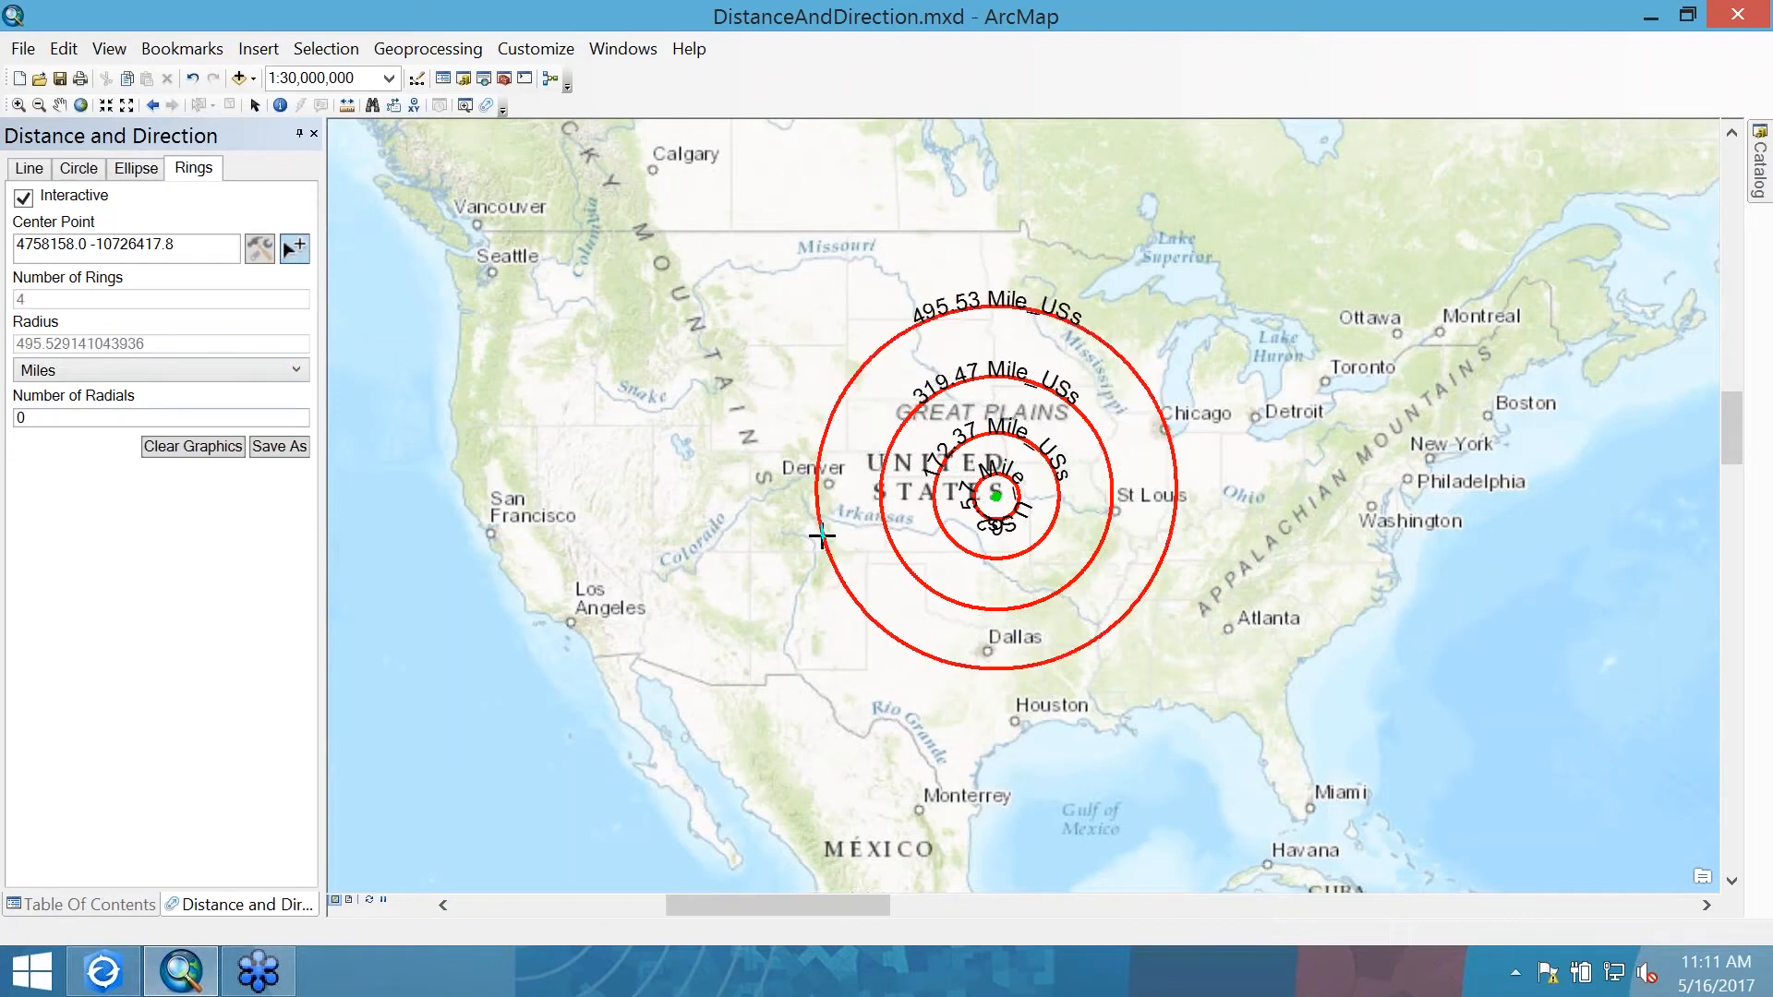
left_click(752, 523)
left_click(666, 521)
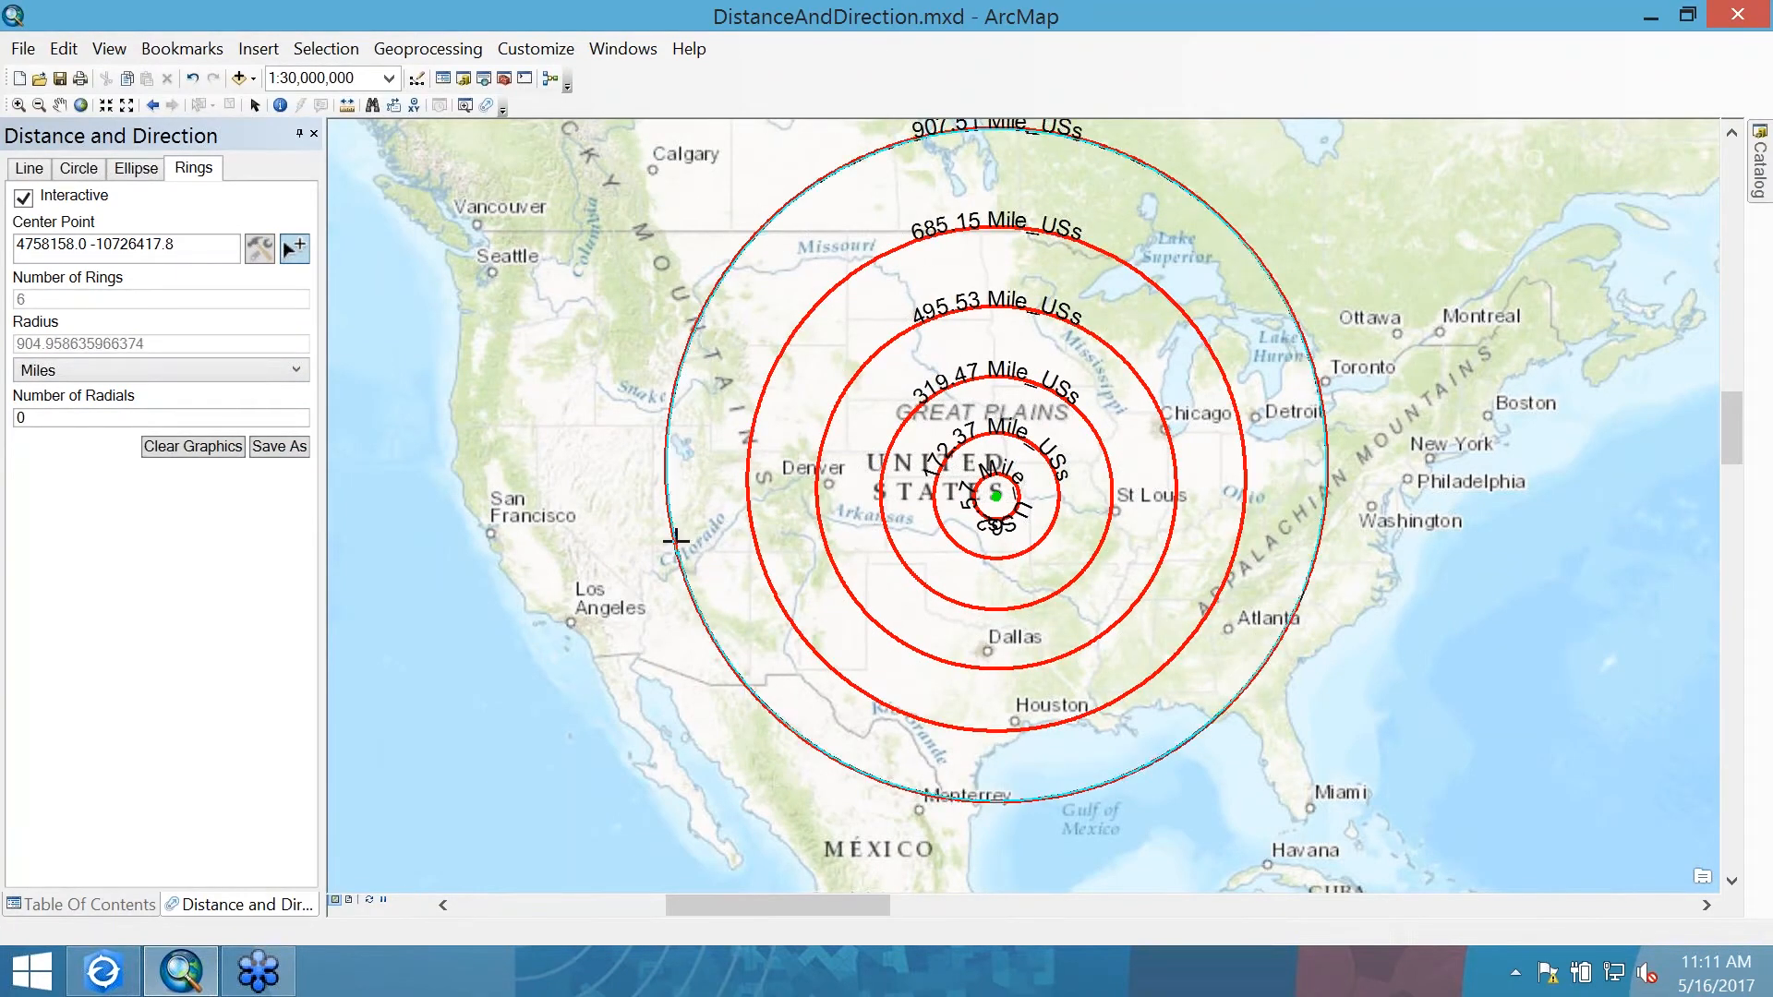
Stop placing points on the map and clear the interactive ring graphics
left_click(292, 249)
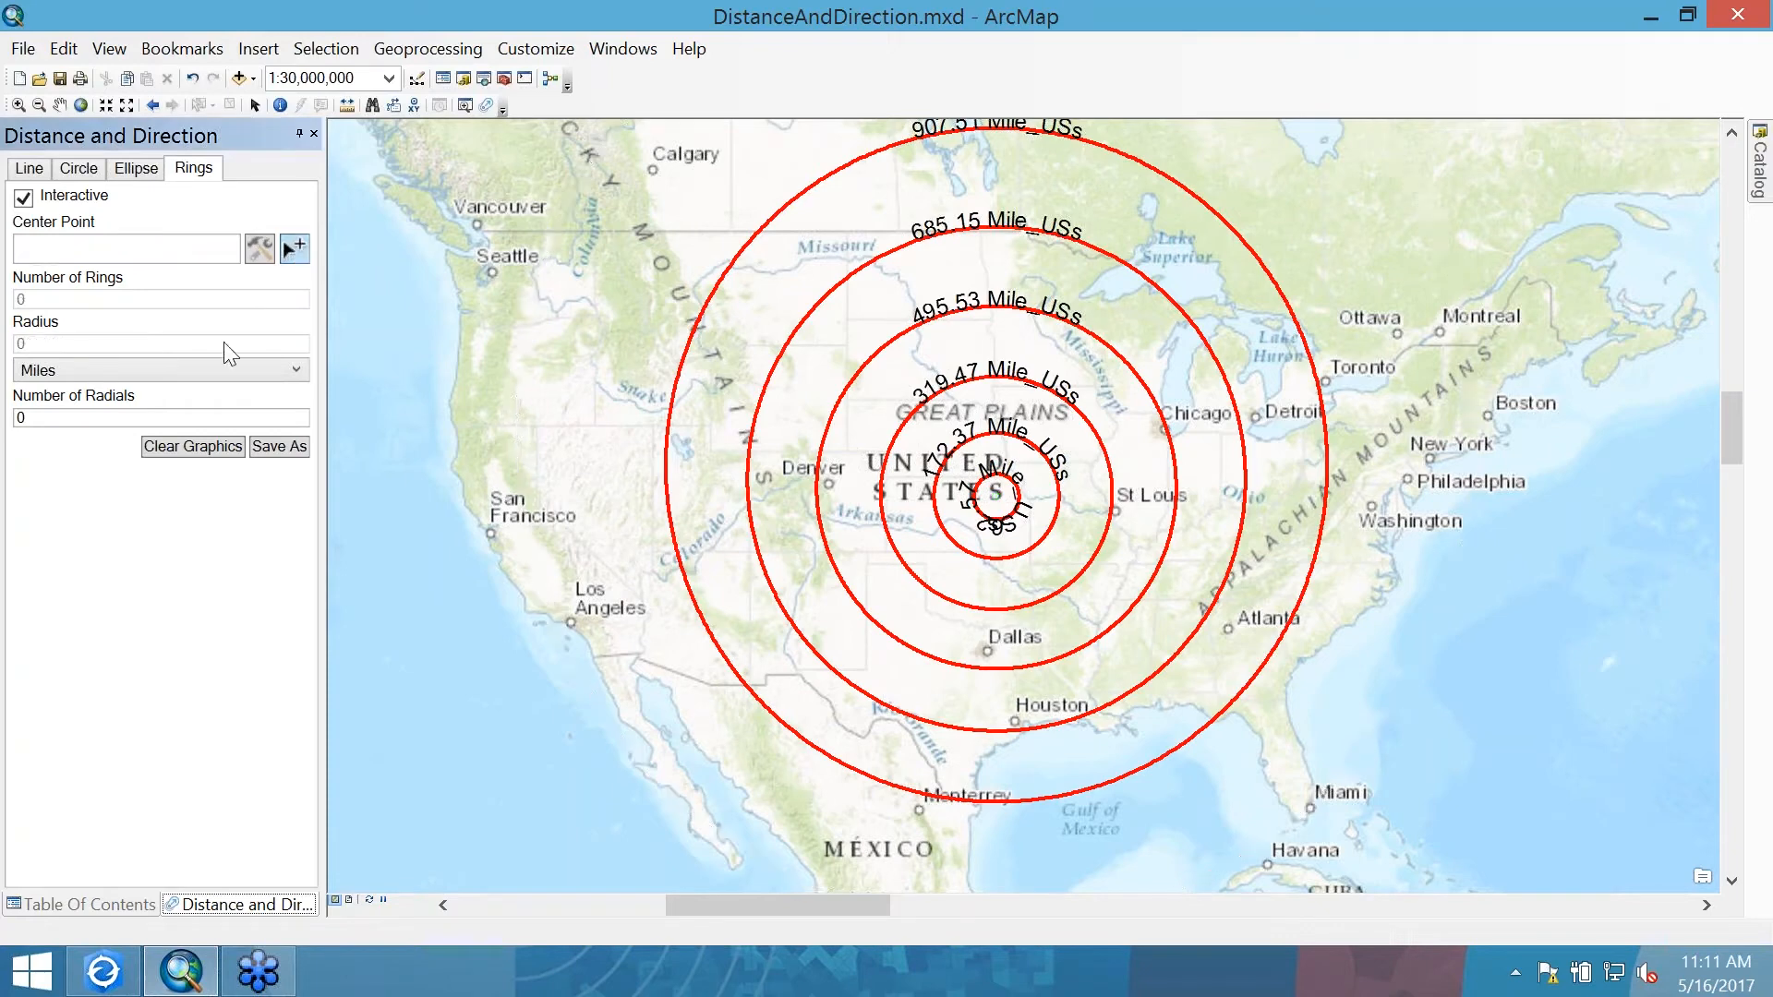
left_click(173, 452)
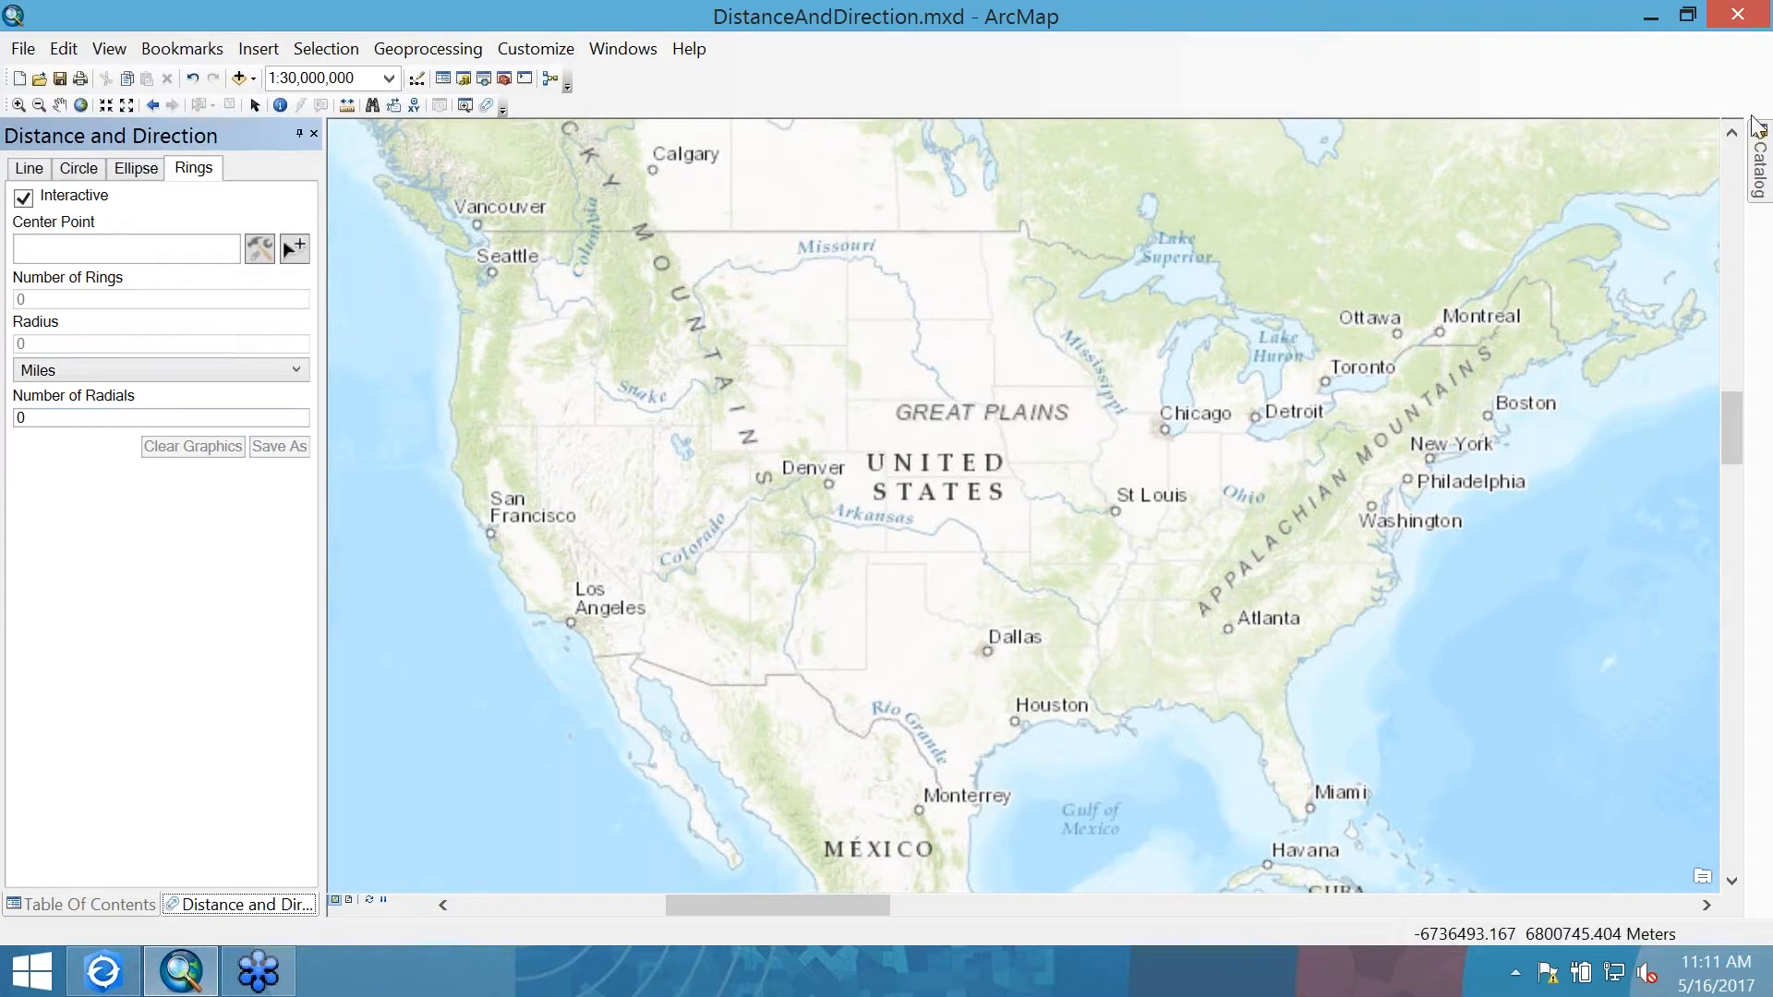
Review the Distance and Direction scripts in Military_Tools_arcmap.tbx and open the Range Rings From Interval tool
mouse_move(1762, 171)
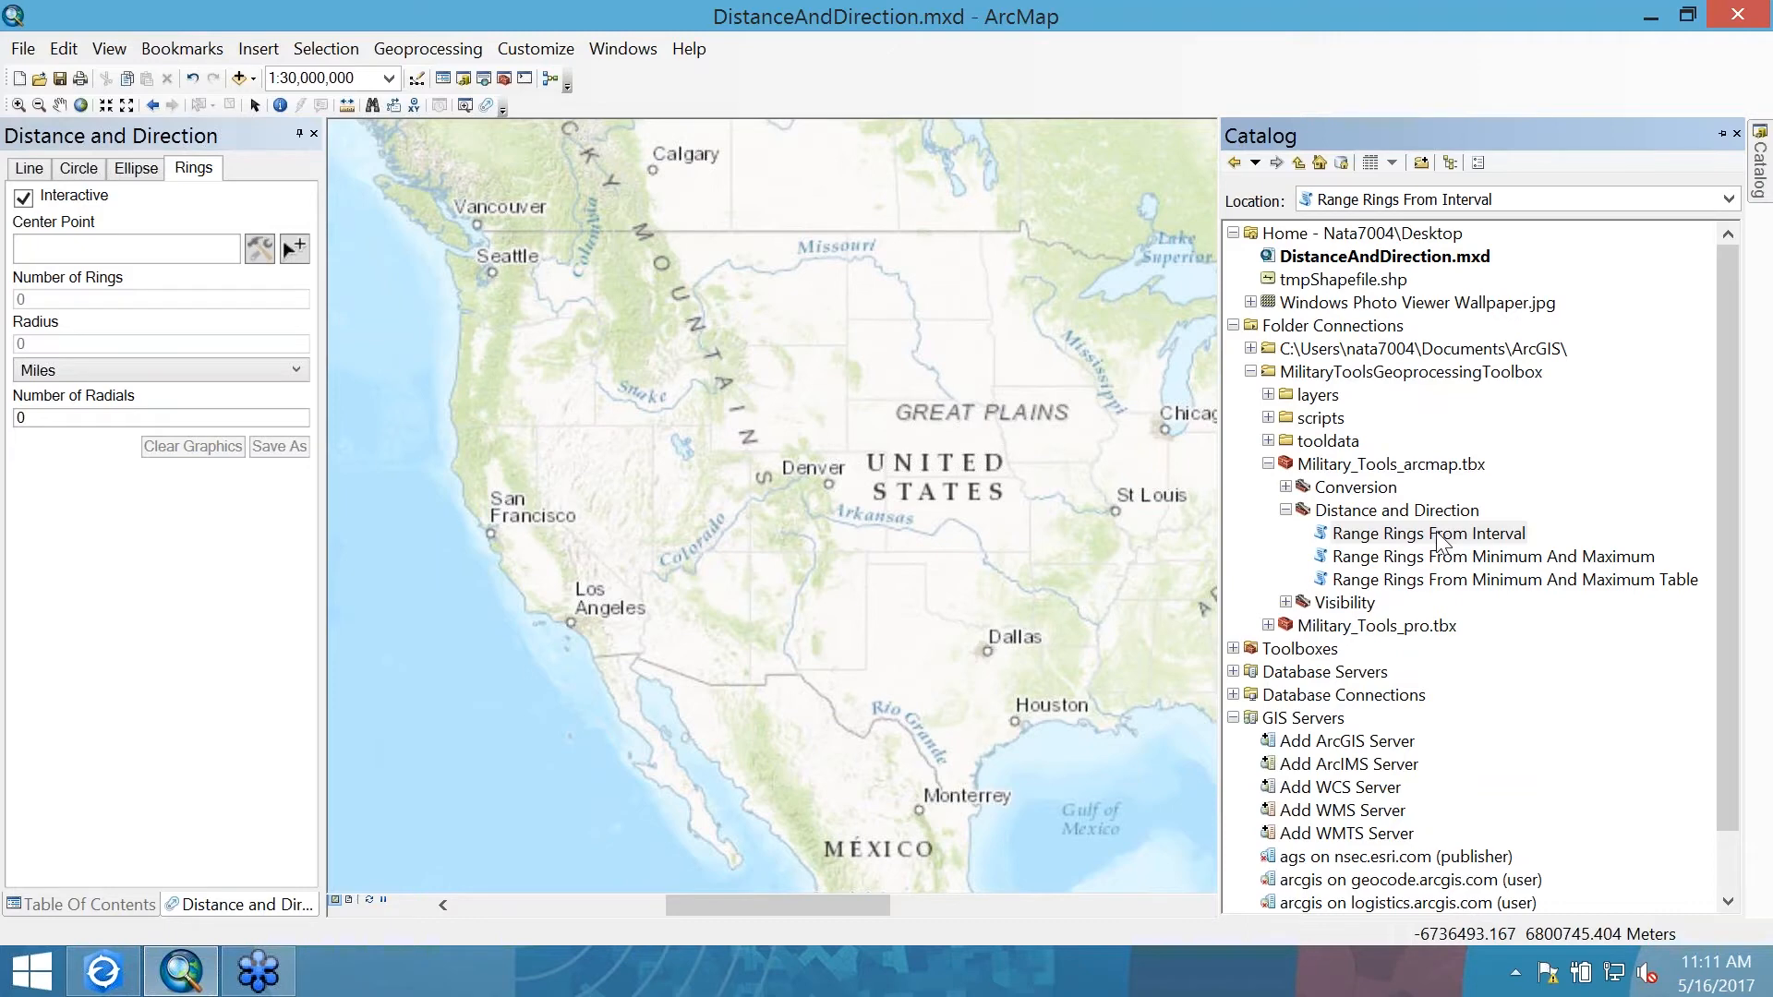
left_click(1443, 559)
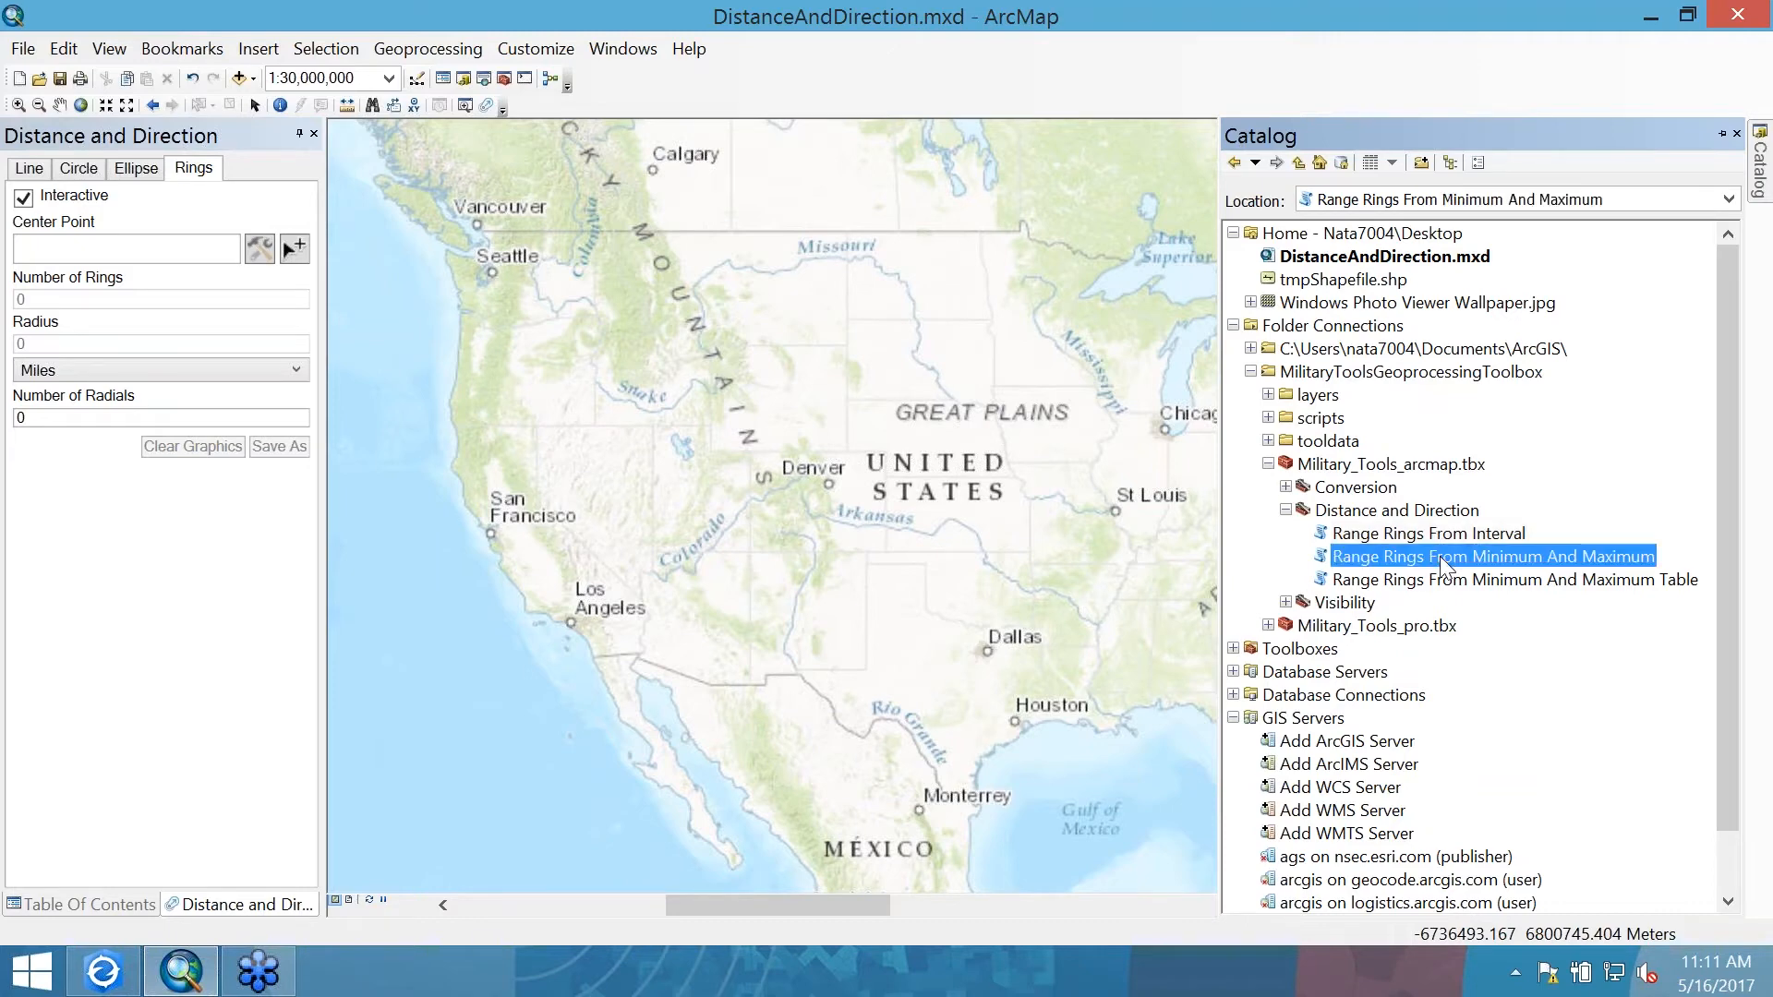
left_click(1459, 588)
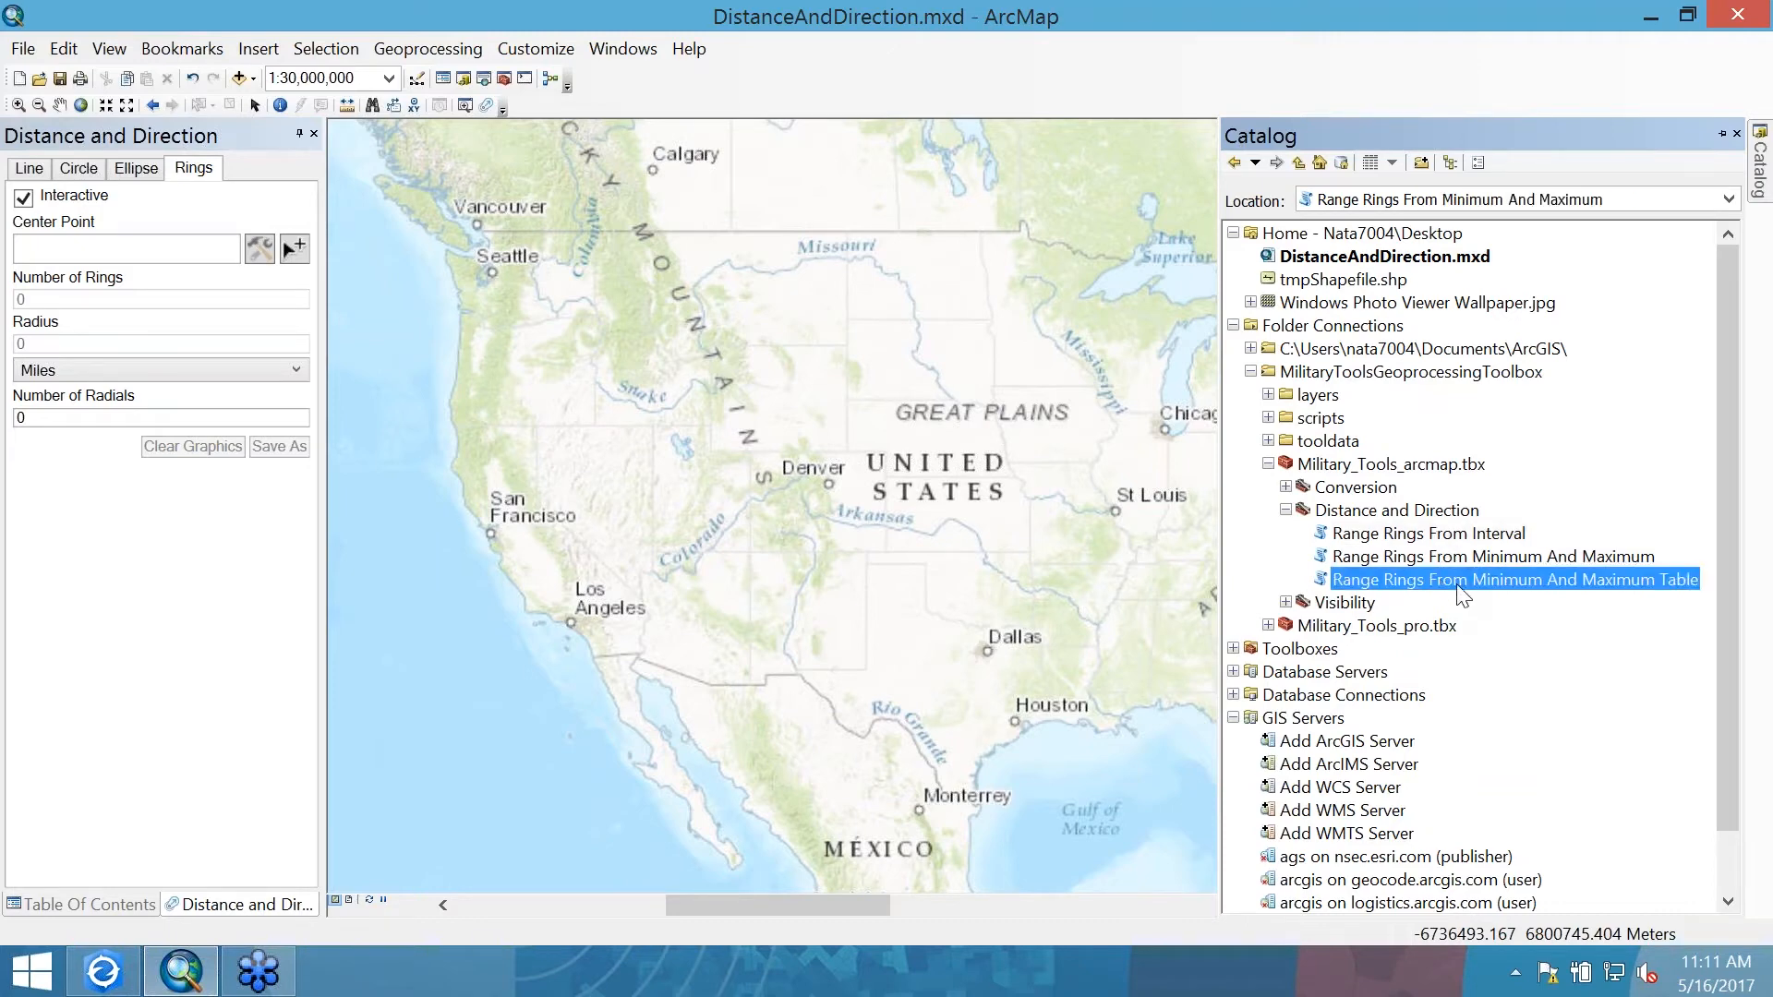
left_click(1457, 536)
double_click(1457, 536)
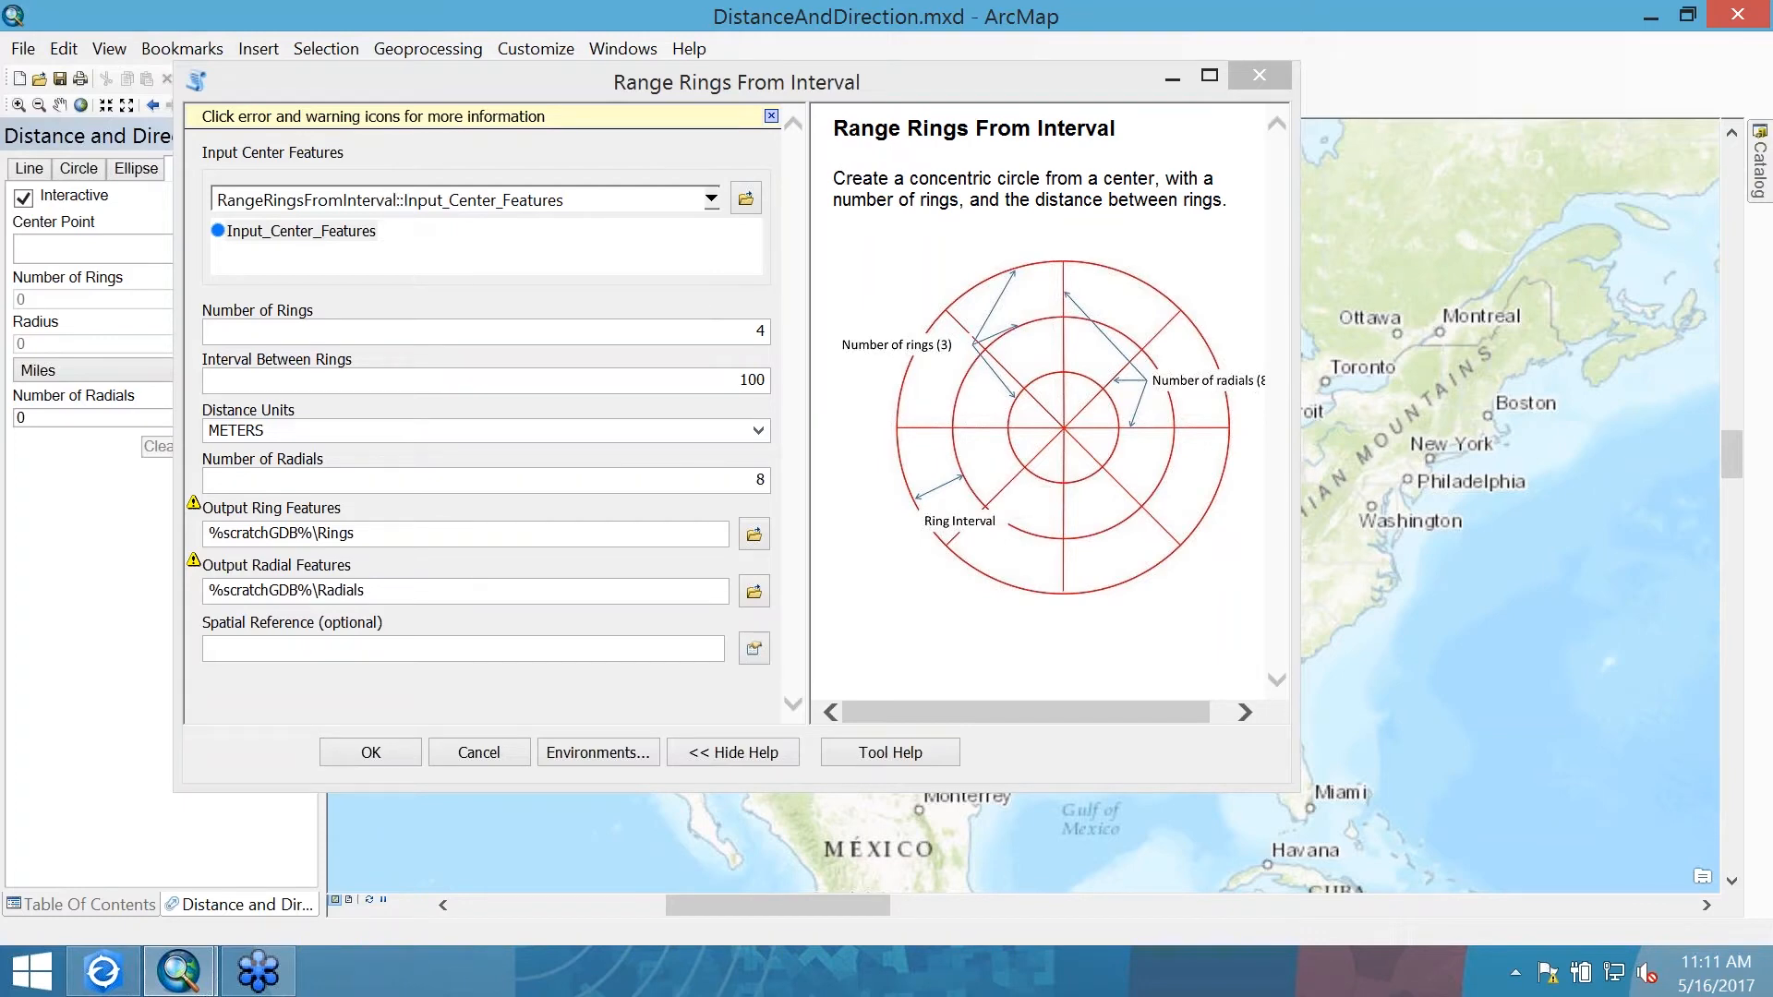
Place input center points on the map at San Francisco, Dallas, Chicago, Boston and Miami
left_click(1173, 77)
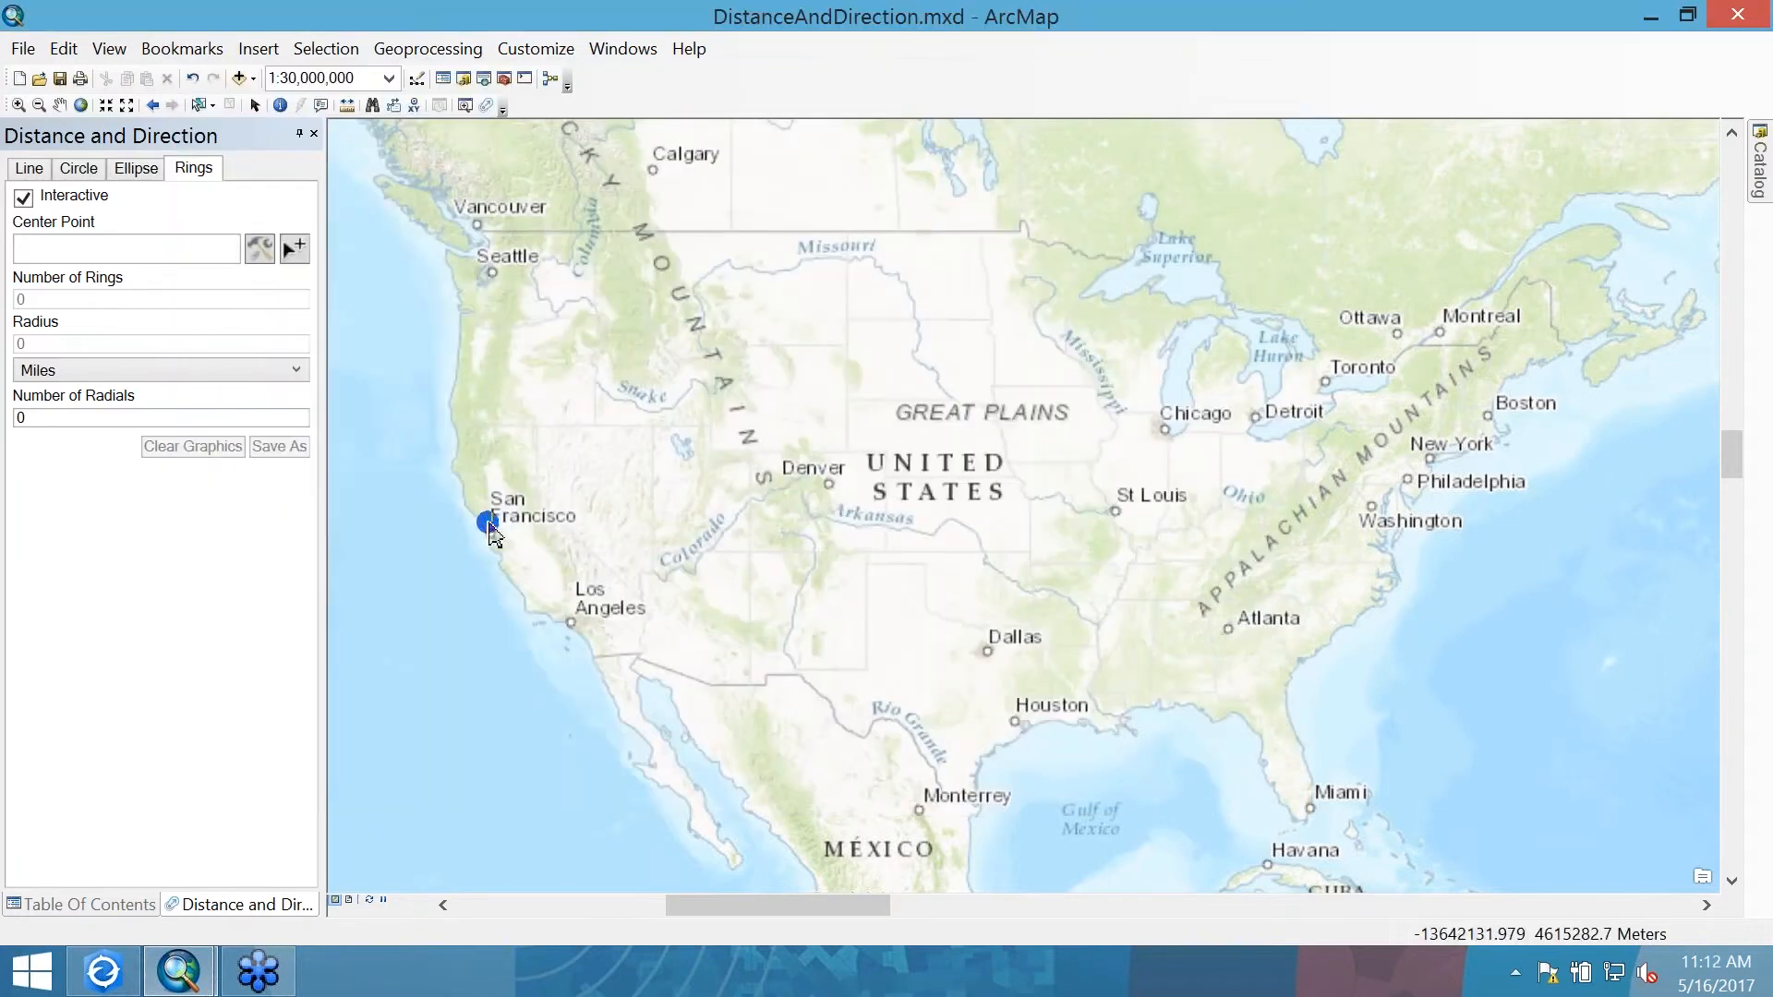
left_click(493, 533)
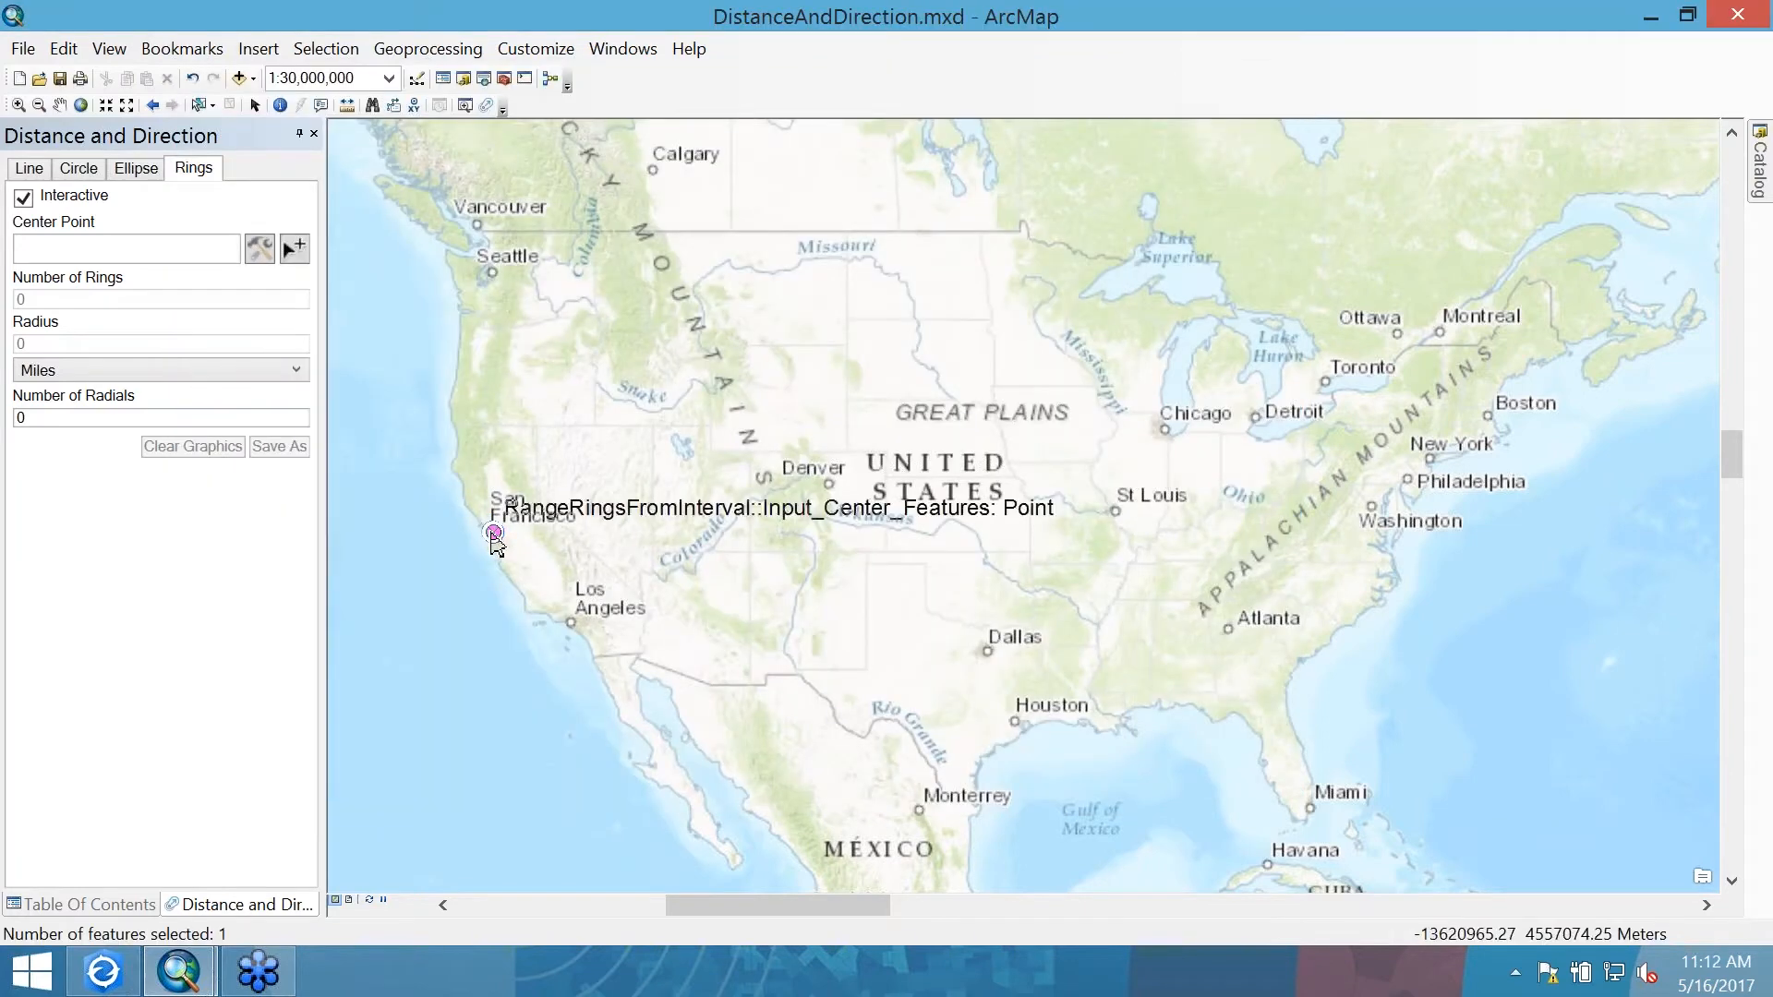
left_click(990, 643)
left_click(1172, 426)
left_click(1491, 420)
left_click(1306, 808)
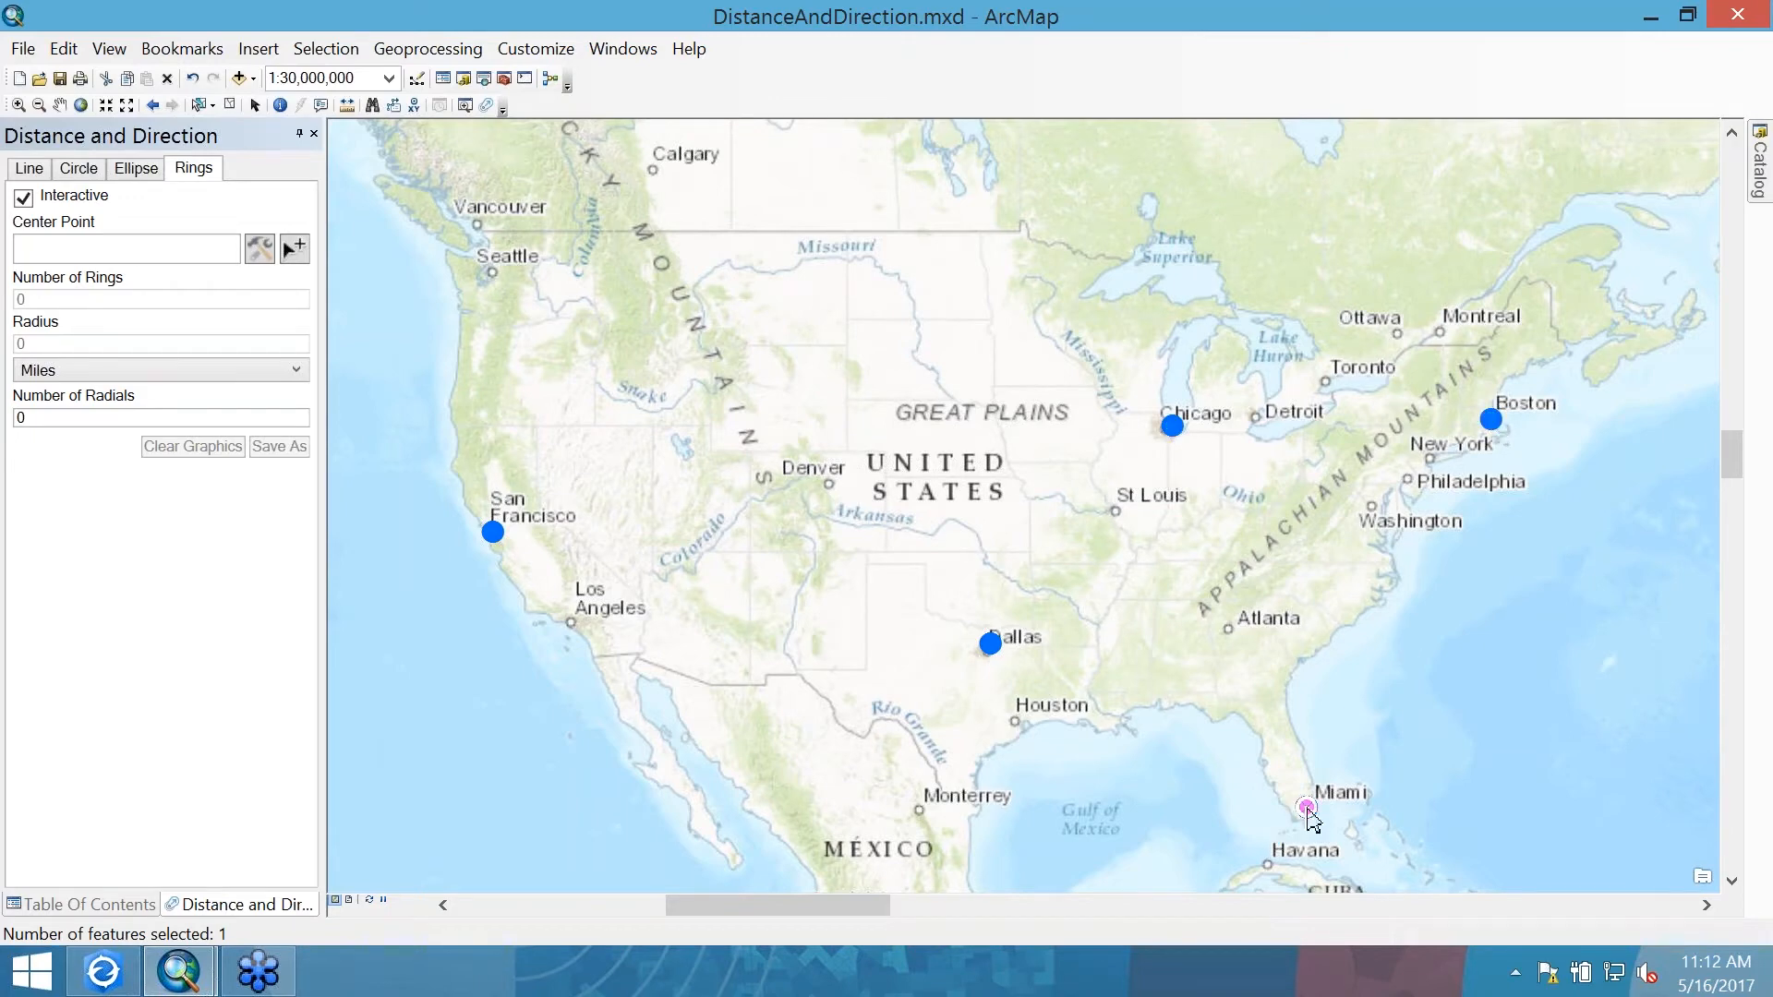
In the Range Rings From Interval tool, set the number of rings to 8 and the distance units to kilometers
mouse_move(167, 978)
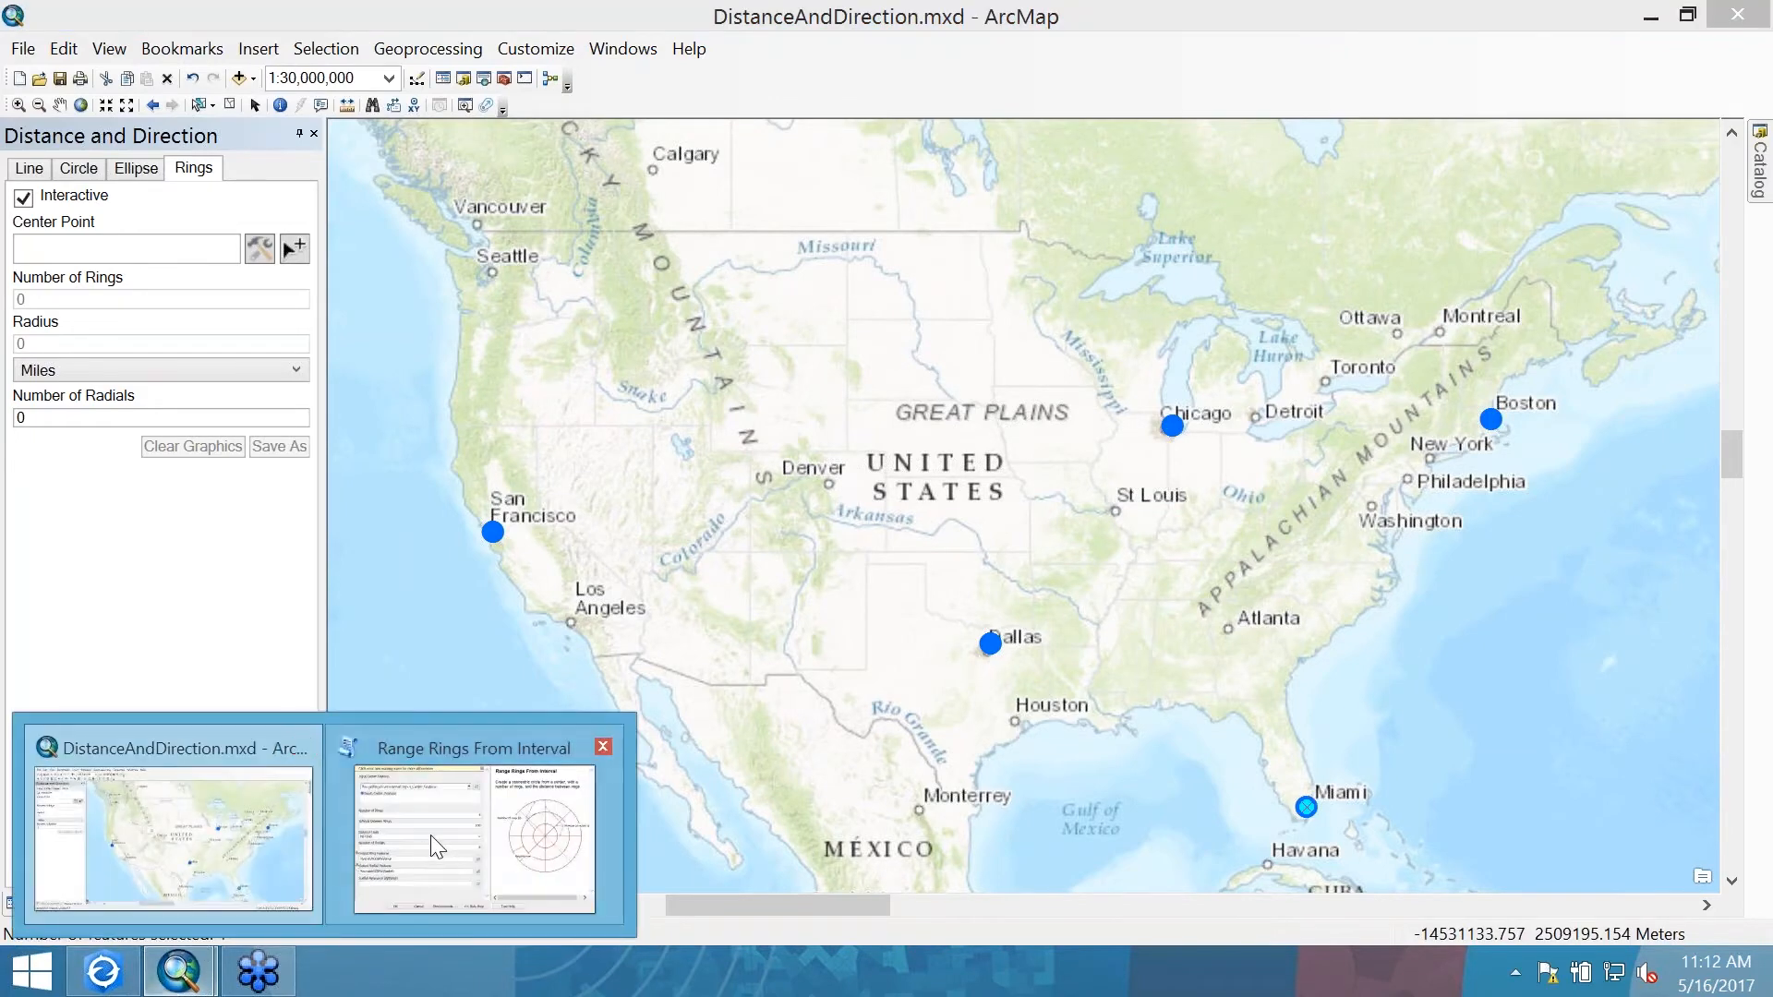
left_click(434, 840)
double_click(766, 336)
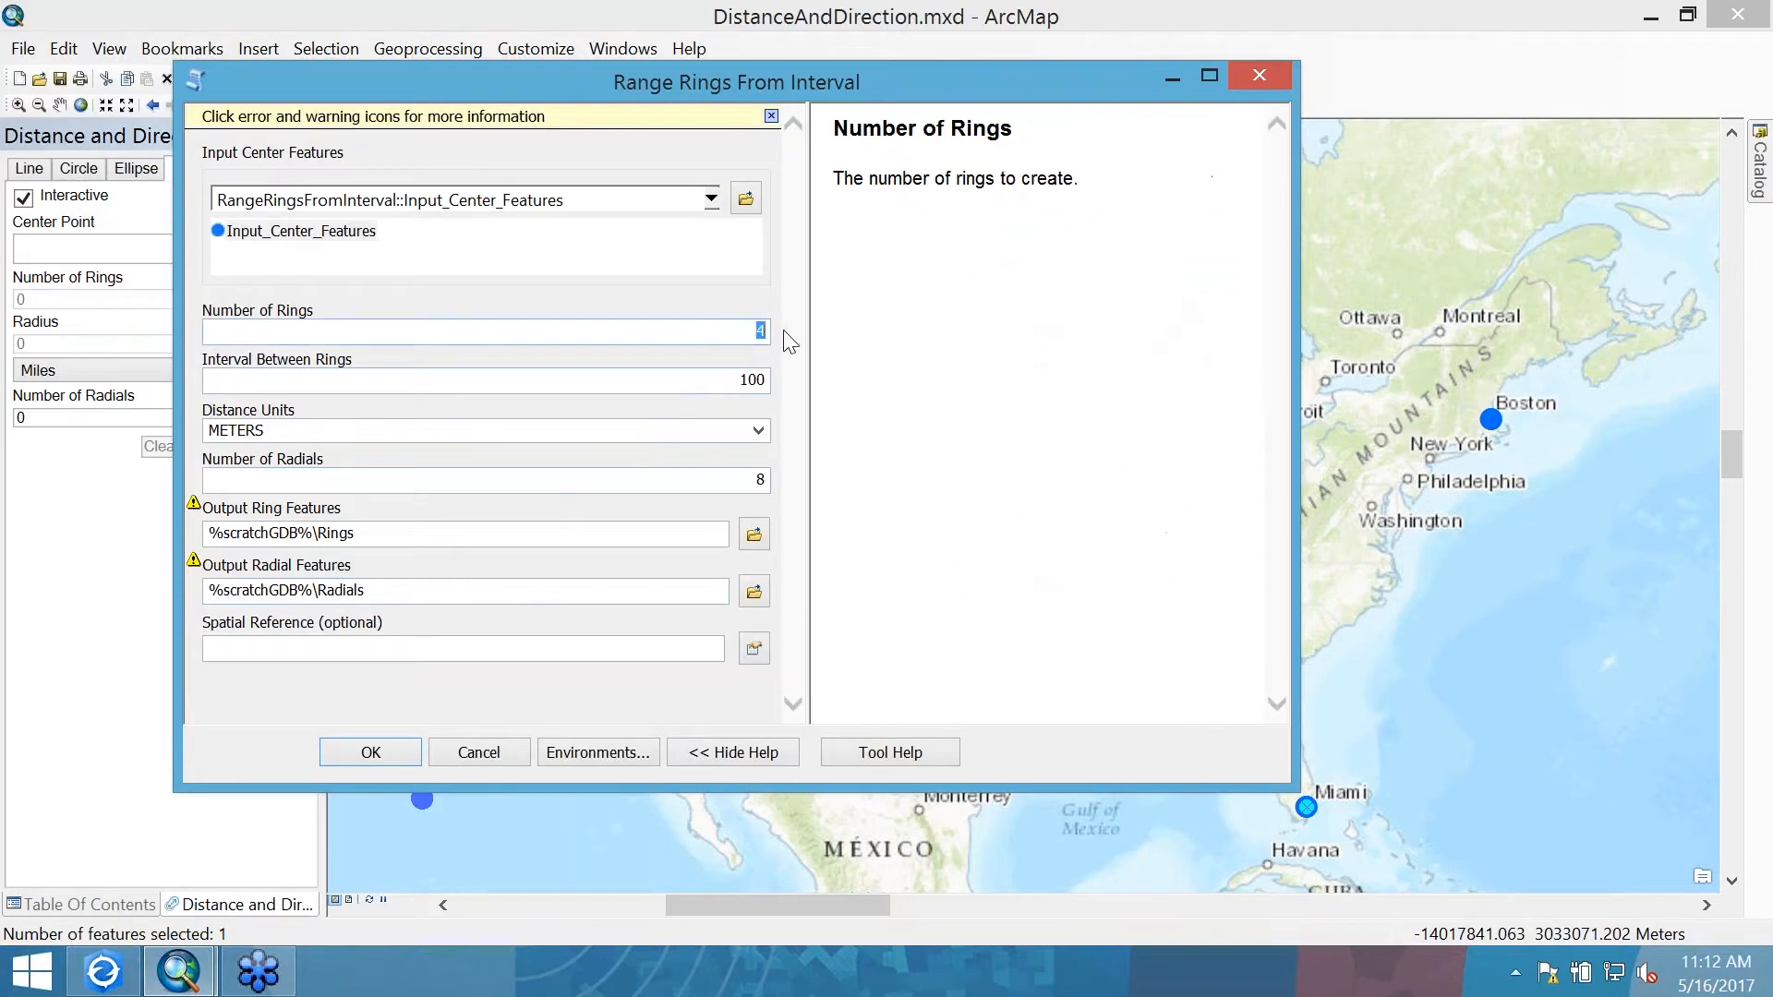
type("8")
left_click(676, 435)
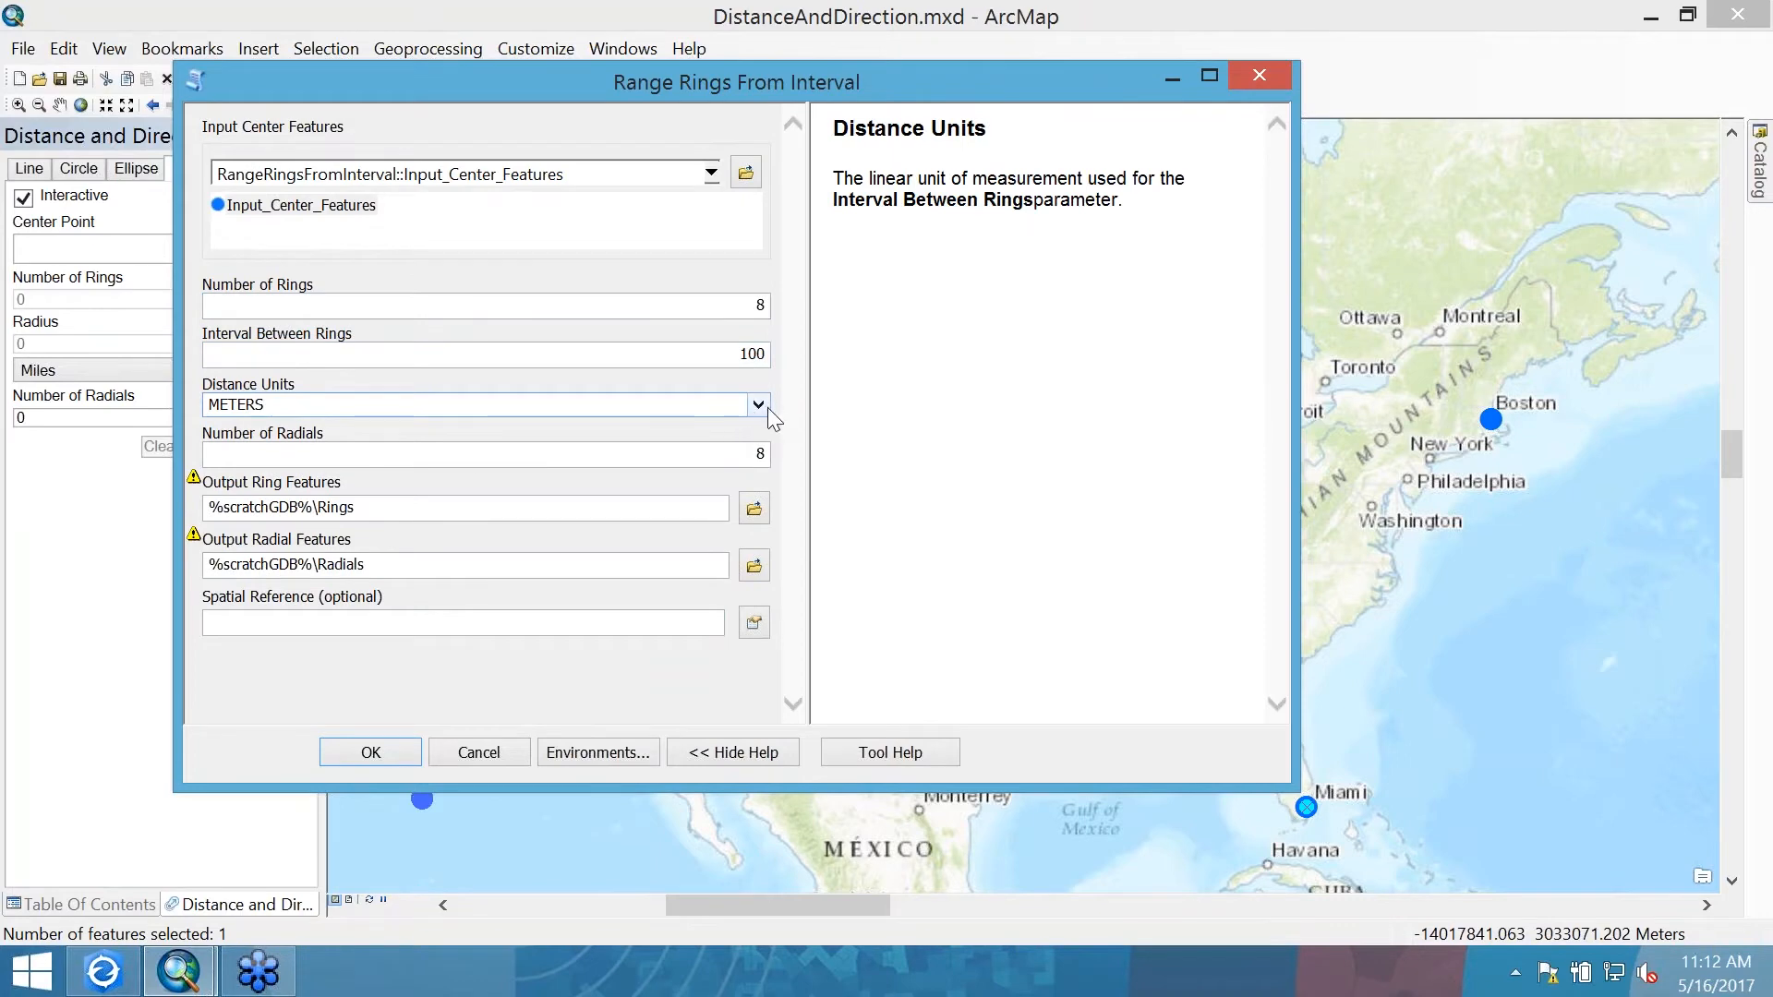
left_click(757, 406)
left_click(728, 459)
Name the output ring features Rings2 and the radial features Radials2, run the tool, and dismiss the completion dialog
left_click(402, 507)
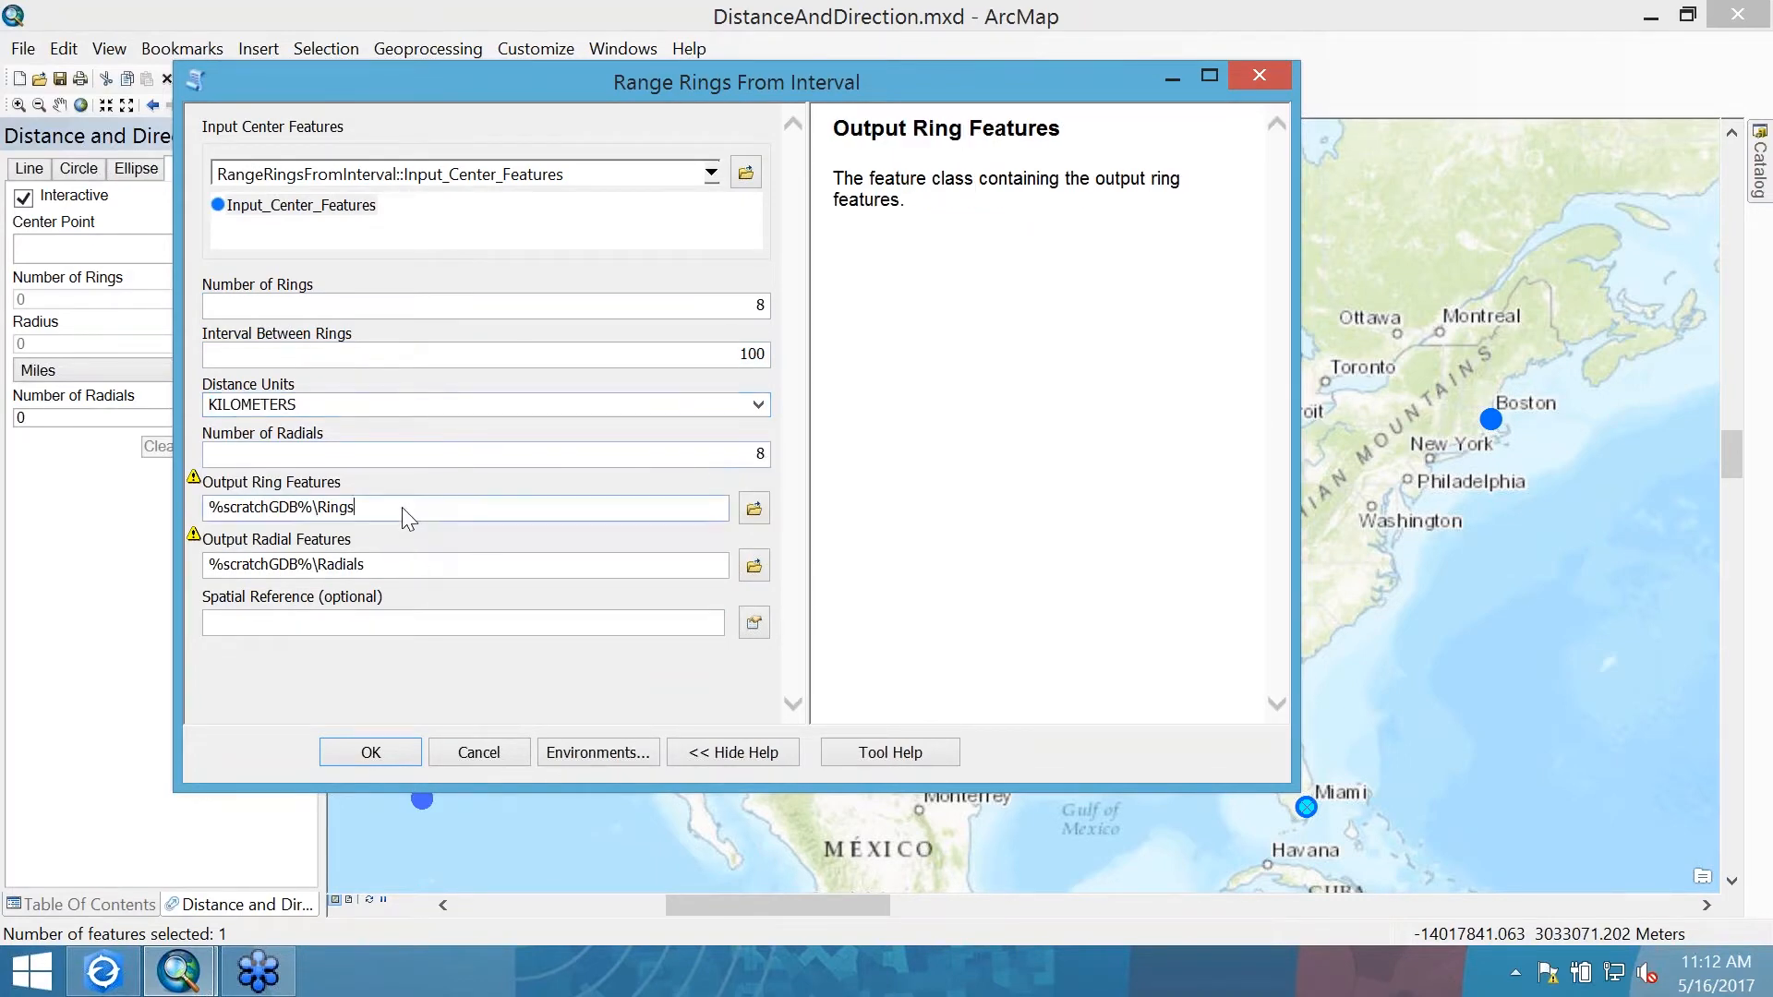
type("2")
left_click(389, 570)
type("2")
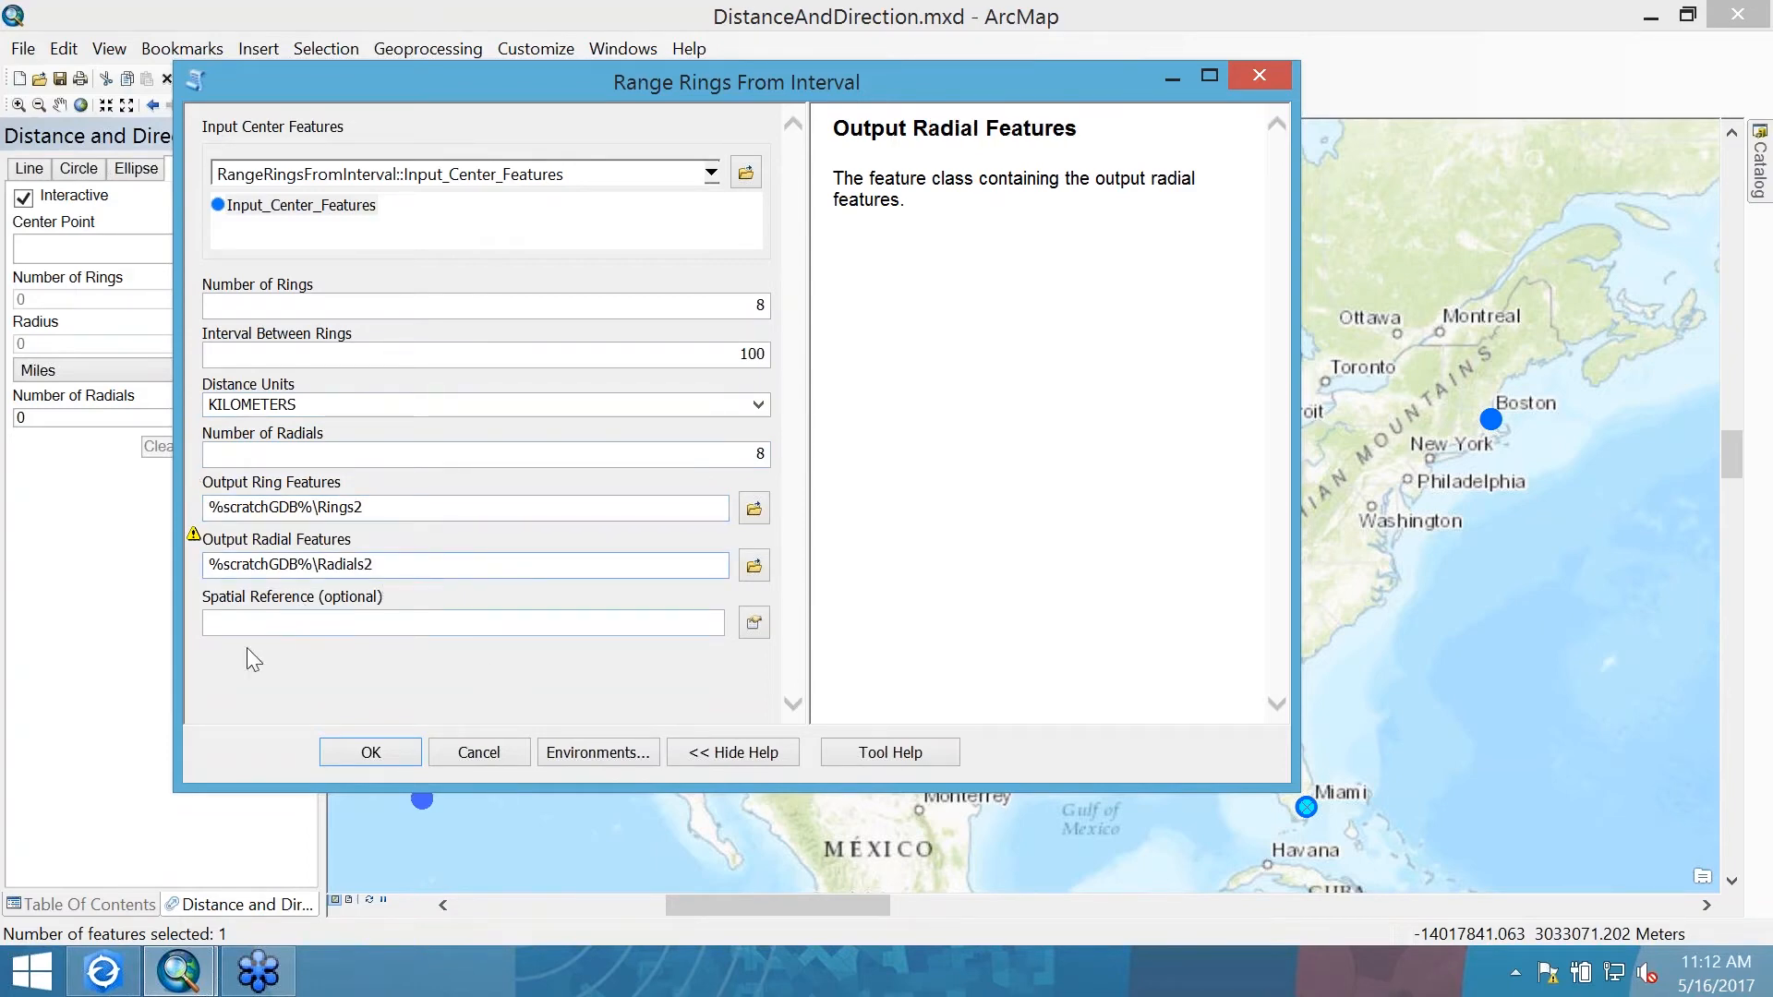
left_click(367, 756)
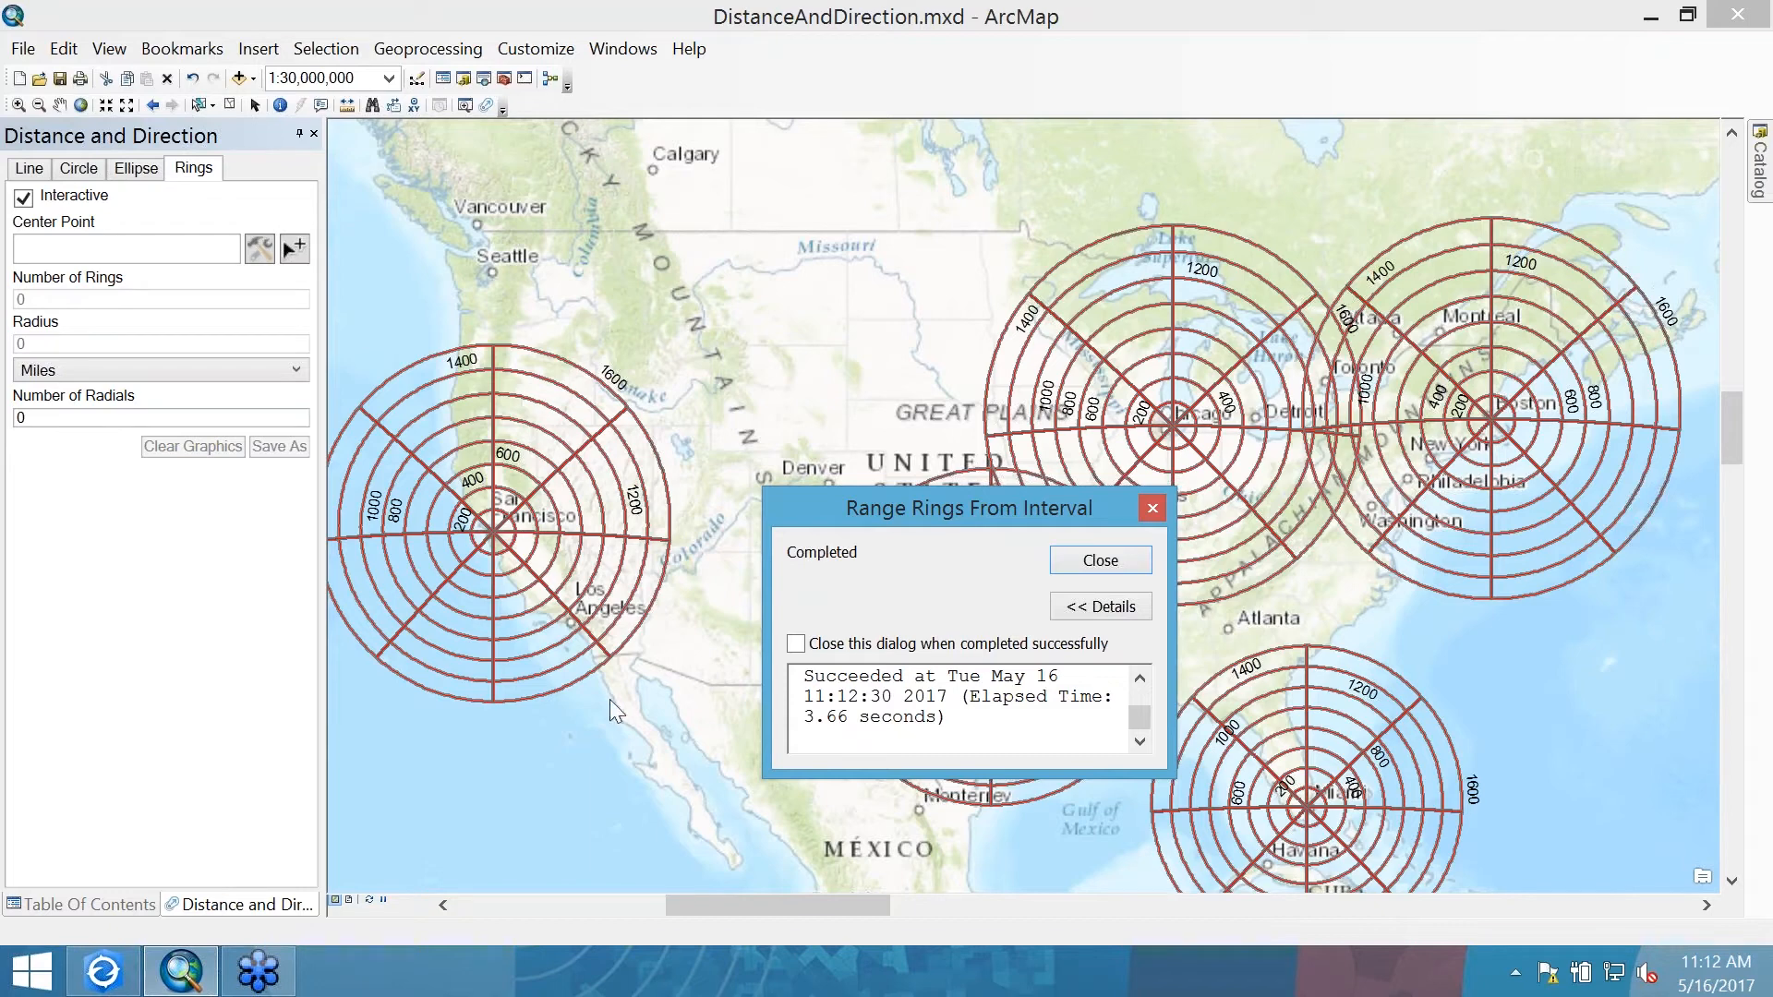
left_click(1101, 561)
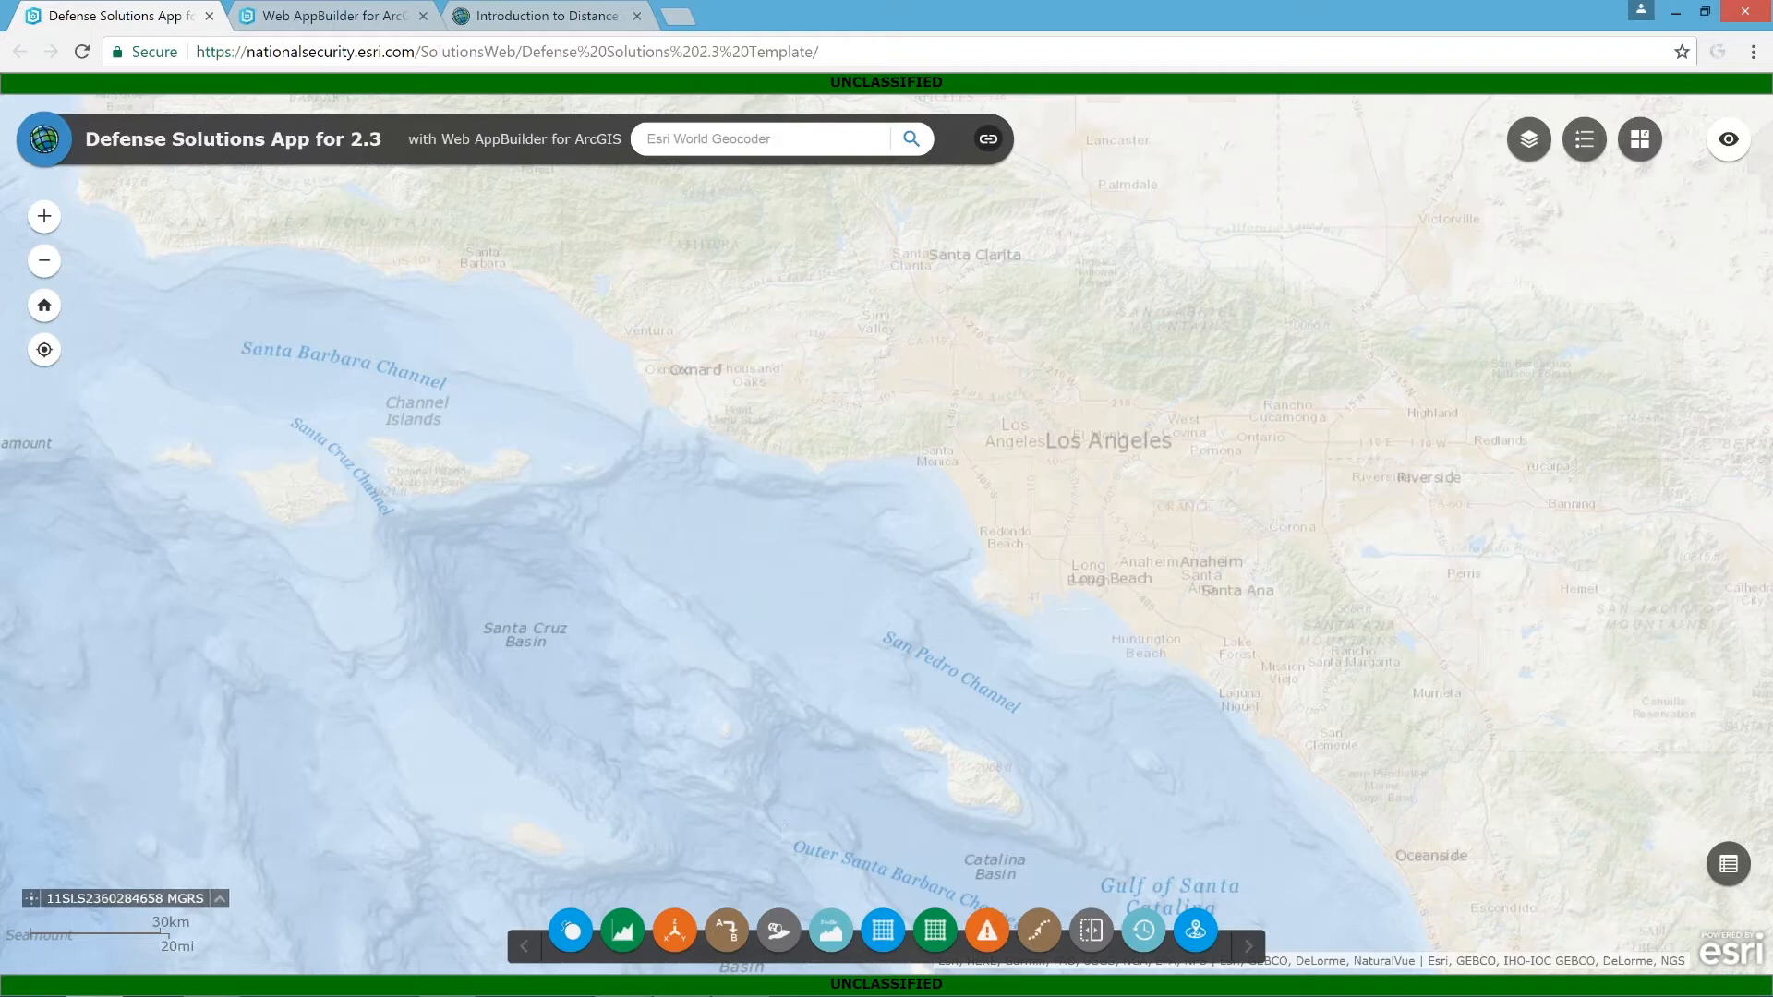
In the Defense Solutions web app, open the Distance and Direction widget, reposition it, and enlarge its window
left_click(727, 931)
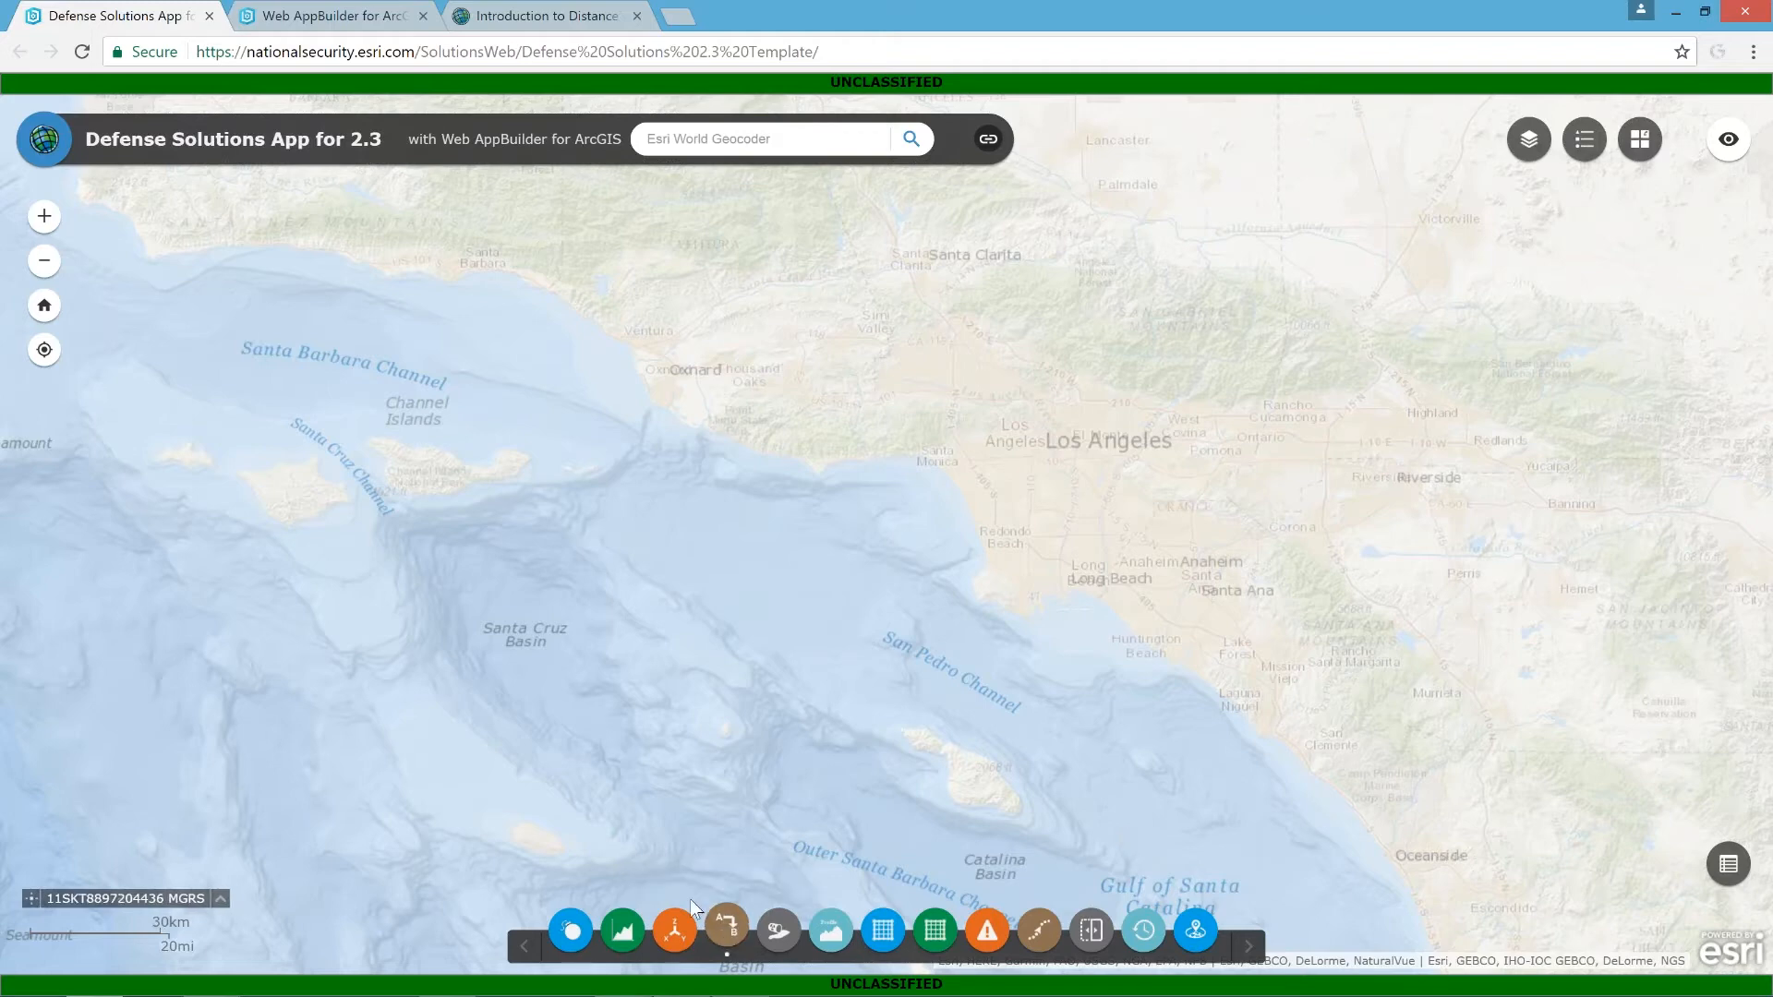
left_click_drag(230, 241, 302, 201)
left_click_drag(464, 707, 643, 822)
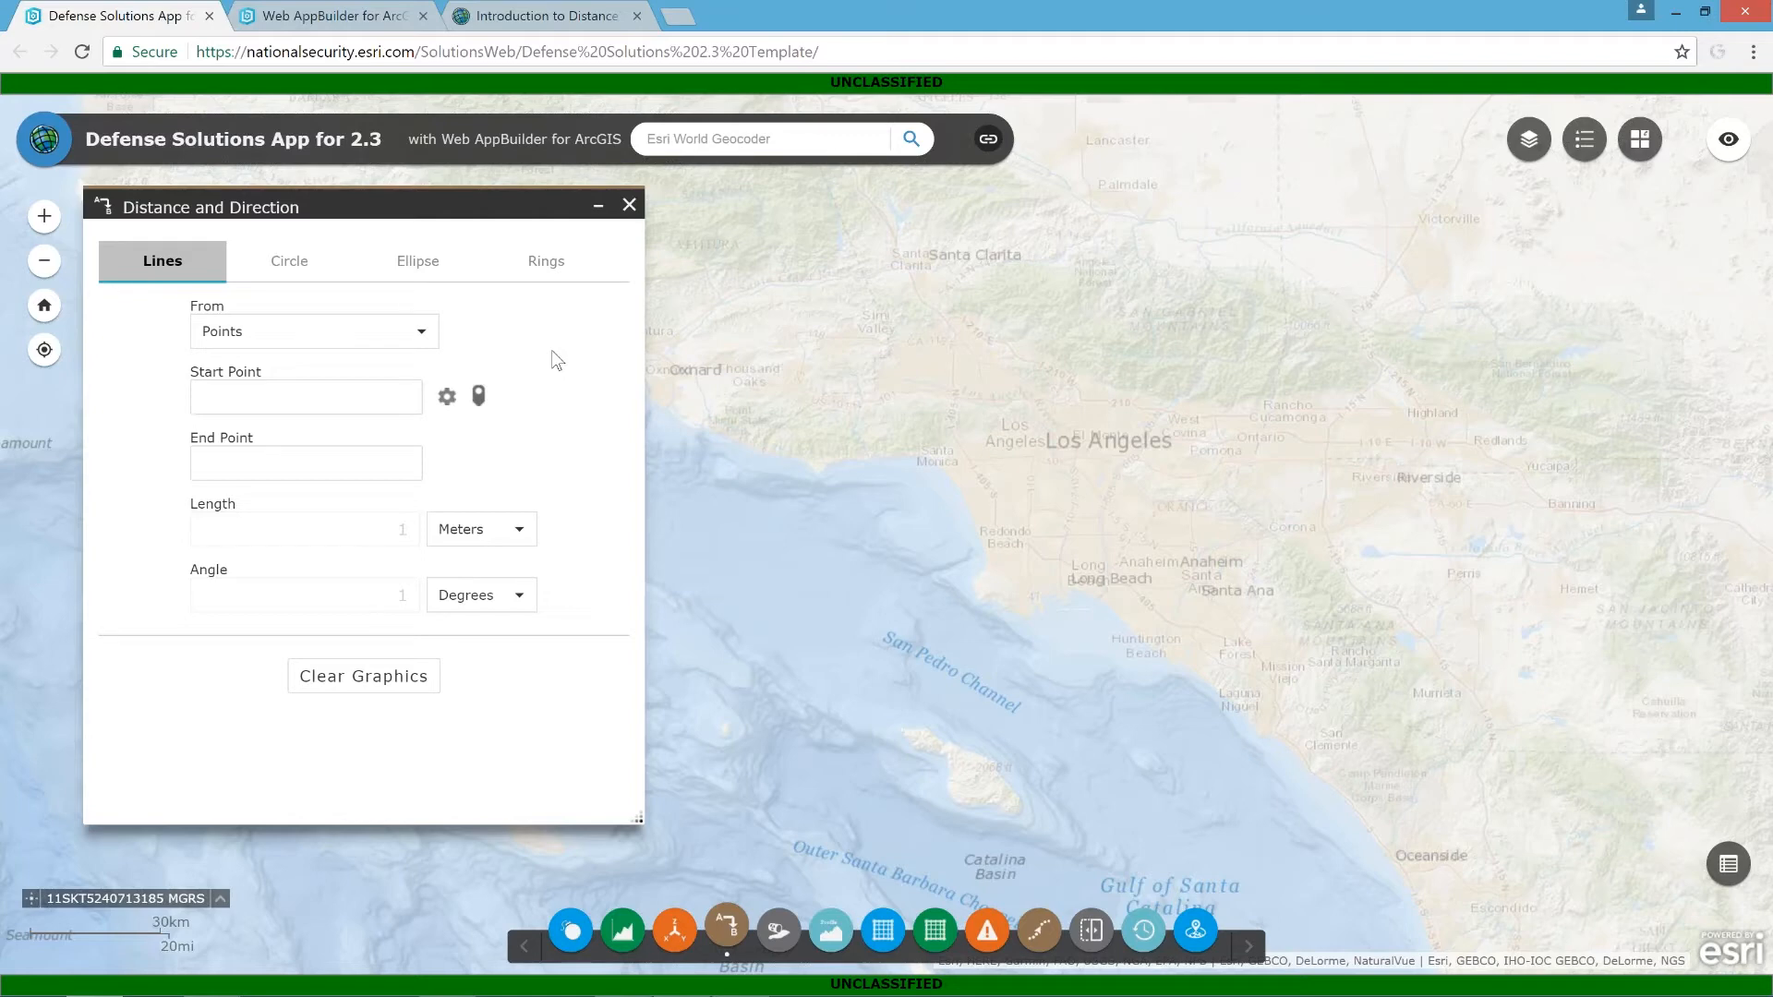
Draw a circle from its radius on the map, centered near Huntington Beach, with a radius of about 50,565 meters
left_click(288, 267)
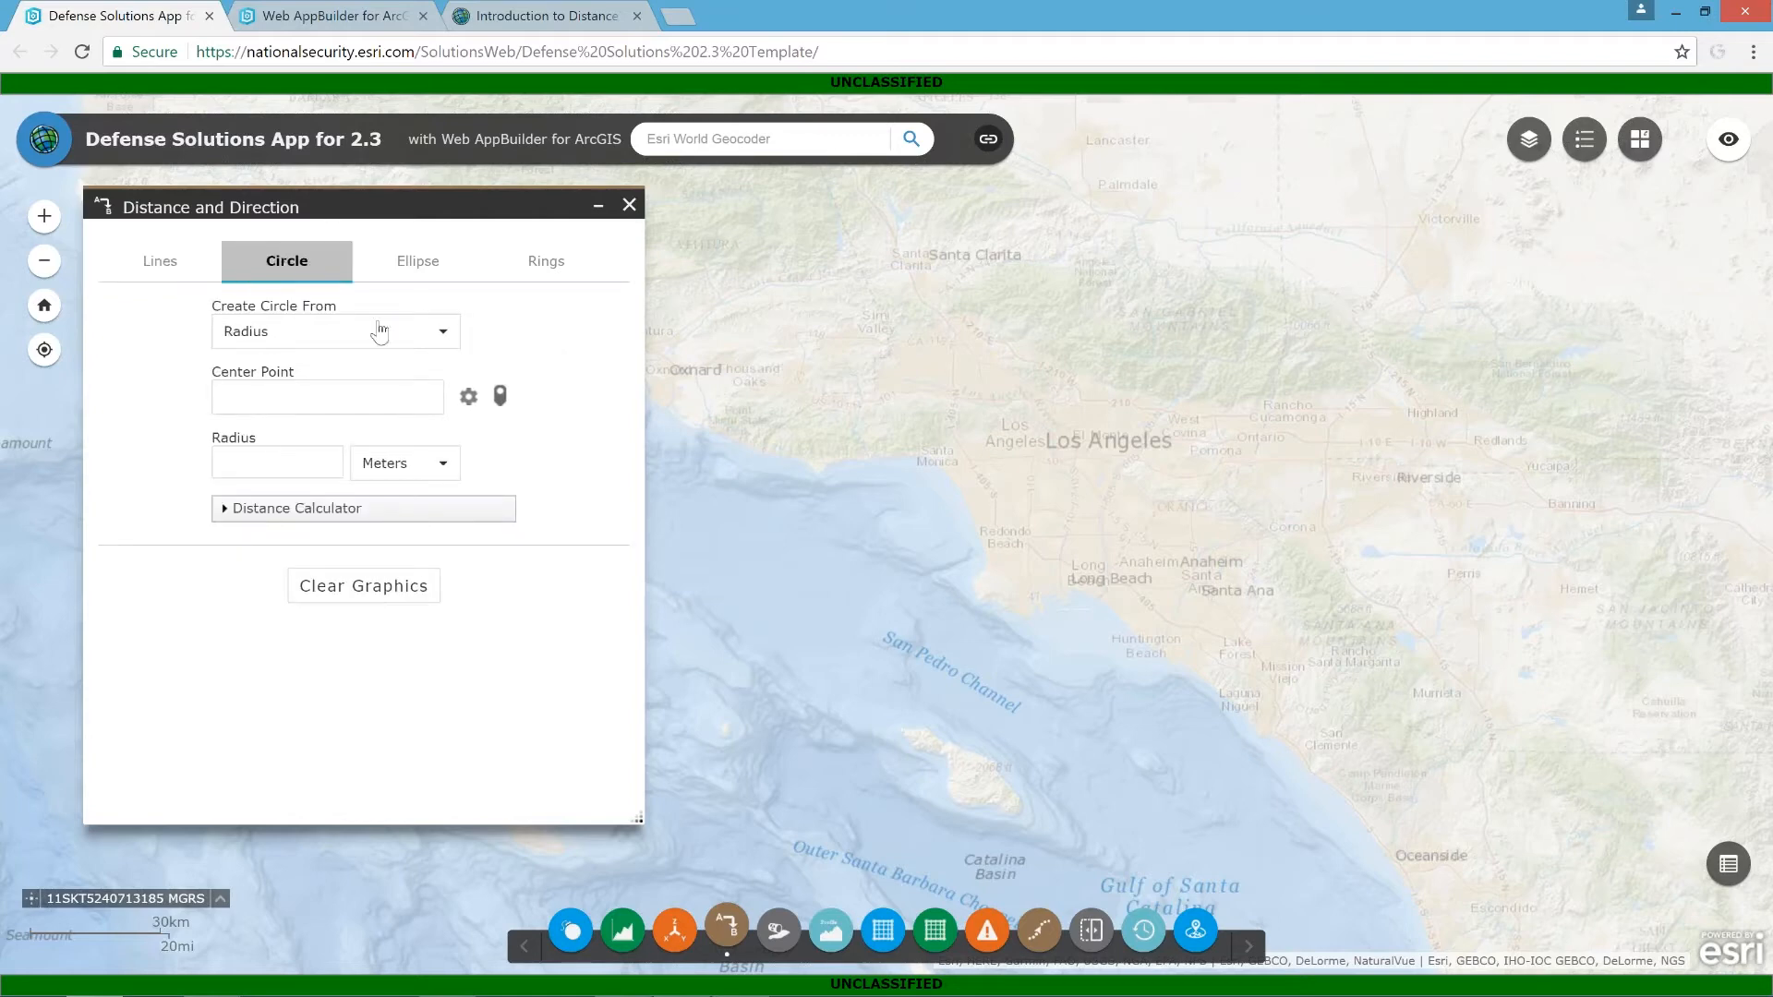
left_click(448, 341)
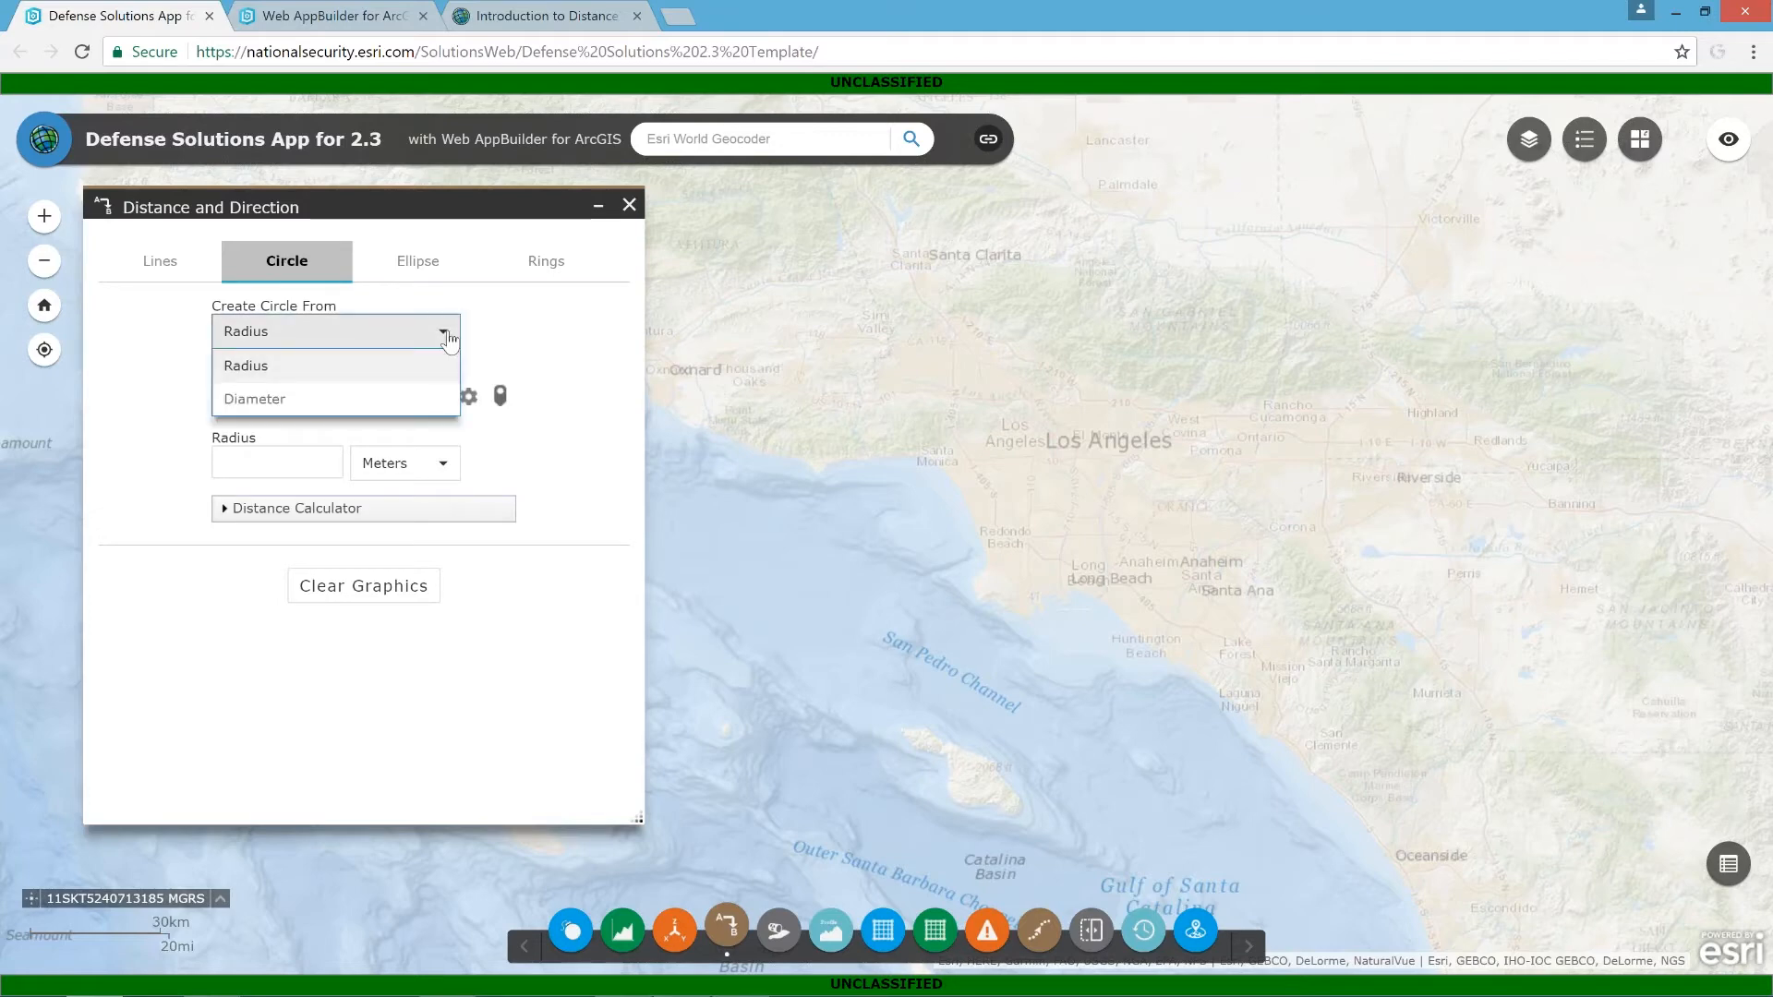
left_click(311, 374)
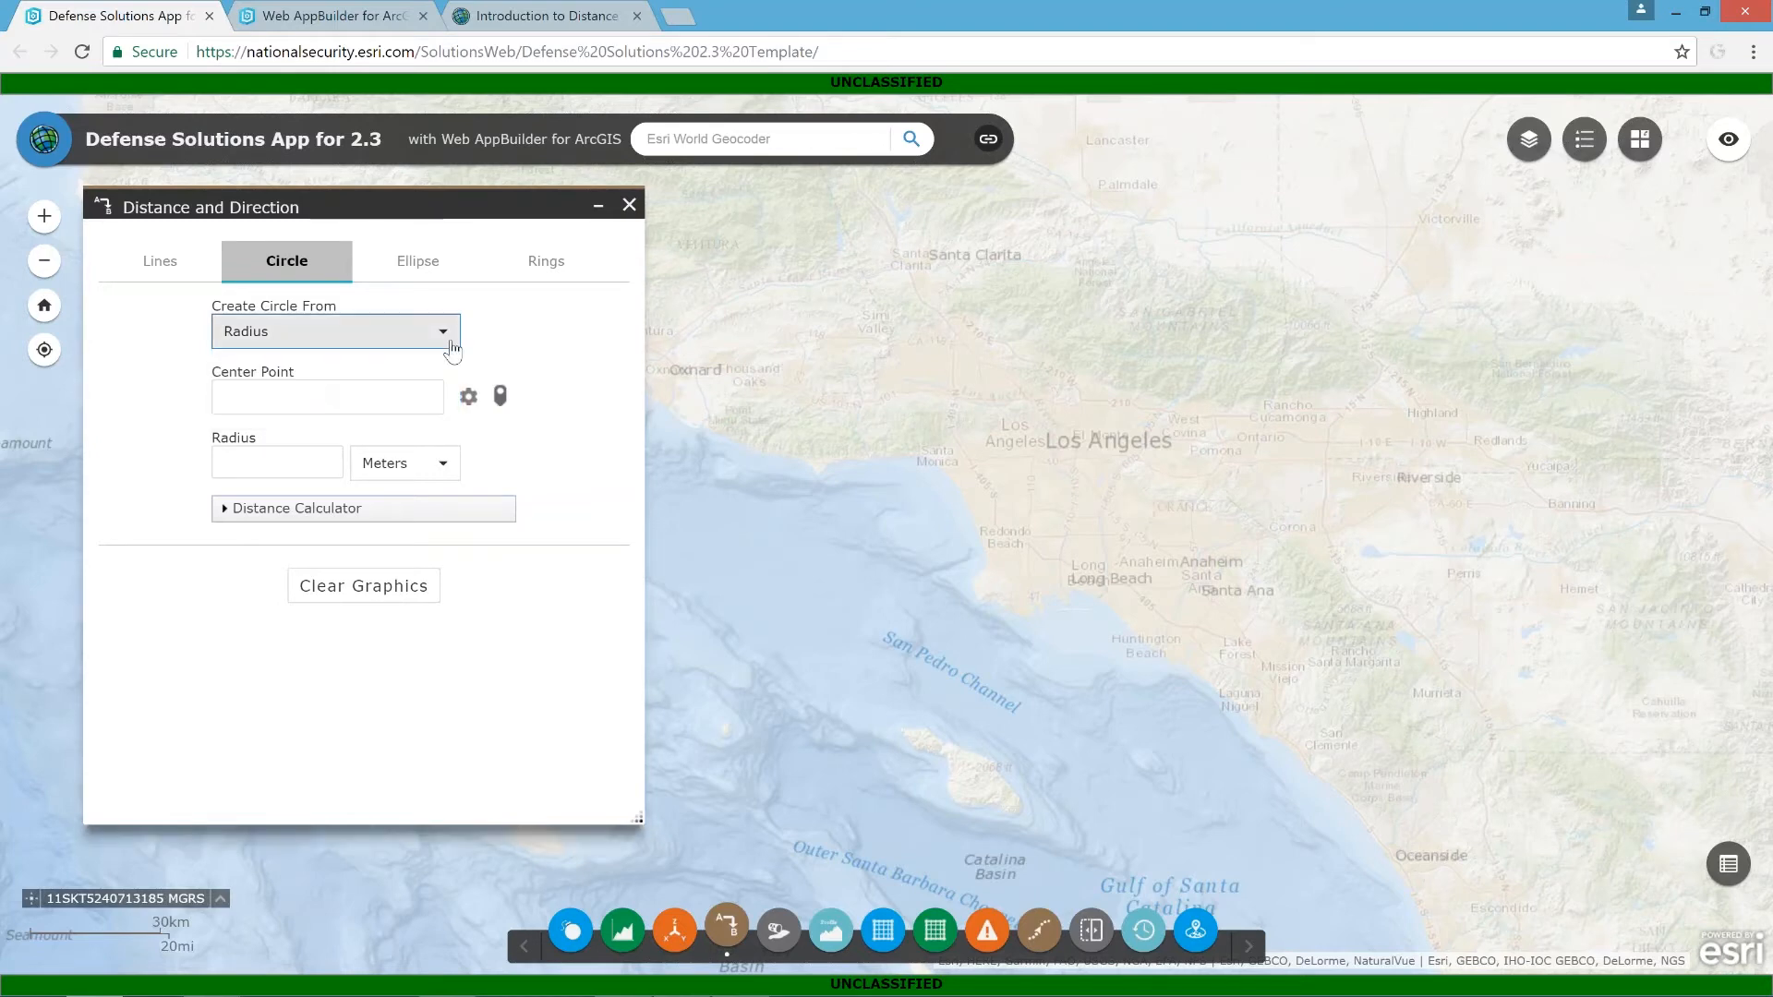
left_click(500, 397)
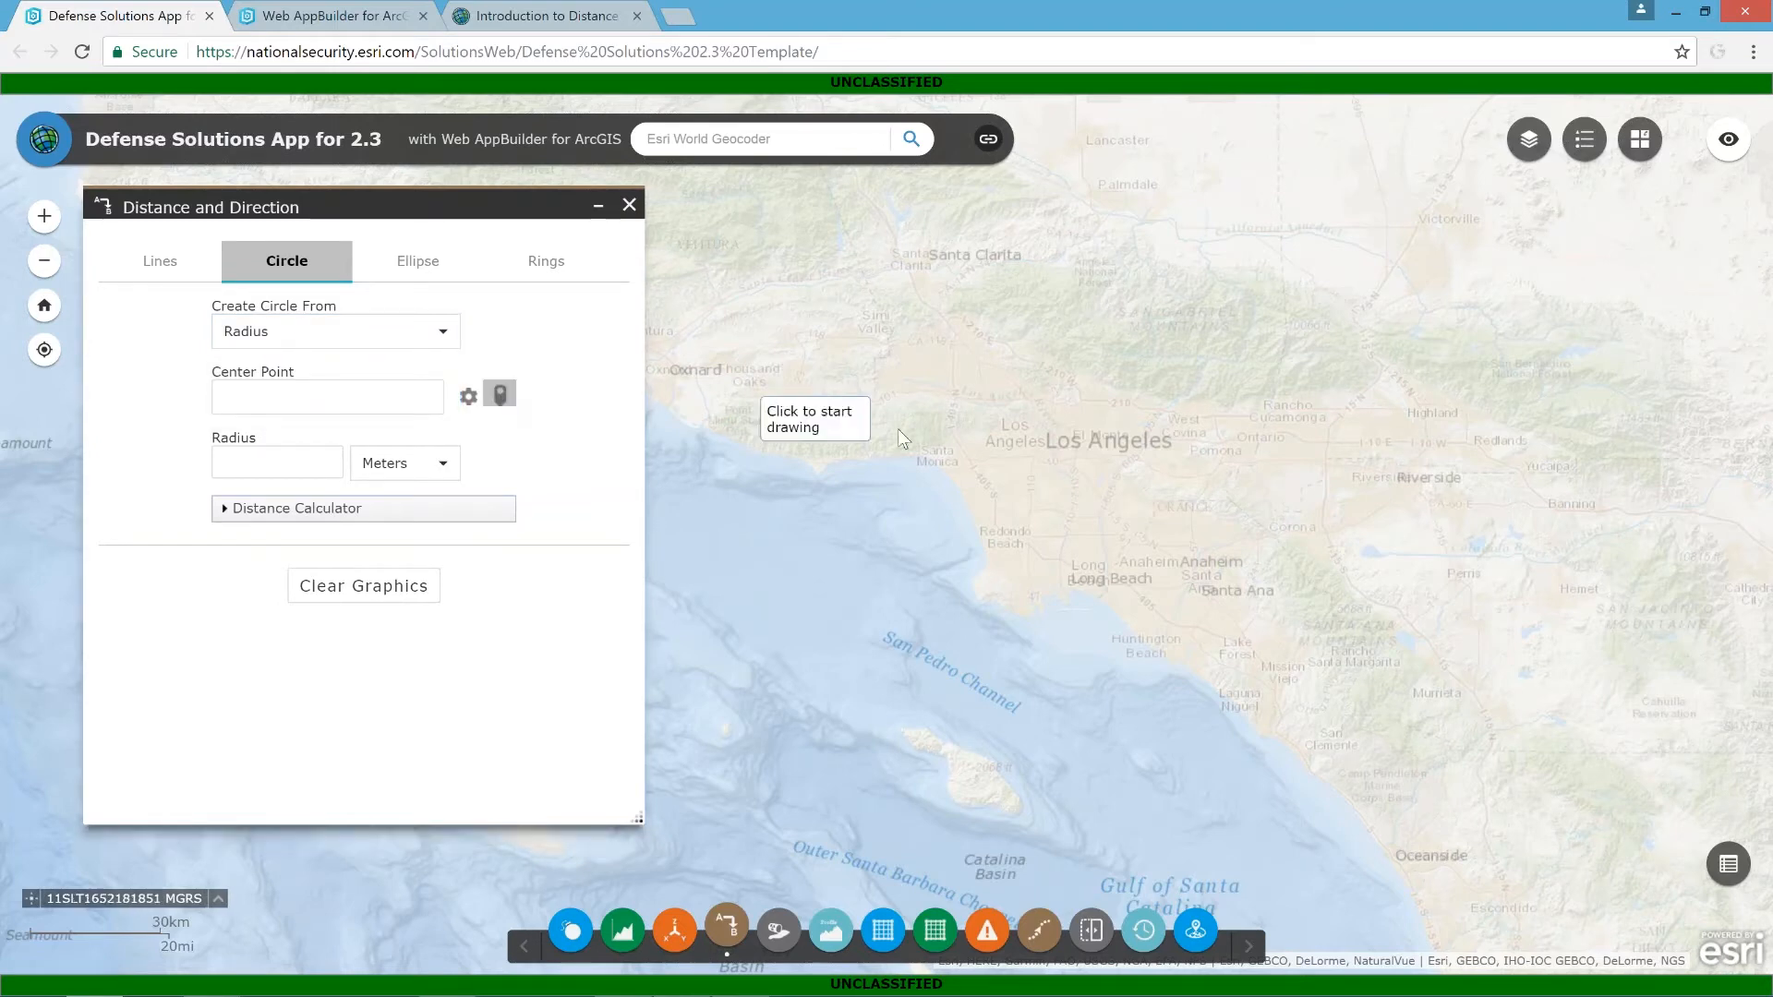
left_click(1172, 622)
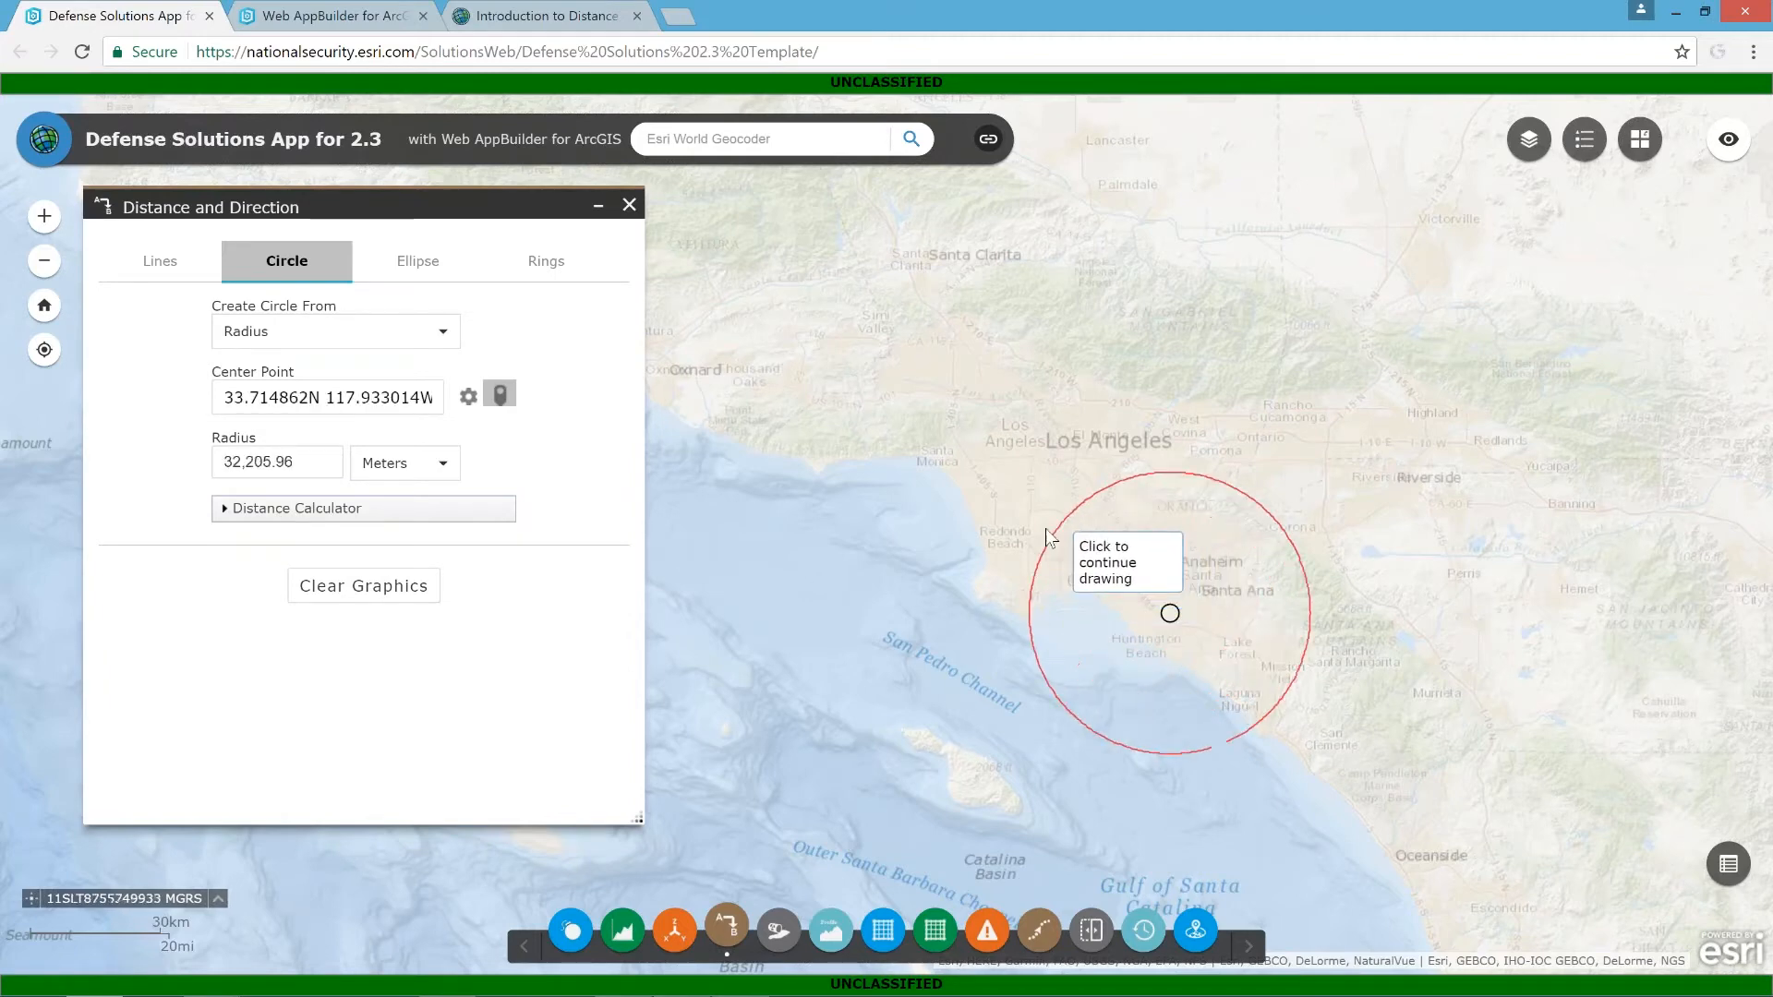
left_click(976, 513)
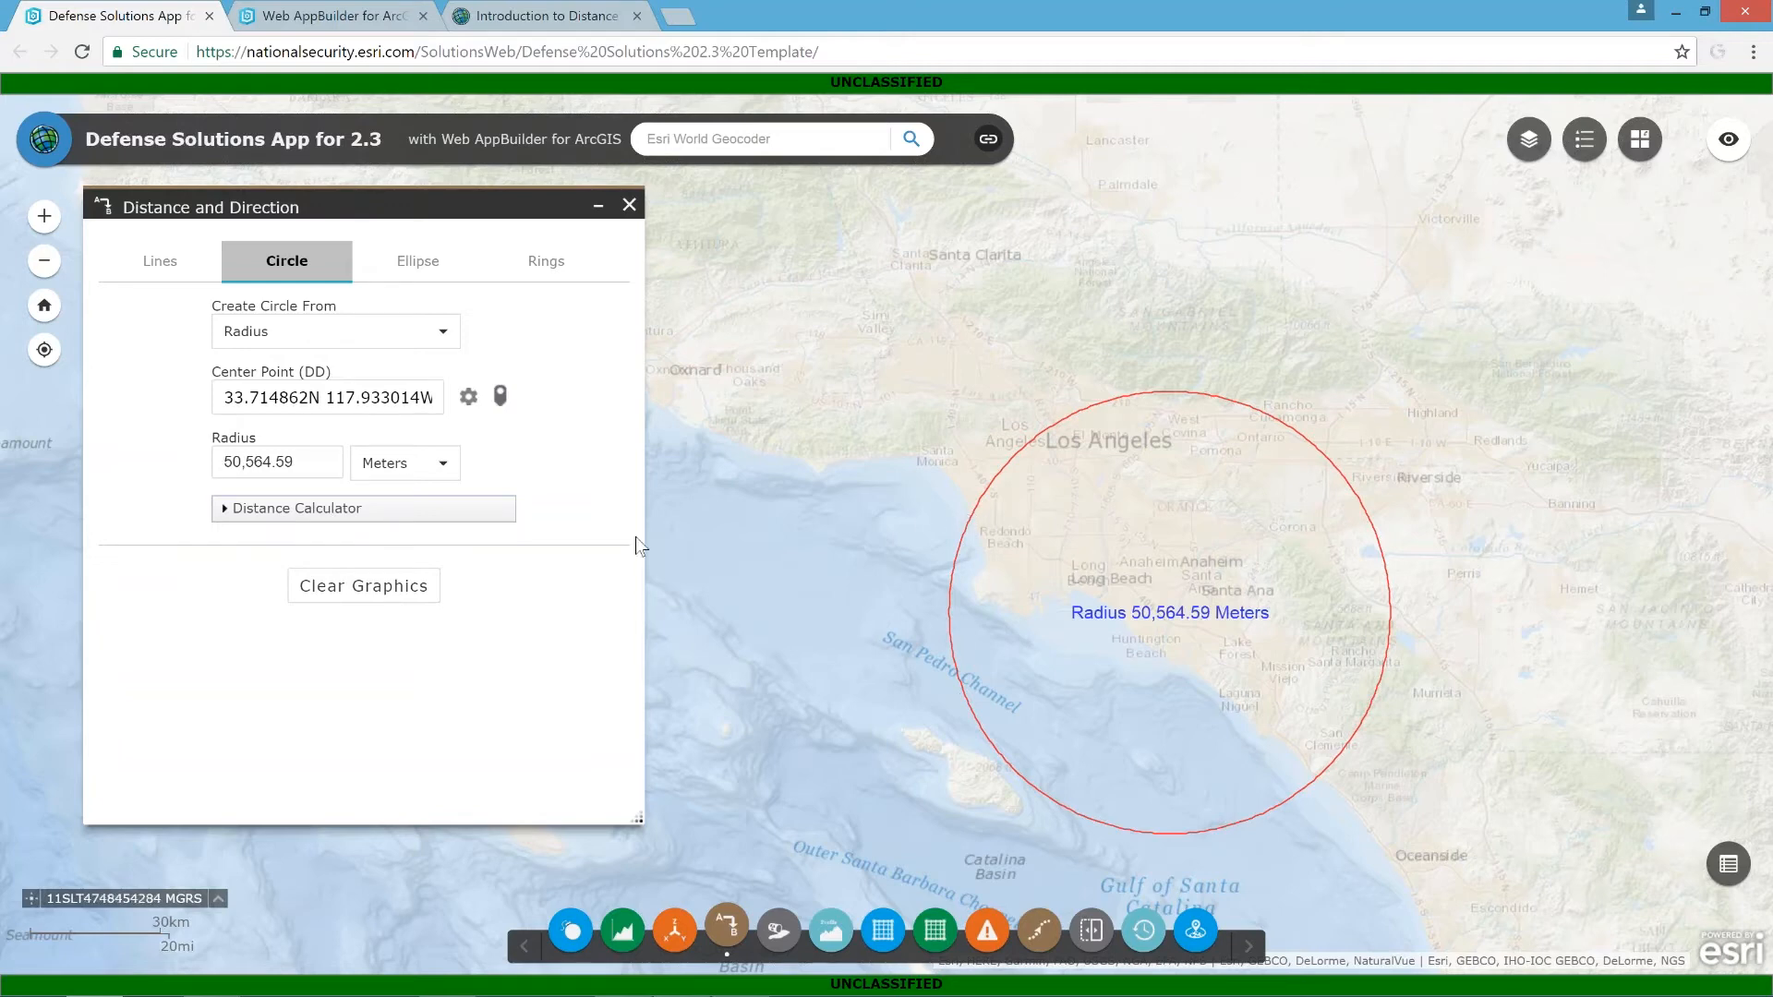
Clear the drawn circle and paste 34.0522° N, 118.2437° W as the center point for a new circle
left_click(373, 591)
left_click(349, 398)
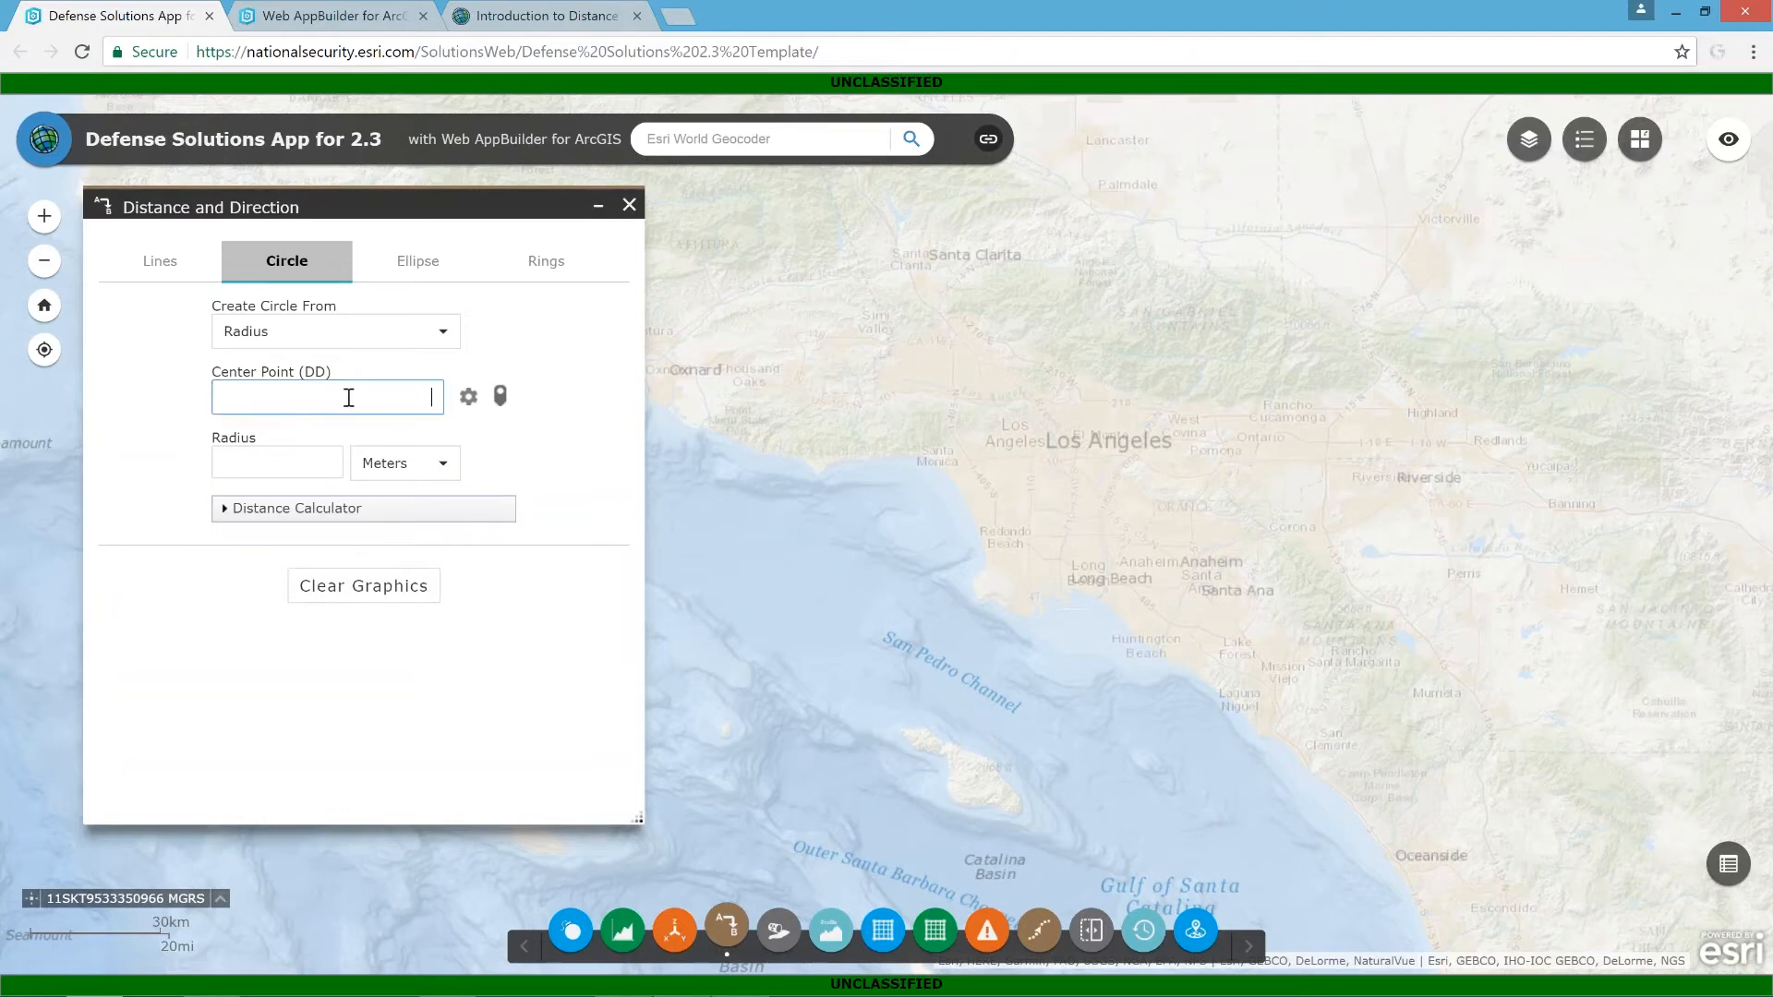
right_click(349, 397)
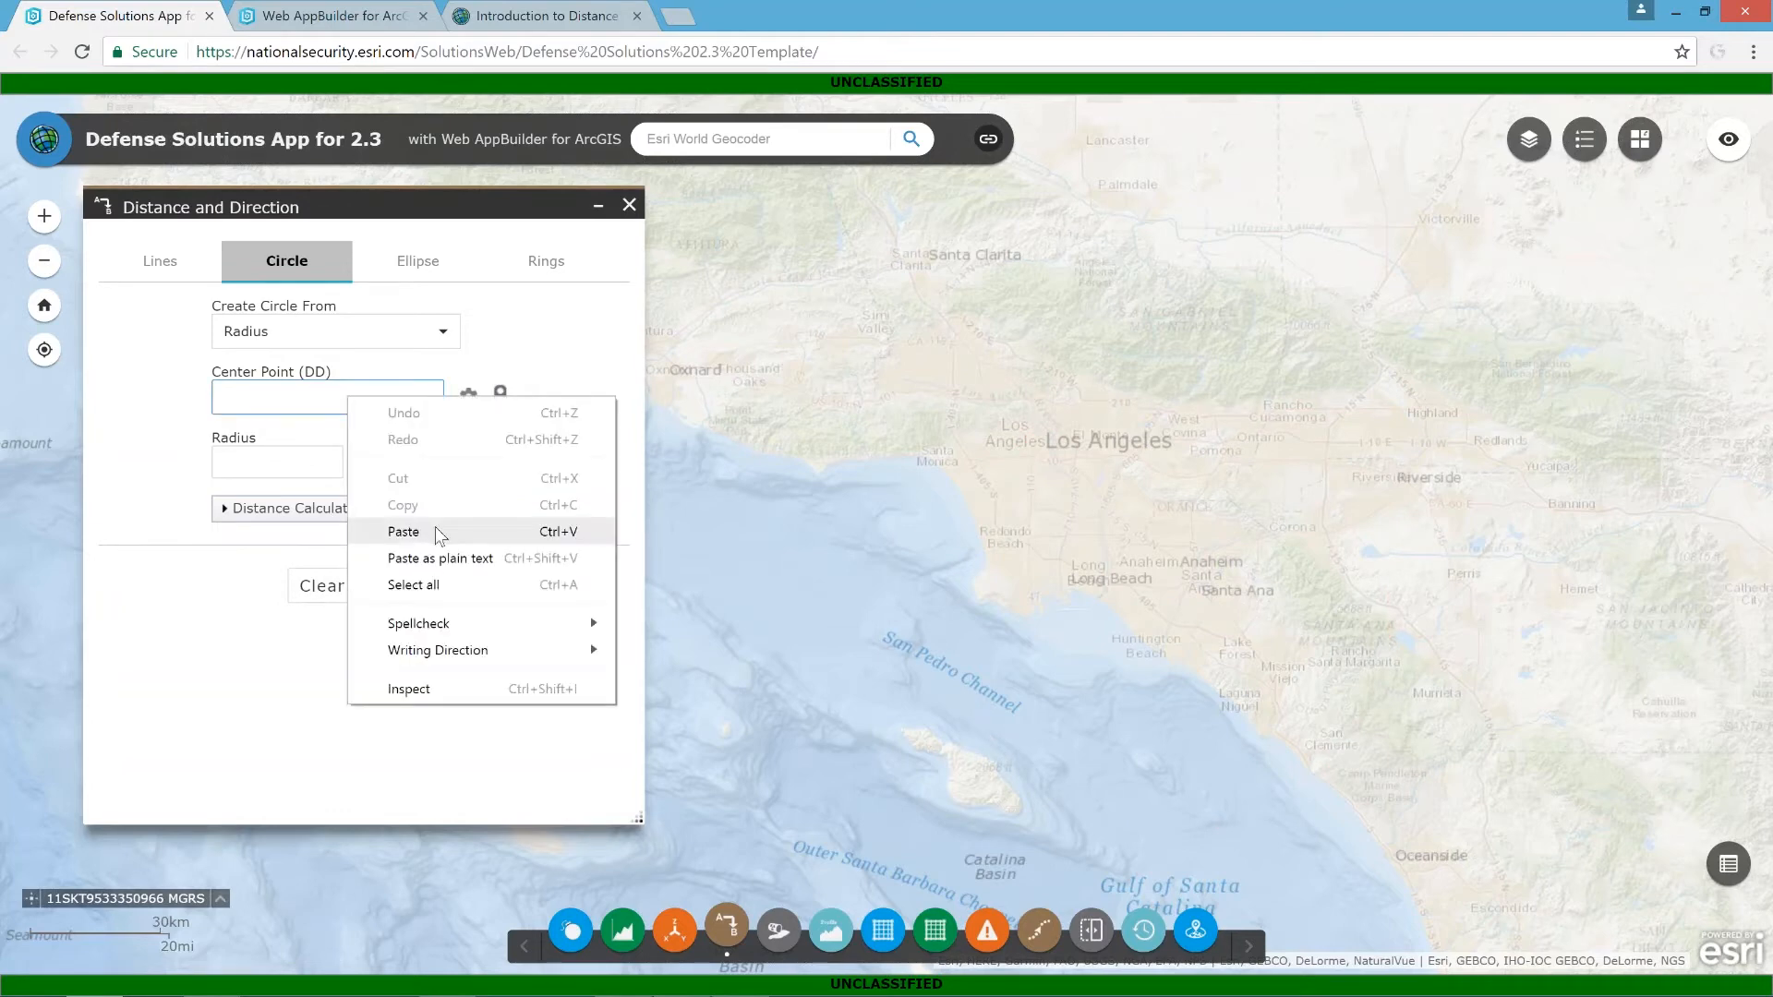
left_click(404, 532)
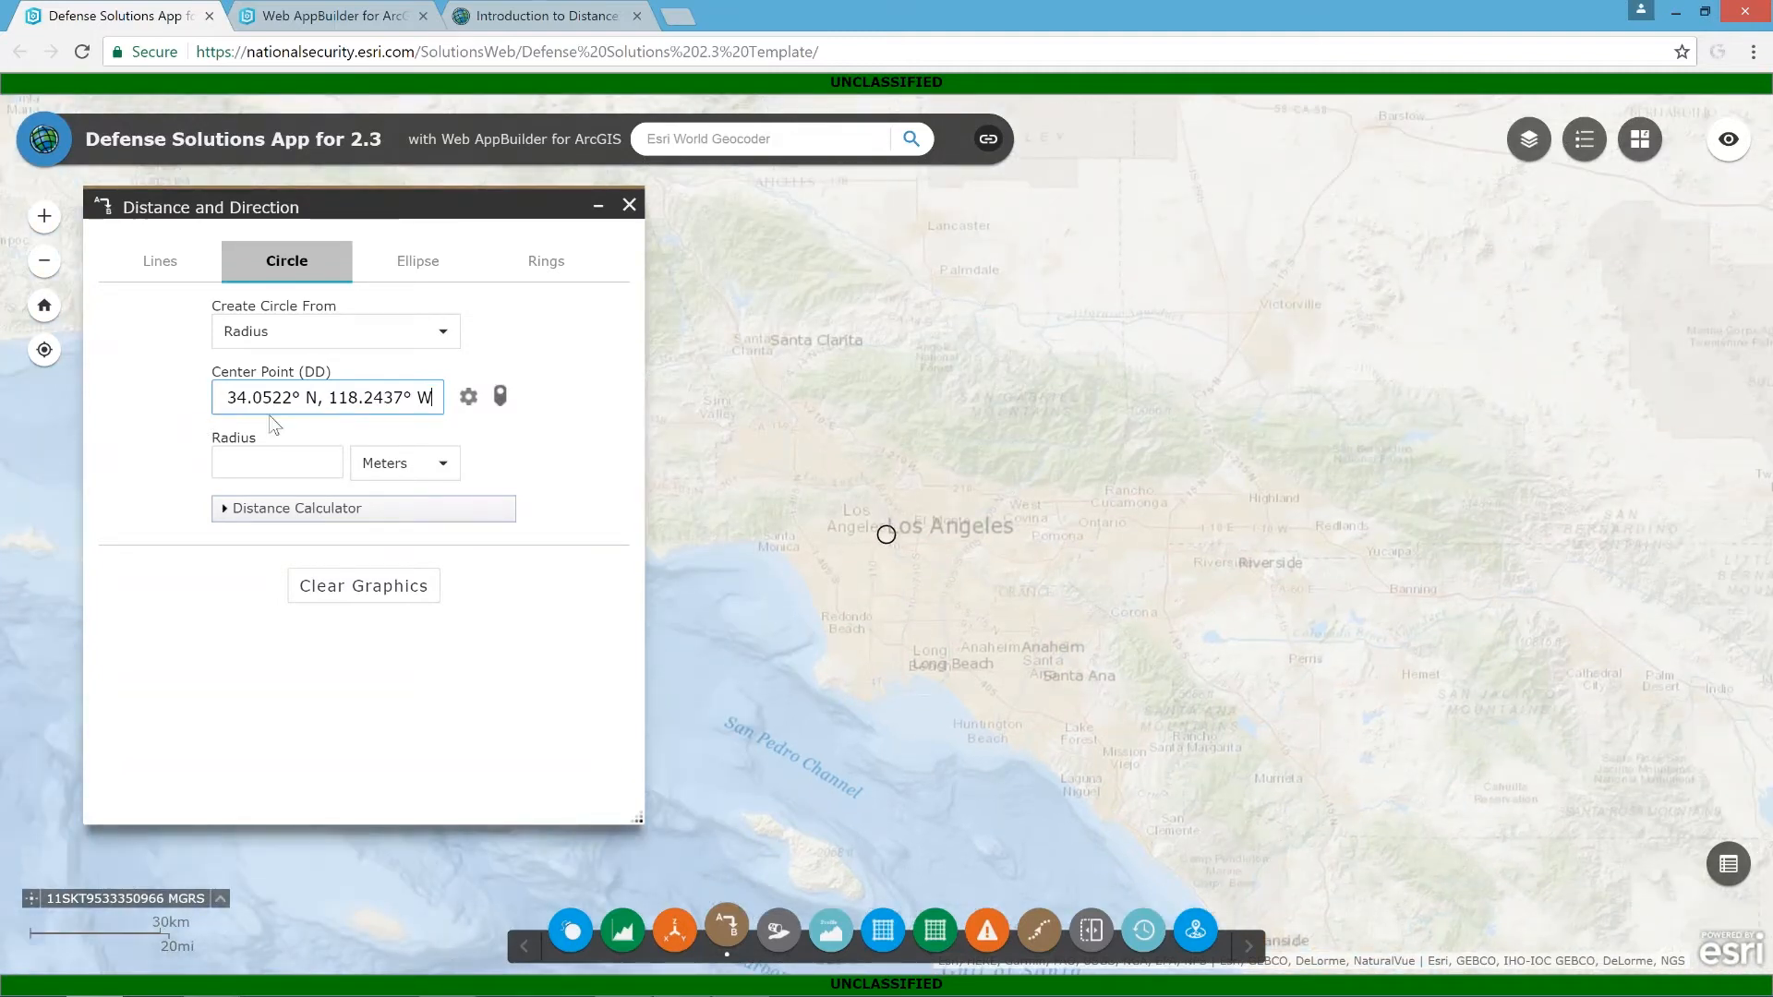
Set the circle's radius to 50 kilometers and create it around the pasted center point
left_click(294, 460)
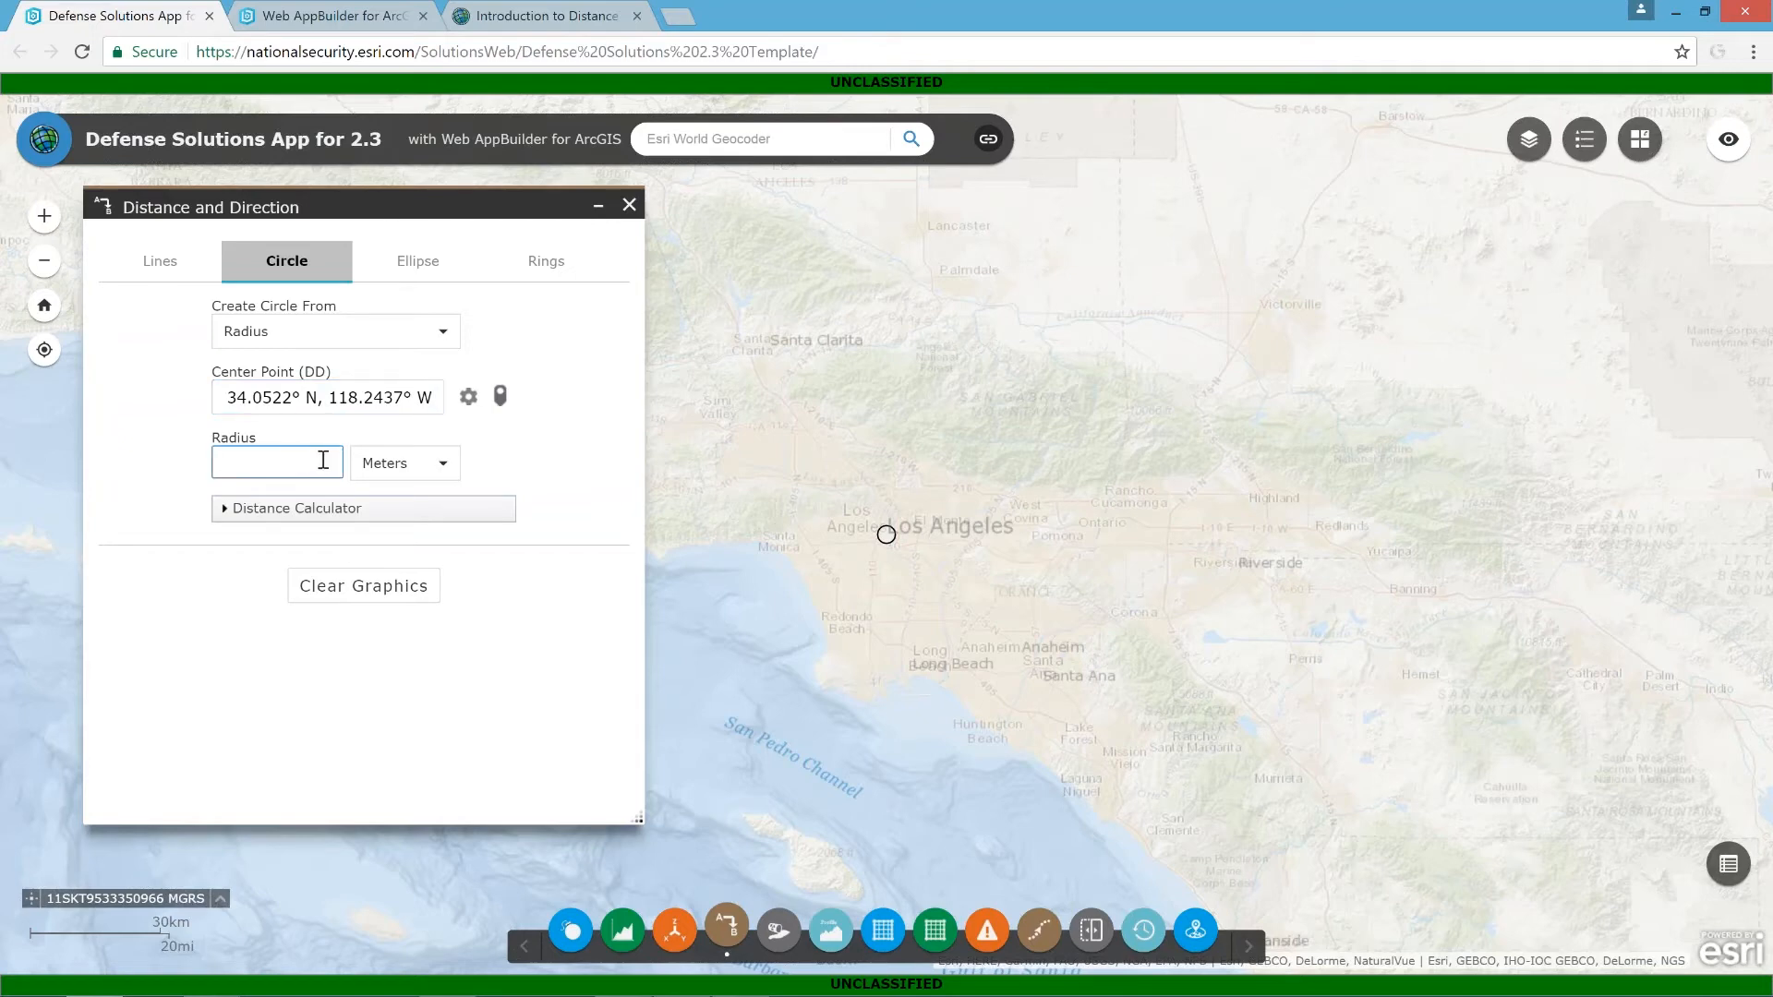
type("50")
left_click(423, 480)
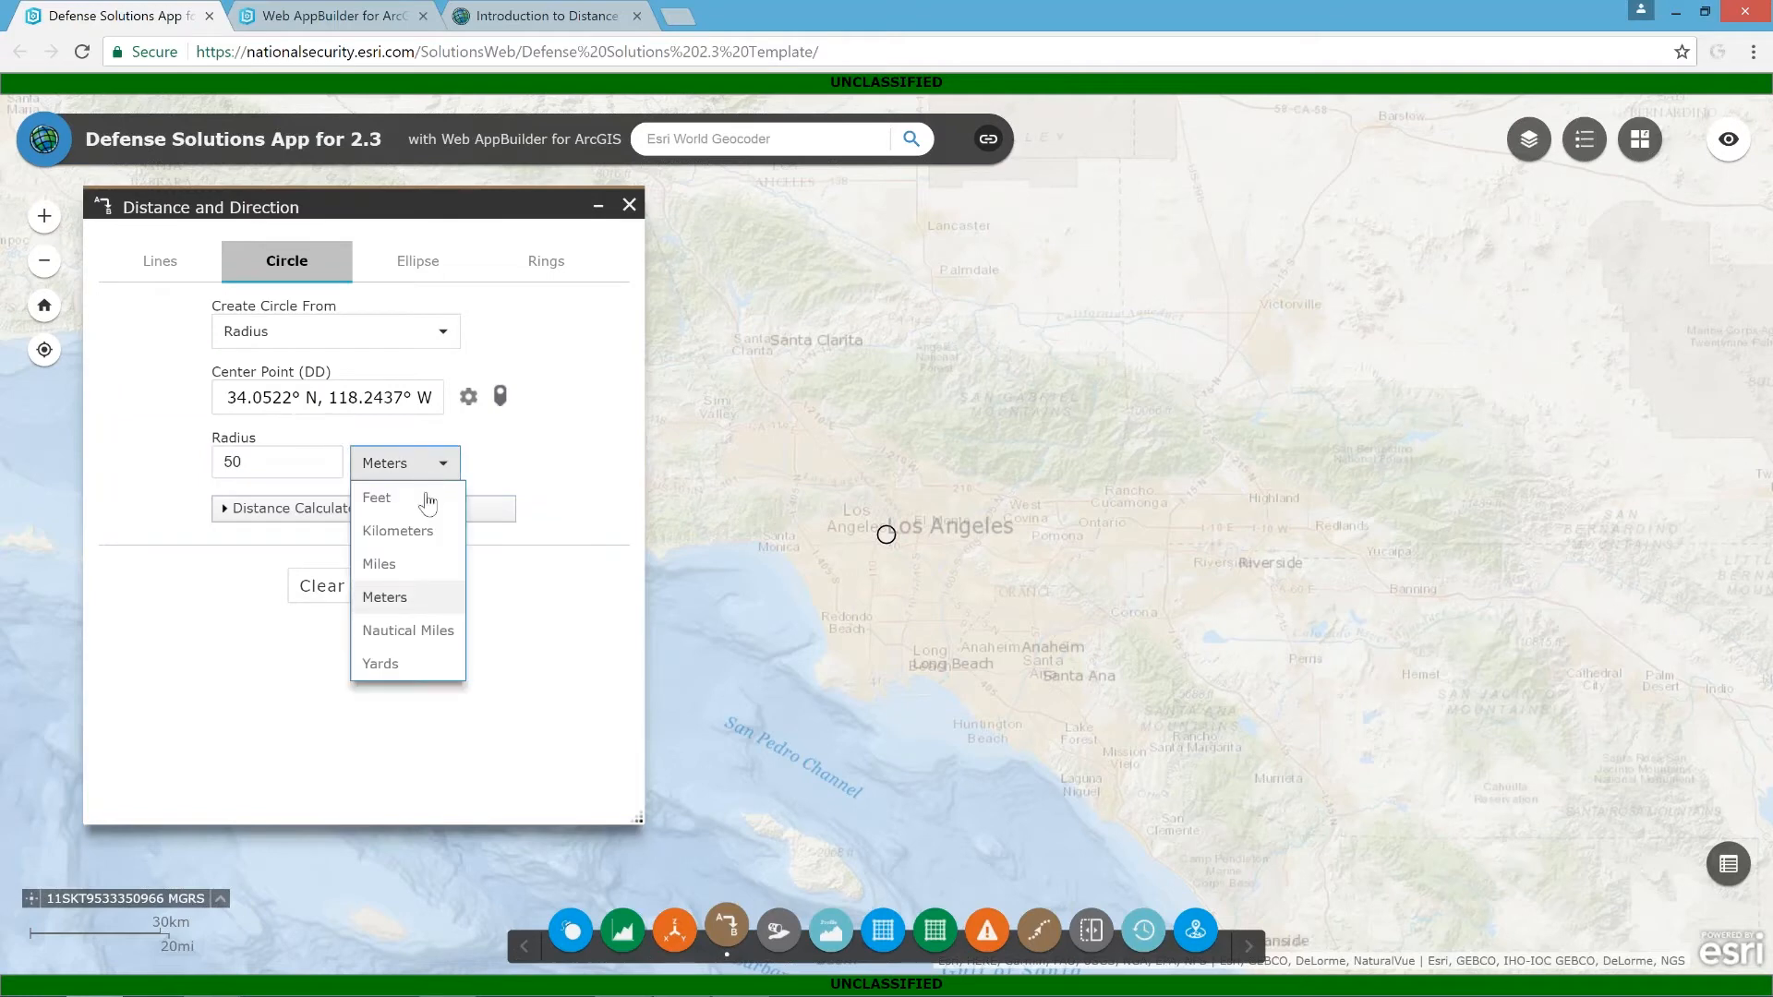
left_click(420, 525)
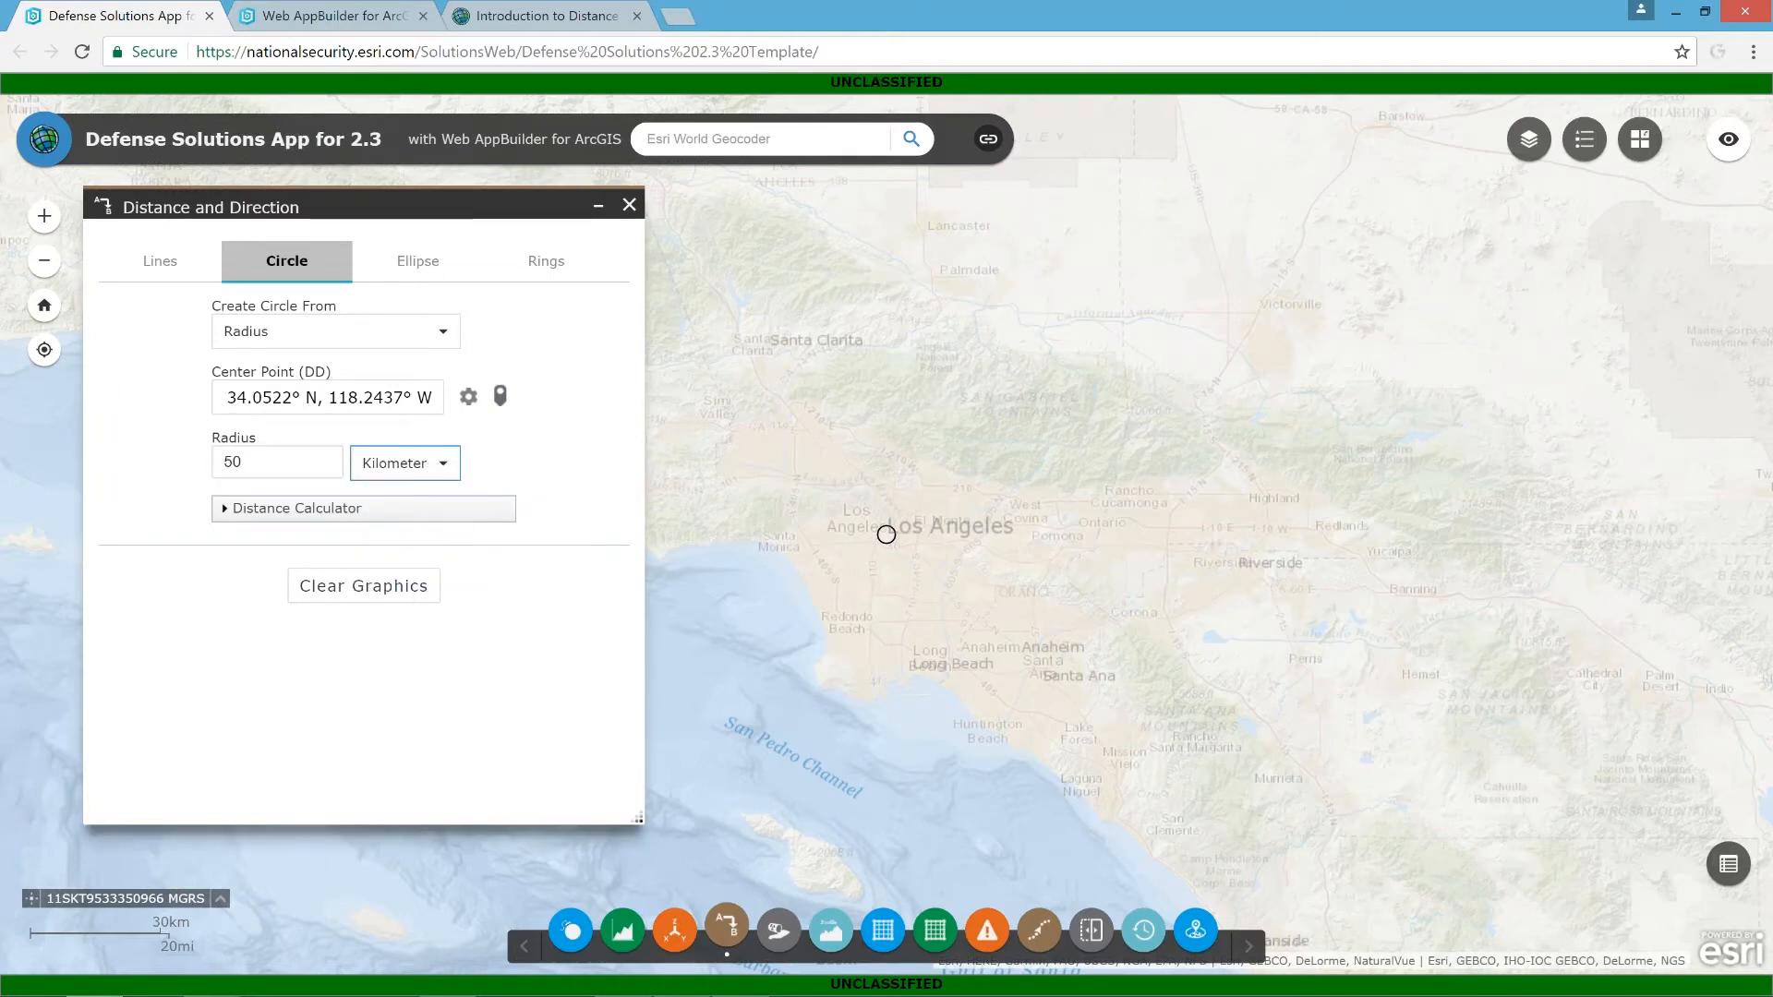
left_click(422, 478)
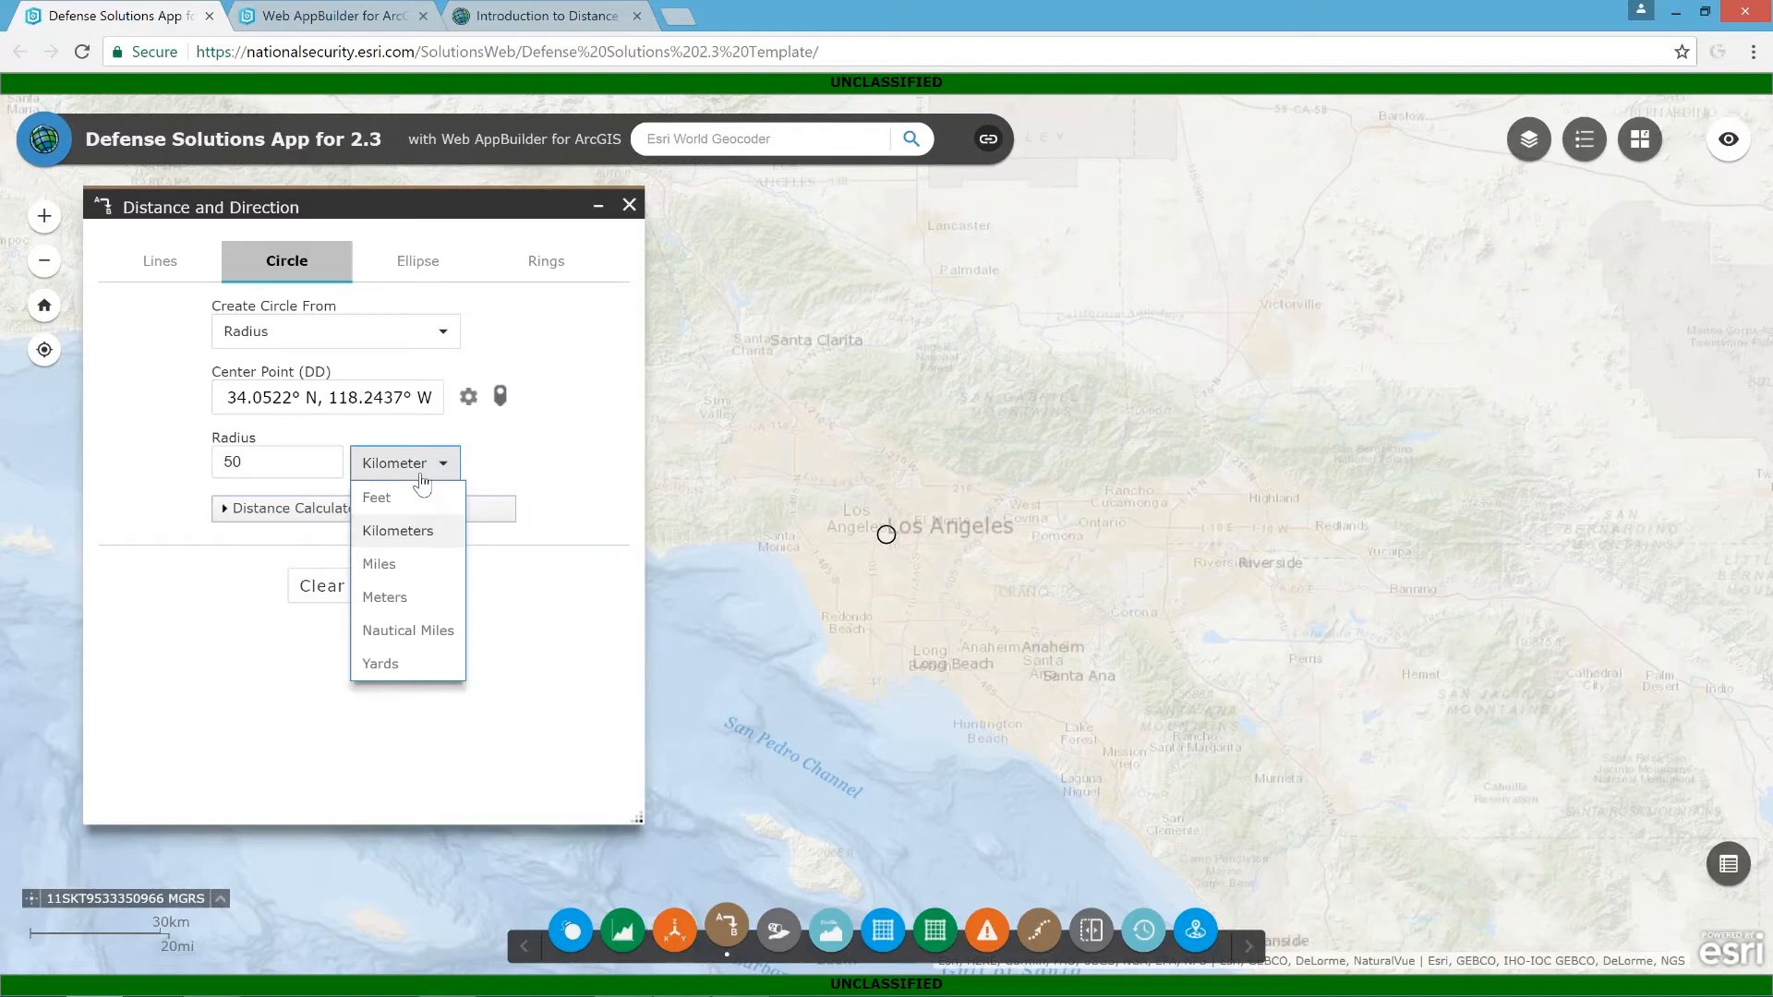
left_click(278, 467)
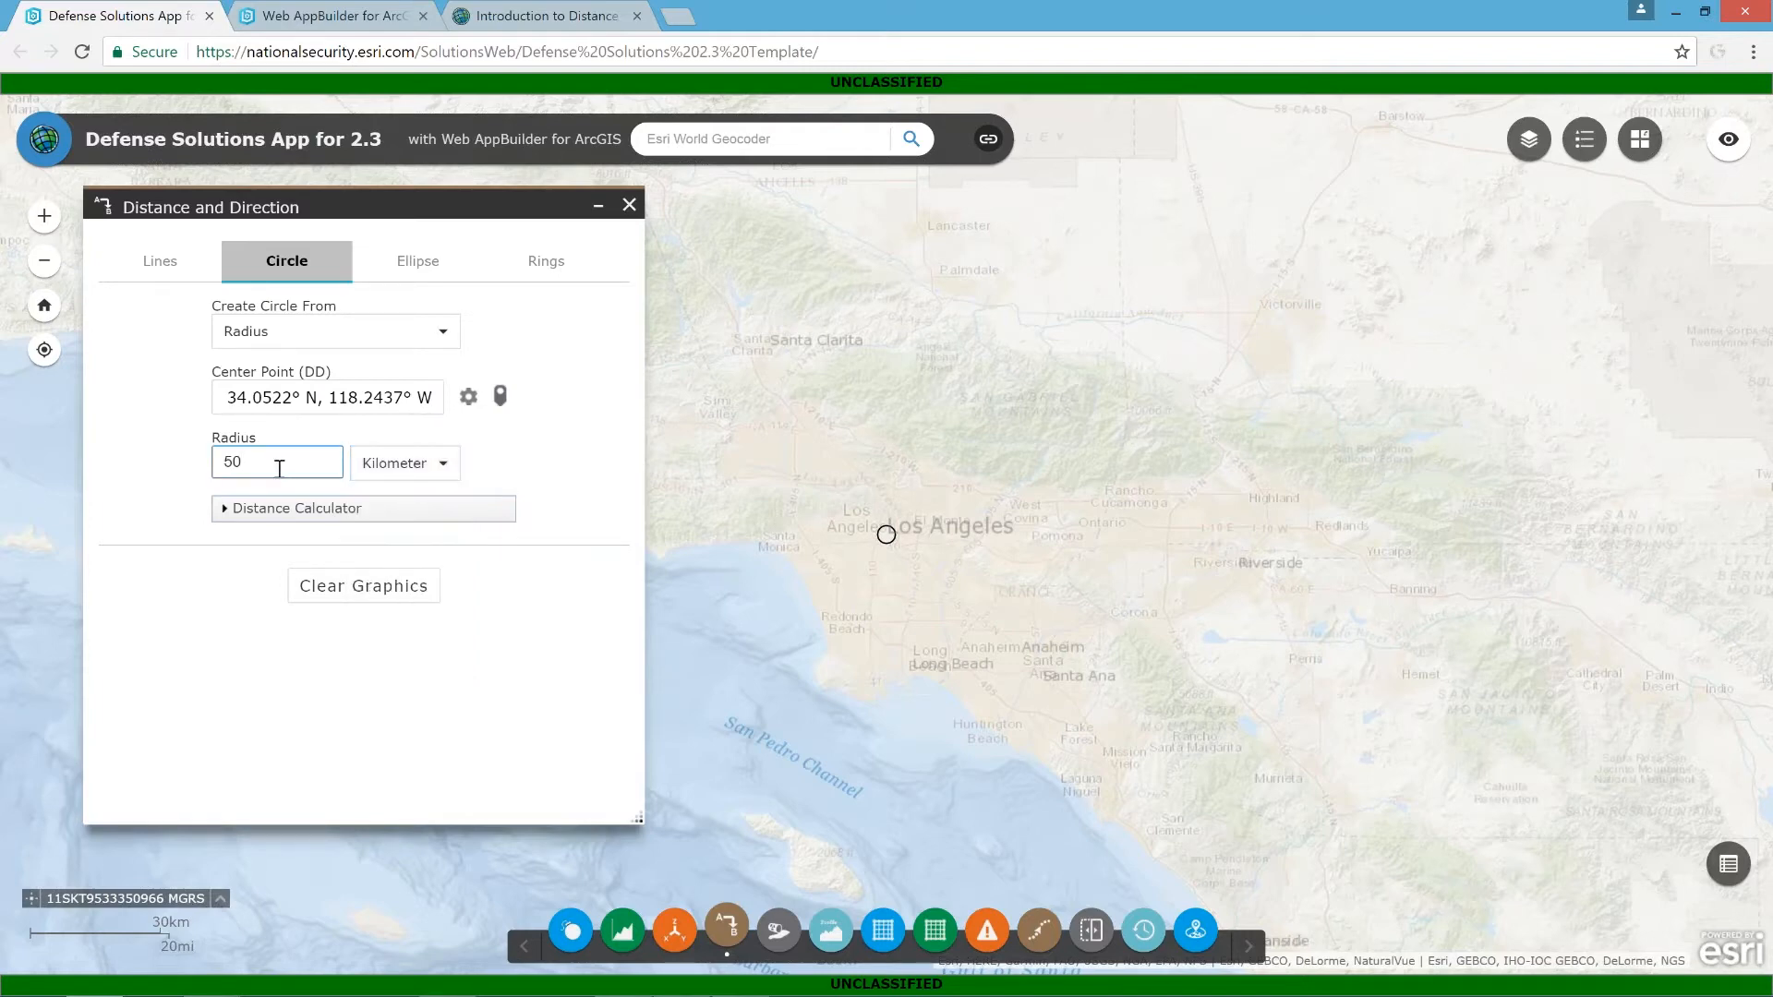
key("Return")
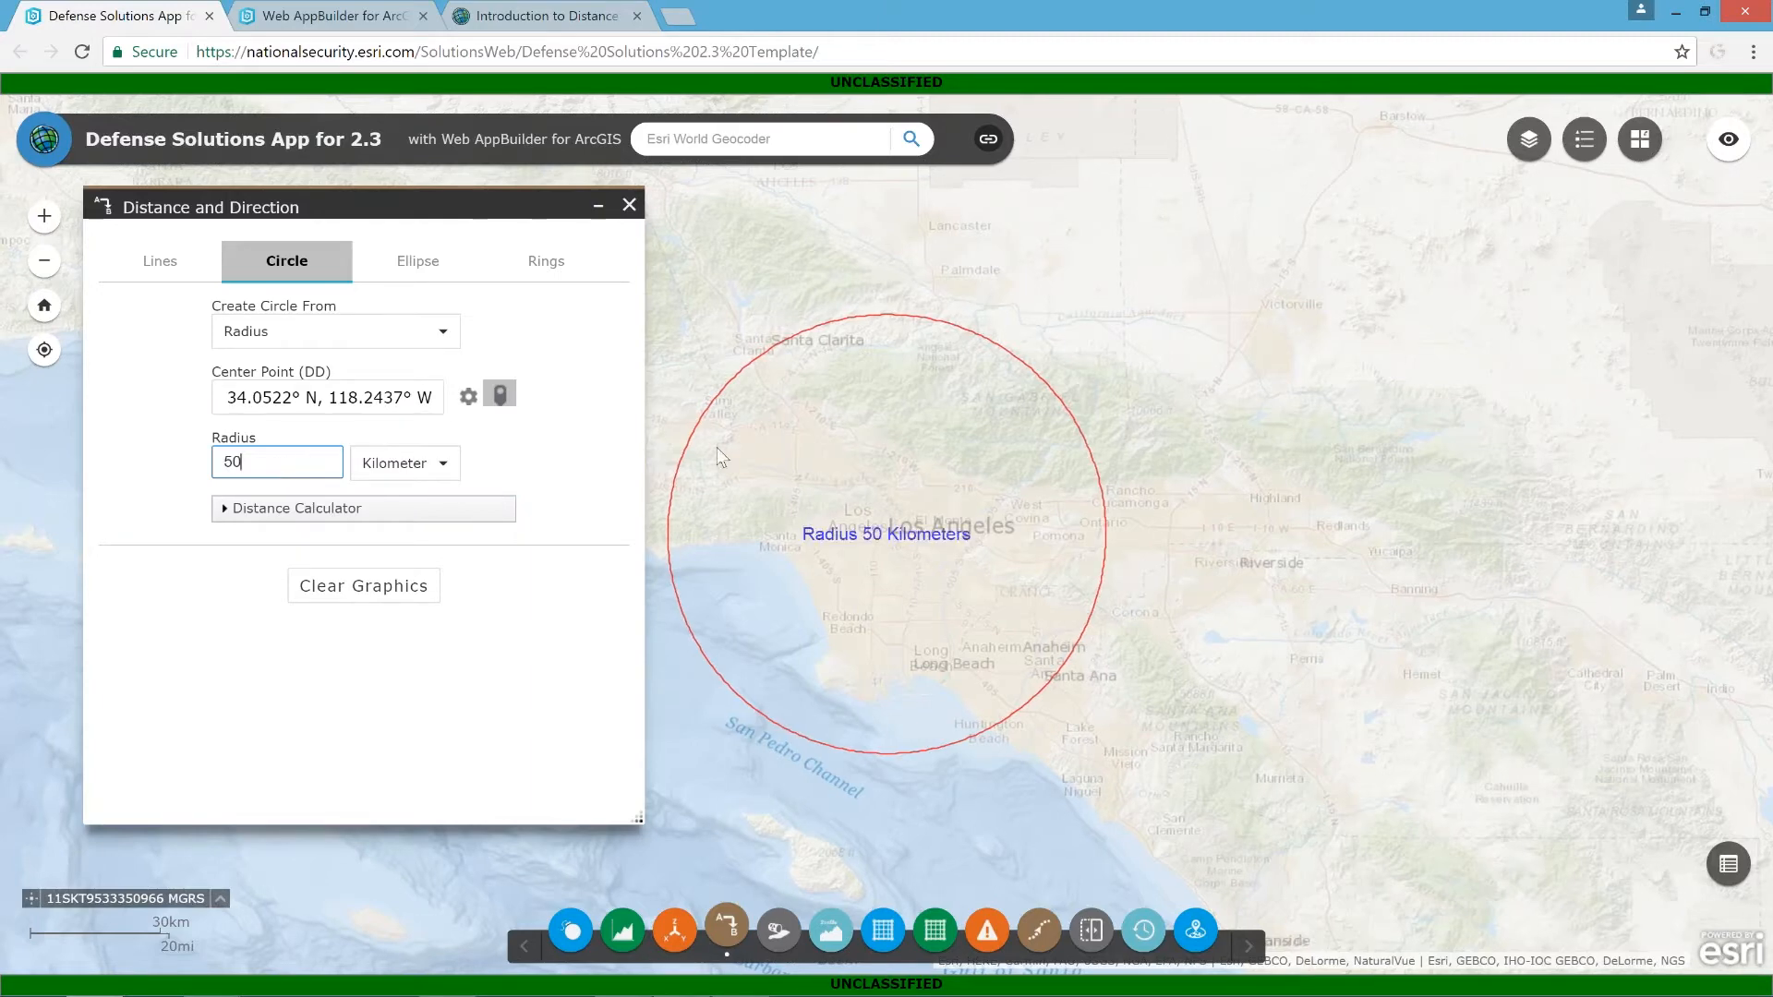
left_click(763, 457)
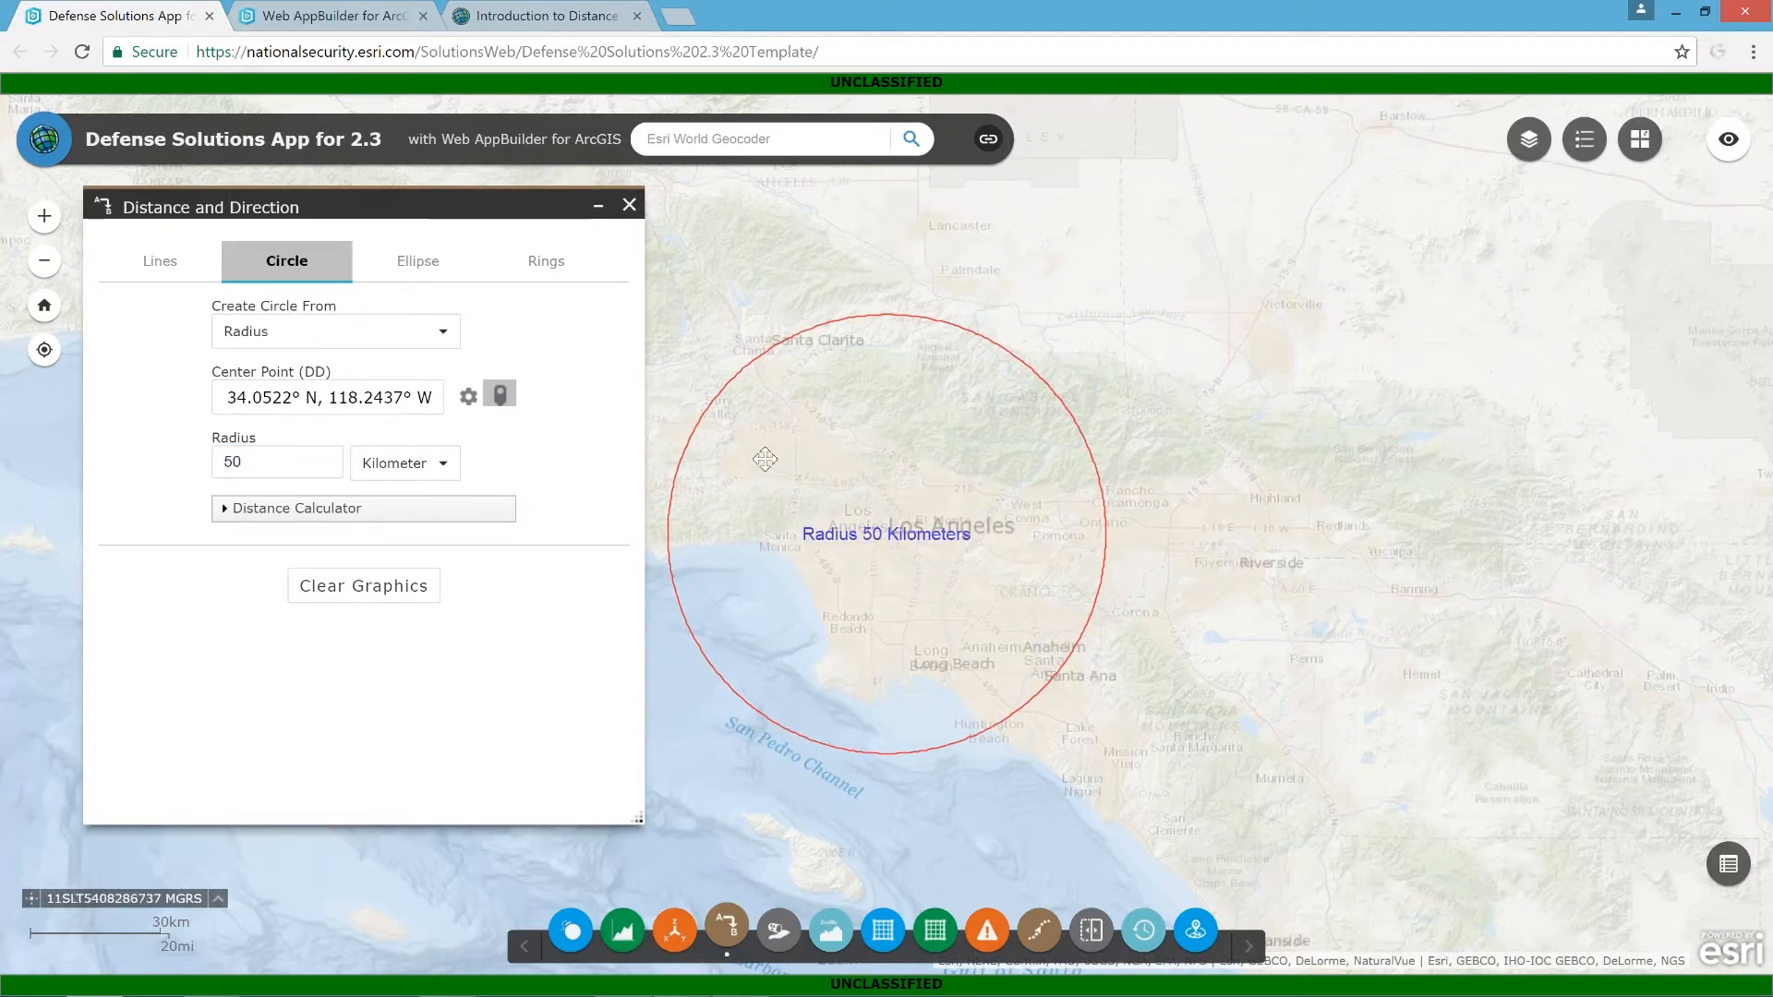
left_click_drag(764, 459, 789, 459)
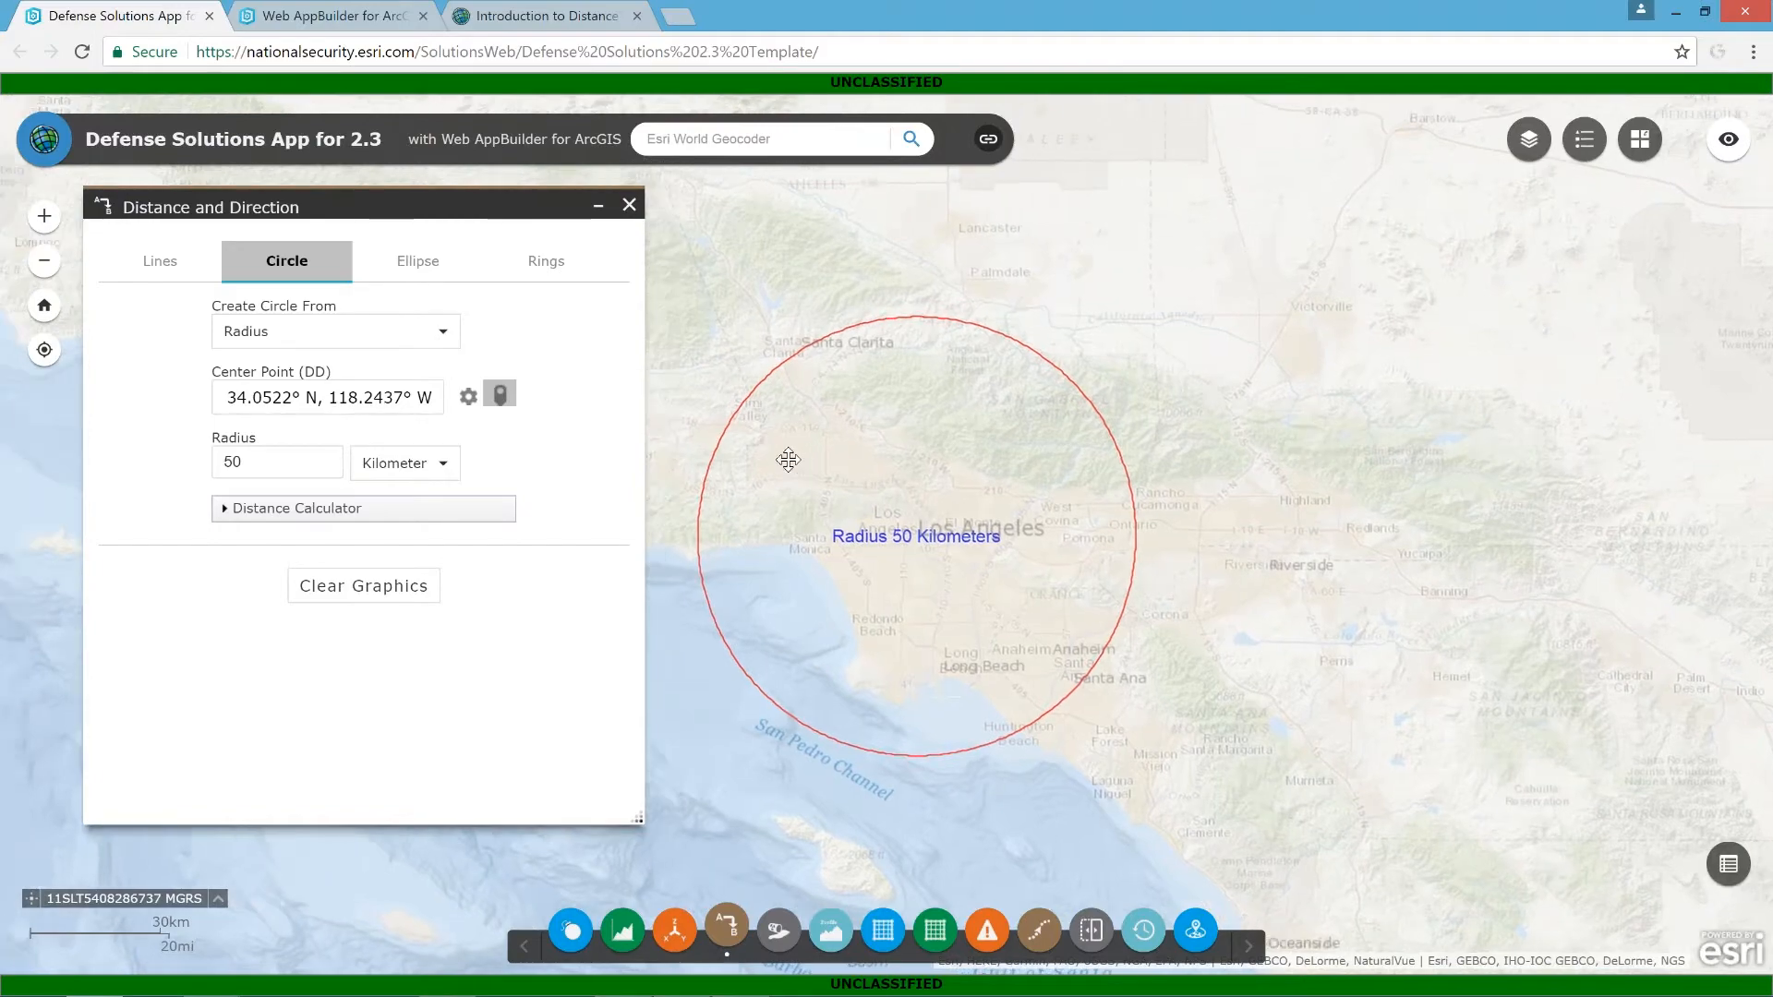
Clear the 50 km circle, expand the Distance Calculator, and place a new center point in the Santa Barbara Channel
left_click(364, 587)
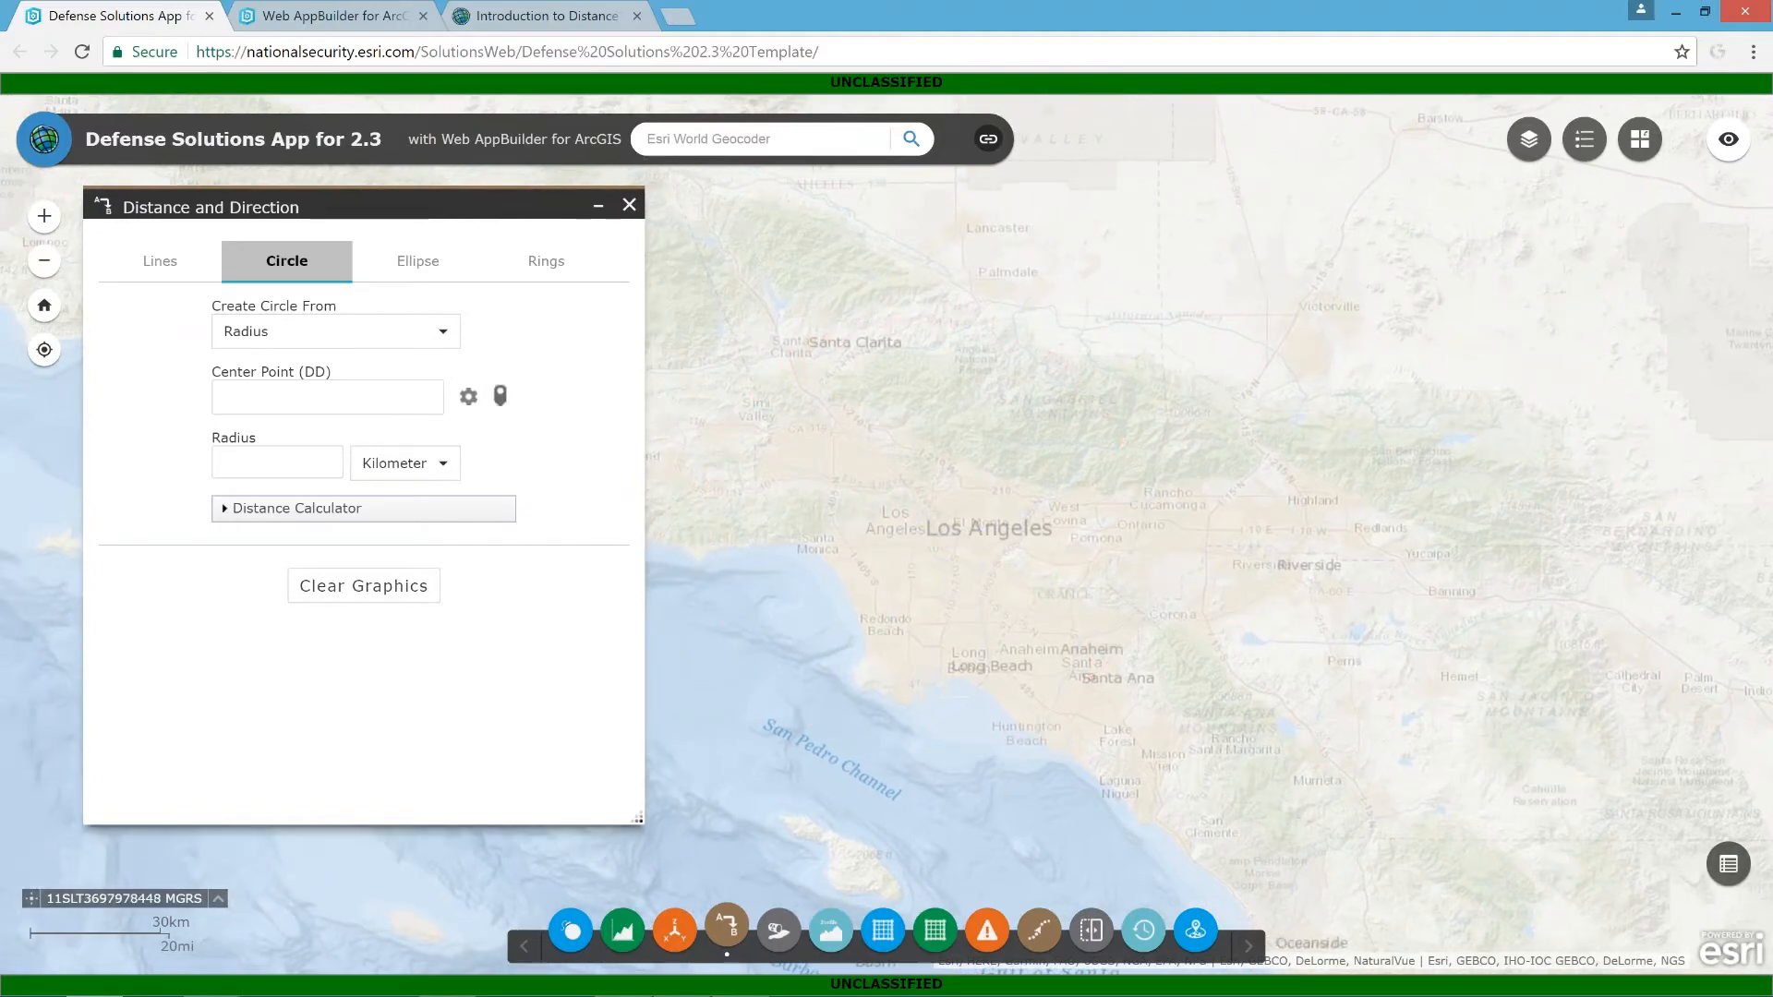
left_click_drag(922, 534, 1494, 615)
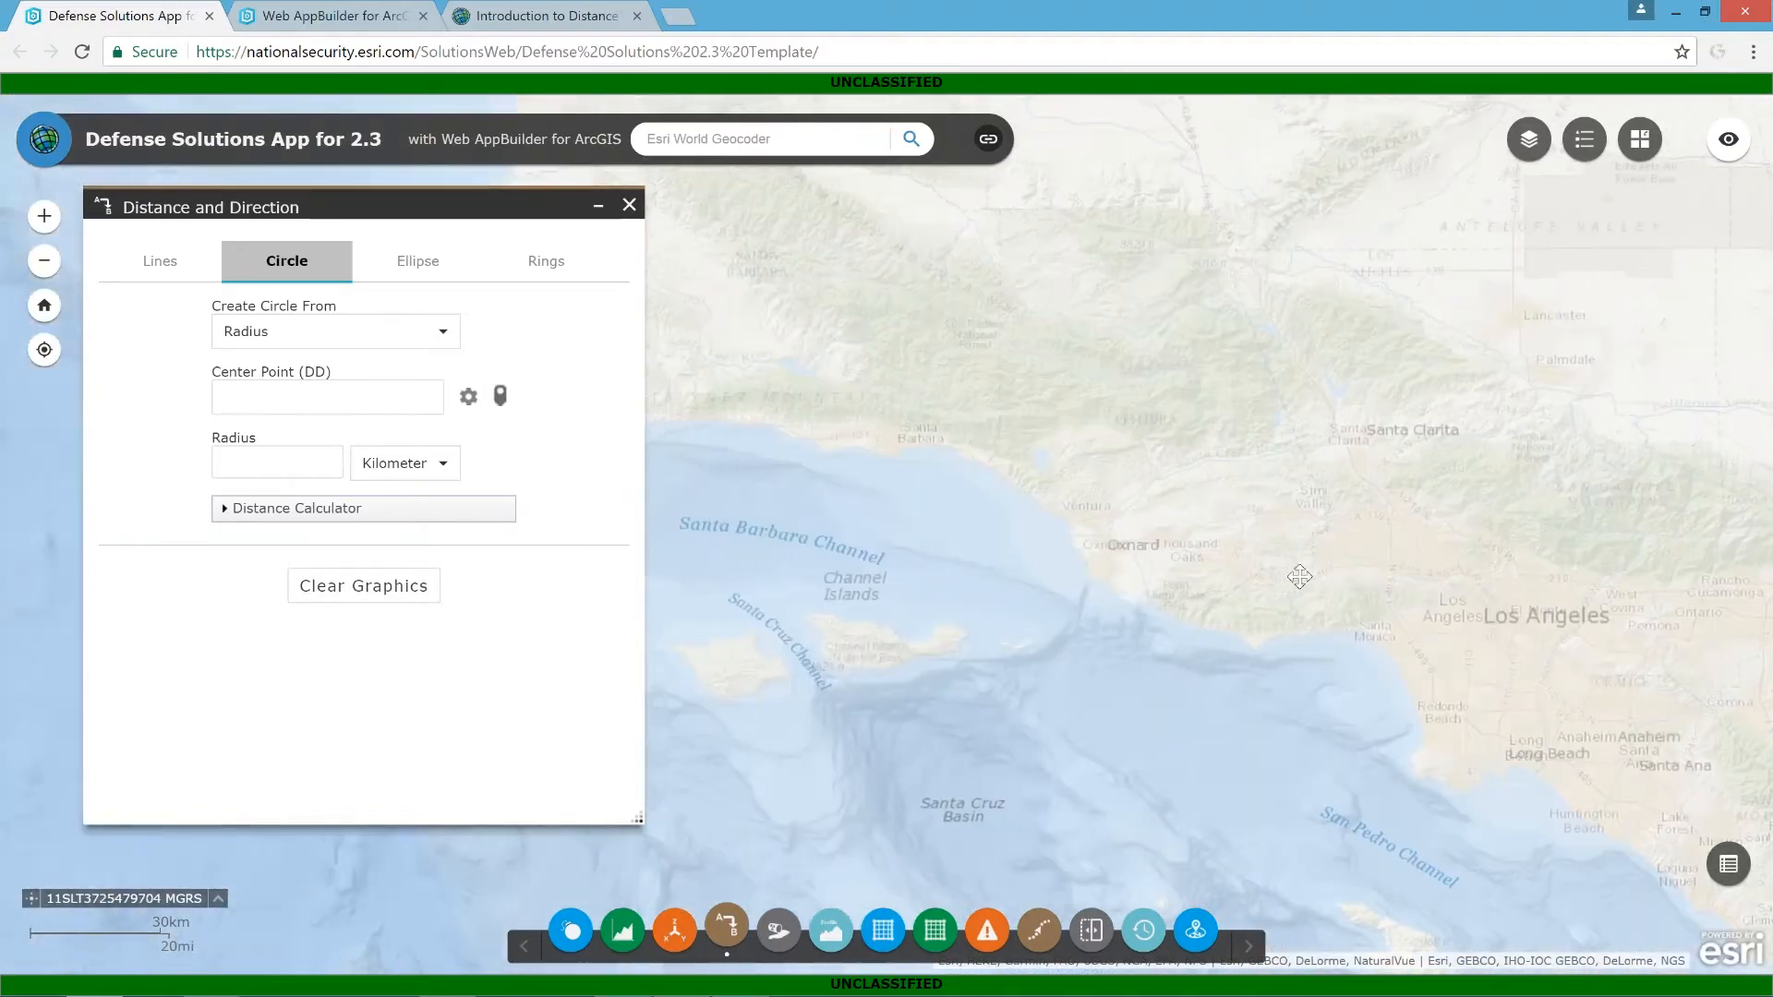
left_click(378, 519)
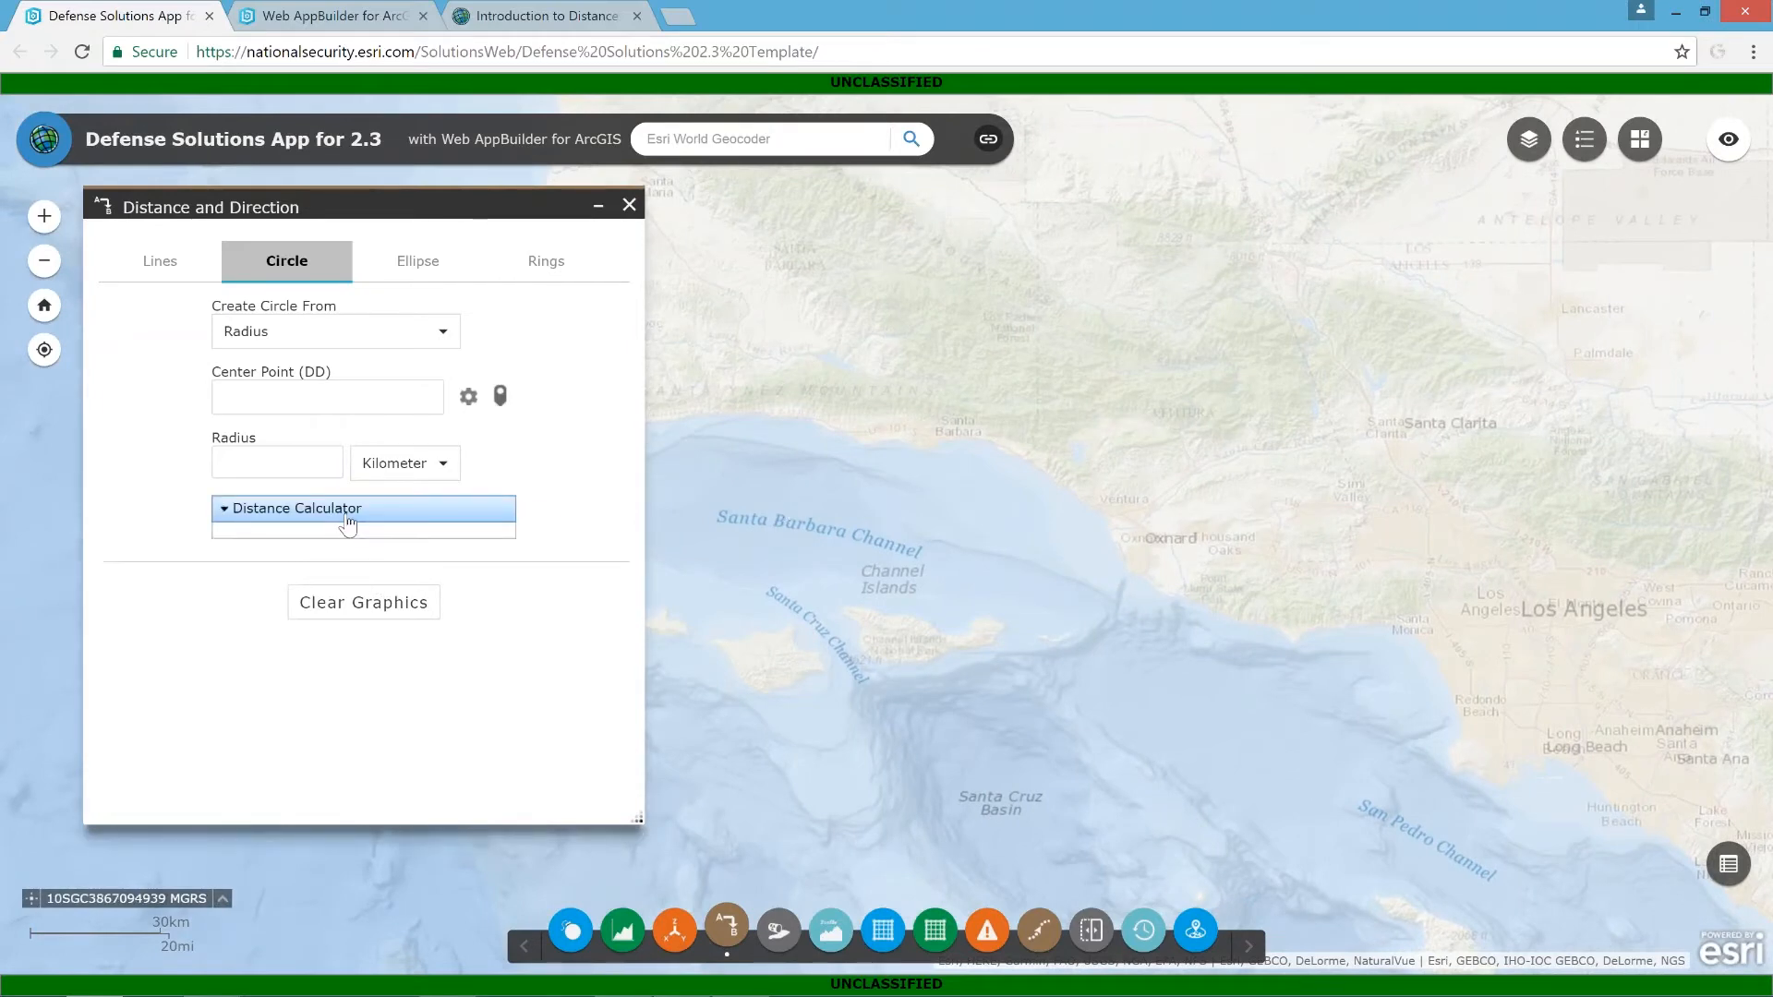
left_click(500, 395)
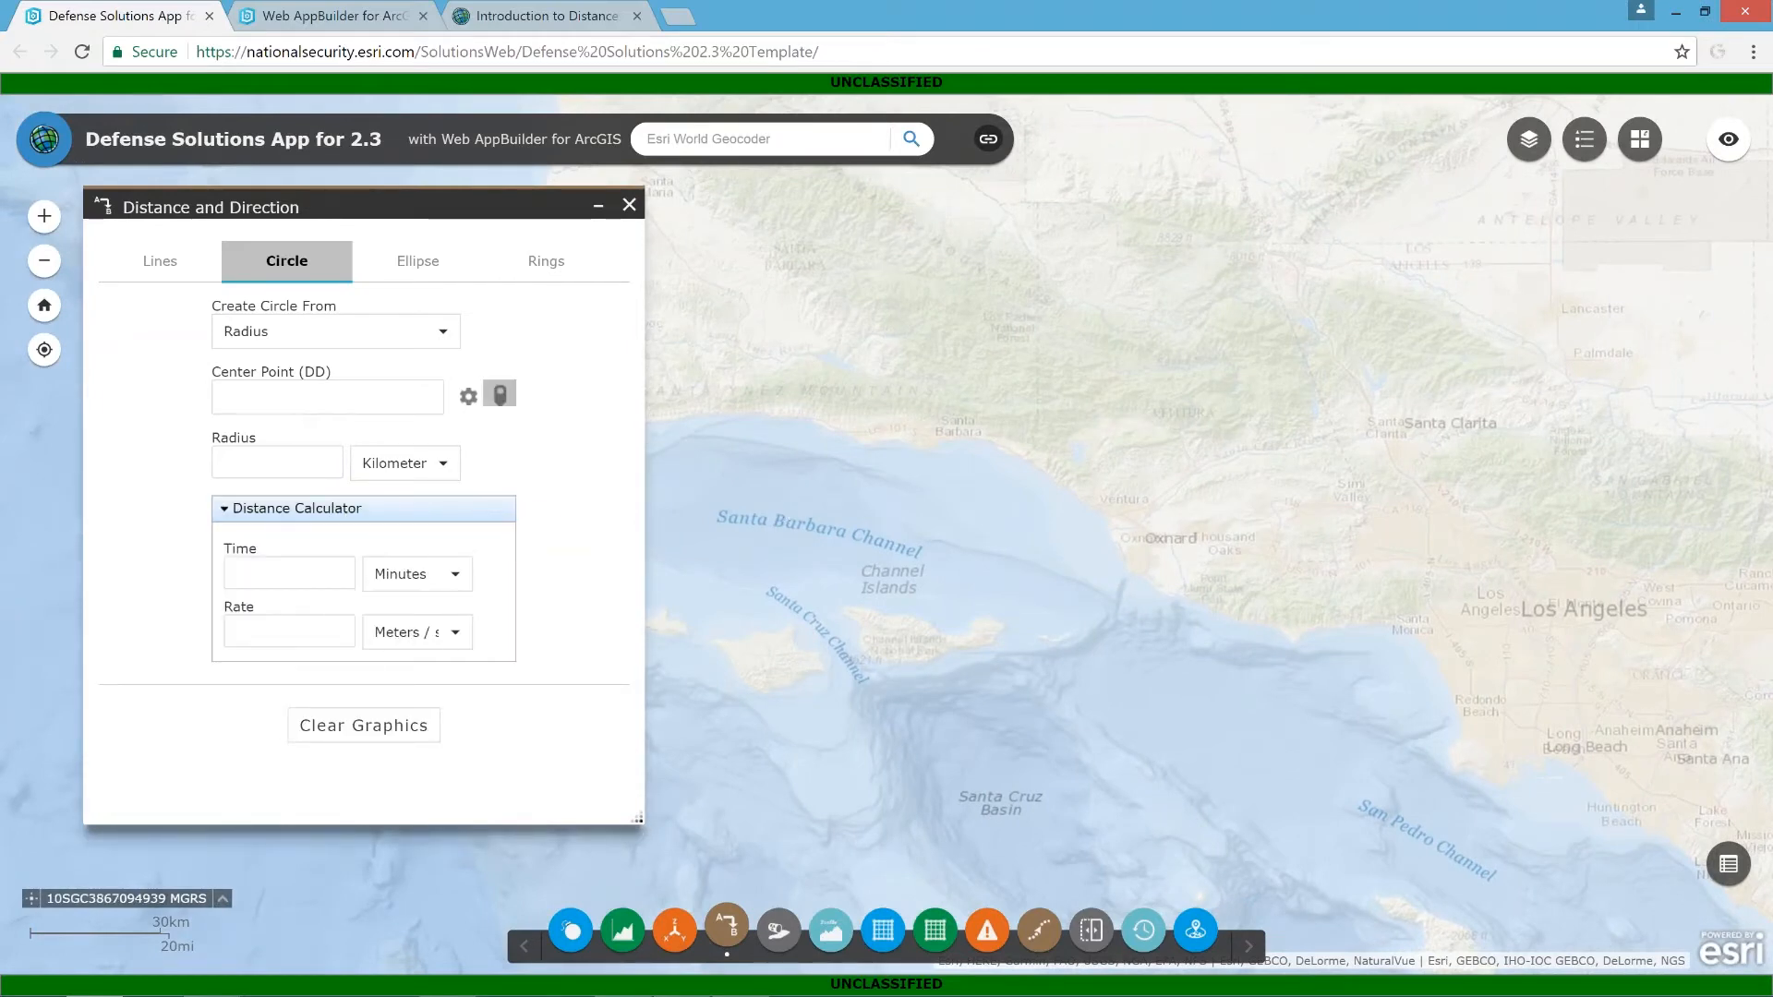
left_click(960, 531)
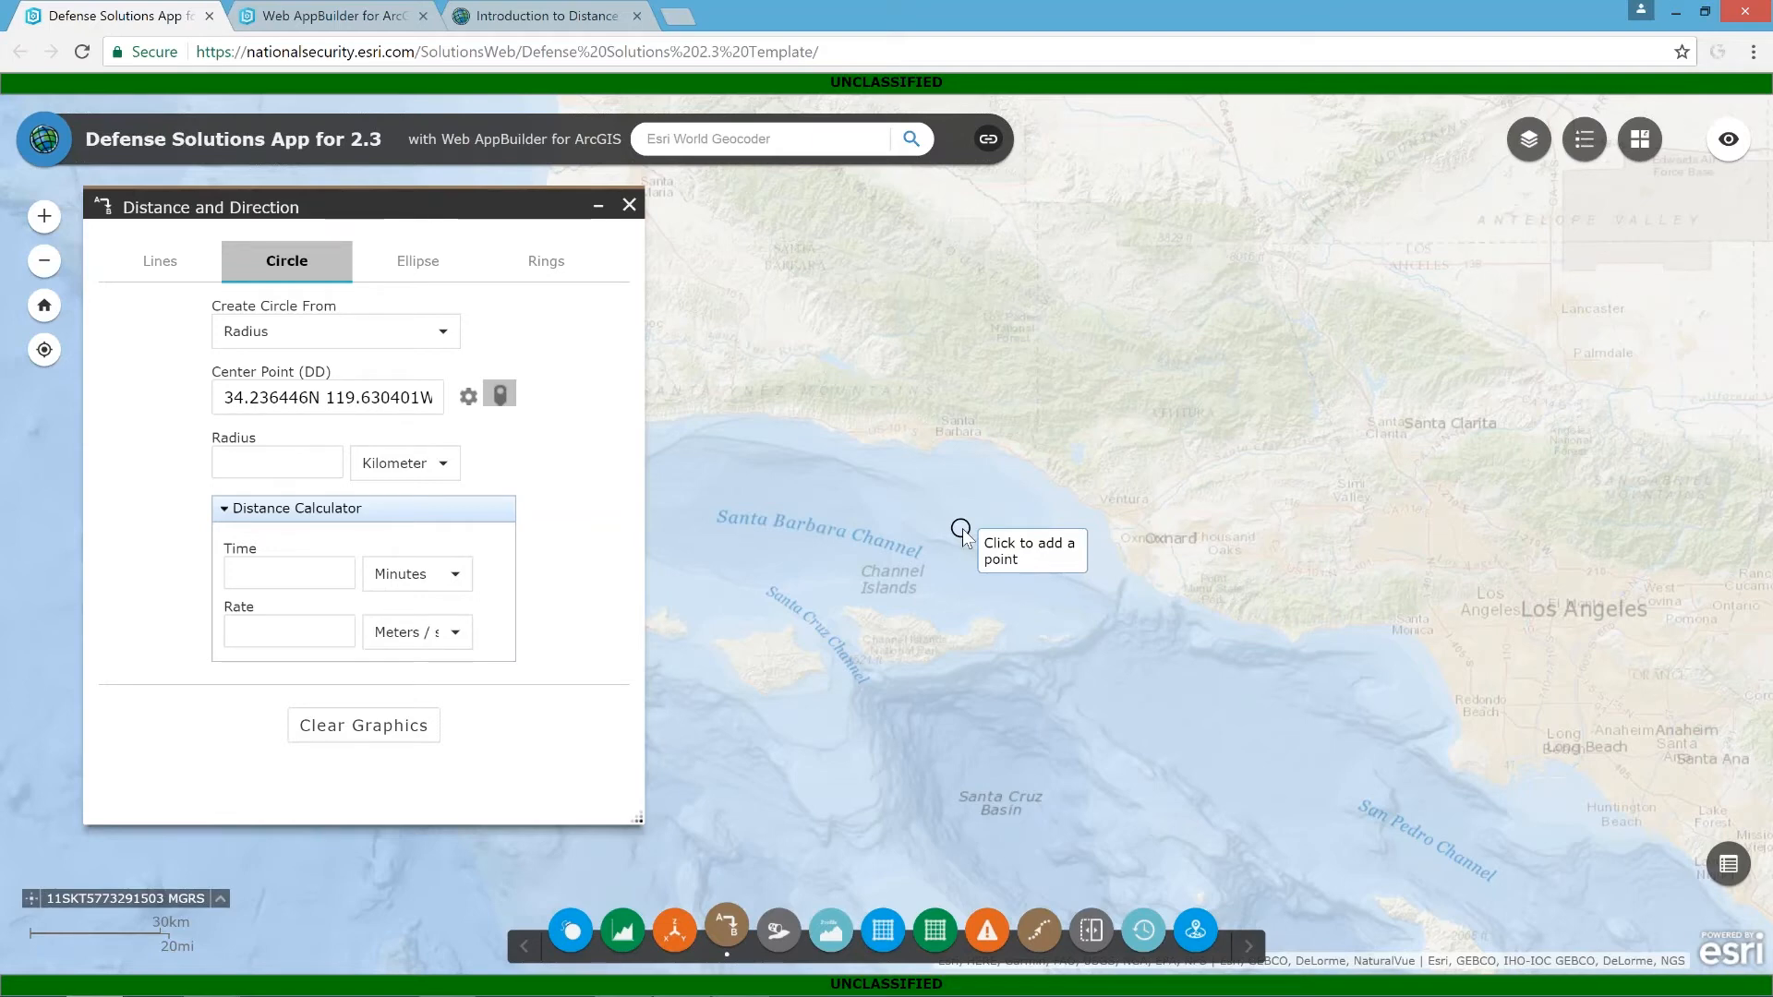
Create the circle from a travel time of 2 hours and a rate of 10 nautical miles per hour
left_click(293, 578)
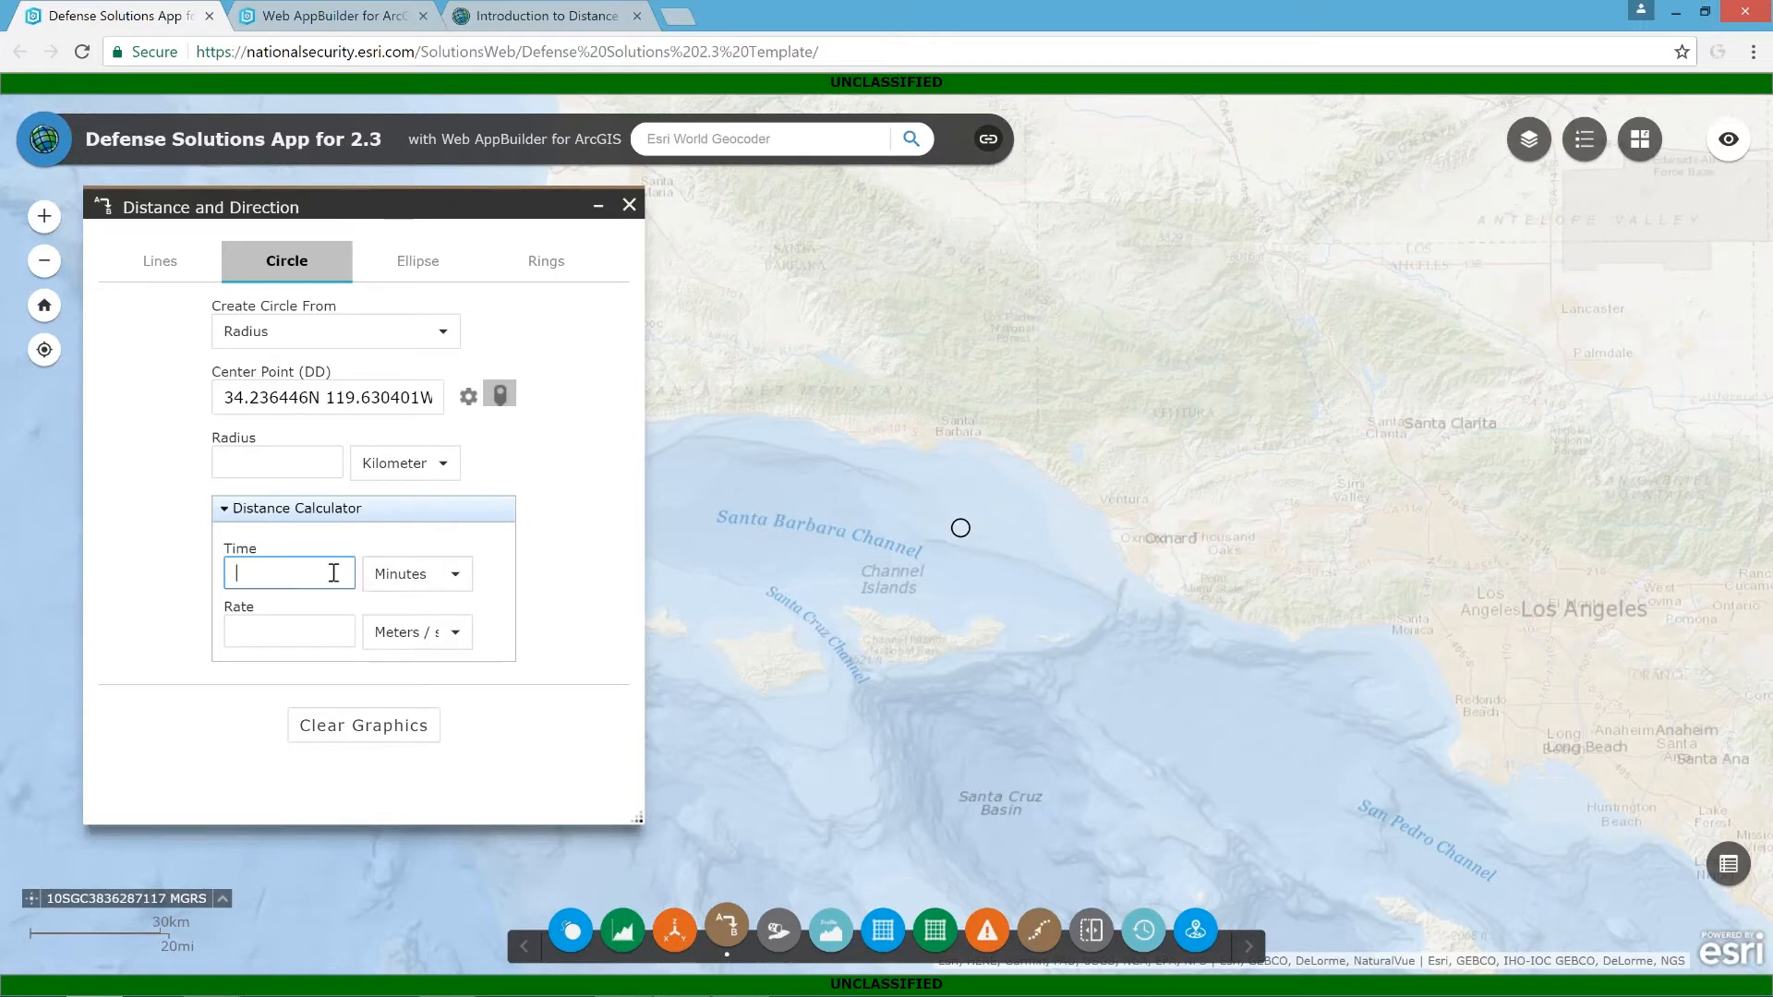
type("2")
left_click(428, 574)
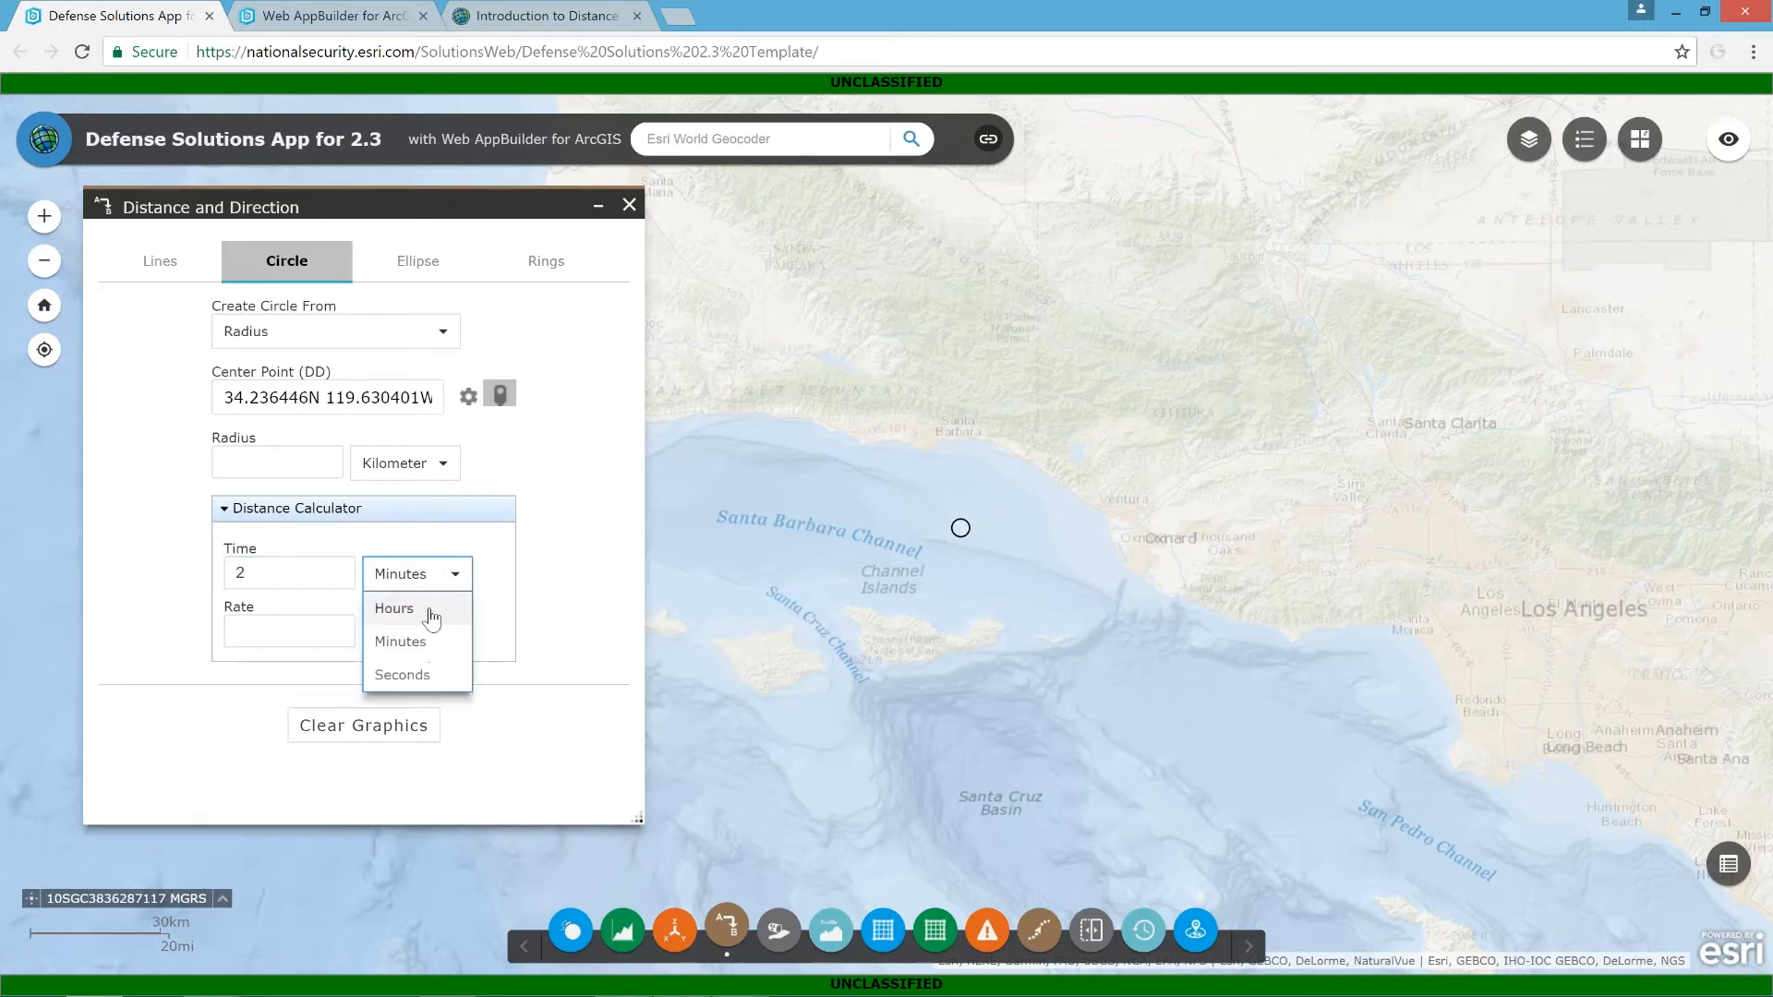
left_click(427, 607)
left_click(322, 628)
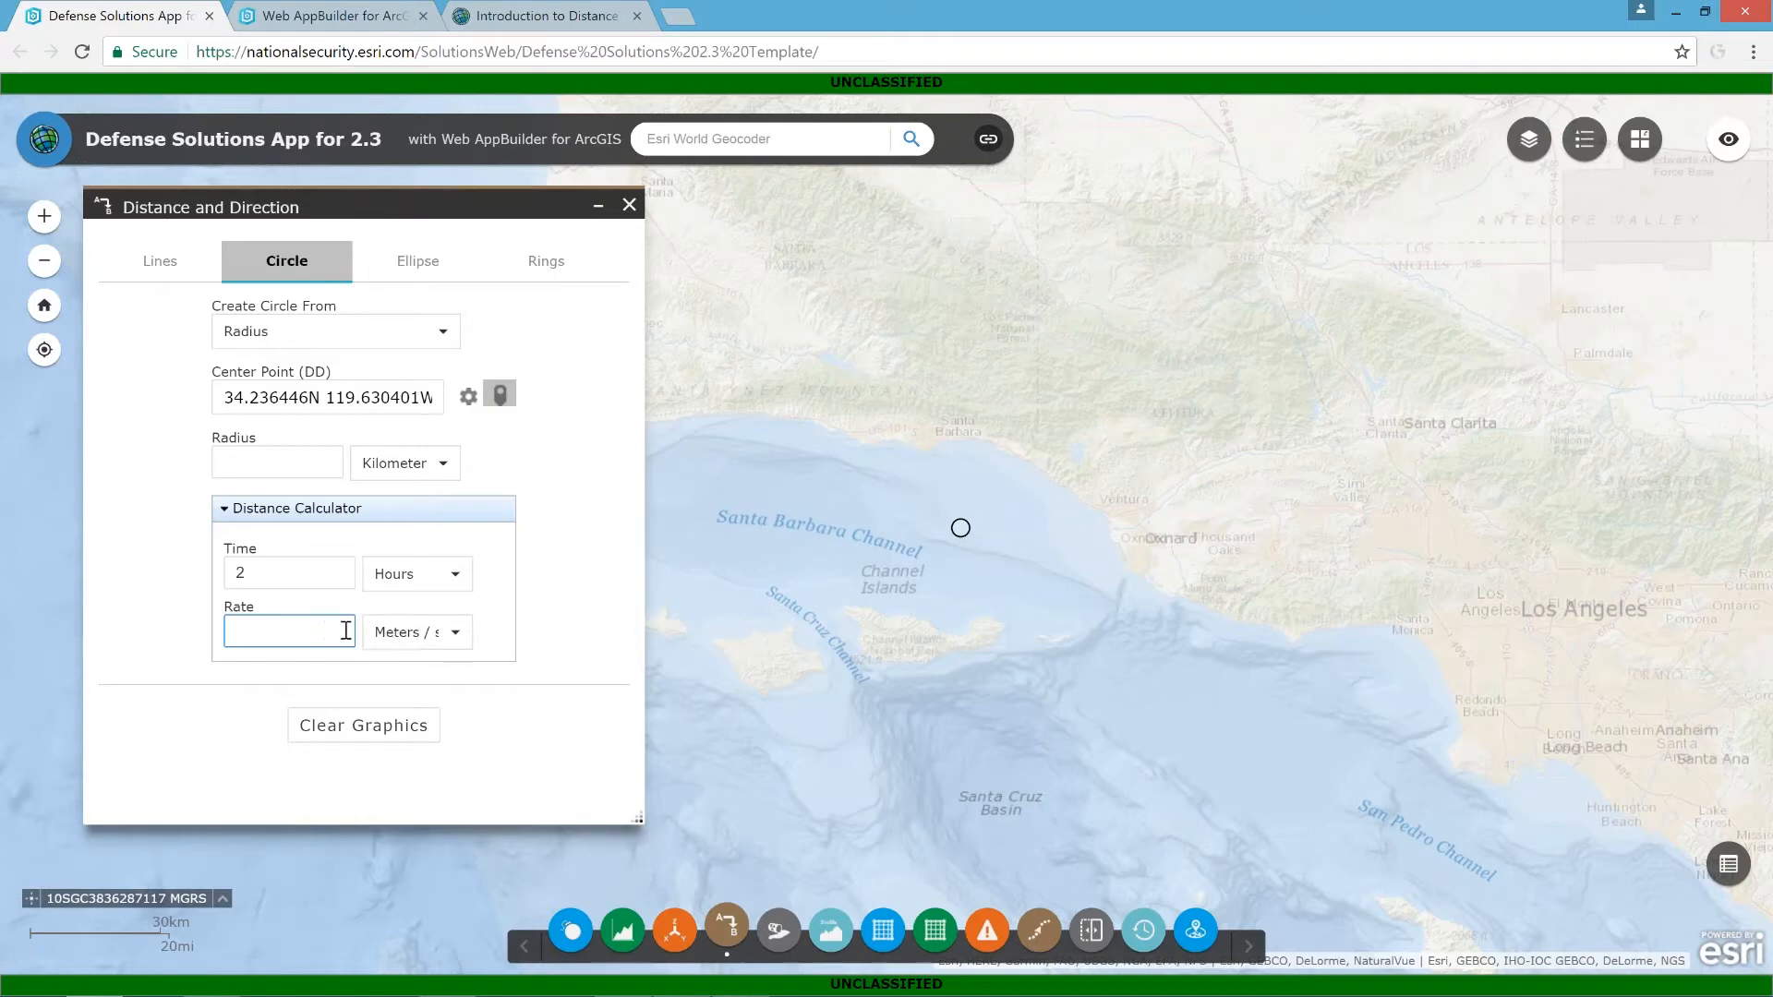
type("10")
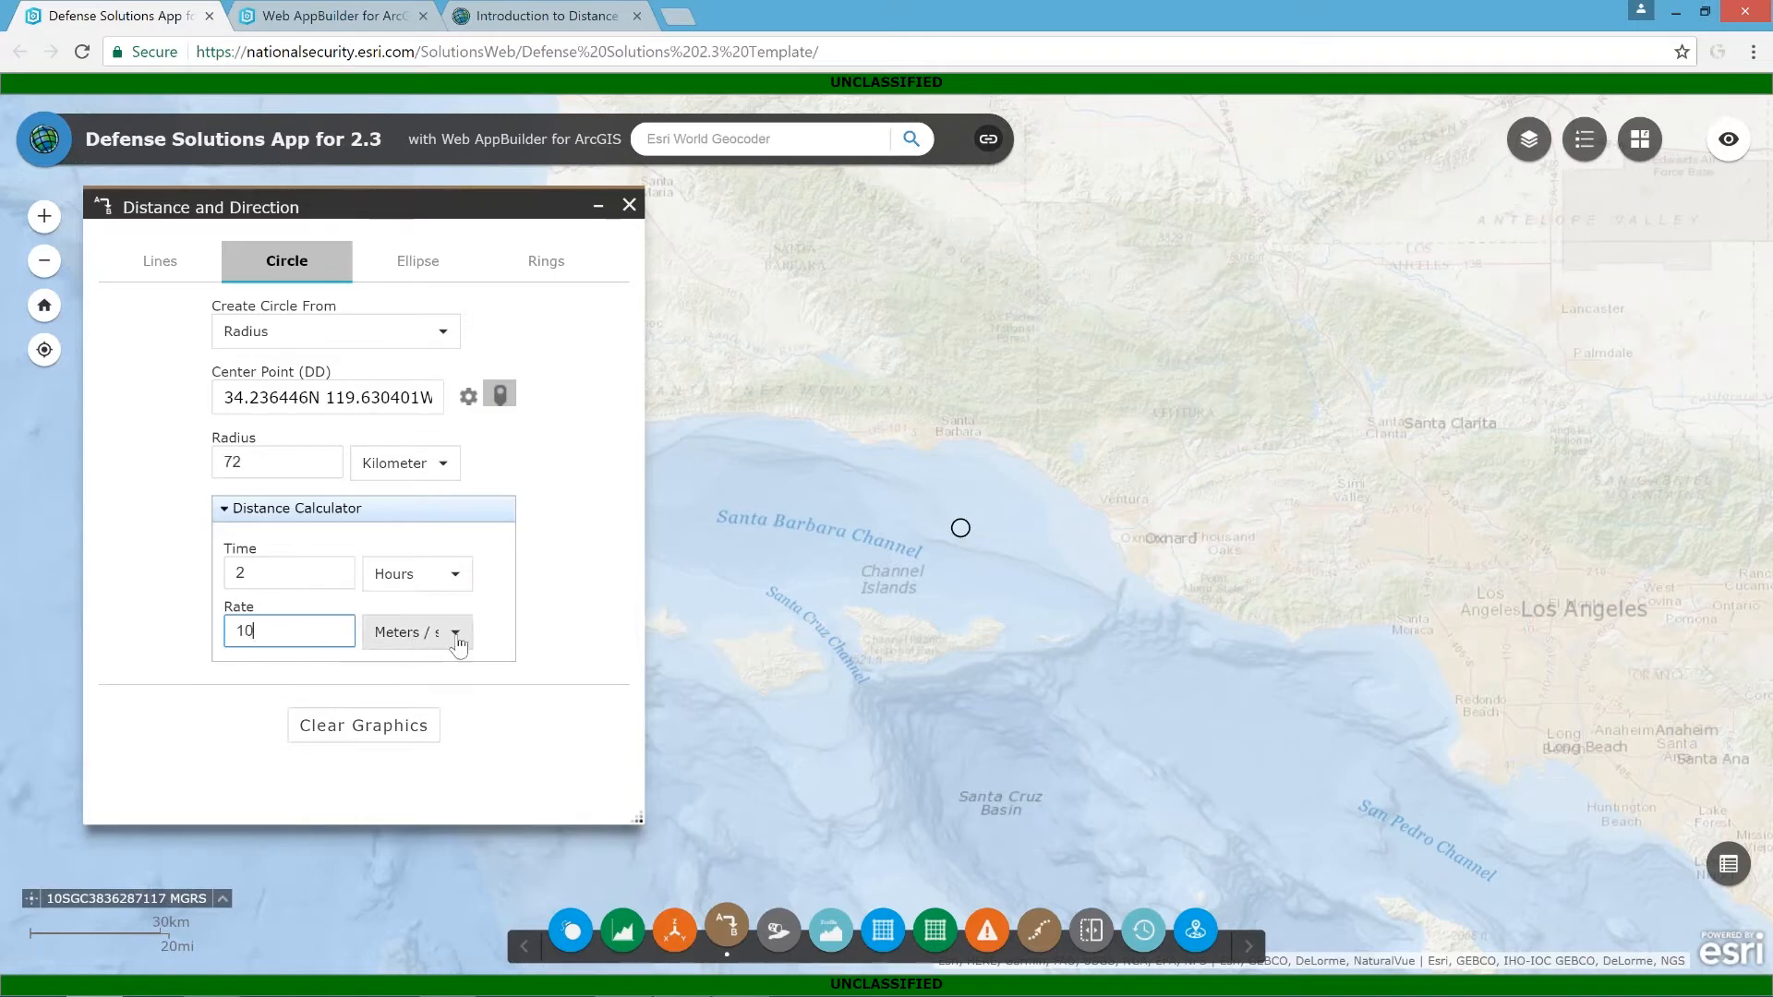
left_click(456, 632)
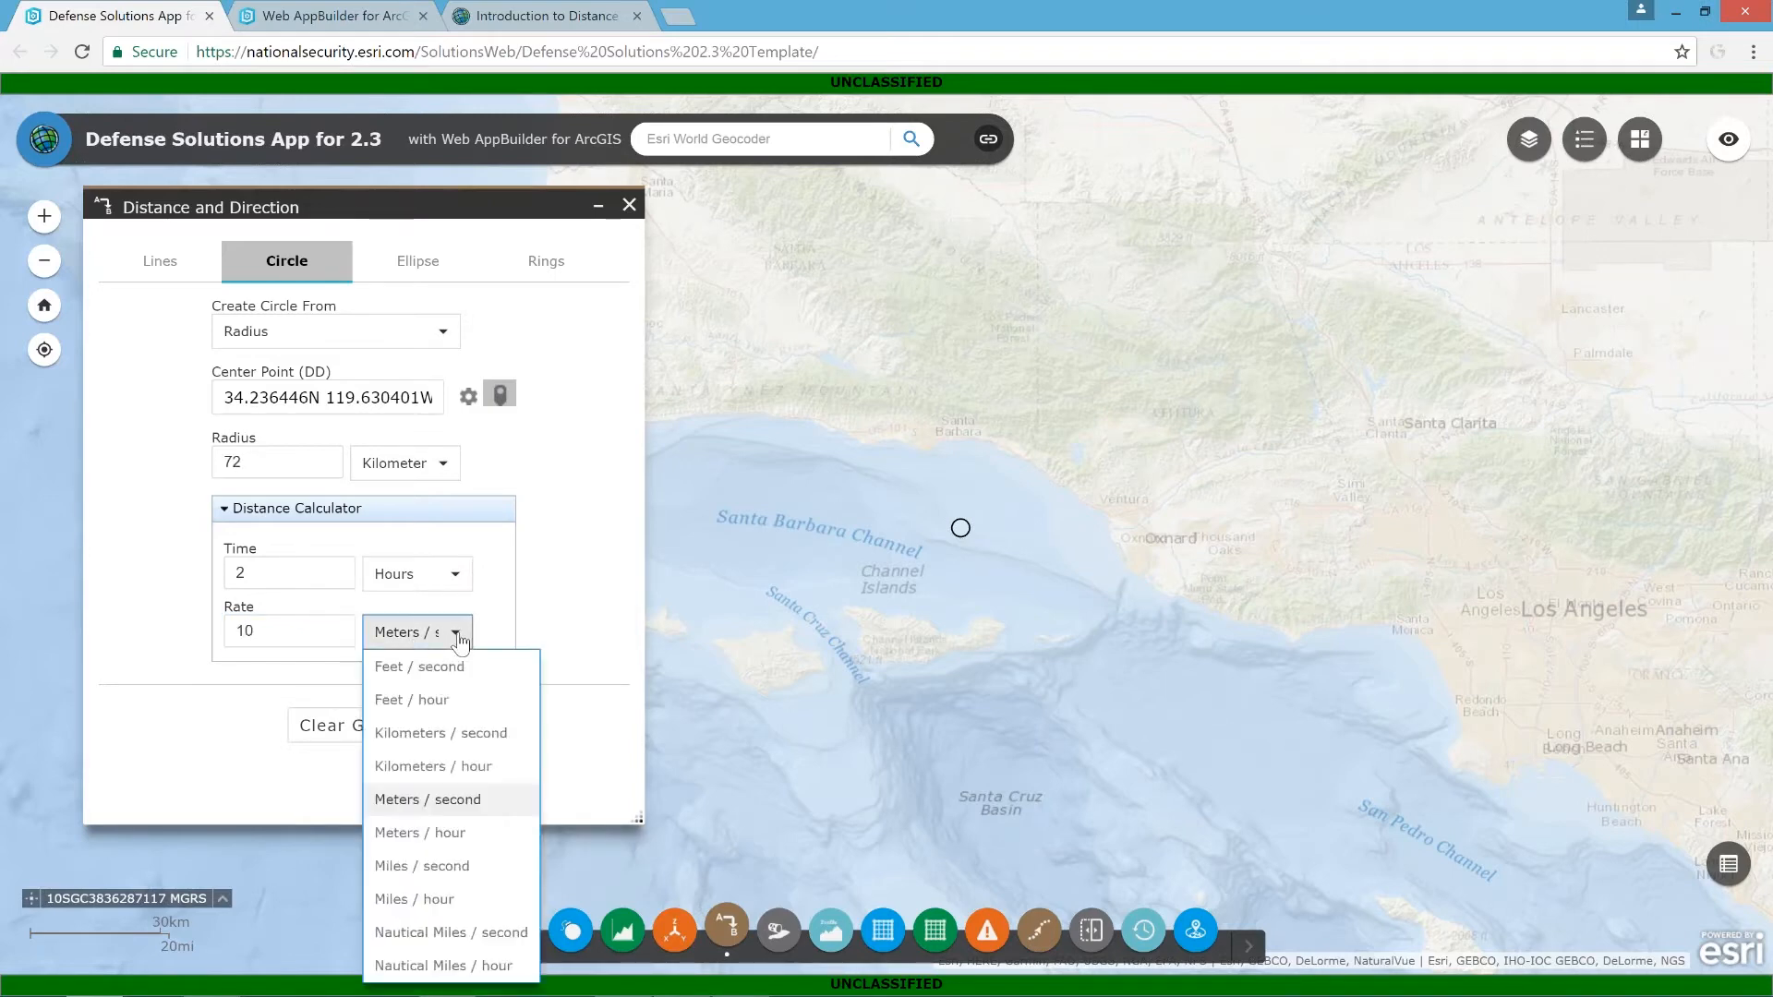
left_click(476, 966)
left_click(274, 629)
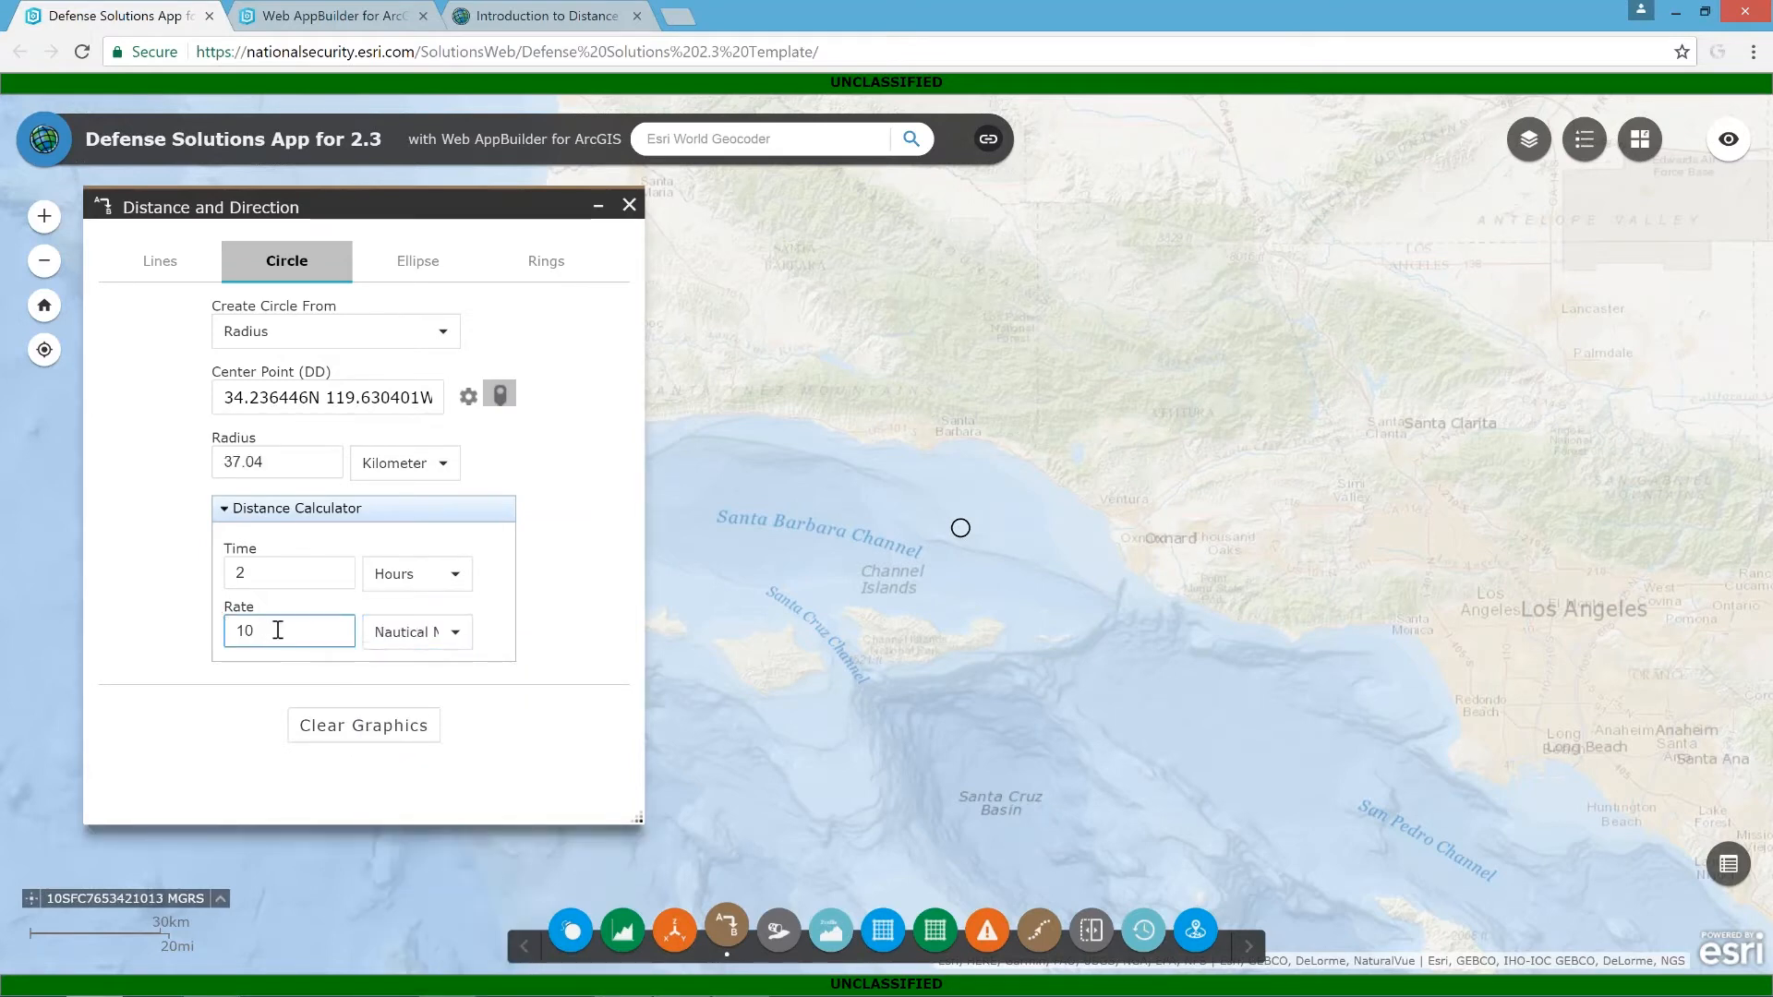
key("Return")
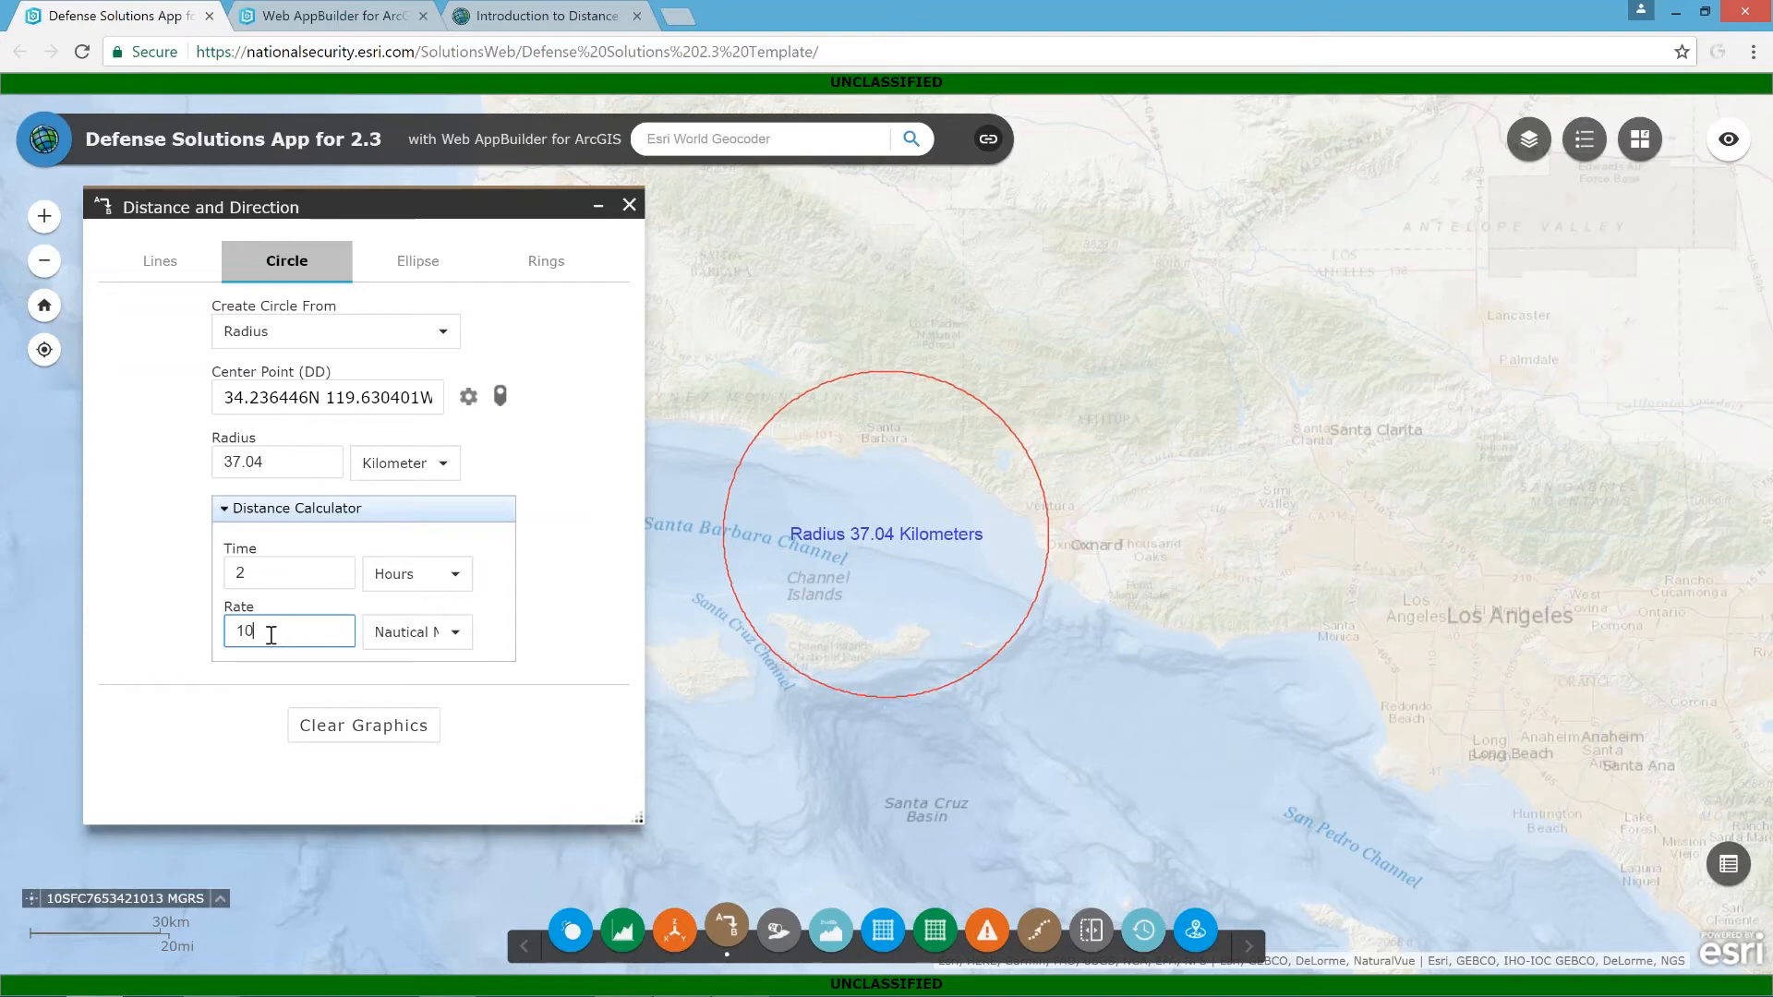
Clear the circle and draw a Semi ellipse north of Oxnard, major axis about 141,573 m, minor about 65,923 m, angle about 134 degrees
left_click(364, 736)
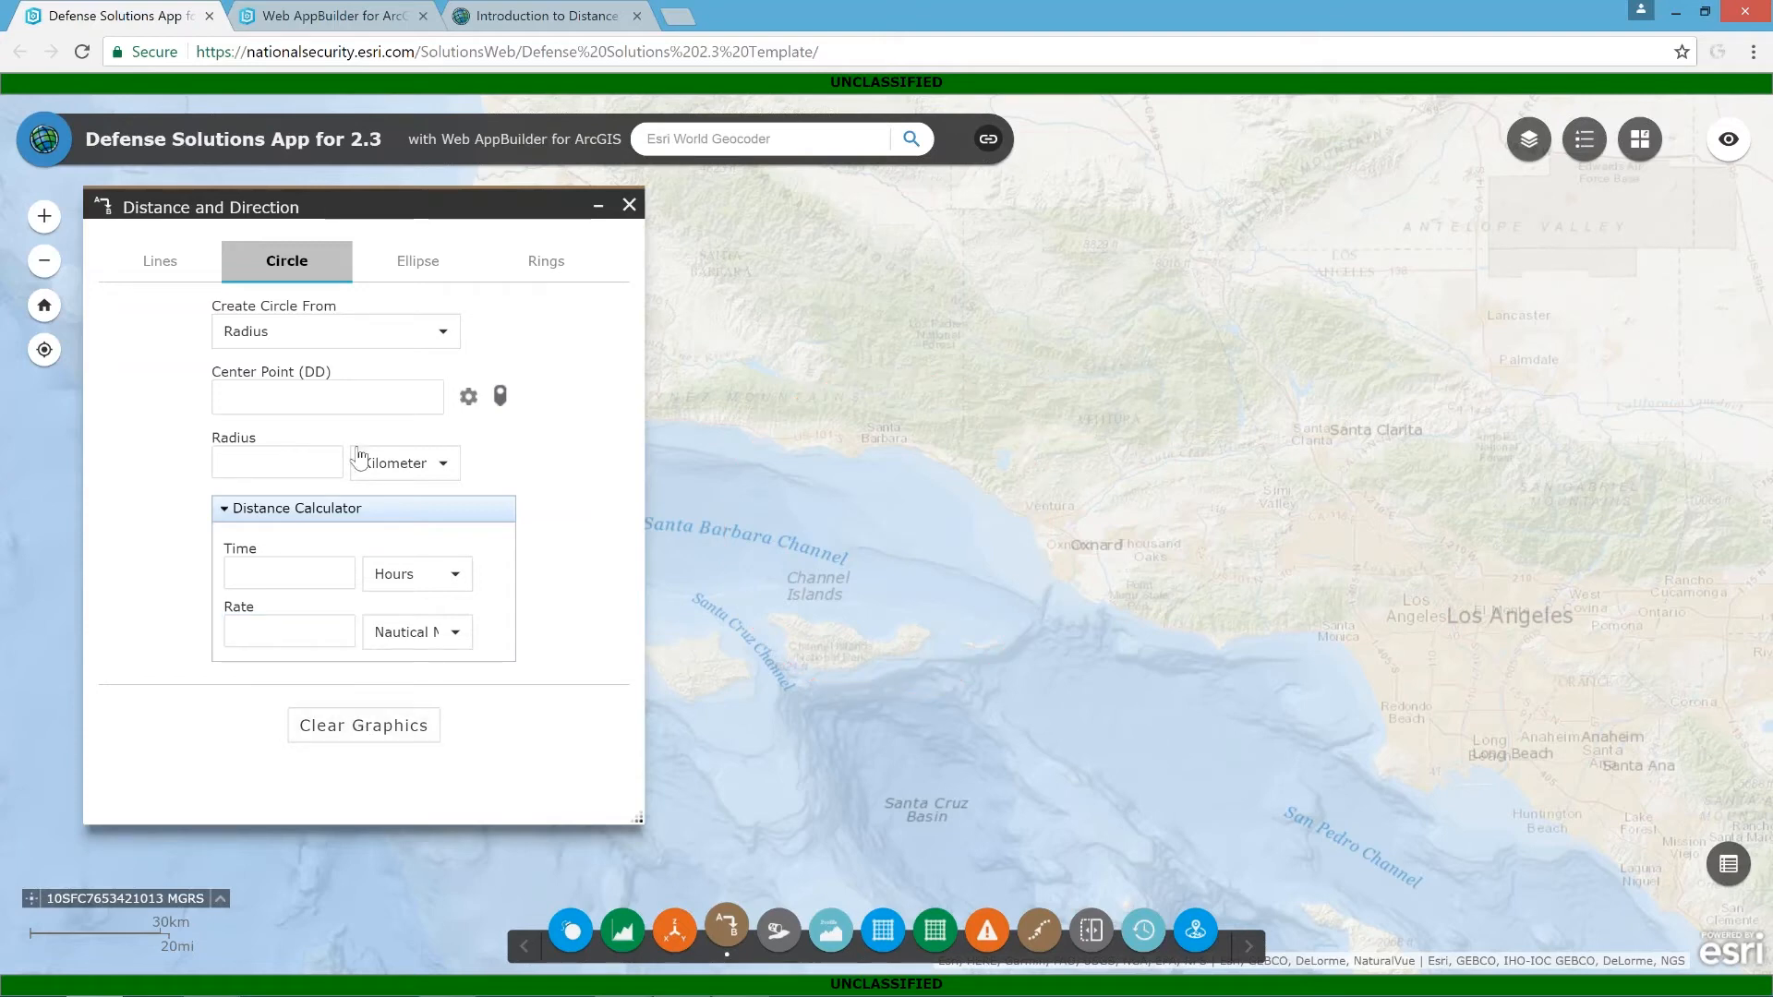
left_click(417, 264)
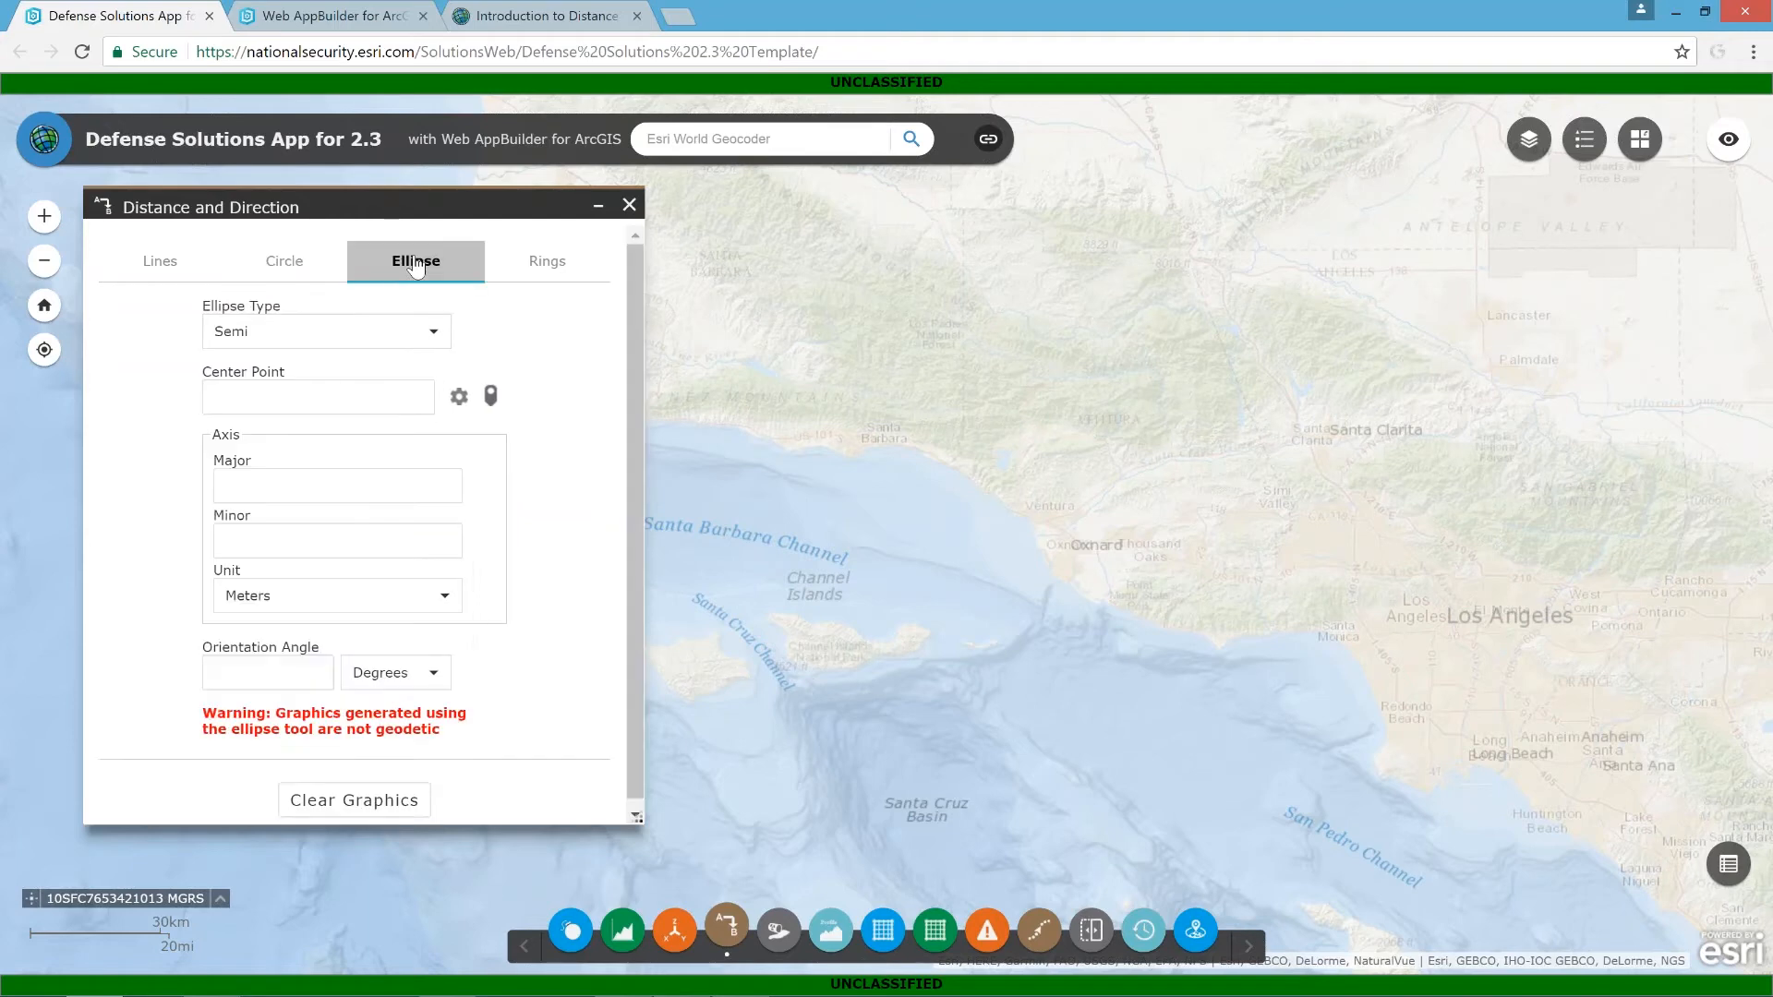
left_click(434, 336)
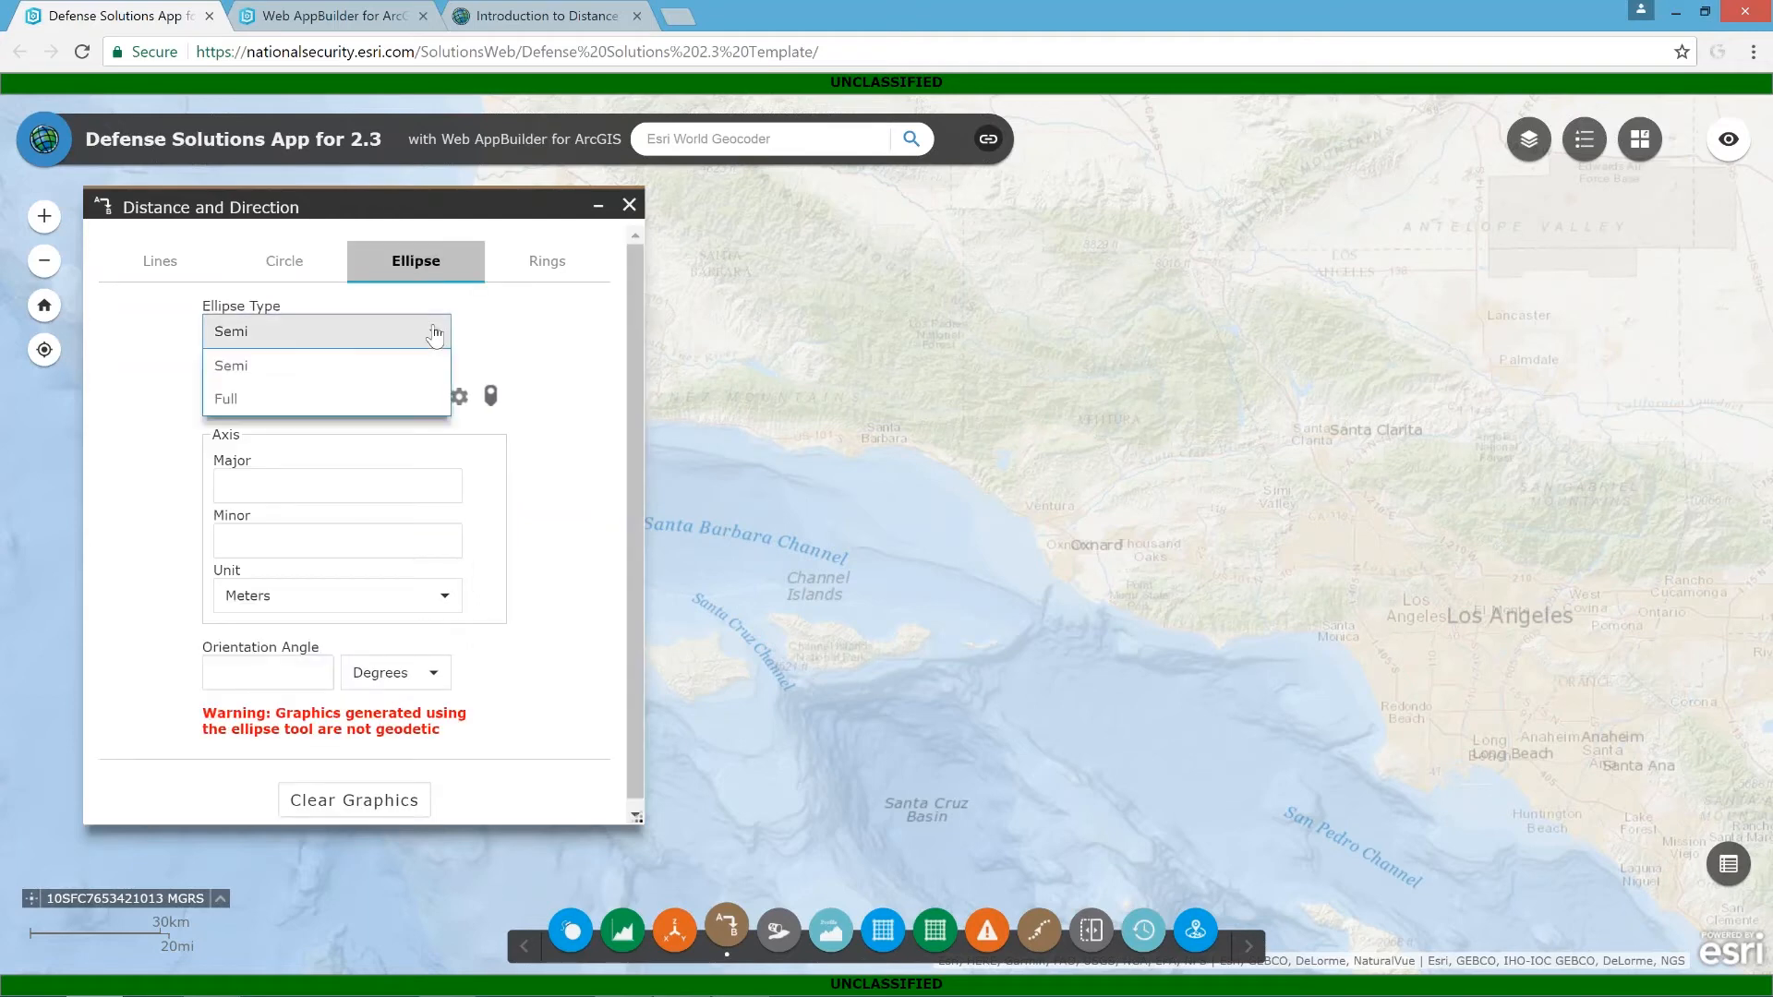
left_click(275, 371)
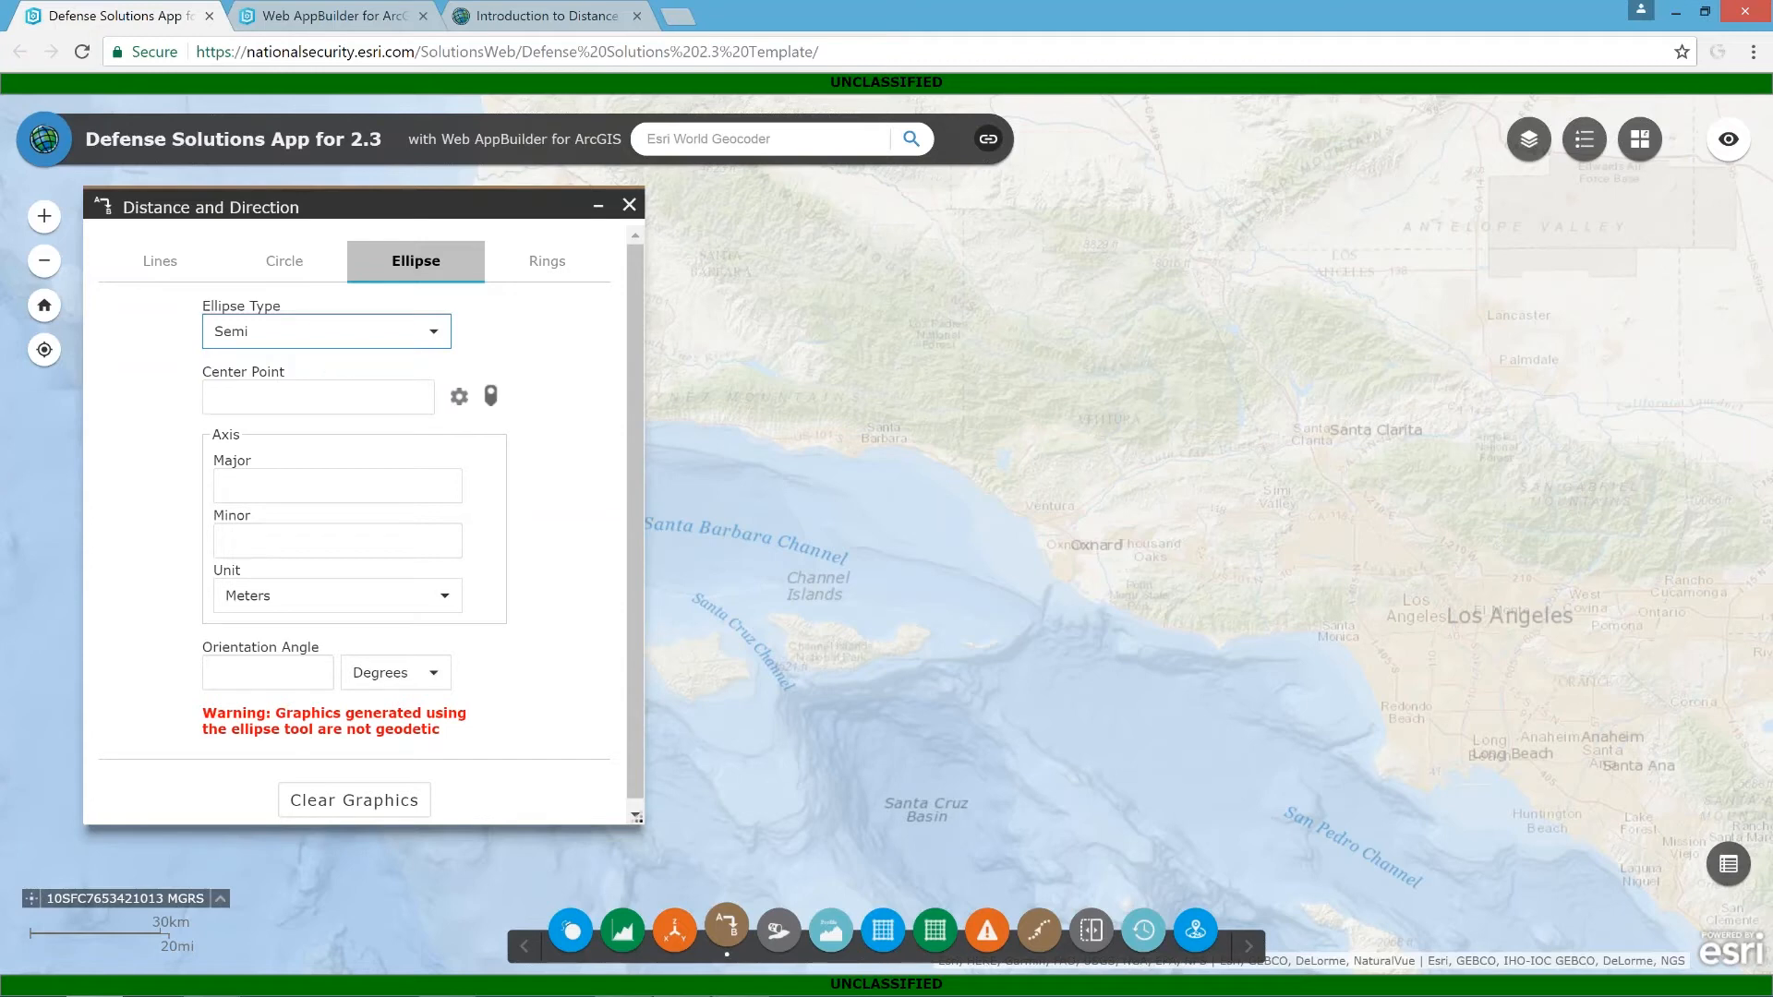
left_click(490, 395)
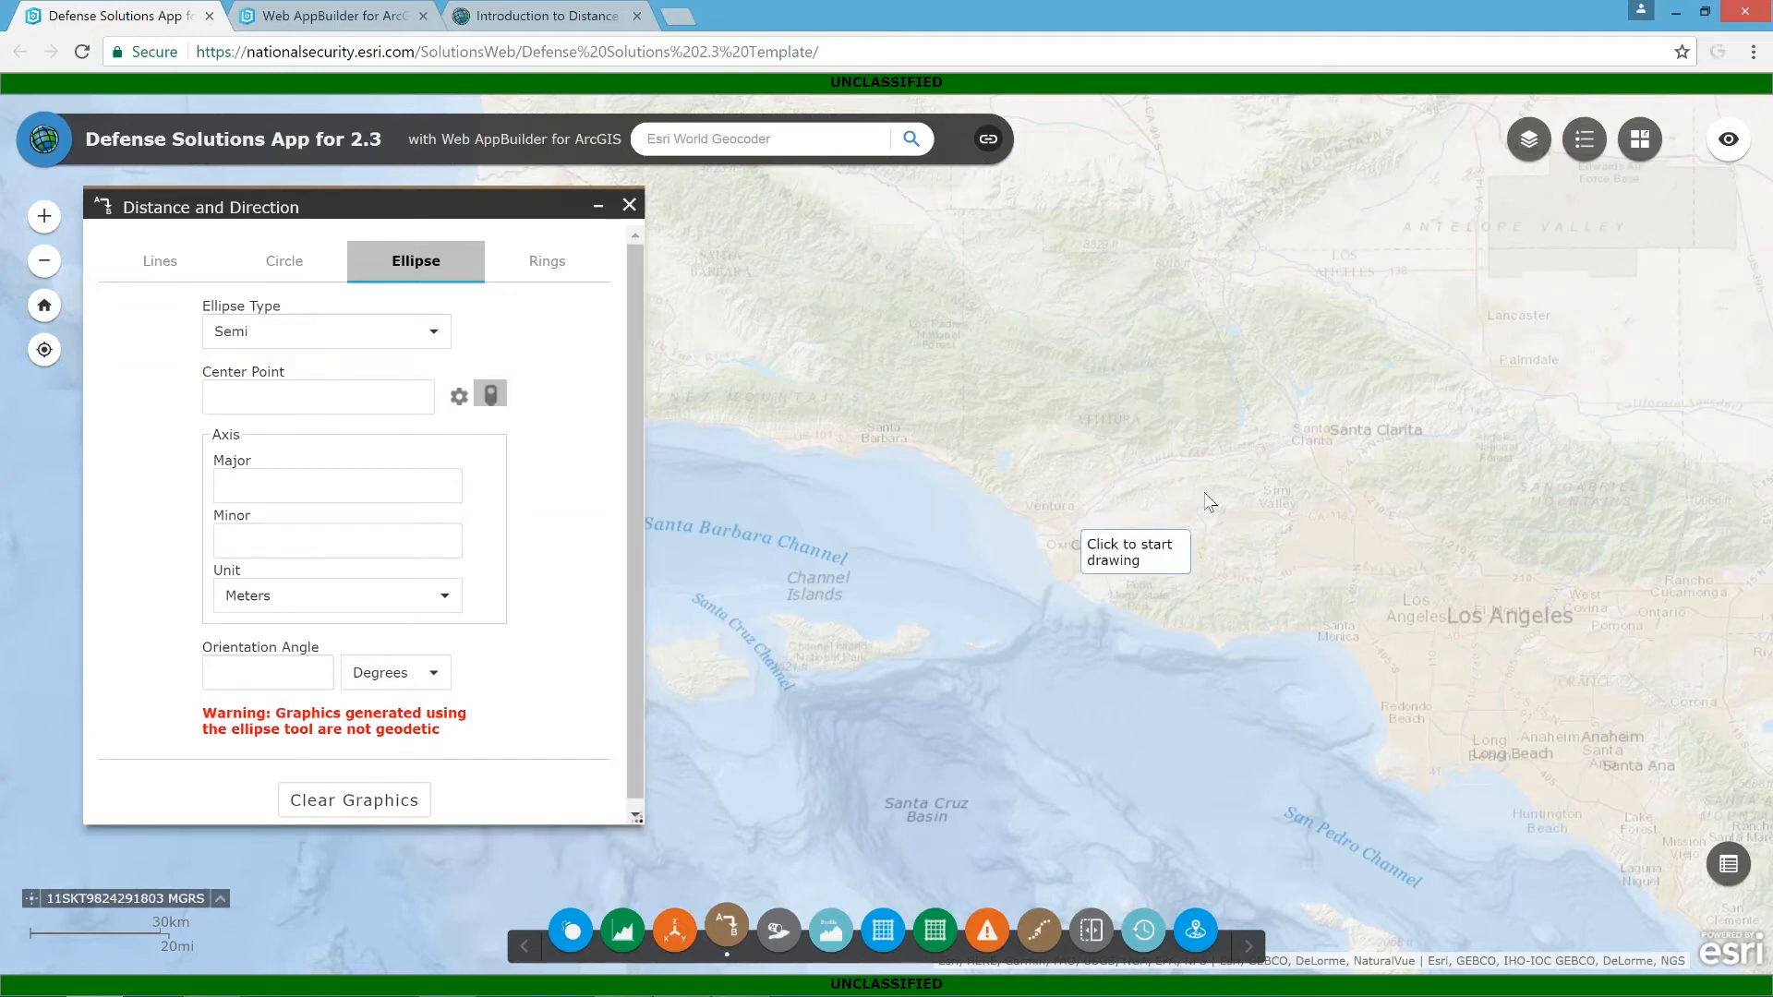
left_click(1122, 473)
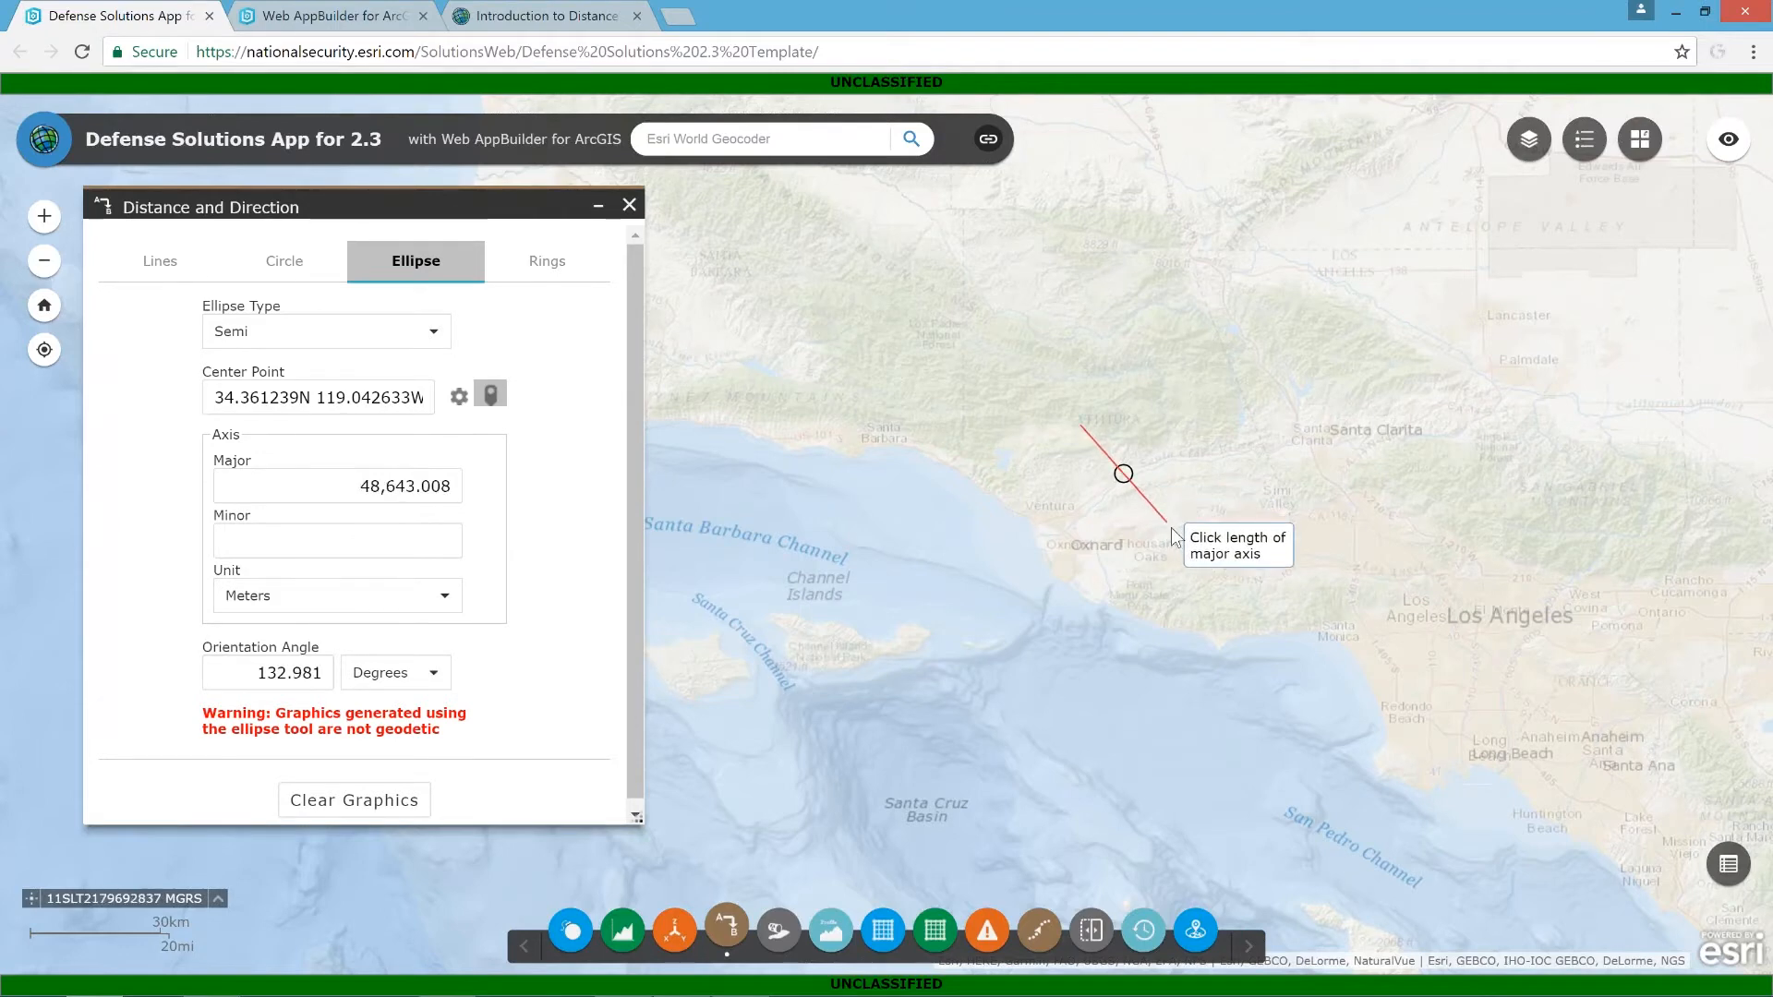
left_click(1255, 627)
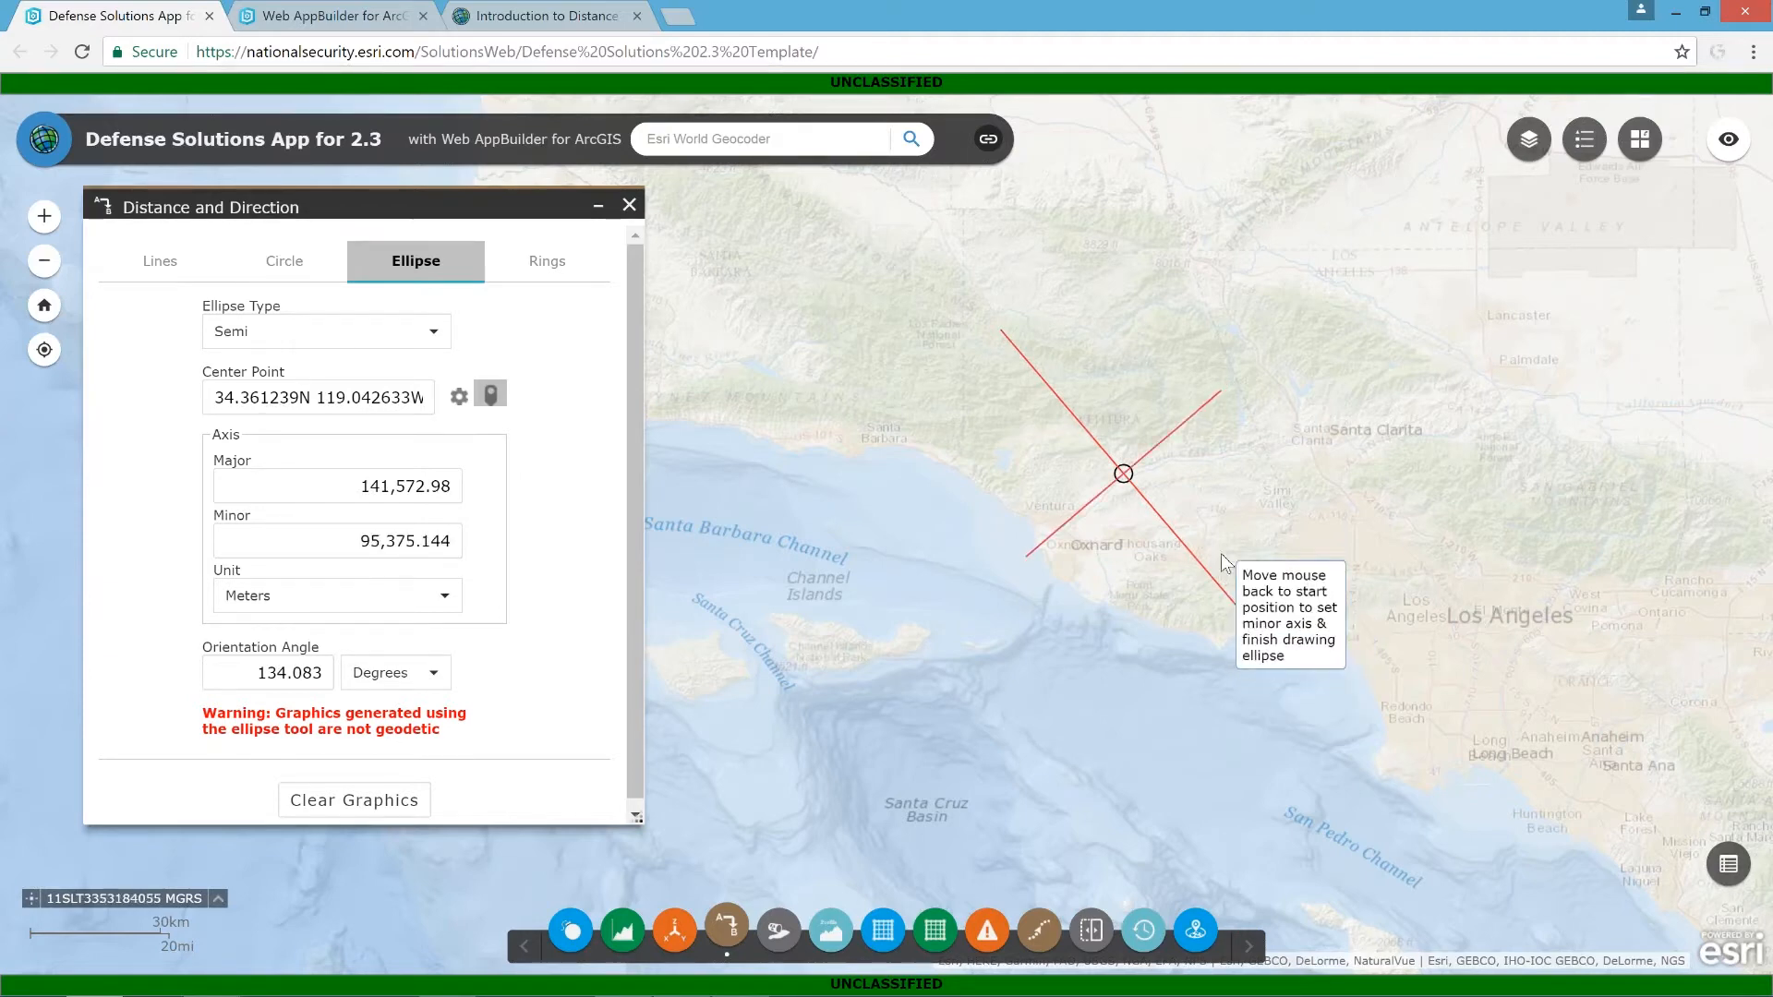
left_click(1225, 507)
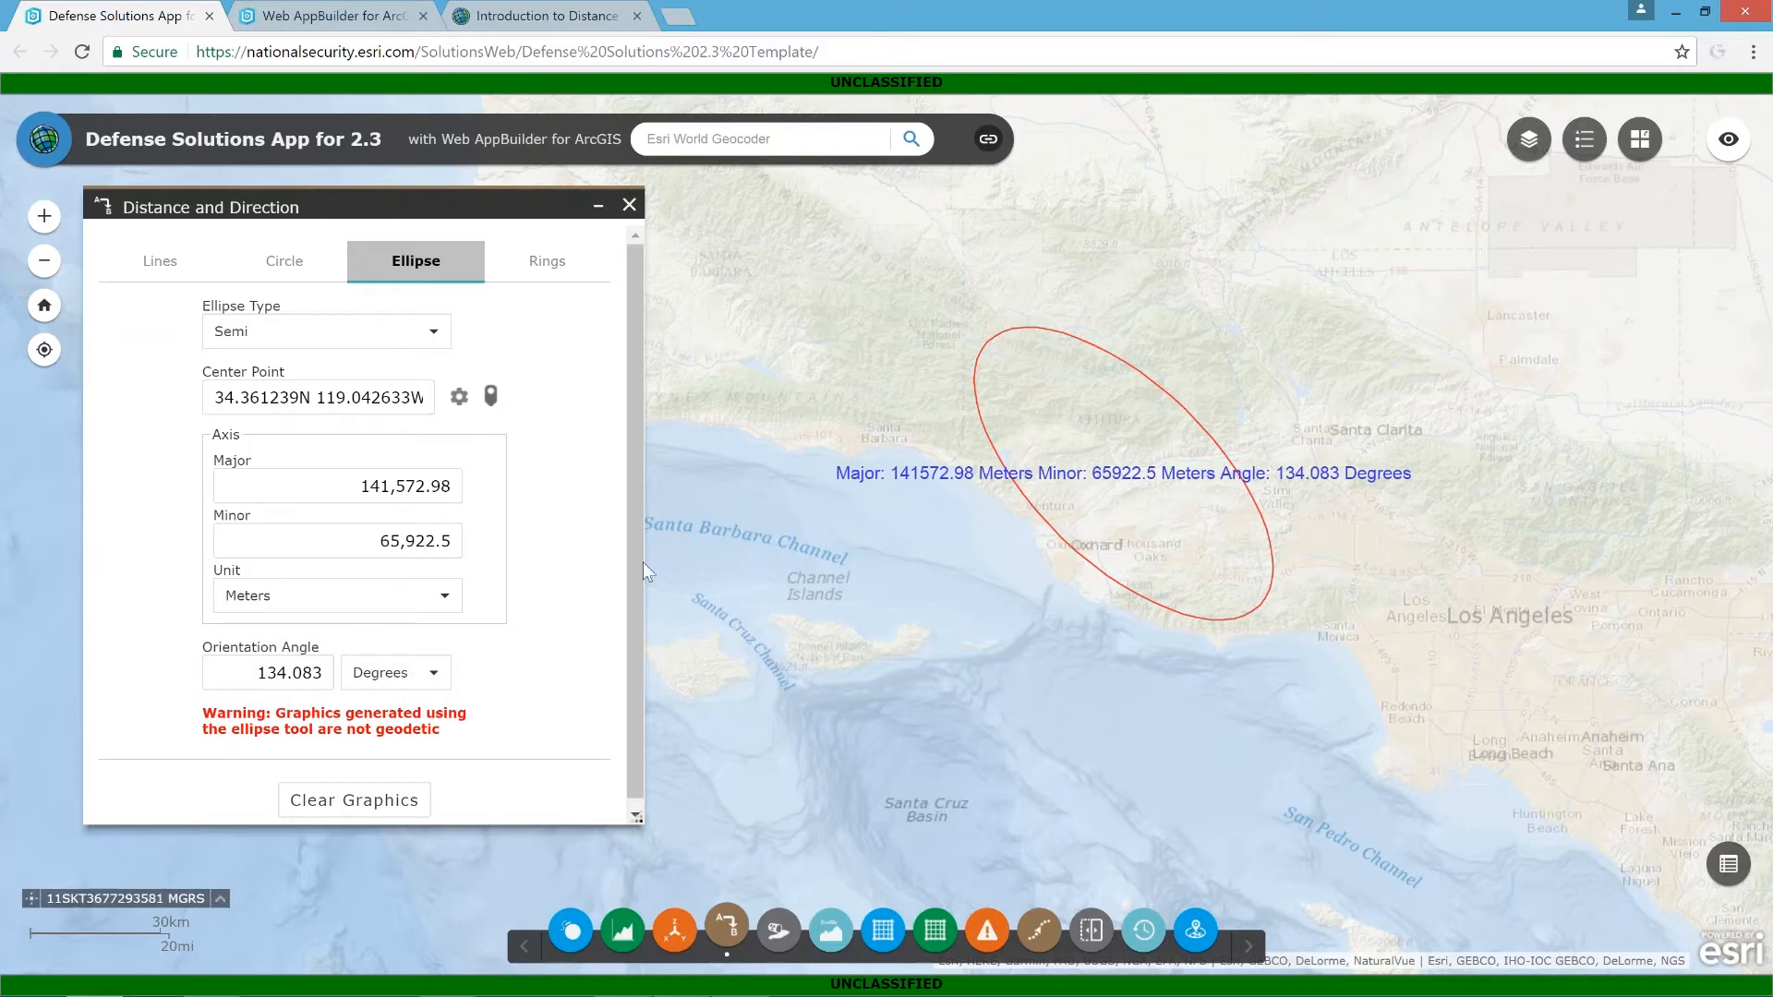
Clear the drawn ellipse and paste 34.0522° N, 118.2437° W as the center point for a new ellipse
left_click(354, 799)
left_click(387, 397)
right_click(381, 395)
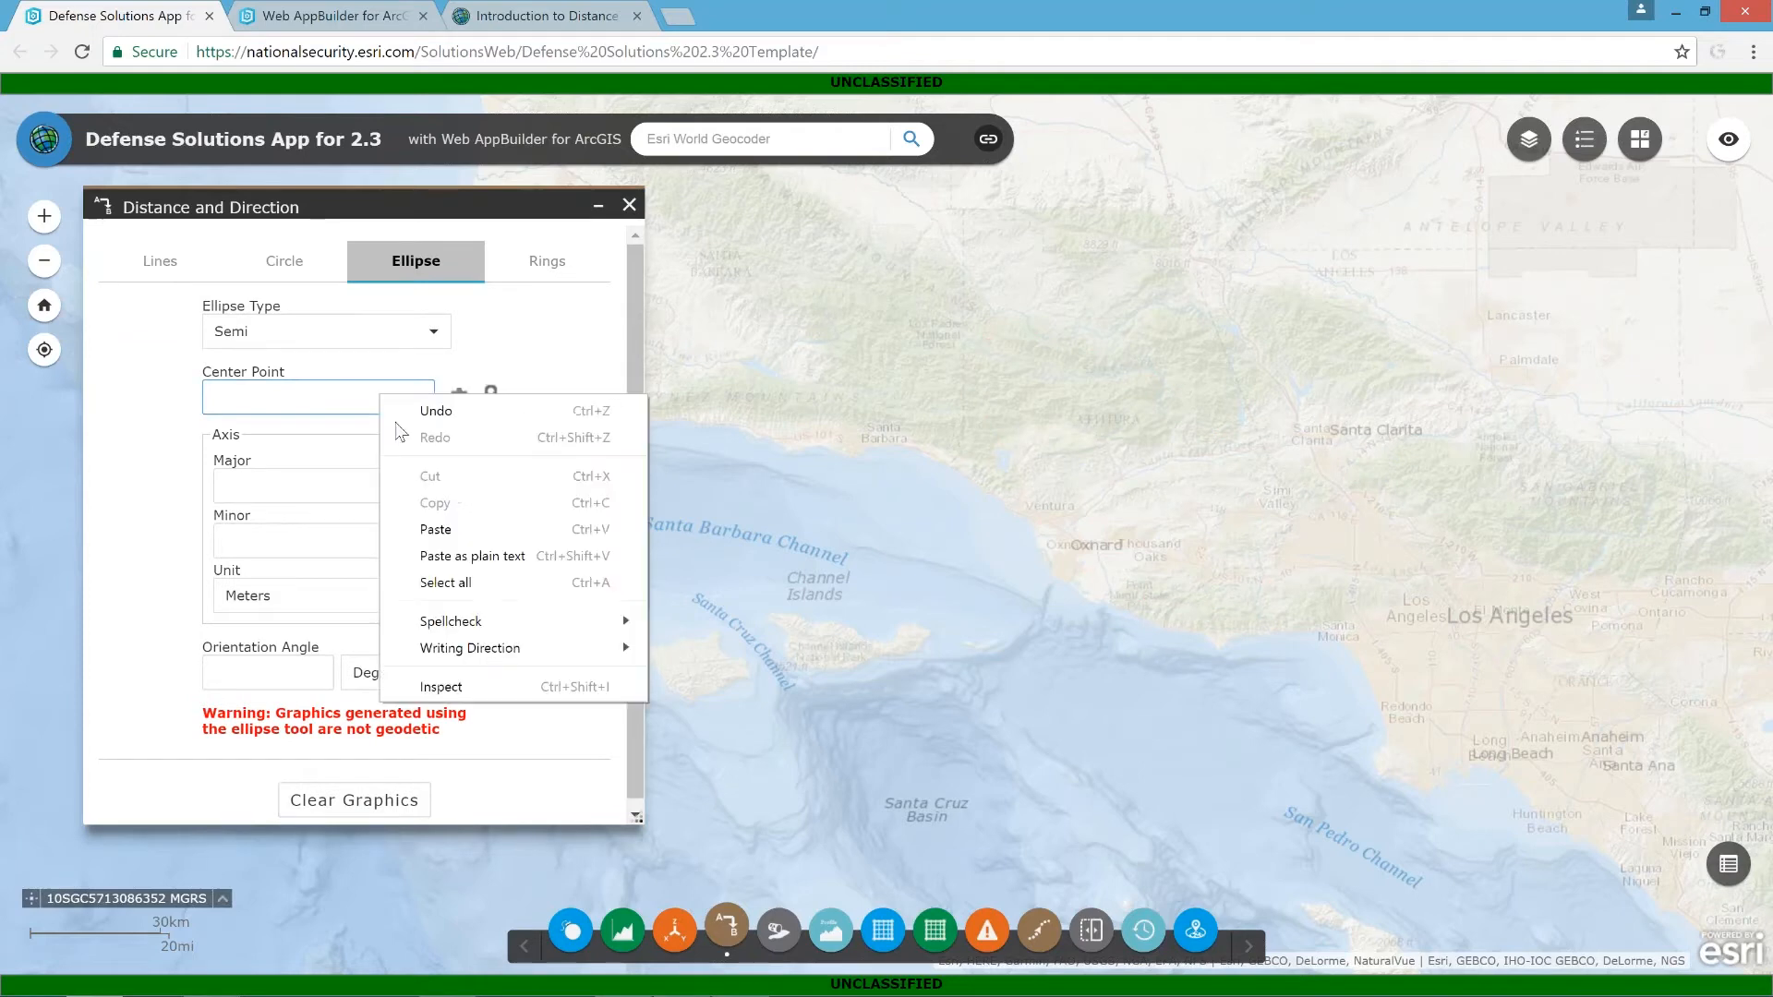
left_click(434, 529)
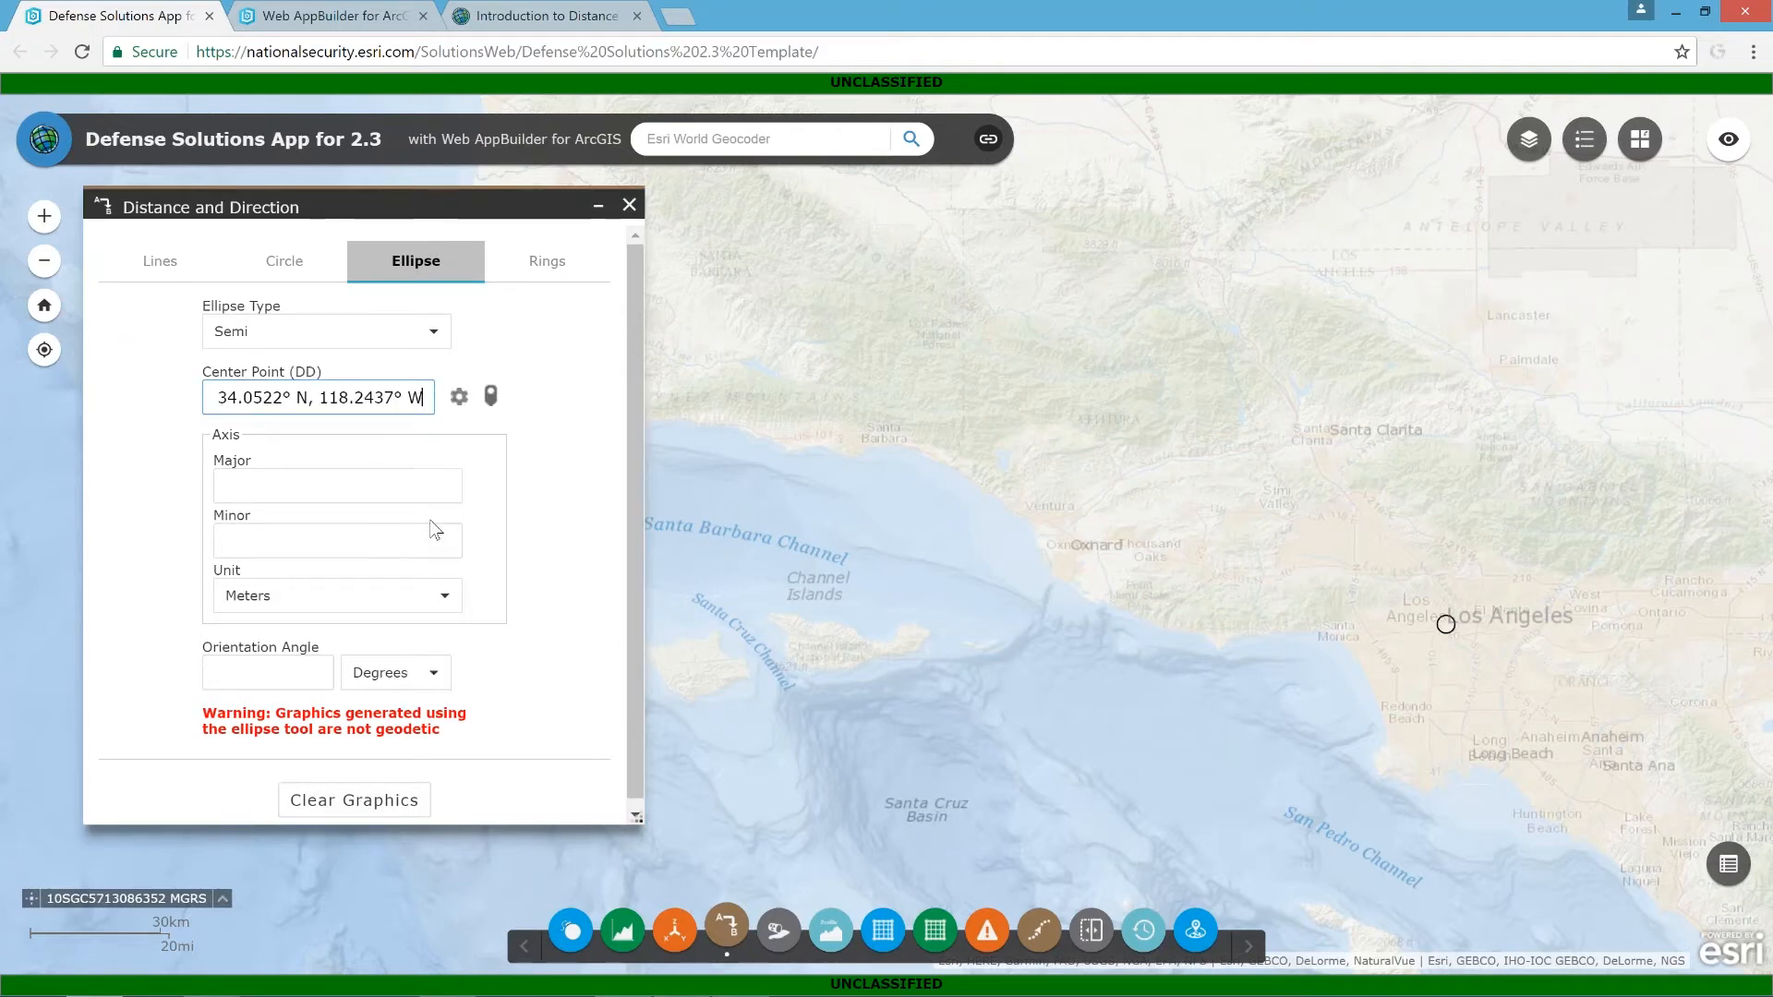
Create the ellipse with a major axis of 50 and minor axis of 25 kilometers, oriented at 45 degrees
left_click(420, 494)
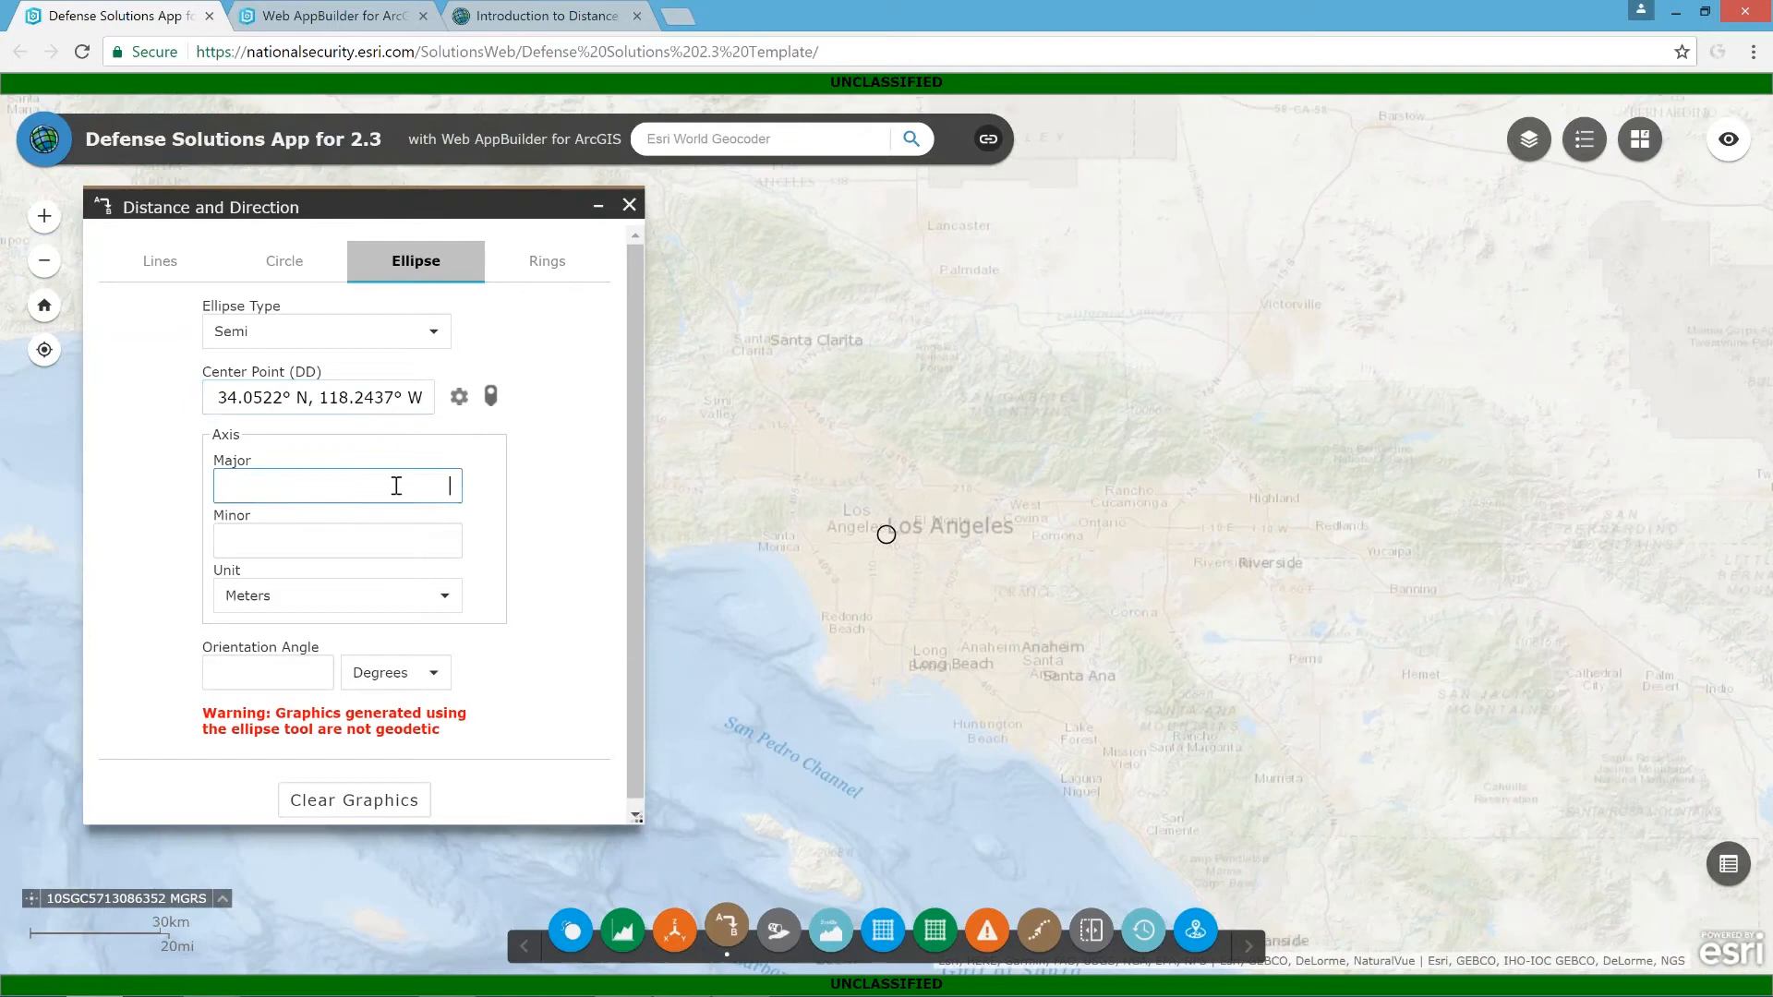
type("50")
left_click(286, 548)
type("25")
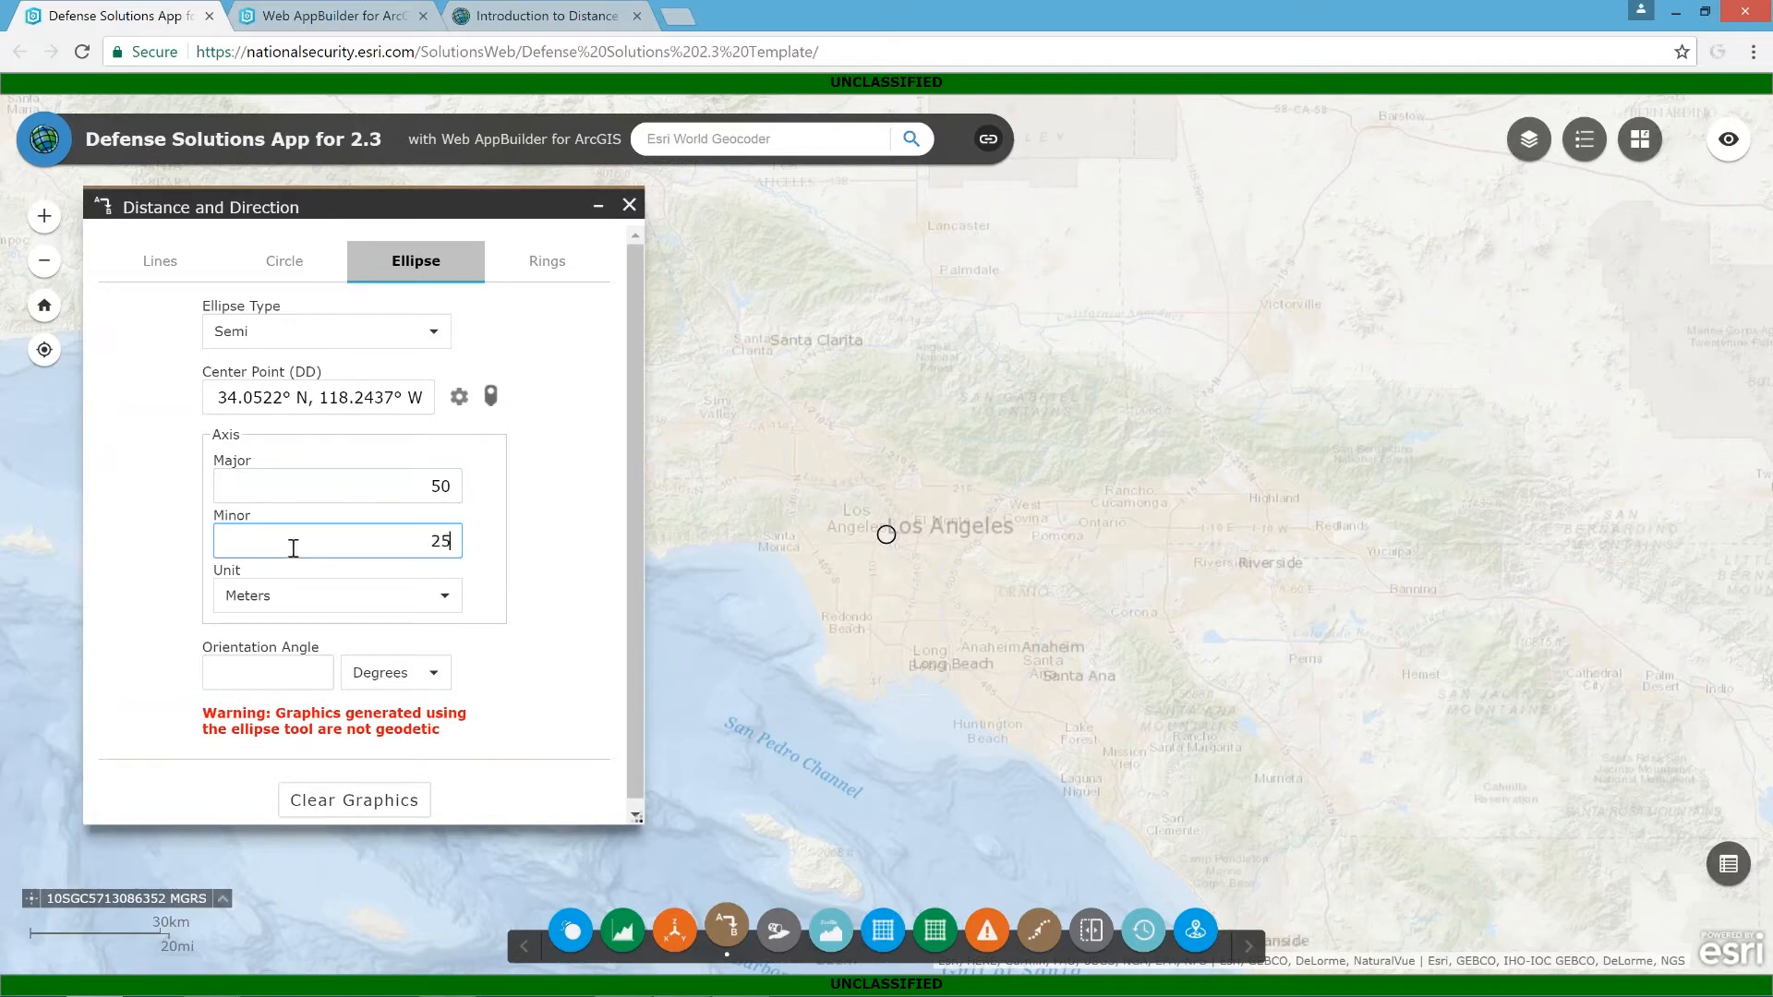
left_click(359, 598)
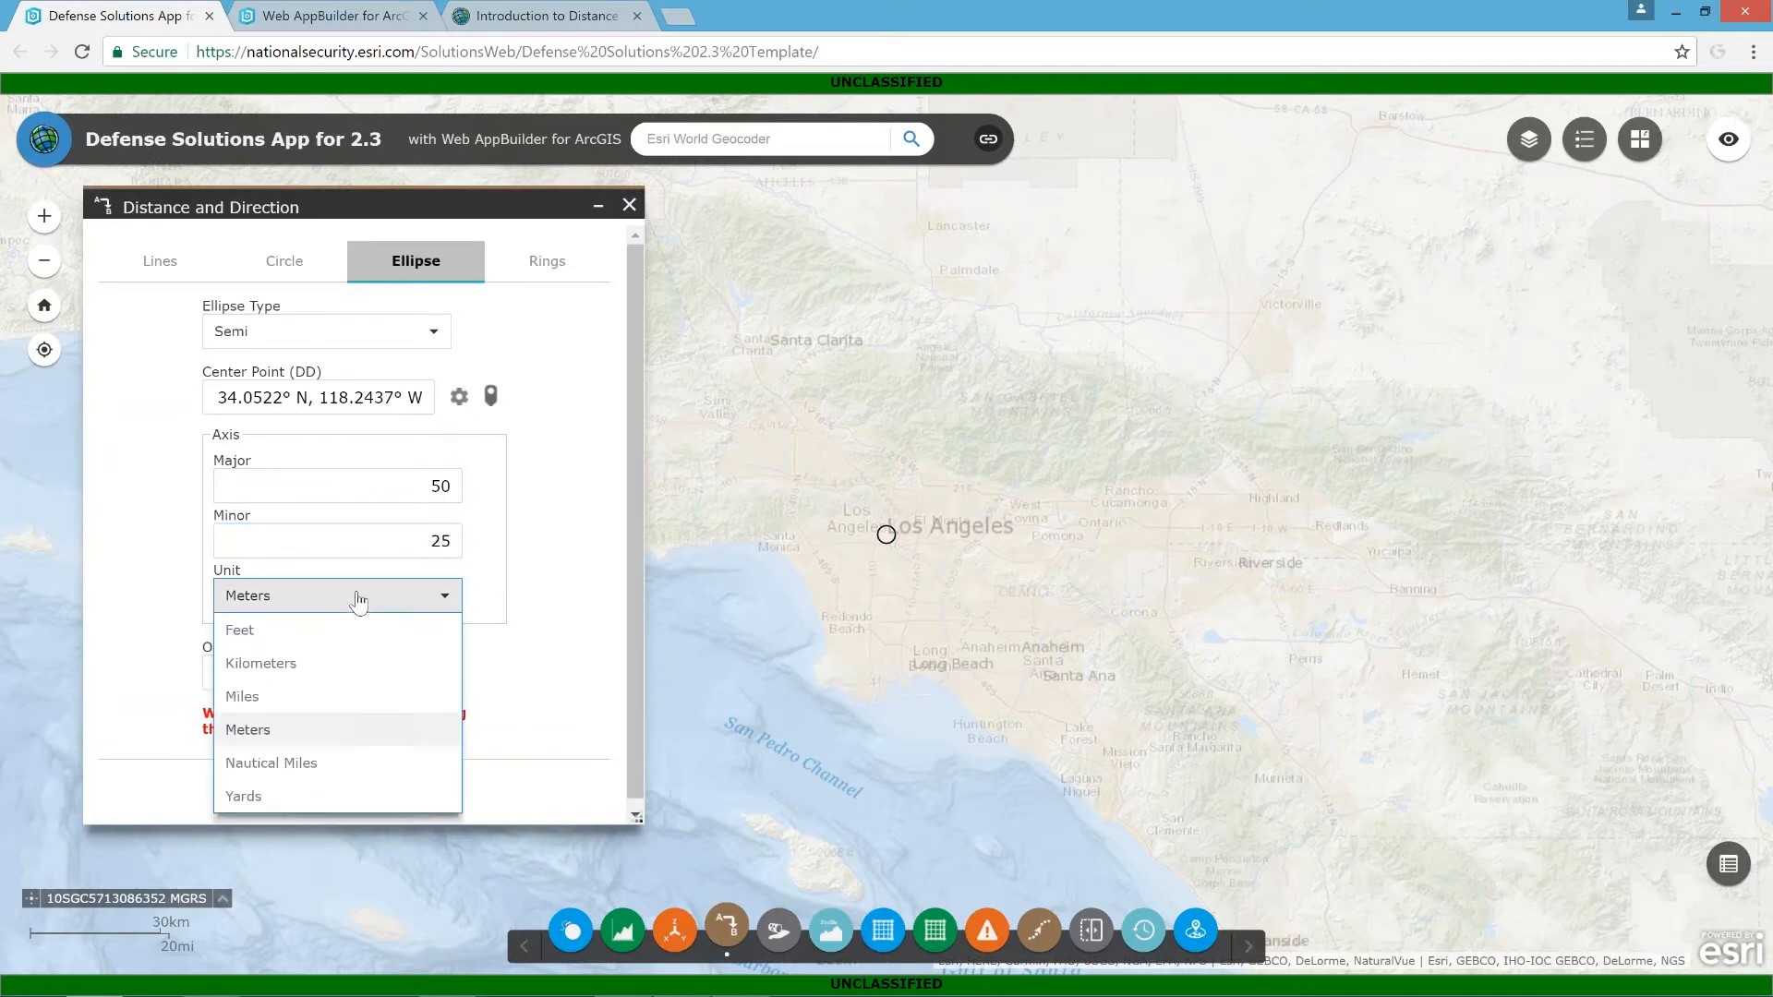
left_click(332, 664)
left_click(308, 670)
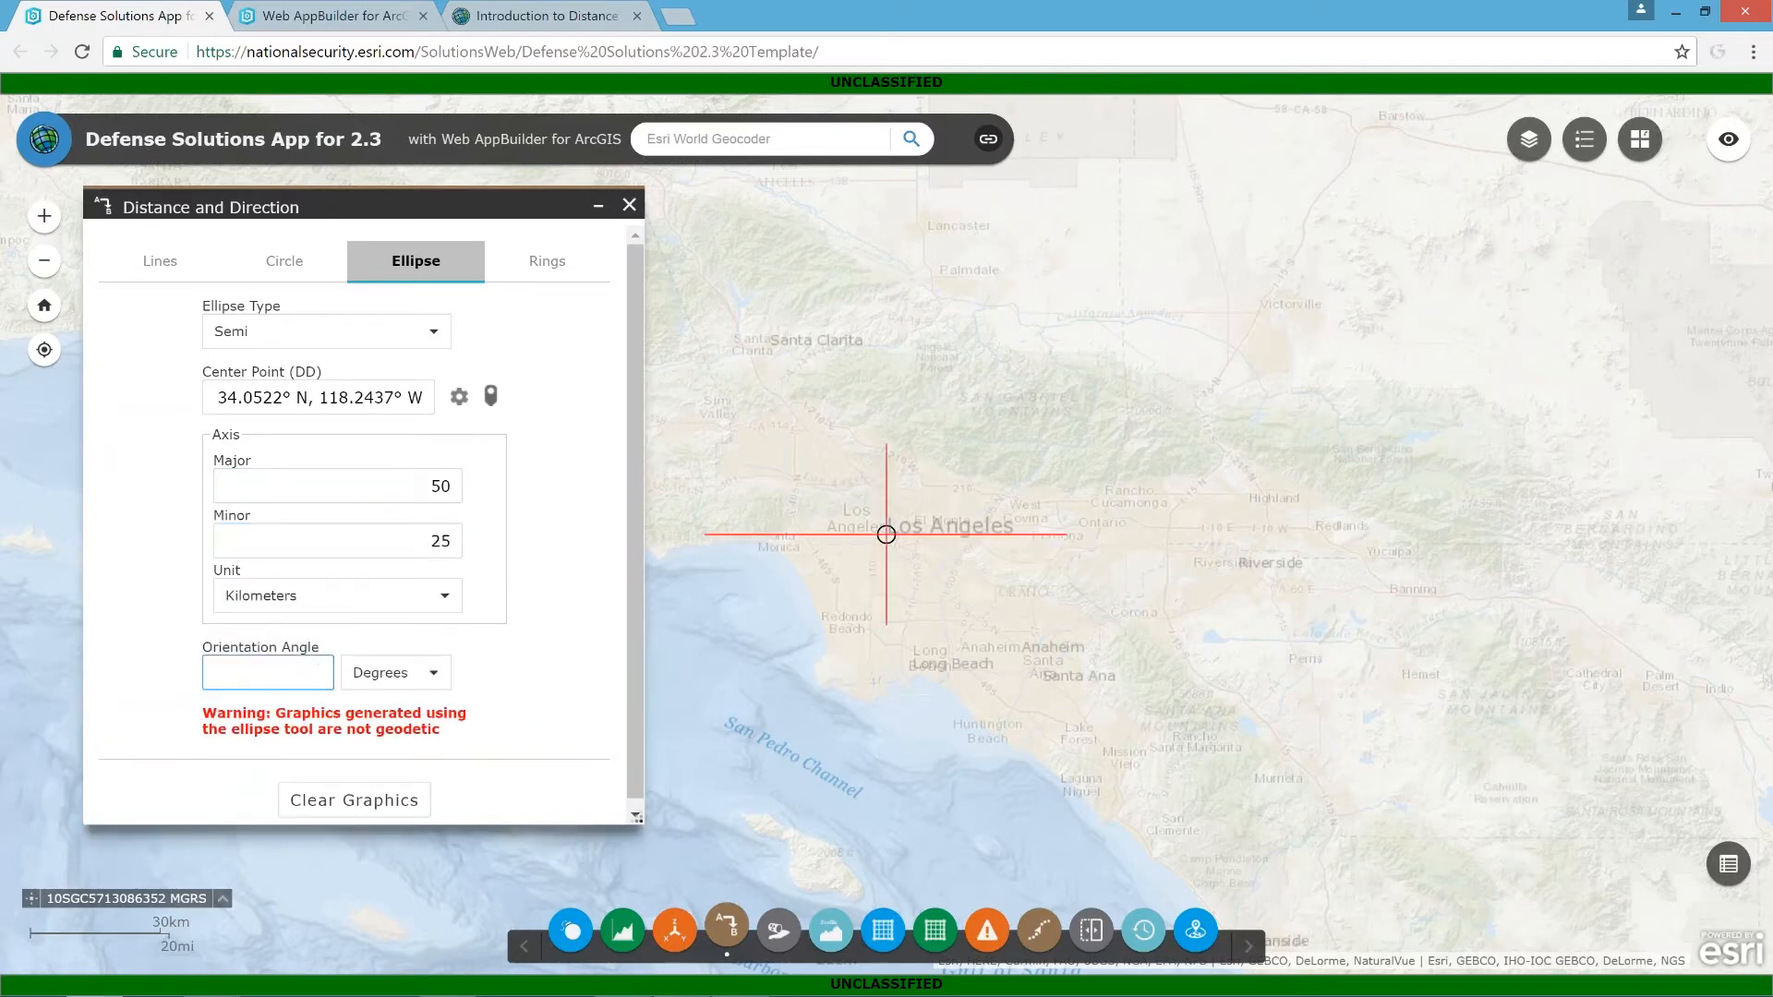
type("45")
key("Return")
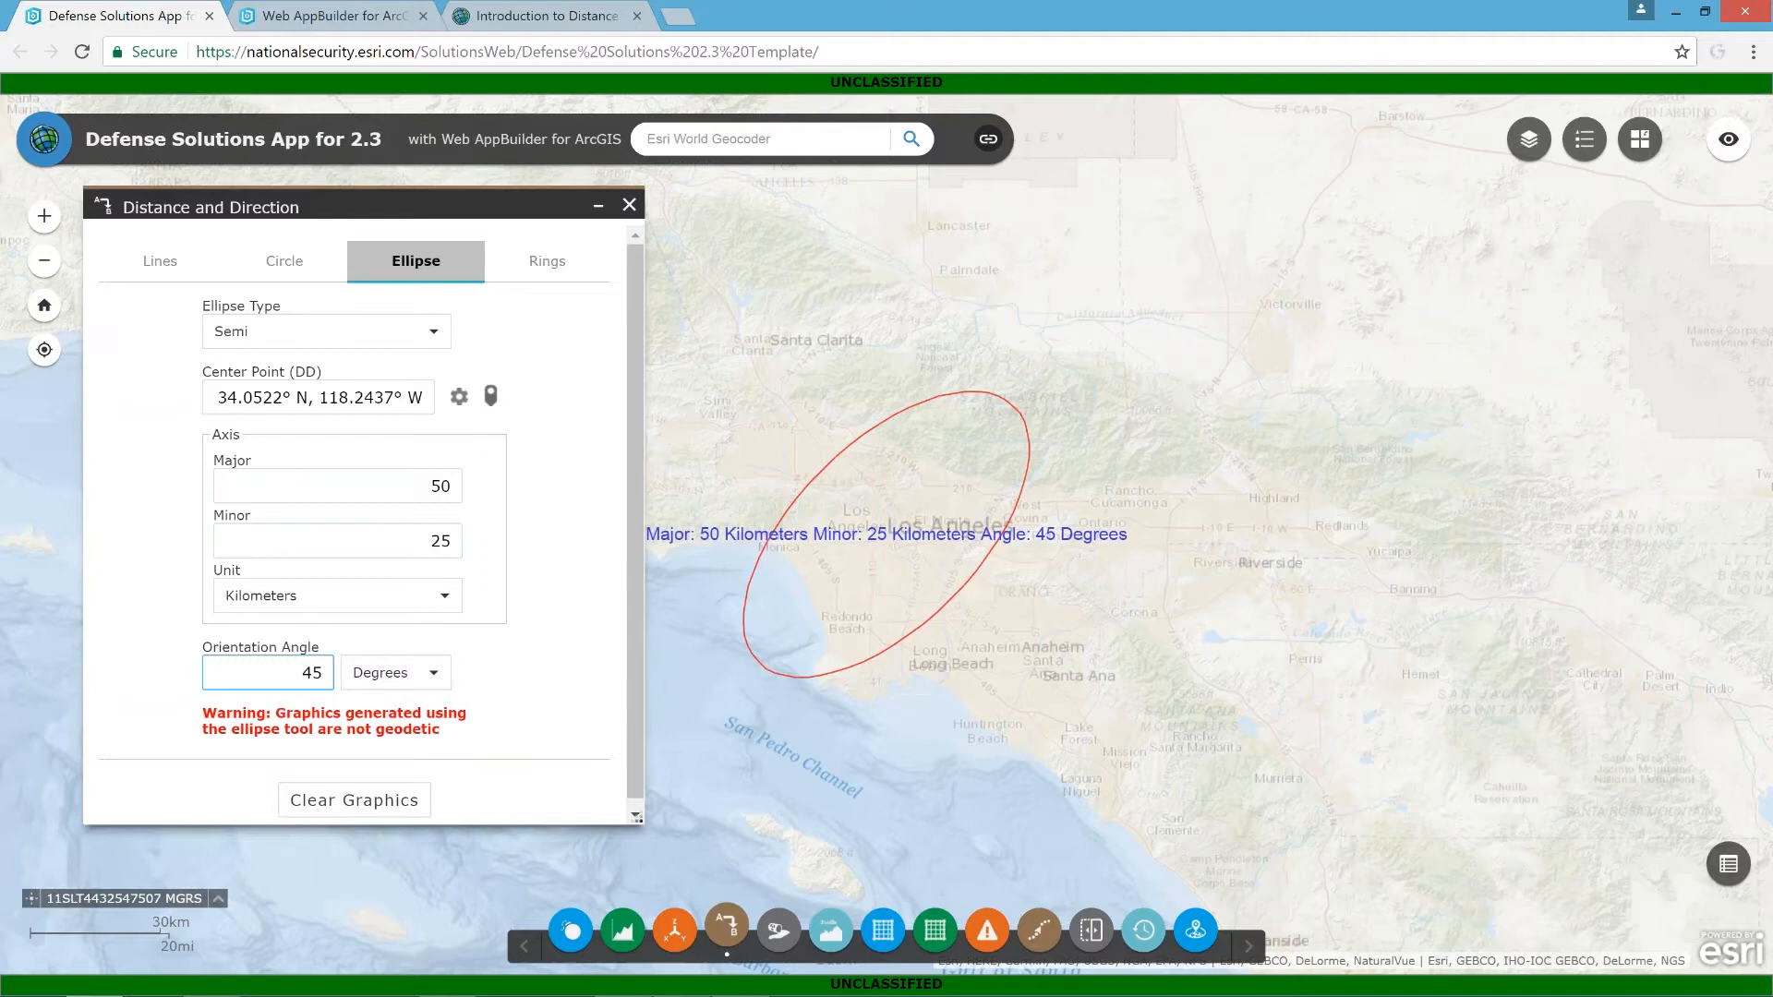
Clear the 50 by 25 kilometer ellipse drawn around Los Angeles
left_click_drag(713, 636, 773, 637)
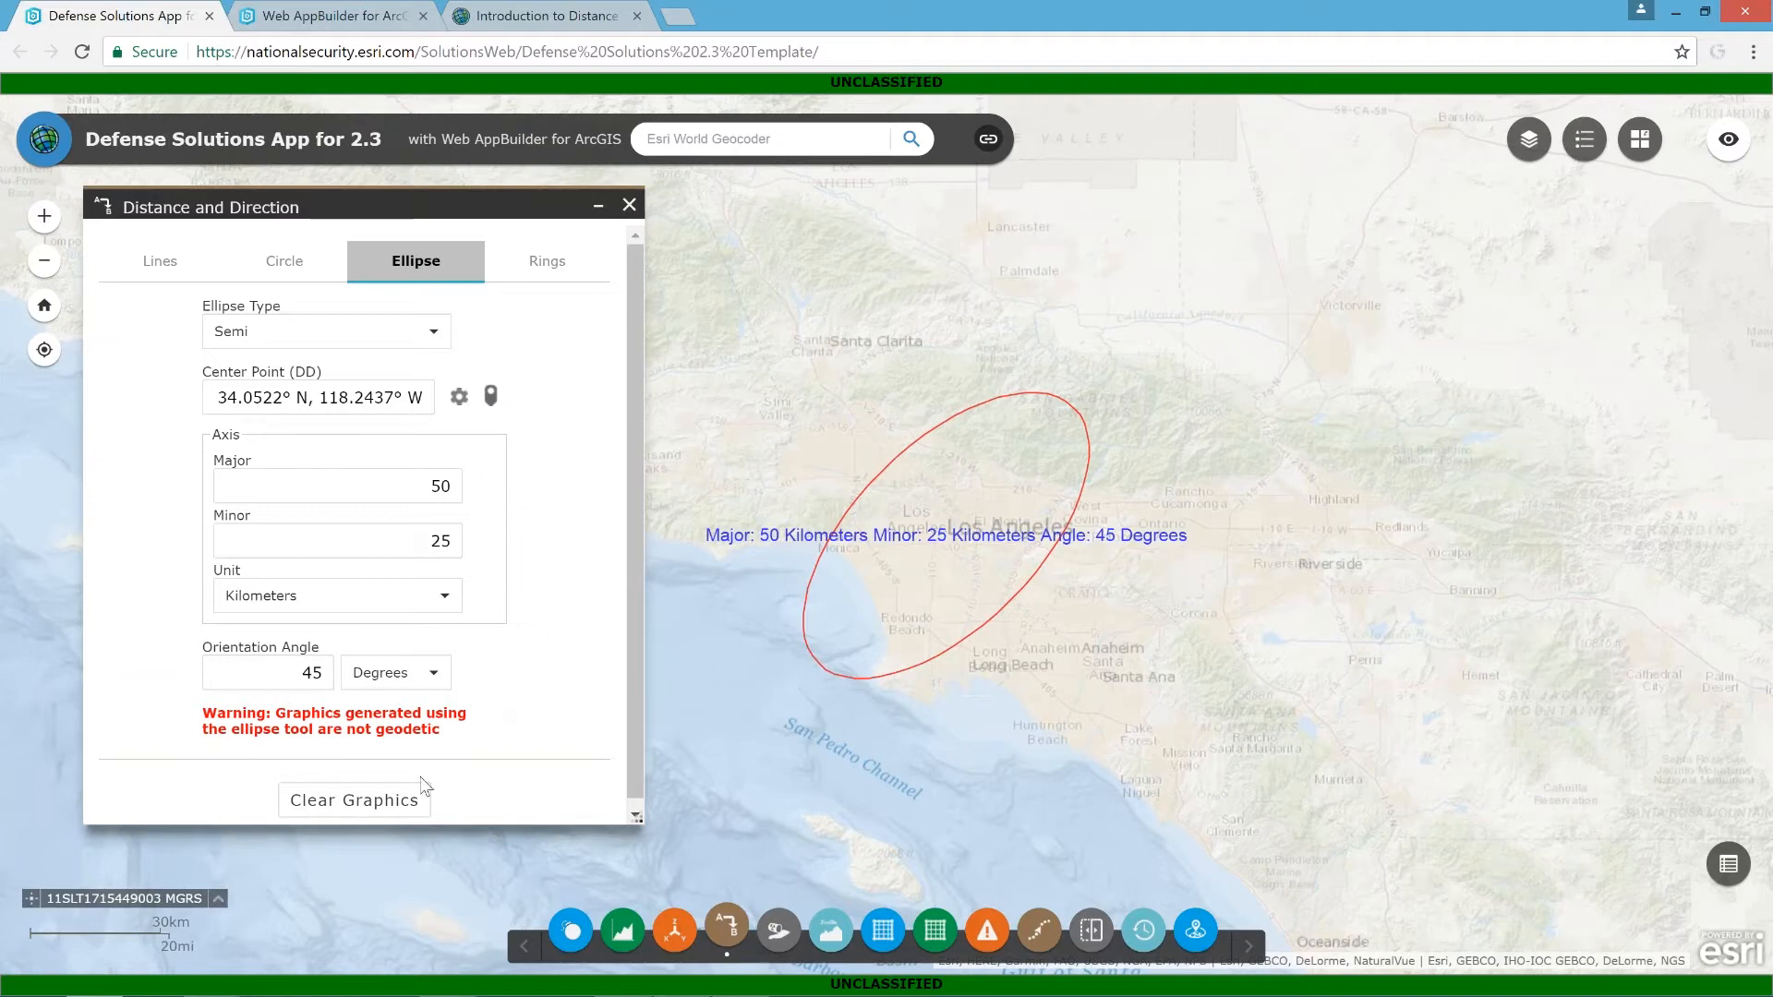
left_click(412, 807)
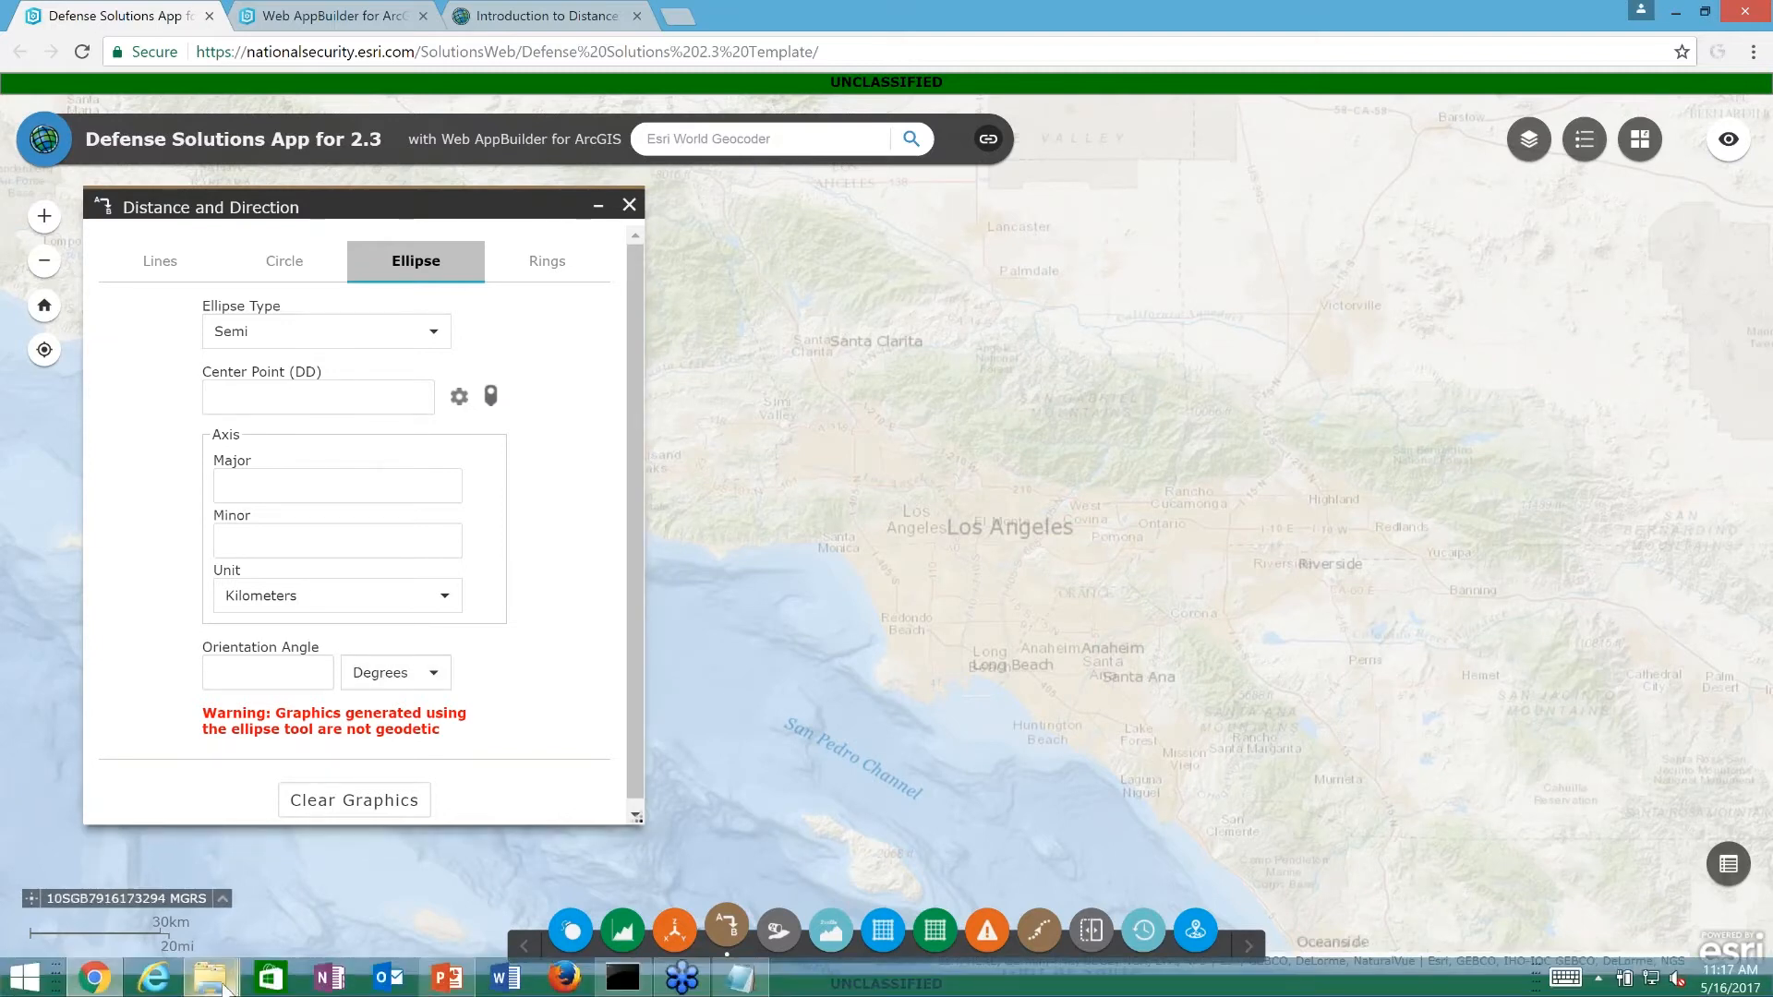
Switch to the MilitaryToolsforArcGIS1.0 (1) folder in File Explorer and open Web AppBuilder Developer Edition > Widgets > DistanceAndDirection
mouse_move(211, 977)
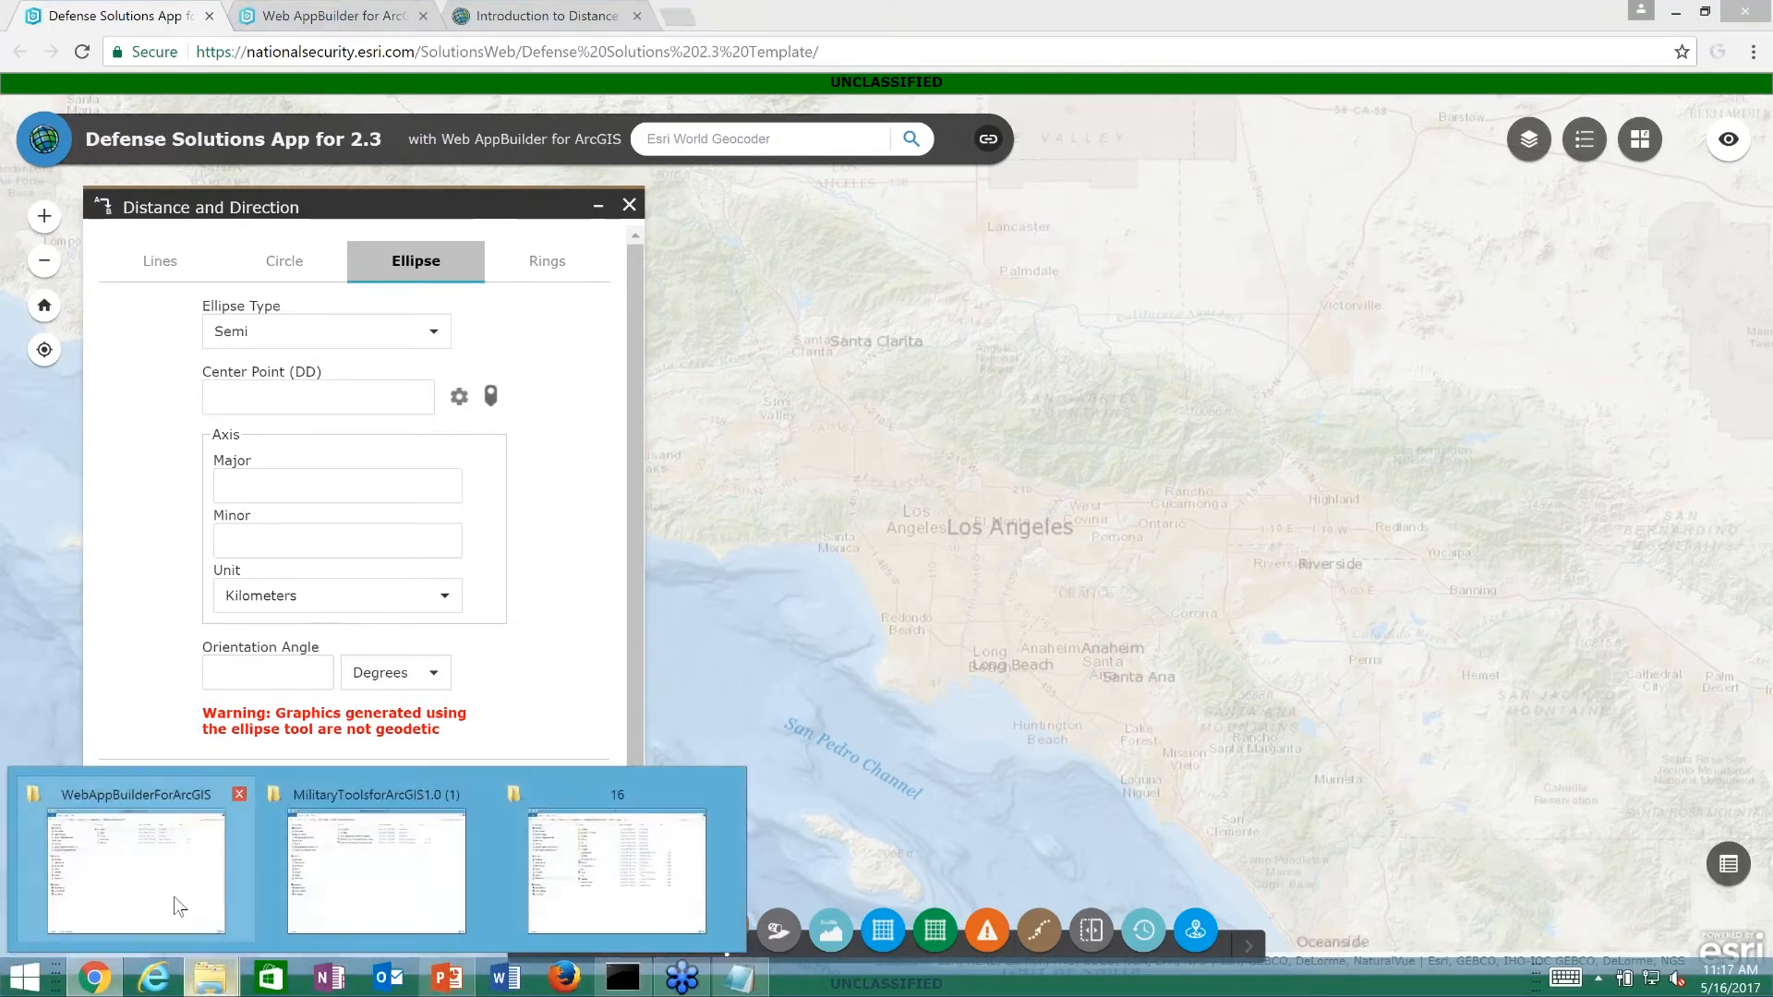
left_click(375, 895)
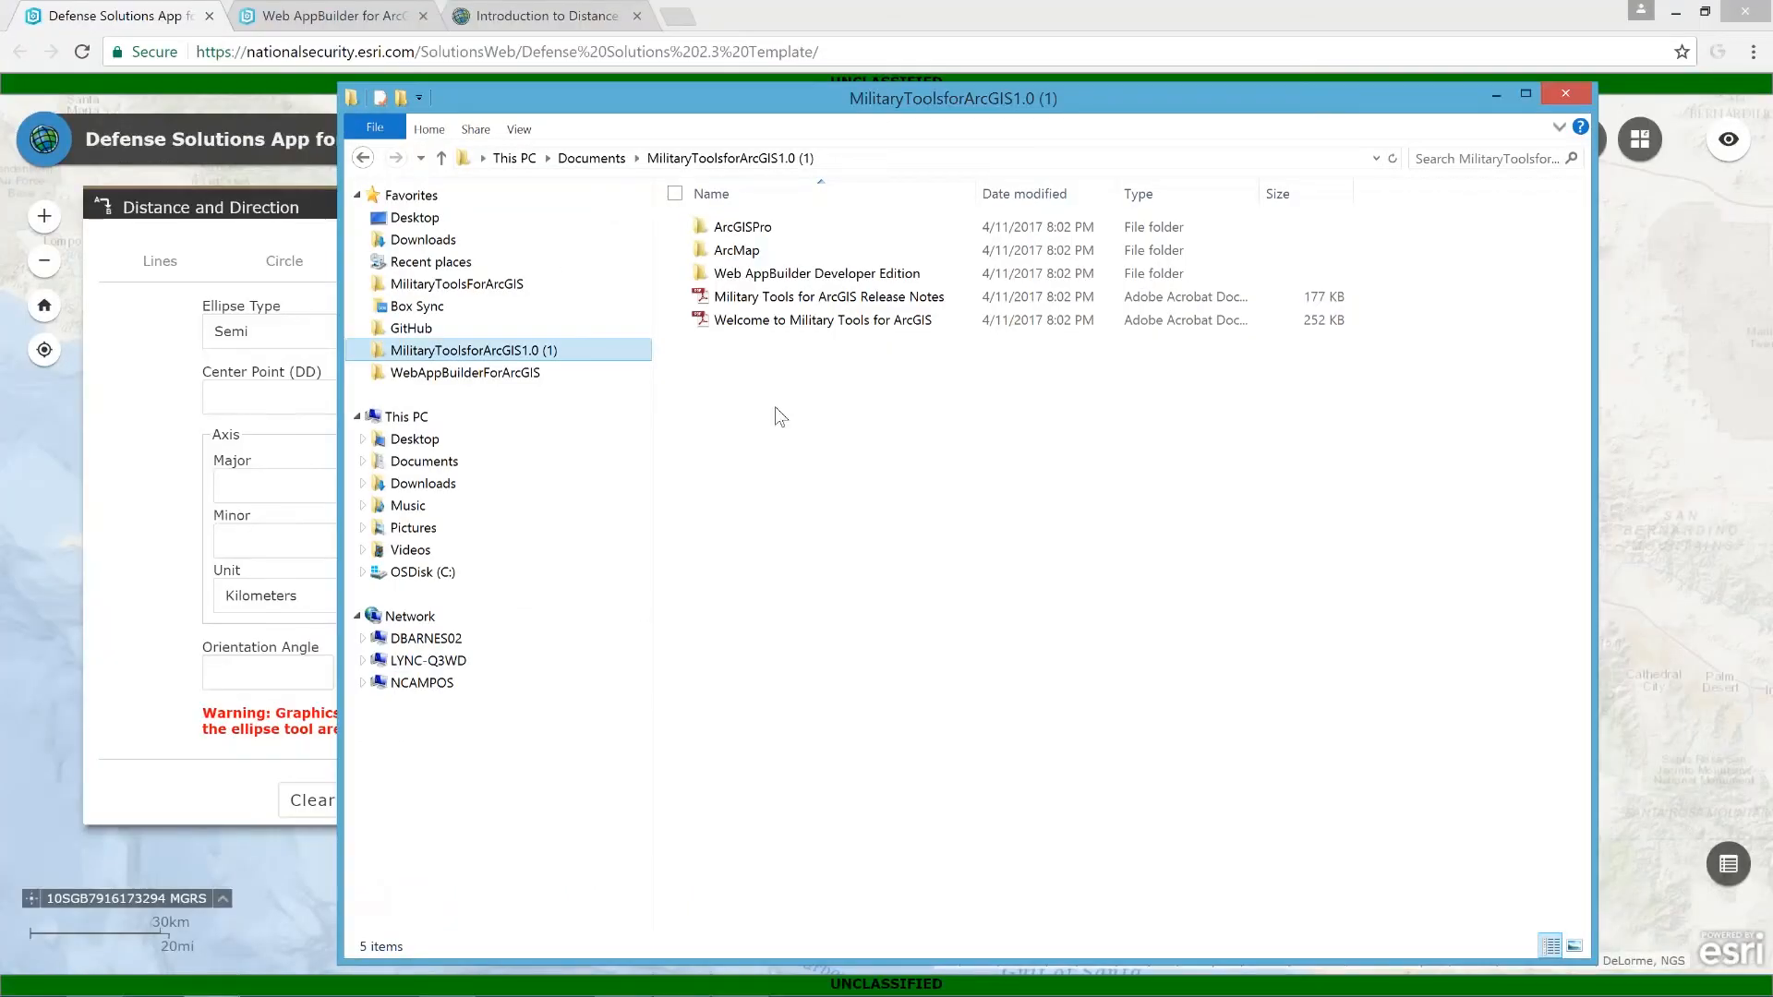
left_click(792, 239)
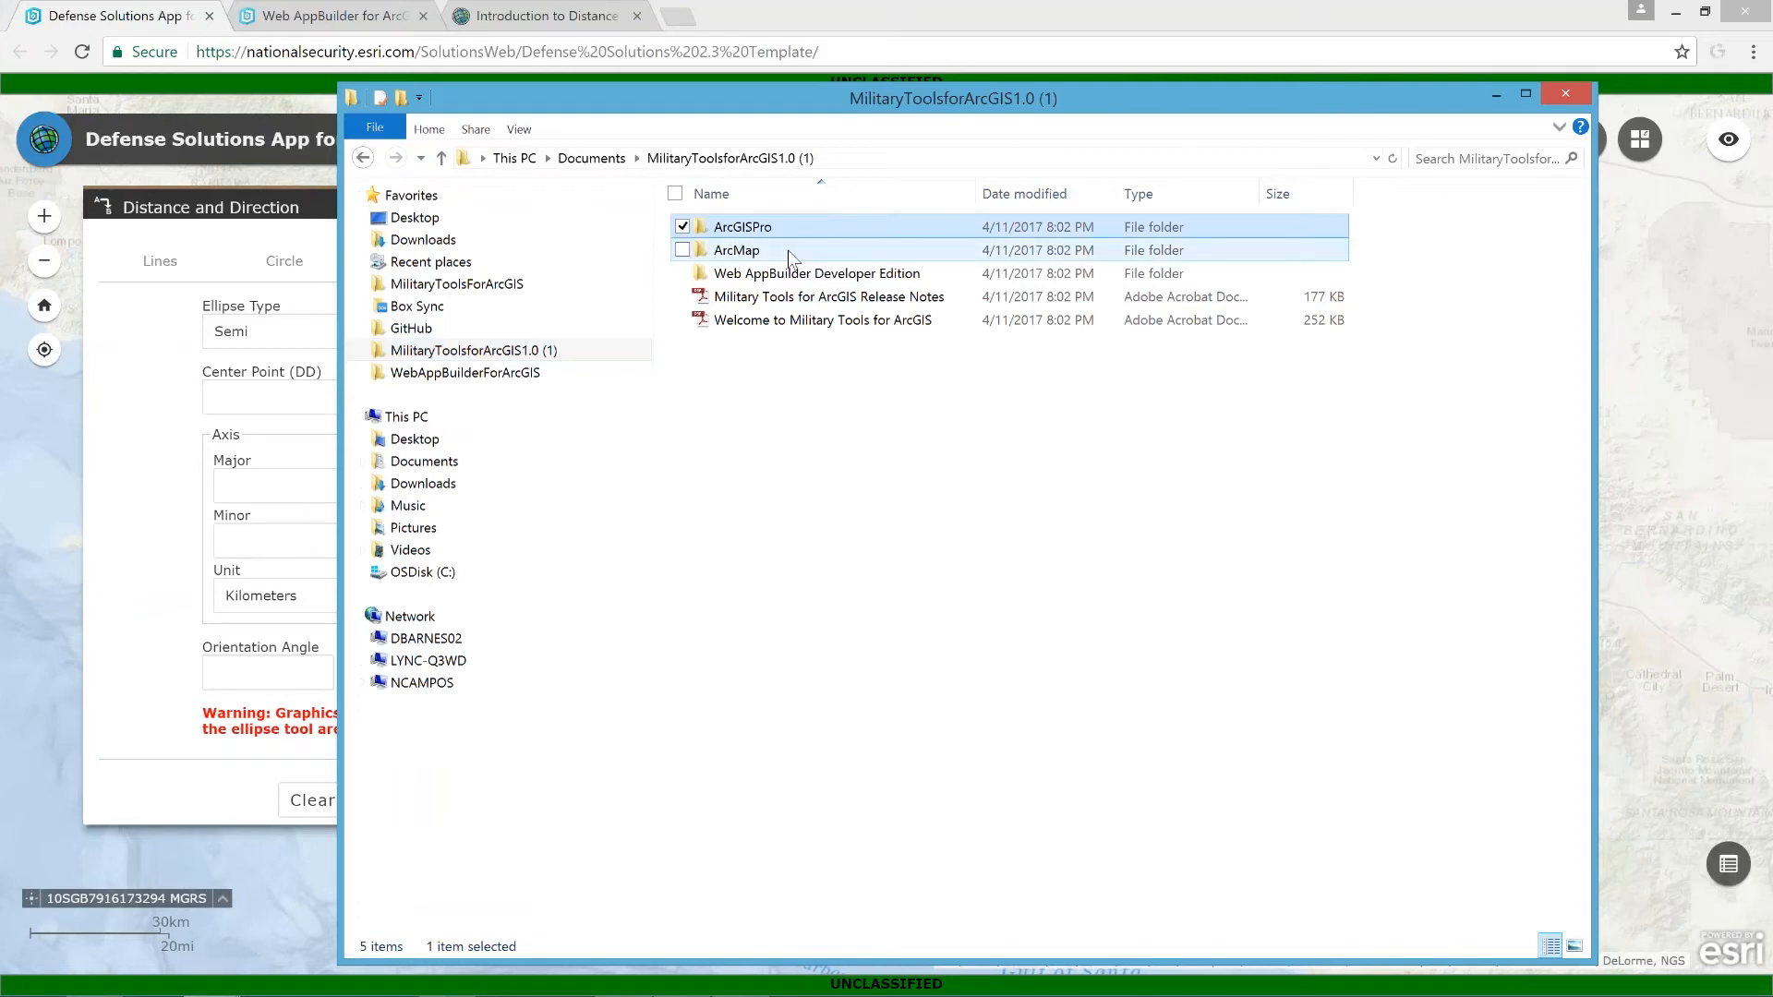
left_click(790, 257)
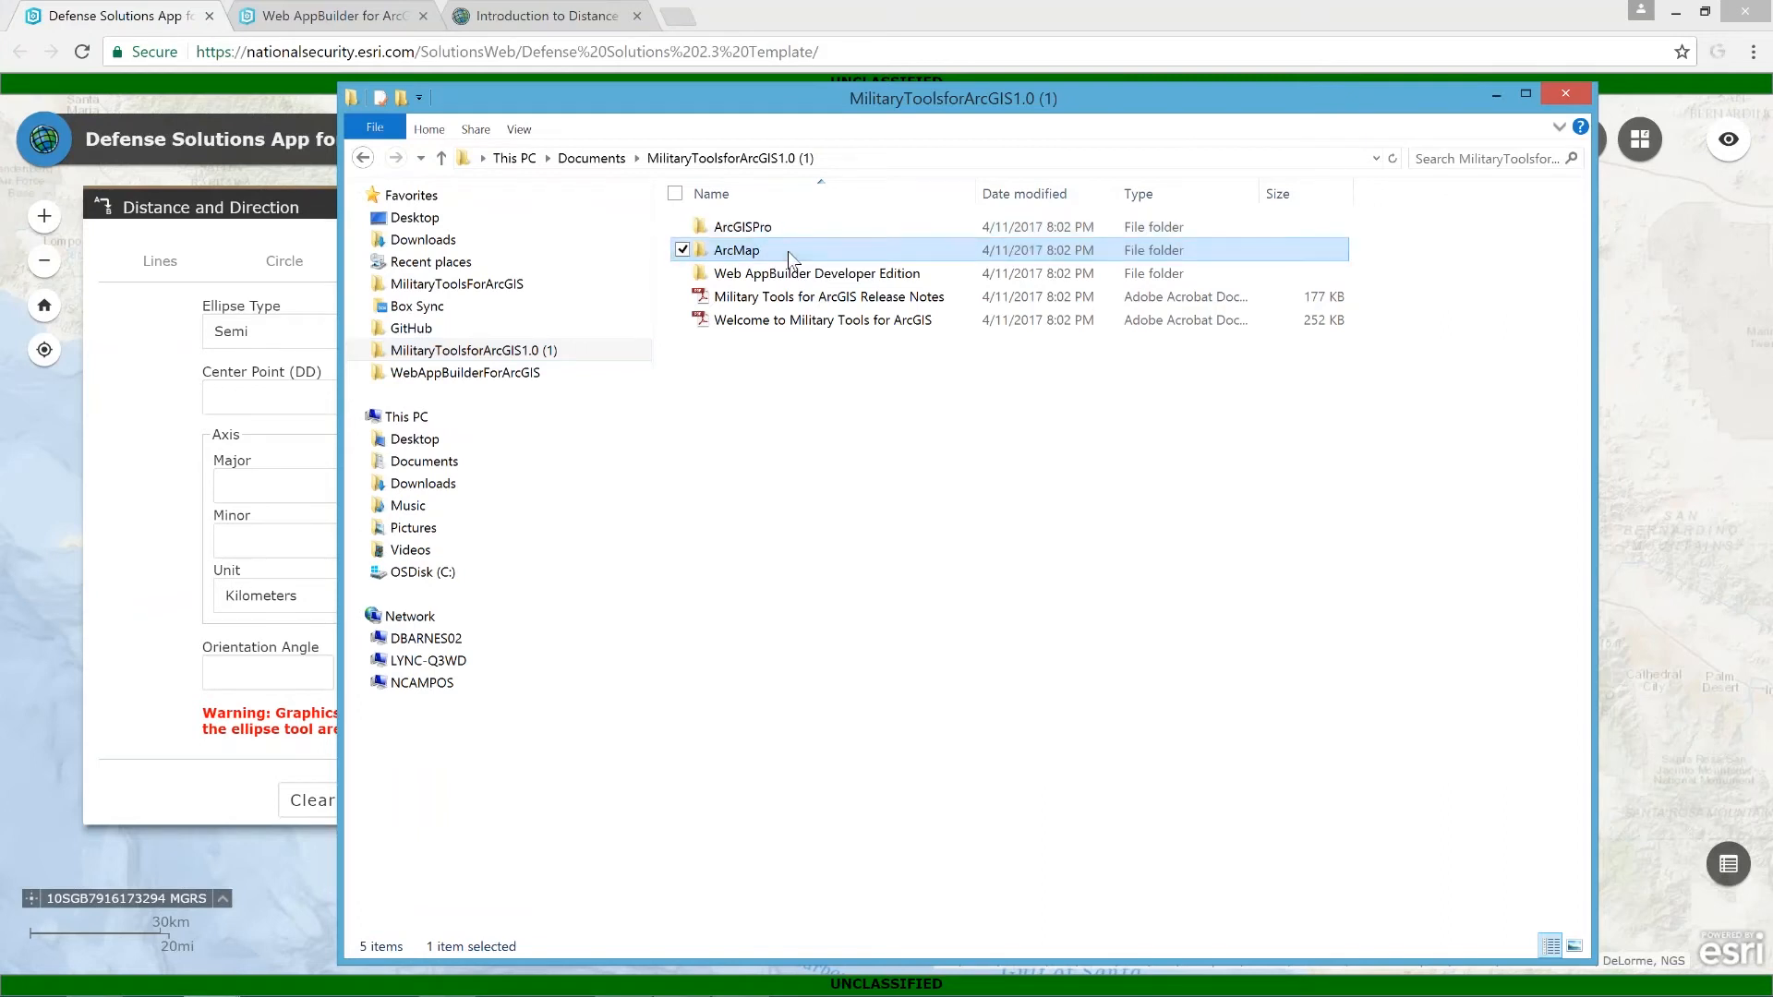
left_click(961, 281)
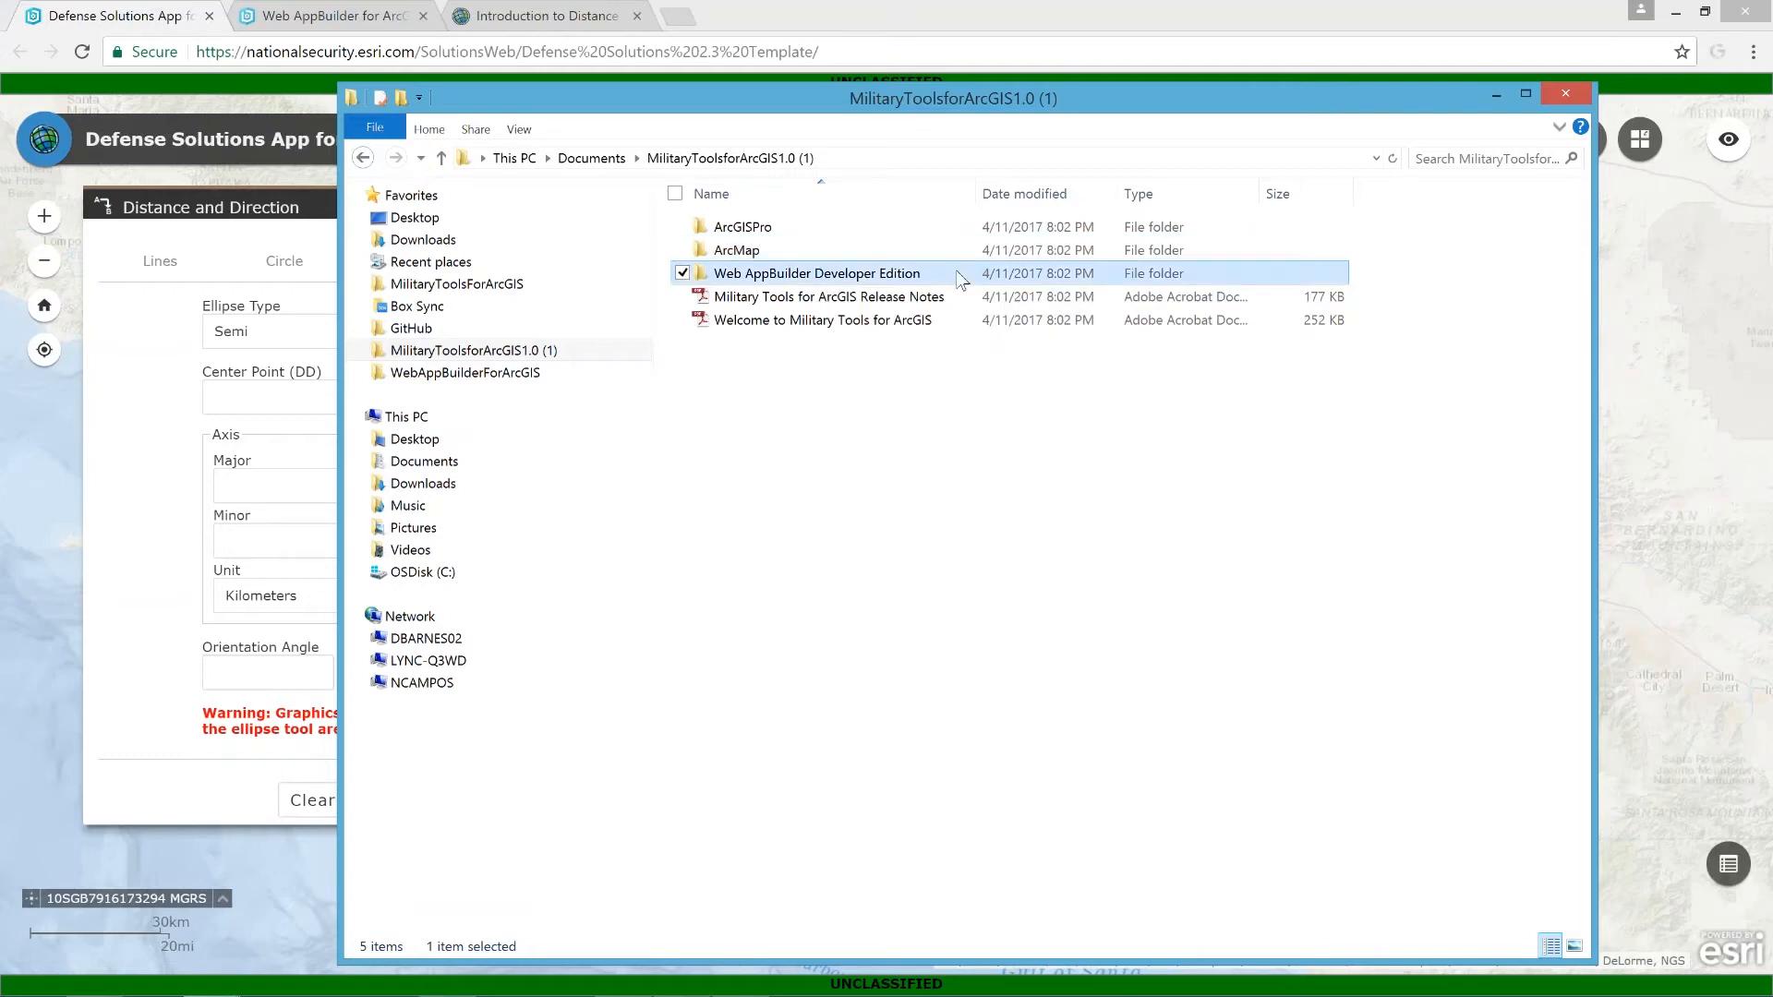
double_click(961, 281)
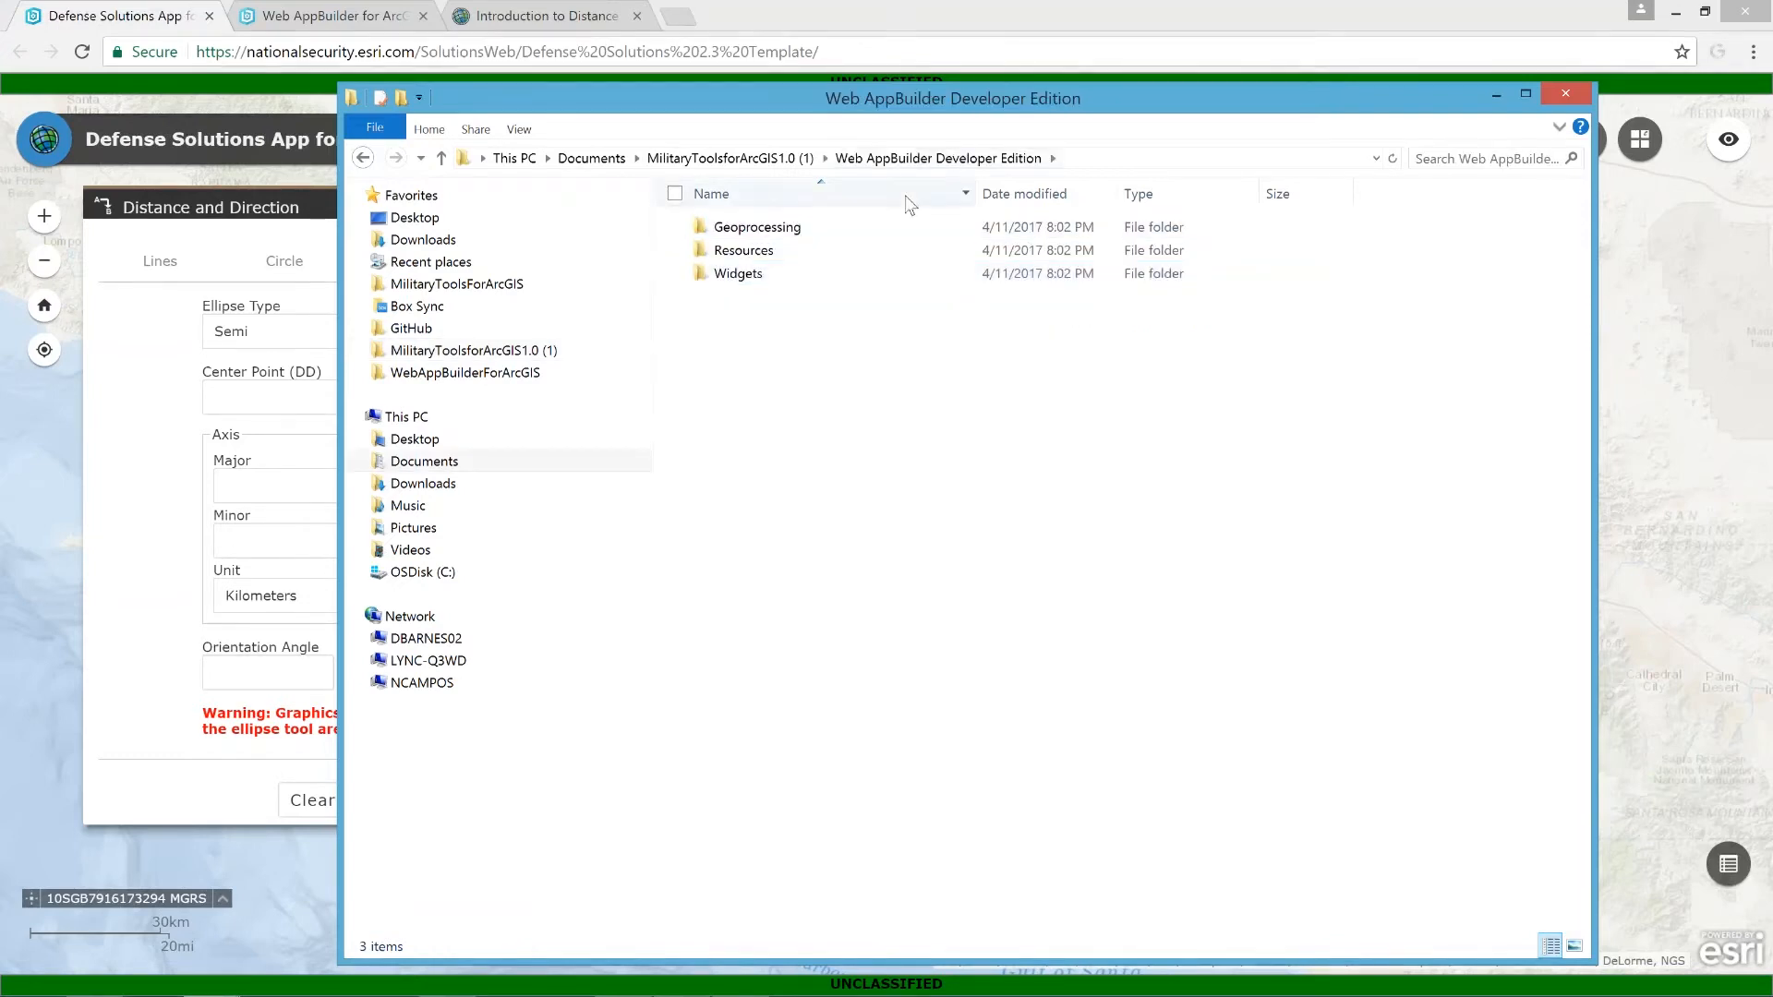
double_click(893, 275)
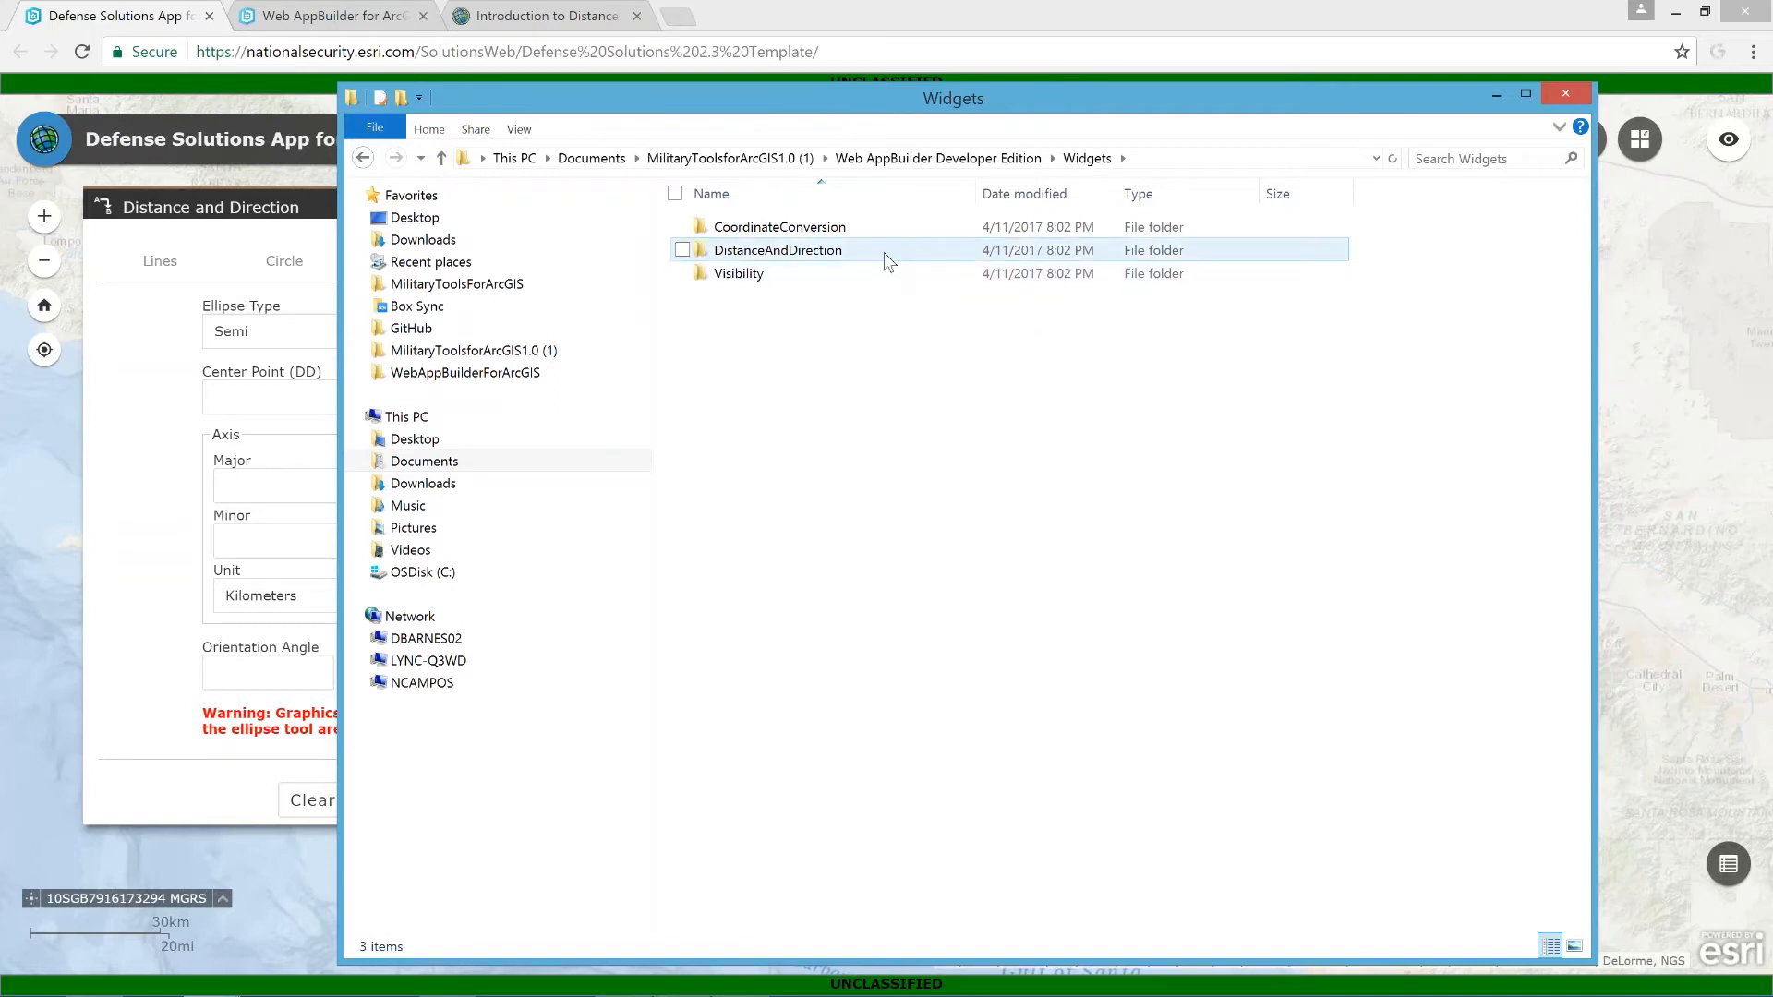
double_click(885, 251)
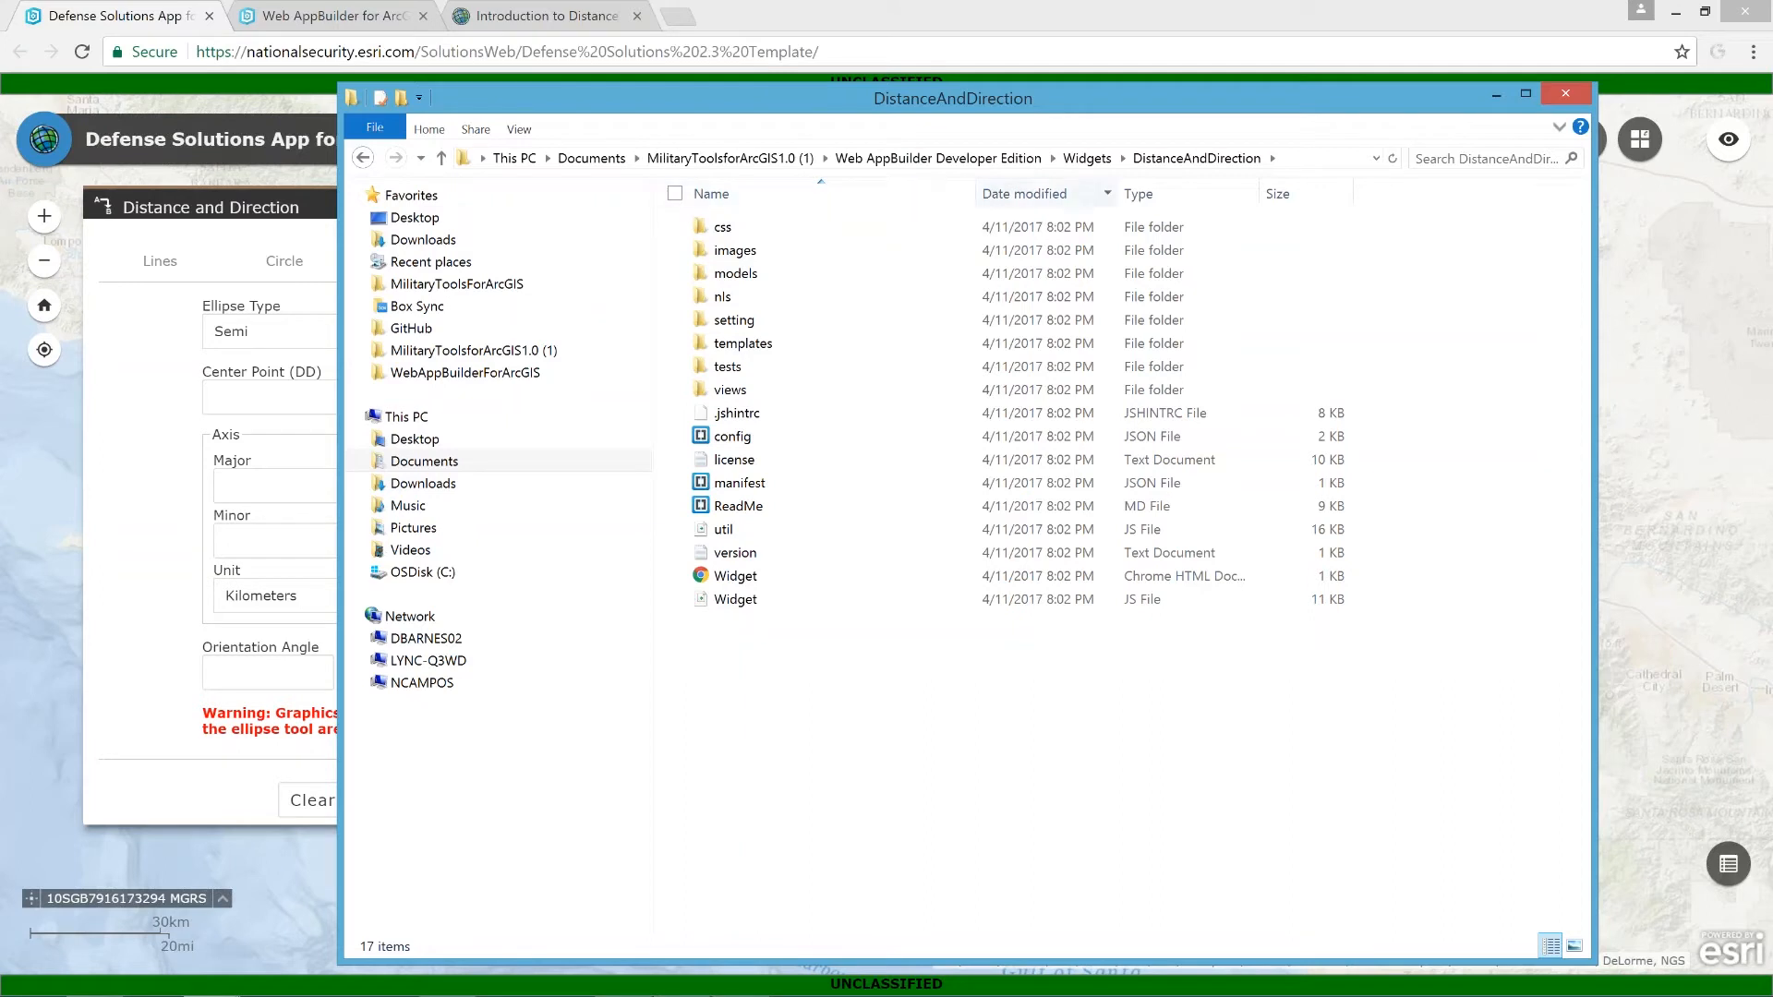
Return to the Widgets folder and copy the DistanceAndDirection folder
left_click(1090, 161)
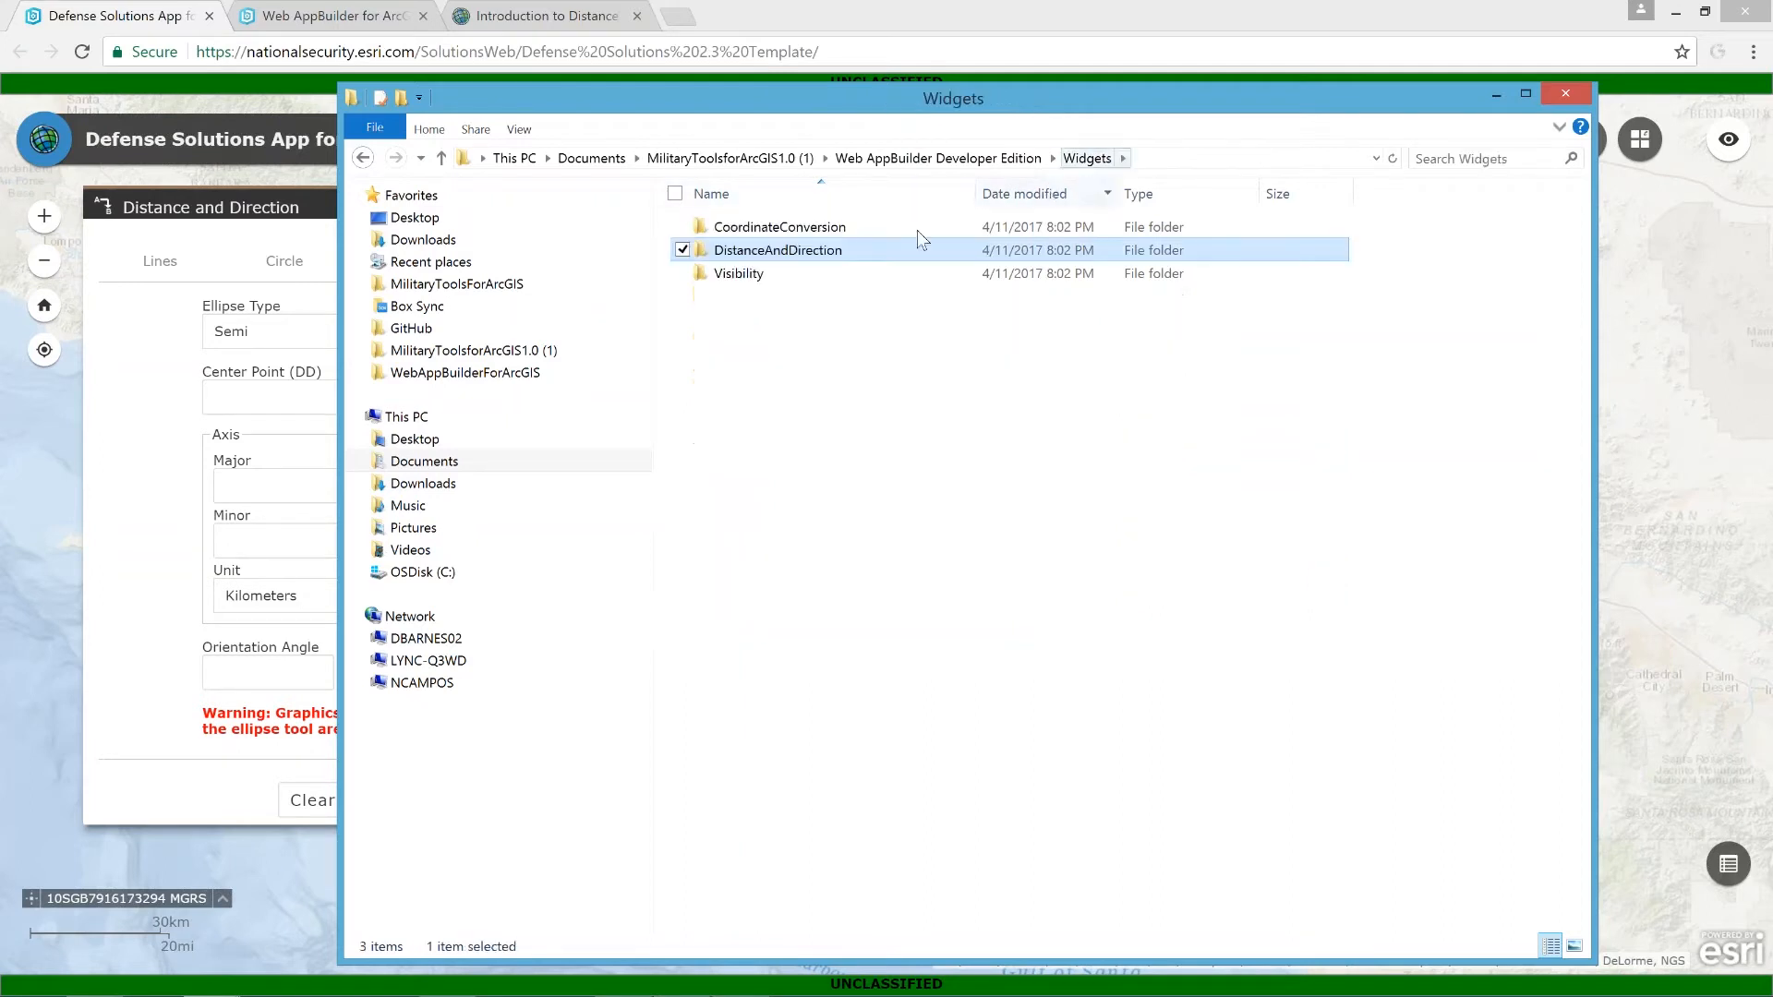
right_click(863, 257)
left_click(763, 506)
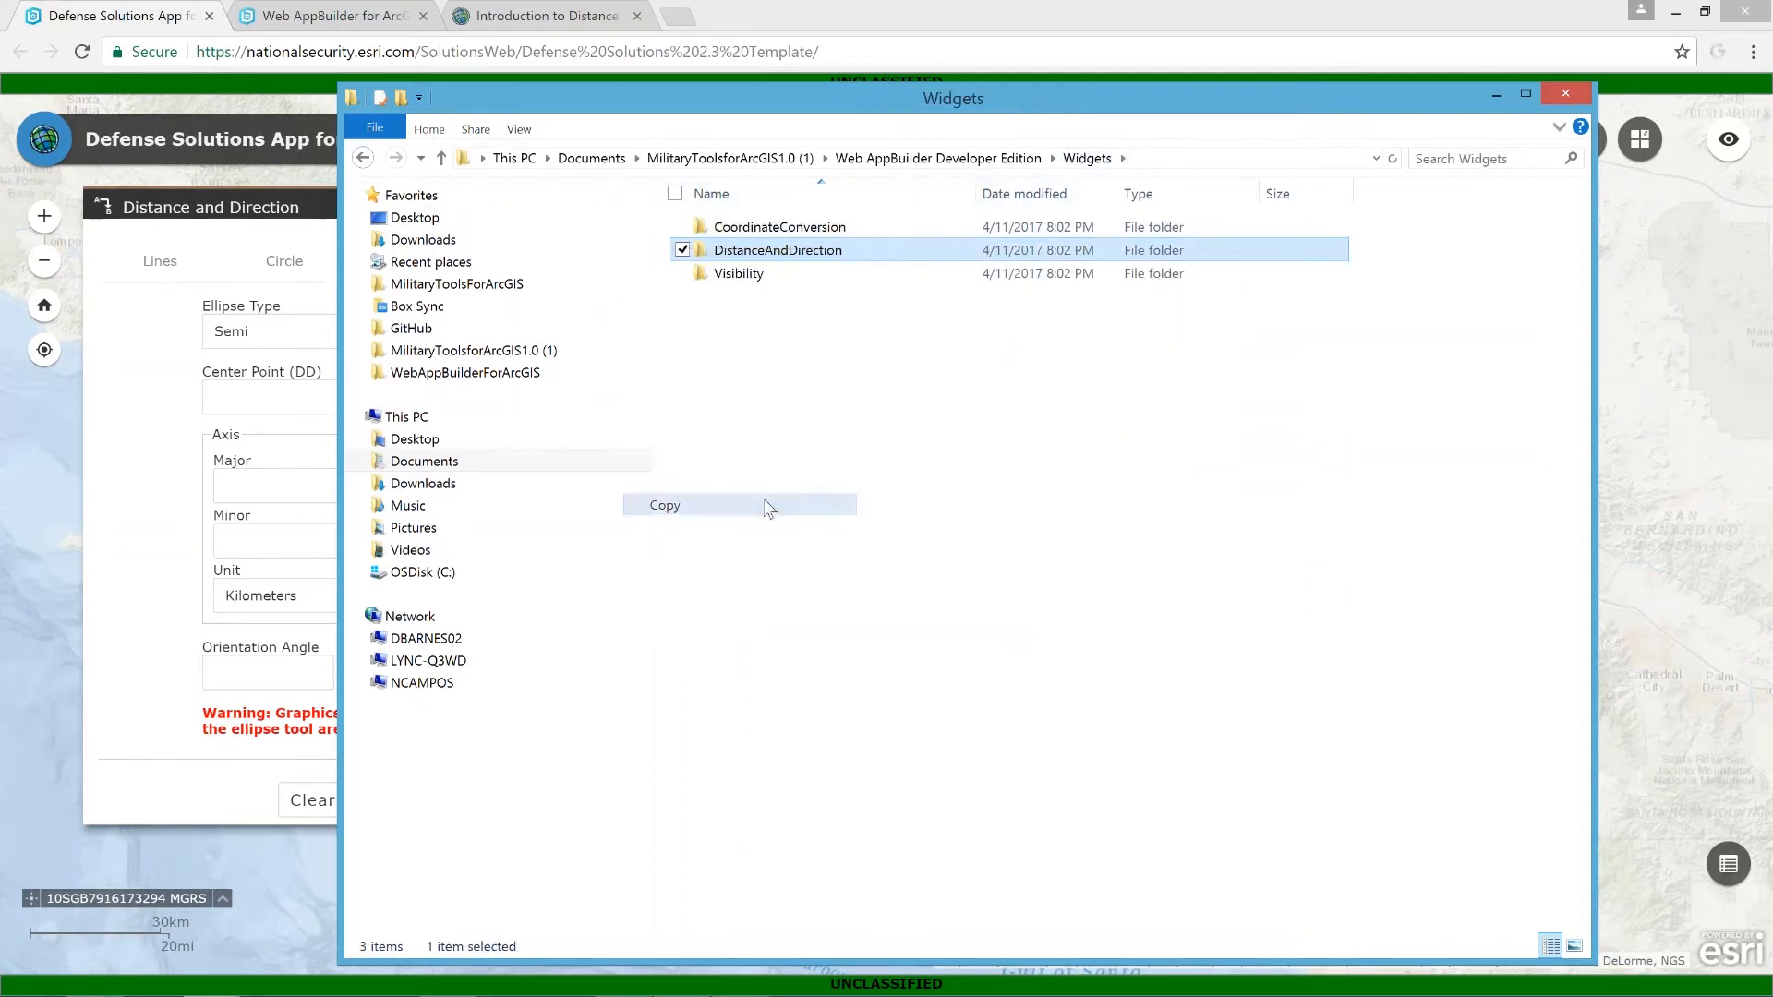
Switch to the WebAppBuilderForArcGIS folder window and open client > stemapp > widgets
left_click(208, 979)
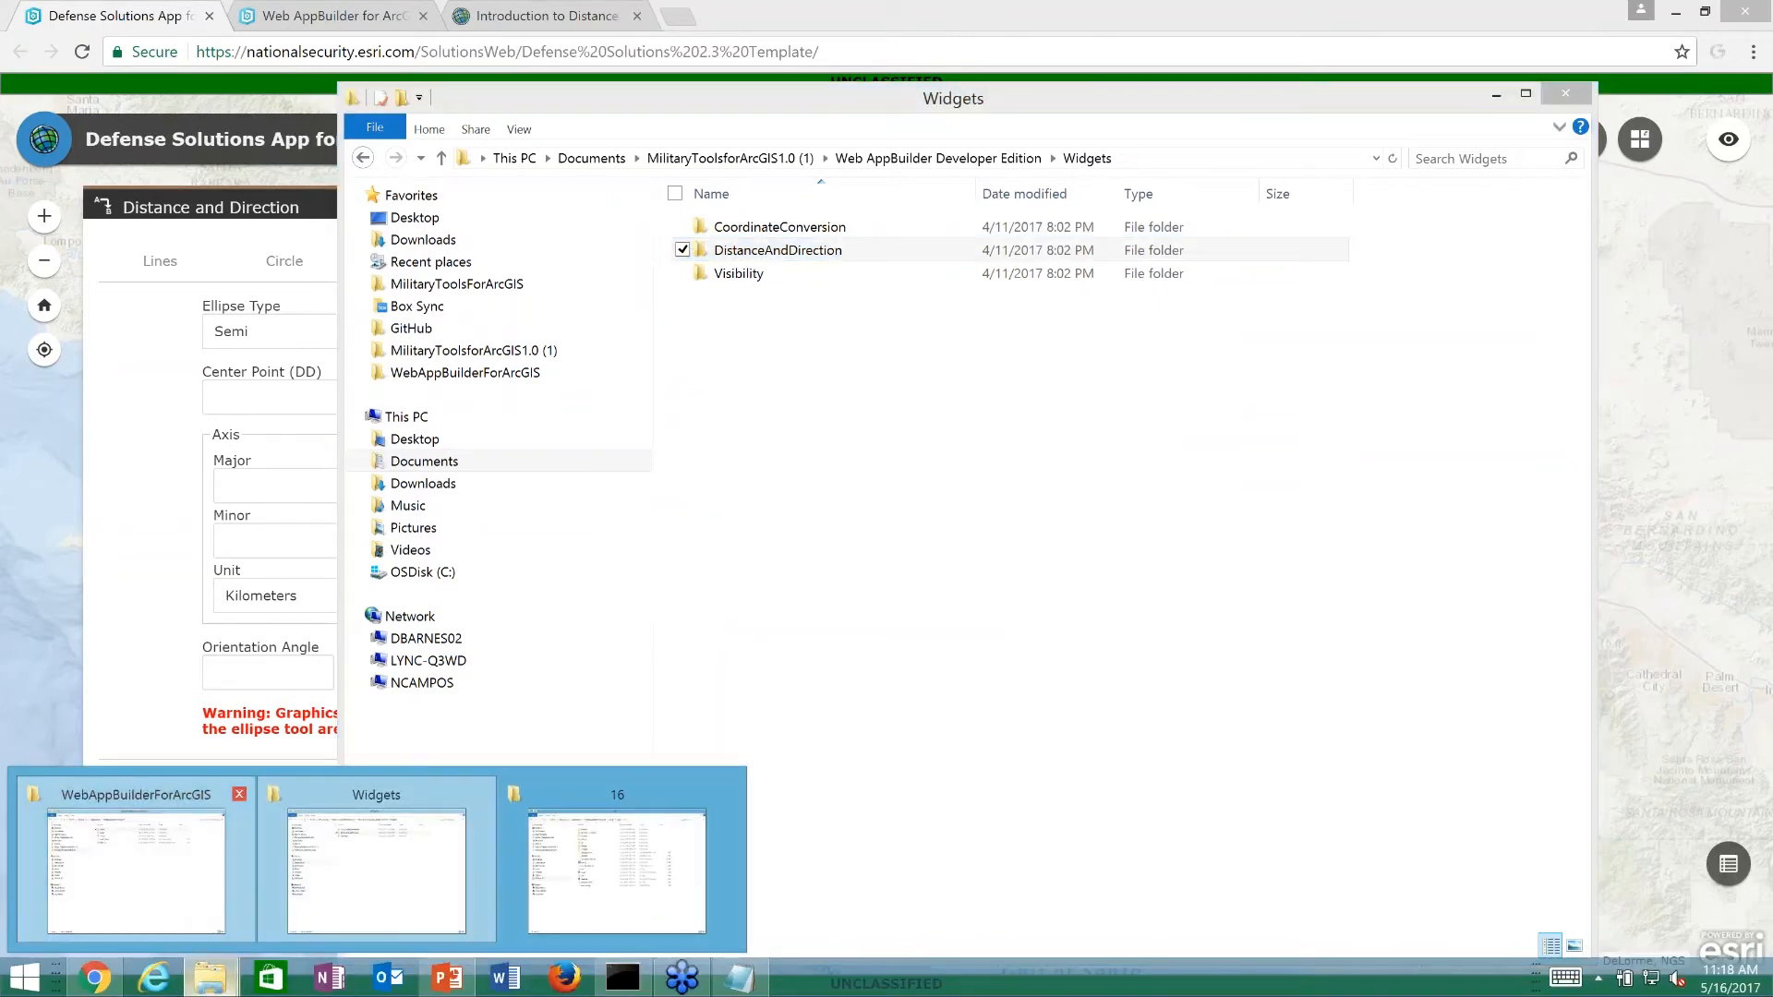
left_click(135, 864)
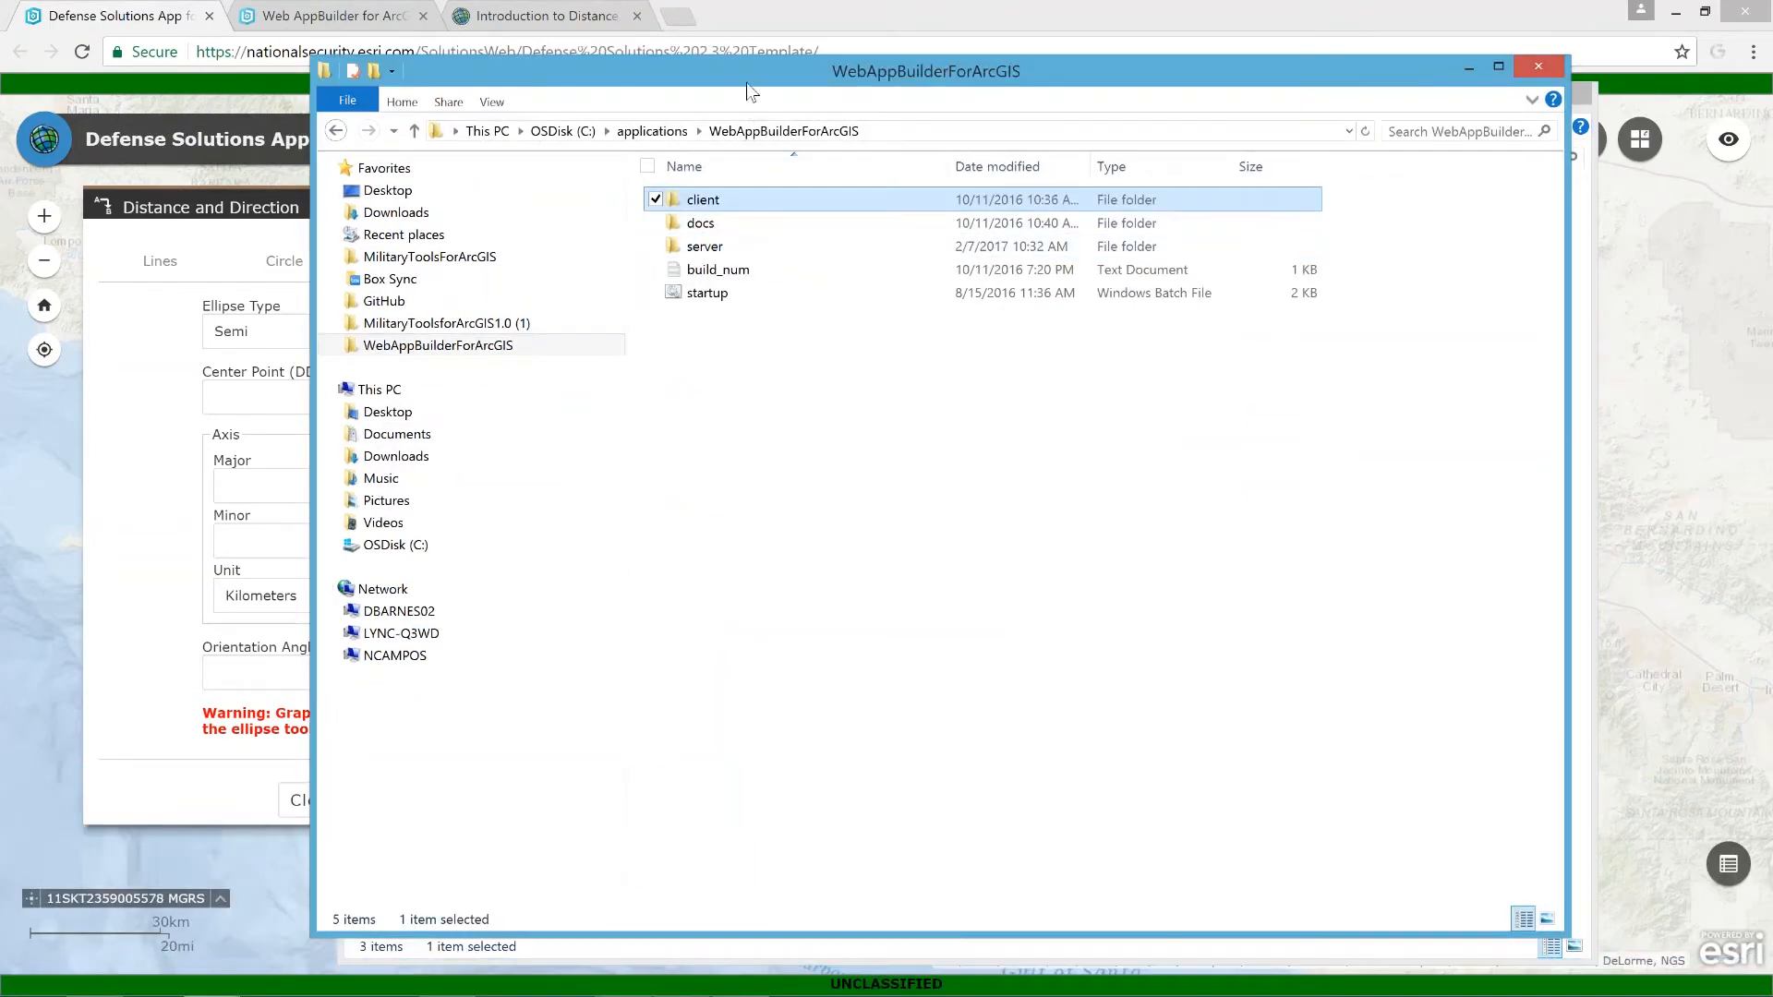
double_click(738, 199)
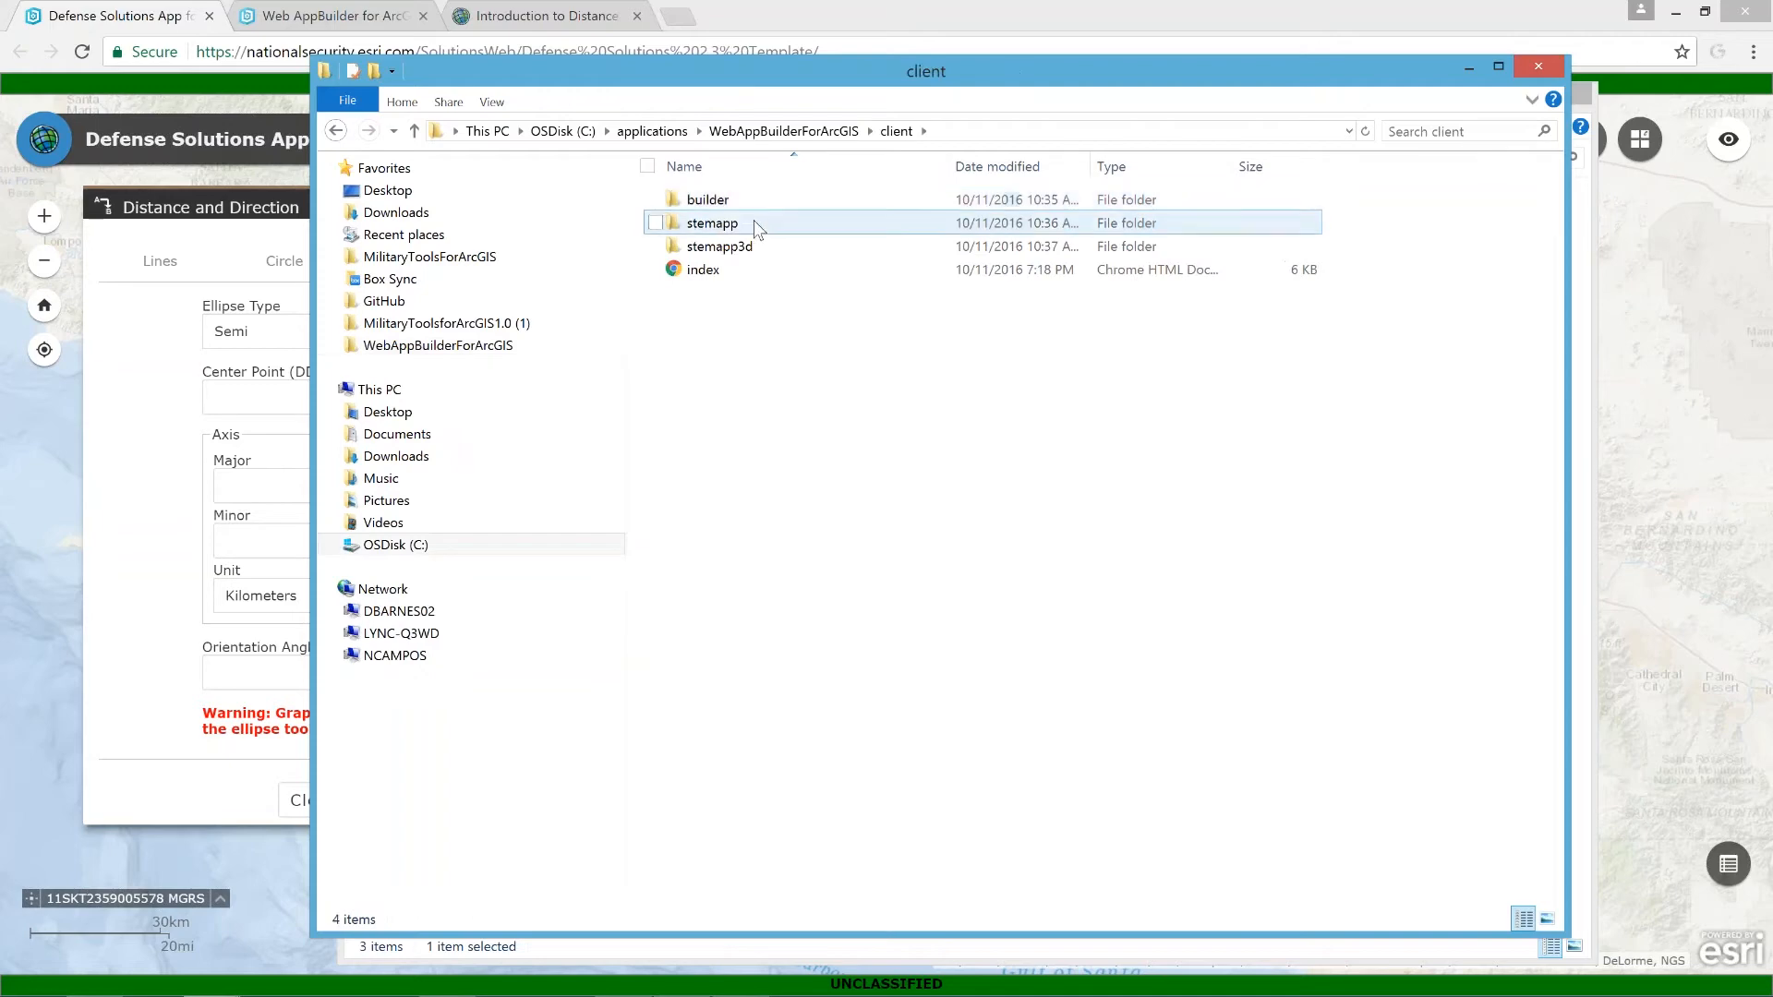
double_click(756, 224)
left_click(768, 384)
double_click(767, 383)
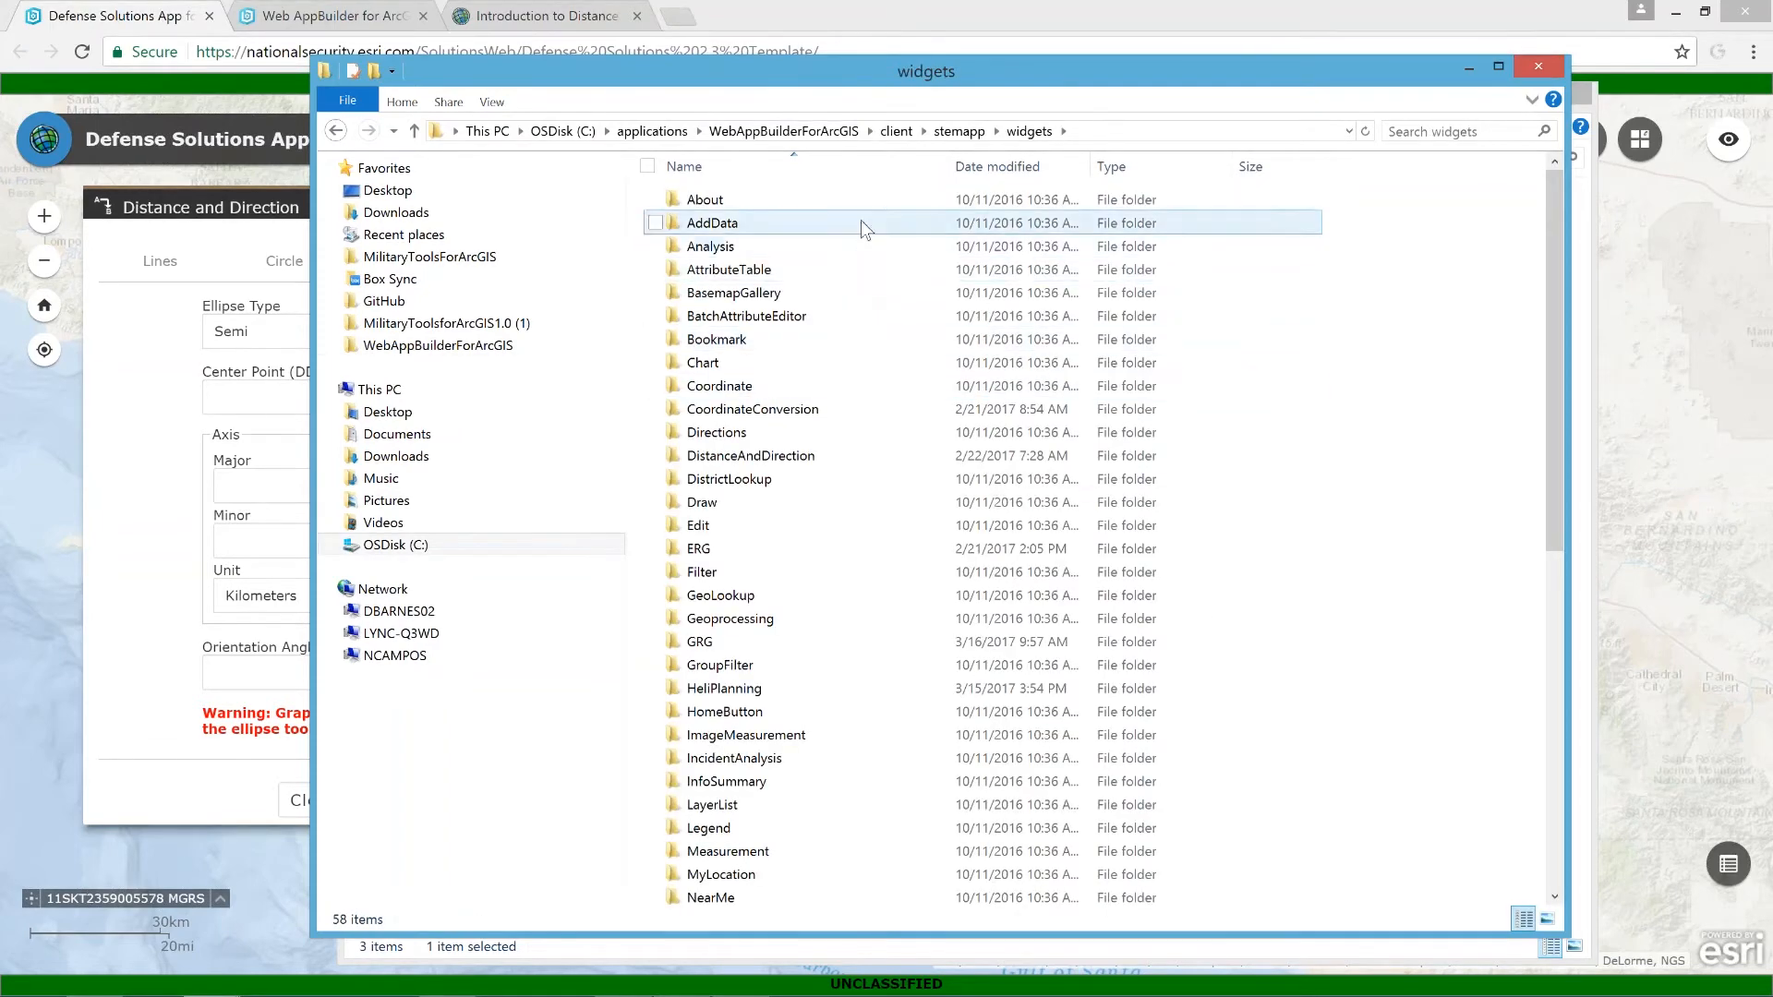
Look through the installed widget folders, including DistanceAndDirection and CoordinateConversion
left_click(861, 456)
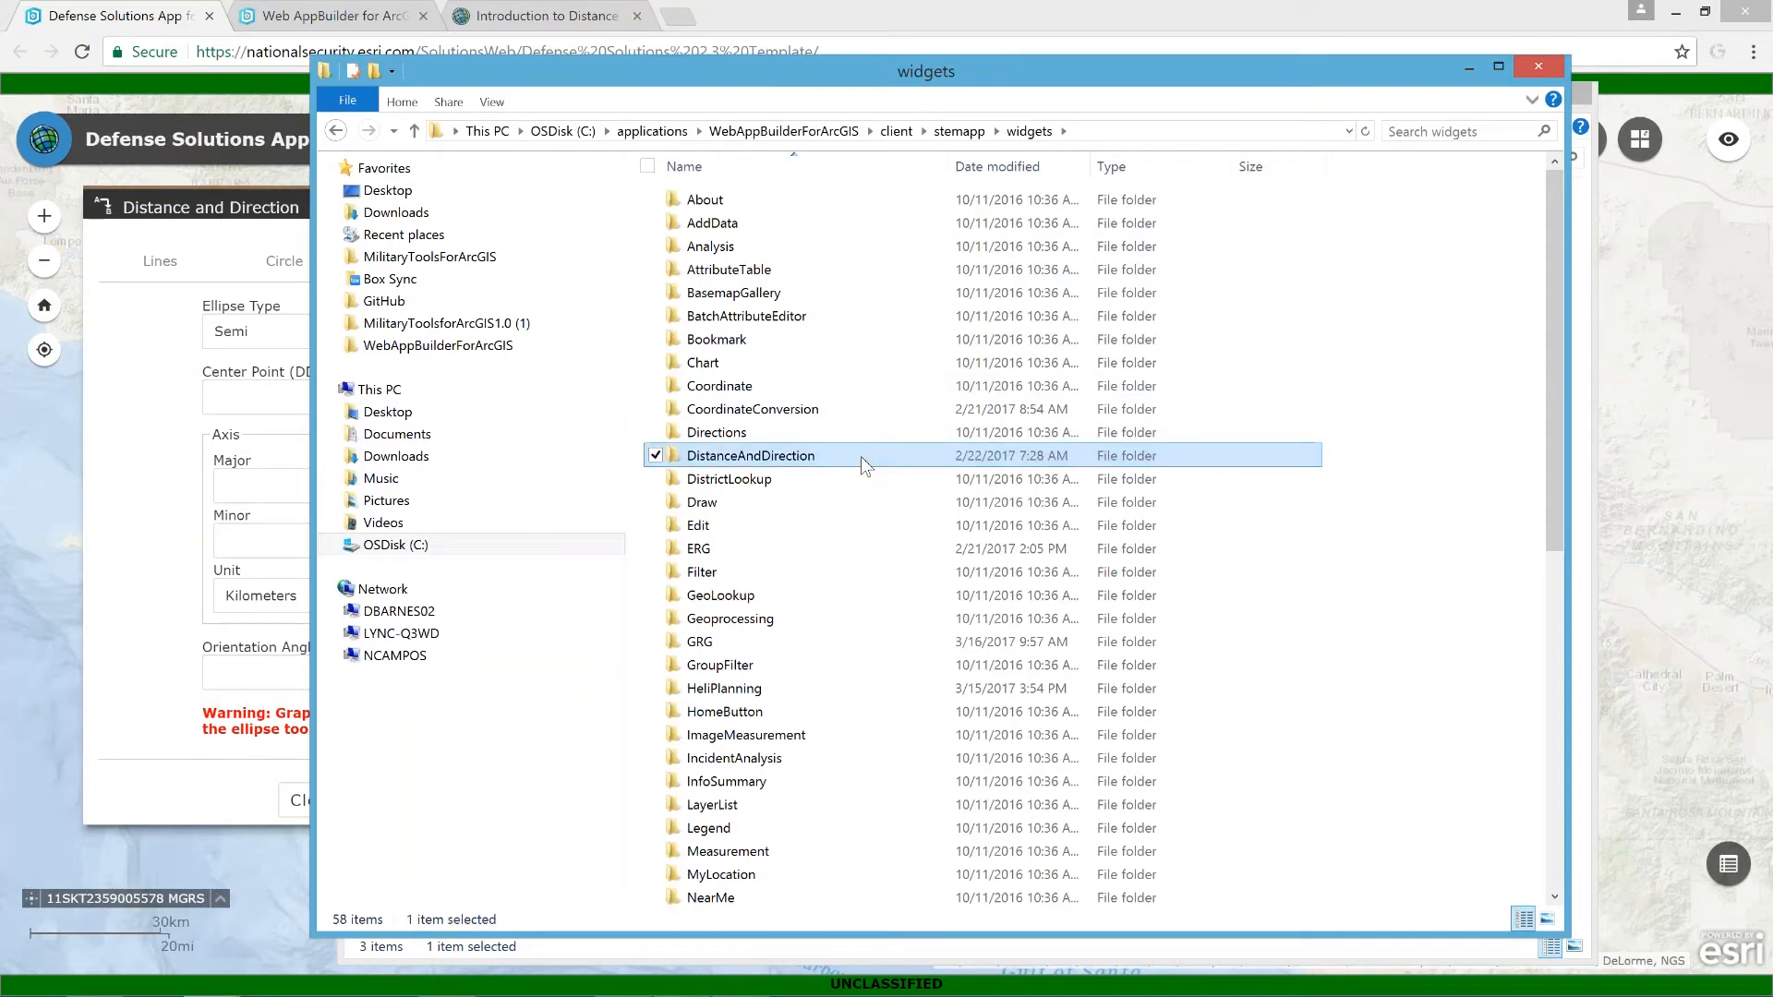
left_click(856, 408)
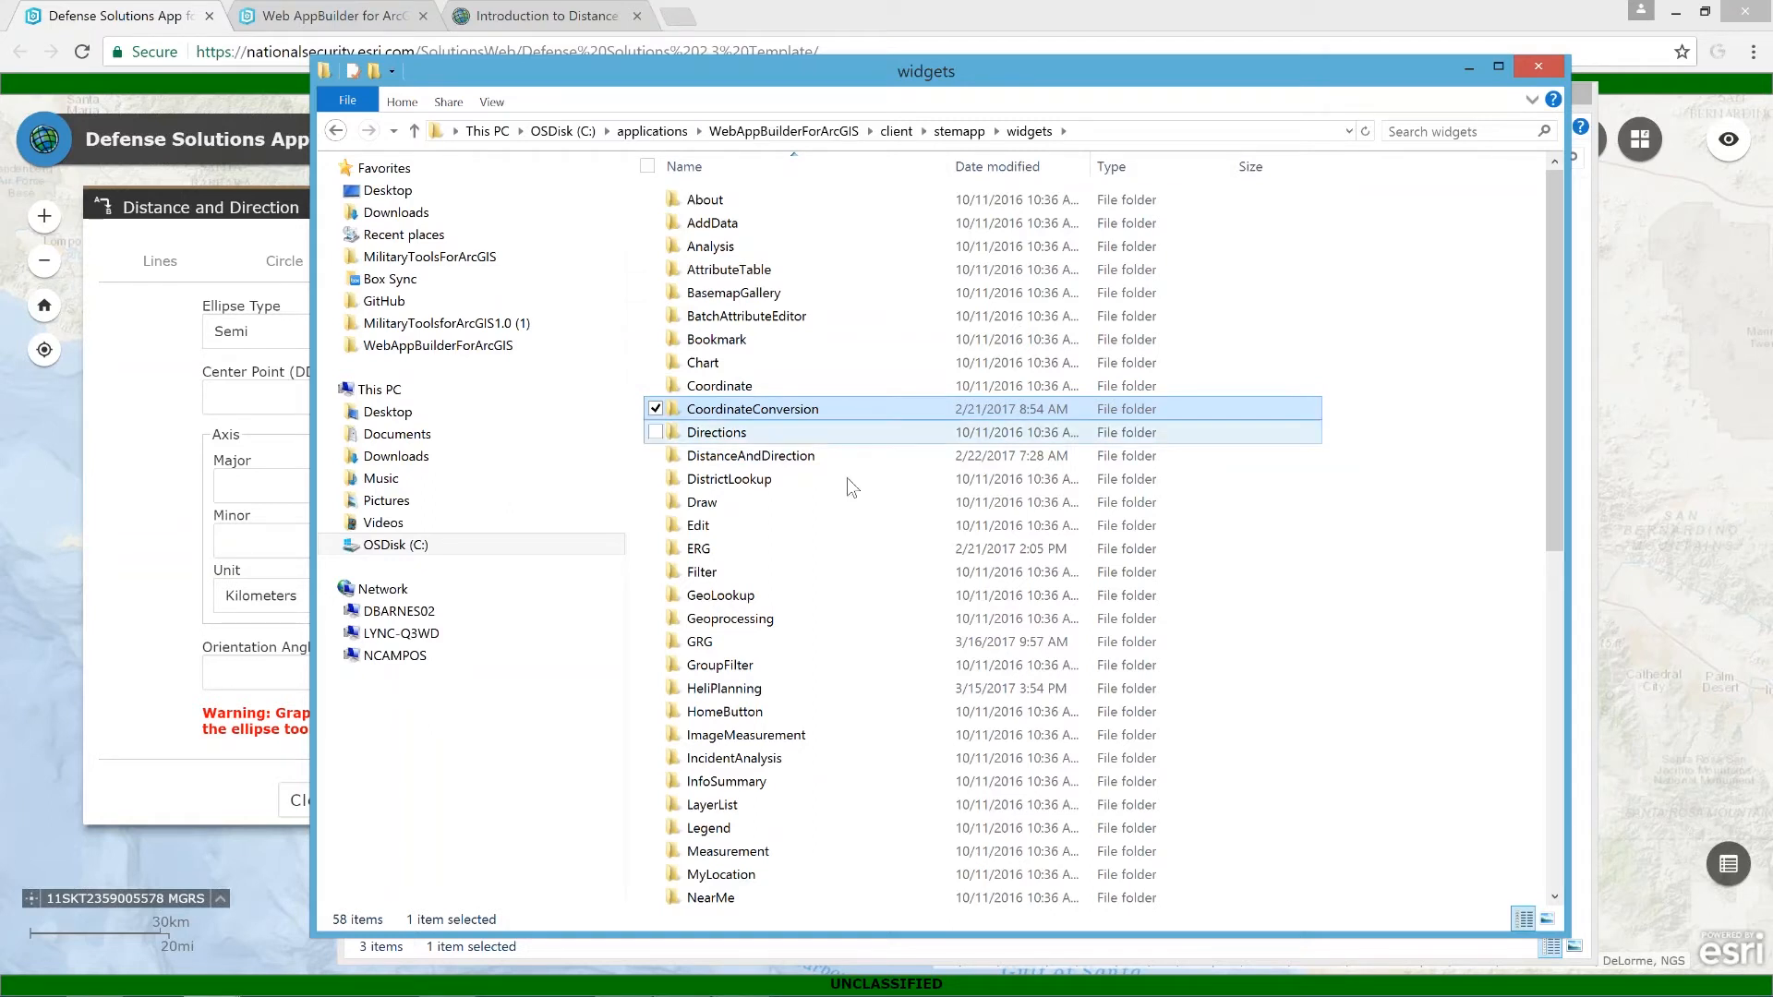
left_click(842, 502)
left_click(846, 525)
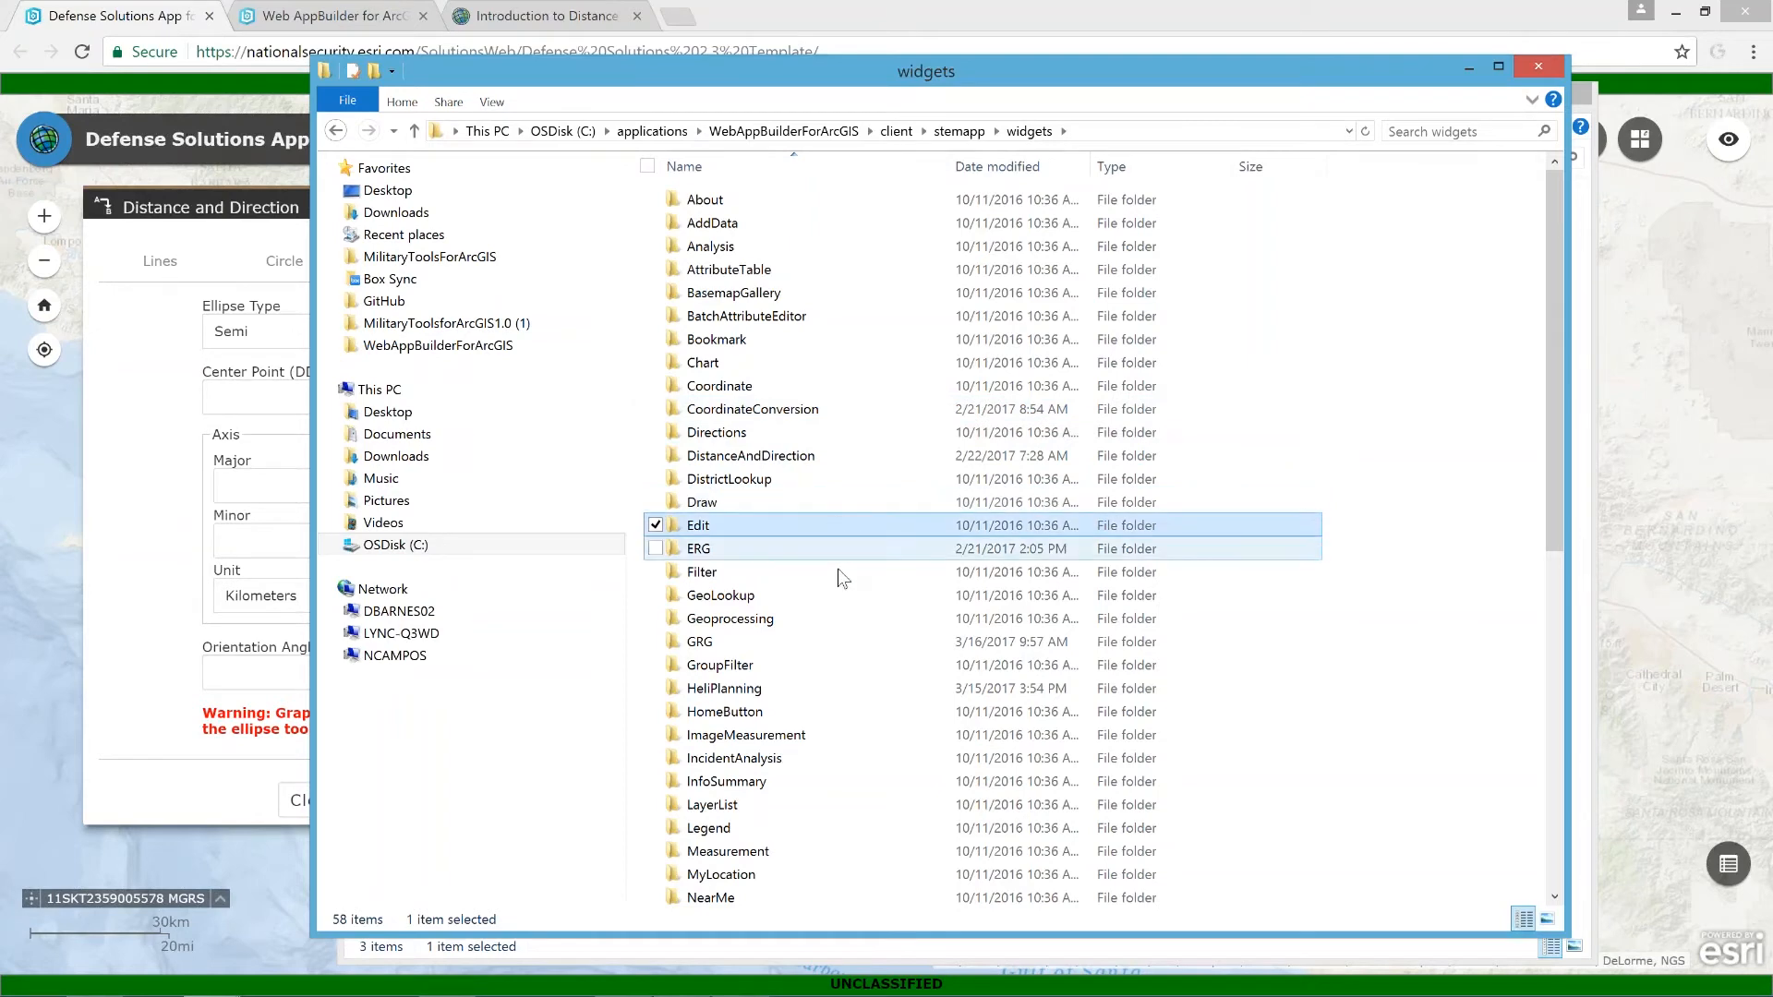
left_click(842, 572)
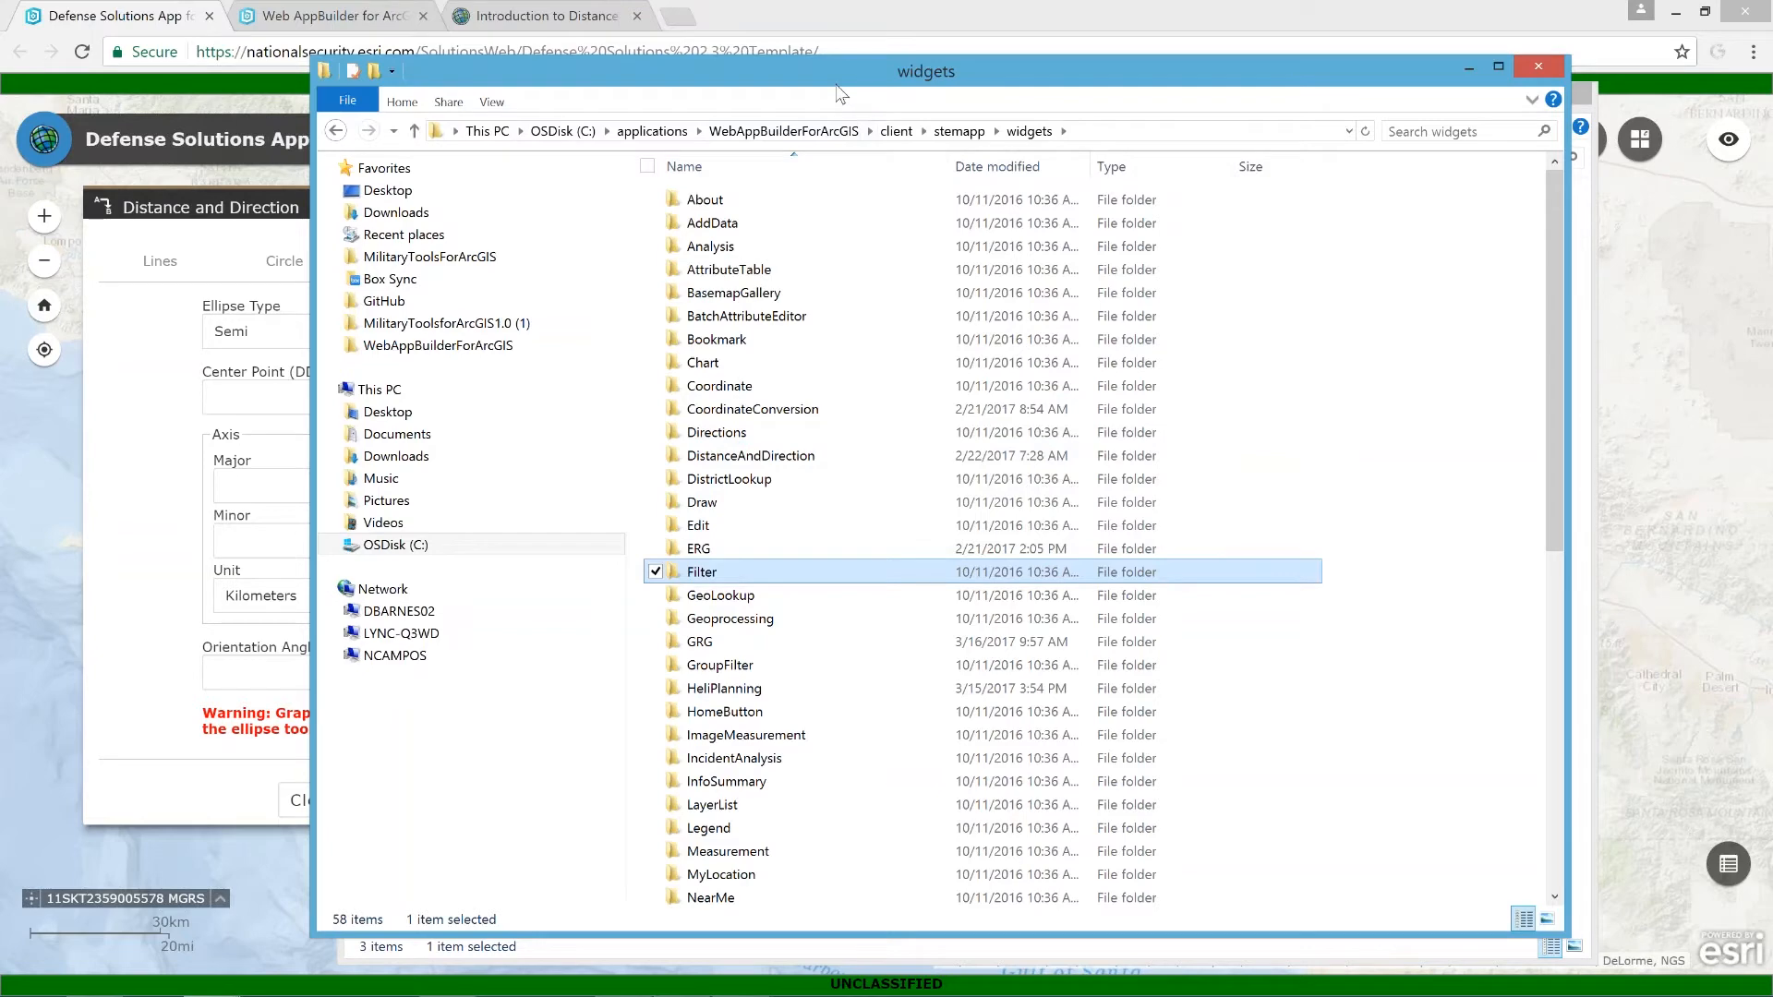
Switch to Web AppBuilder for ArcGIS, open the Distance and Direction app for editing and show its map settings
left_click(364, 25)
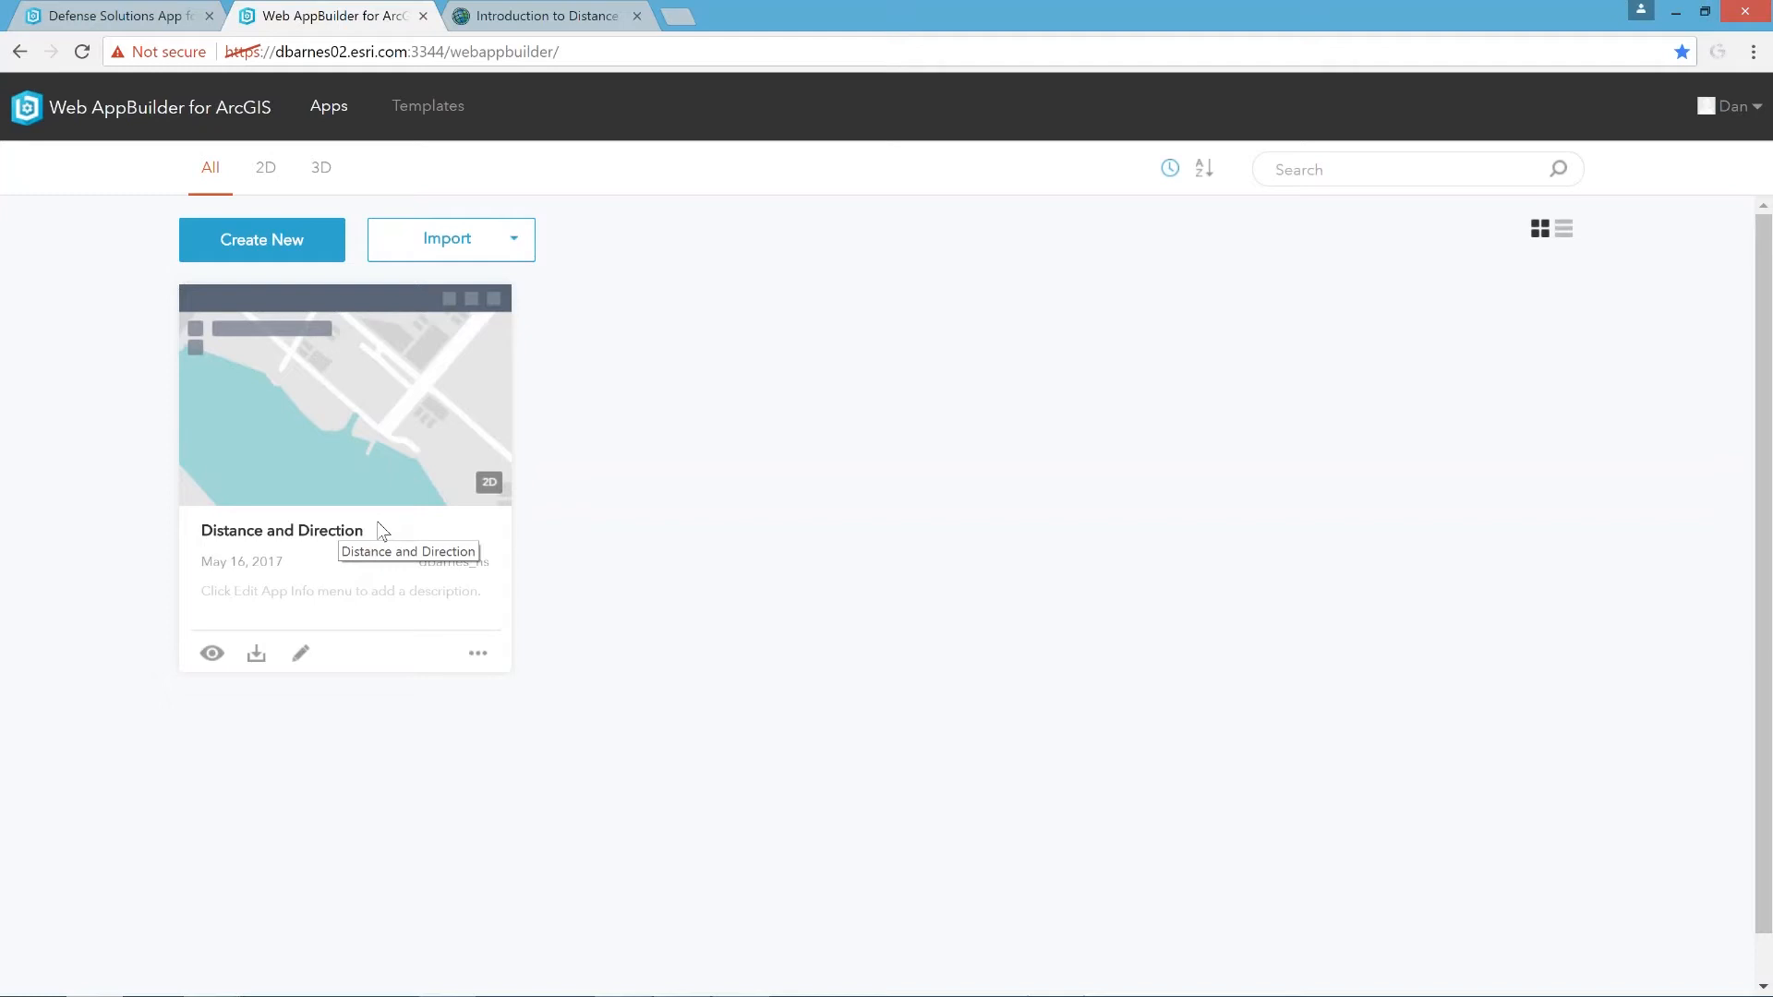
left_click(304, 655)
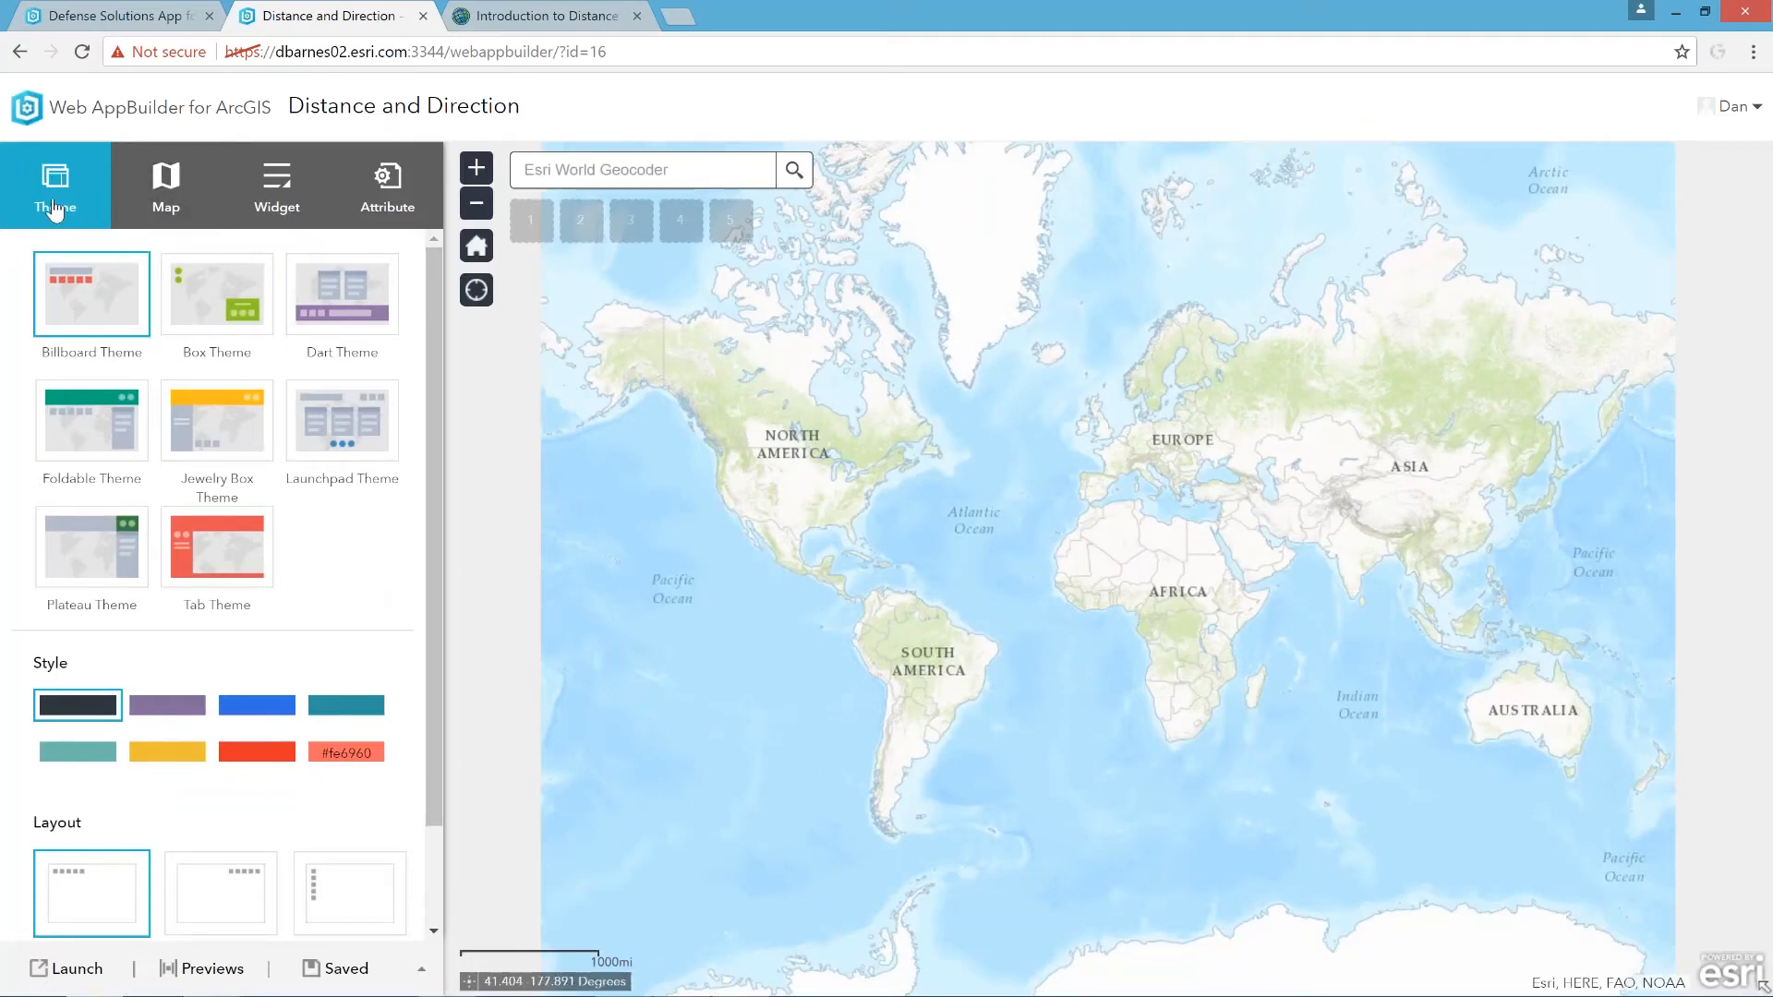
left_click(138, 194)
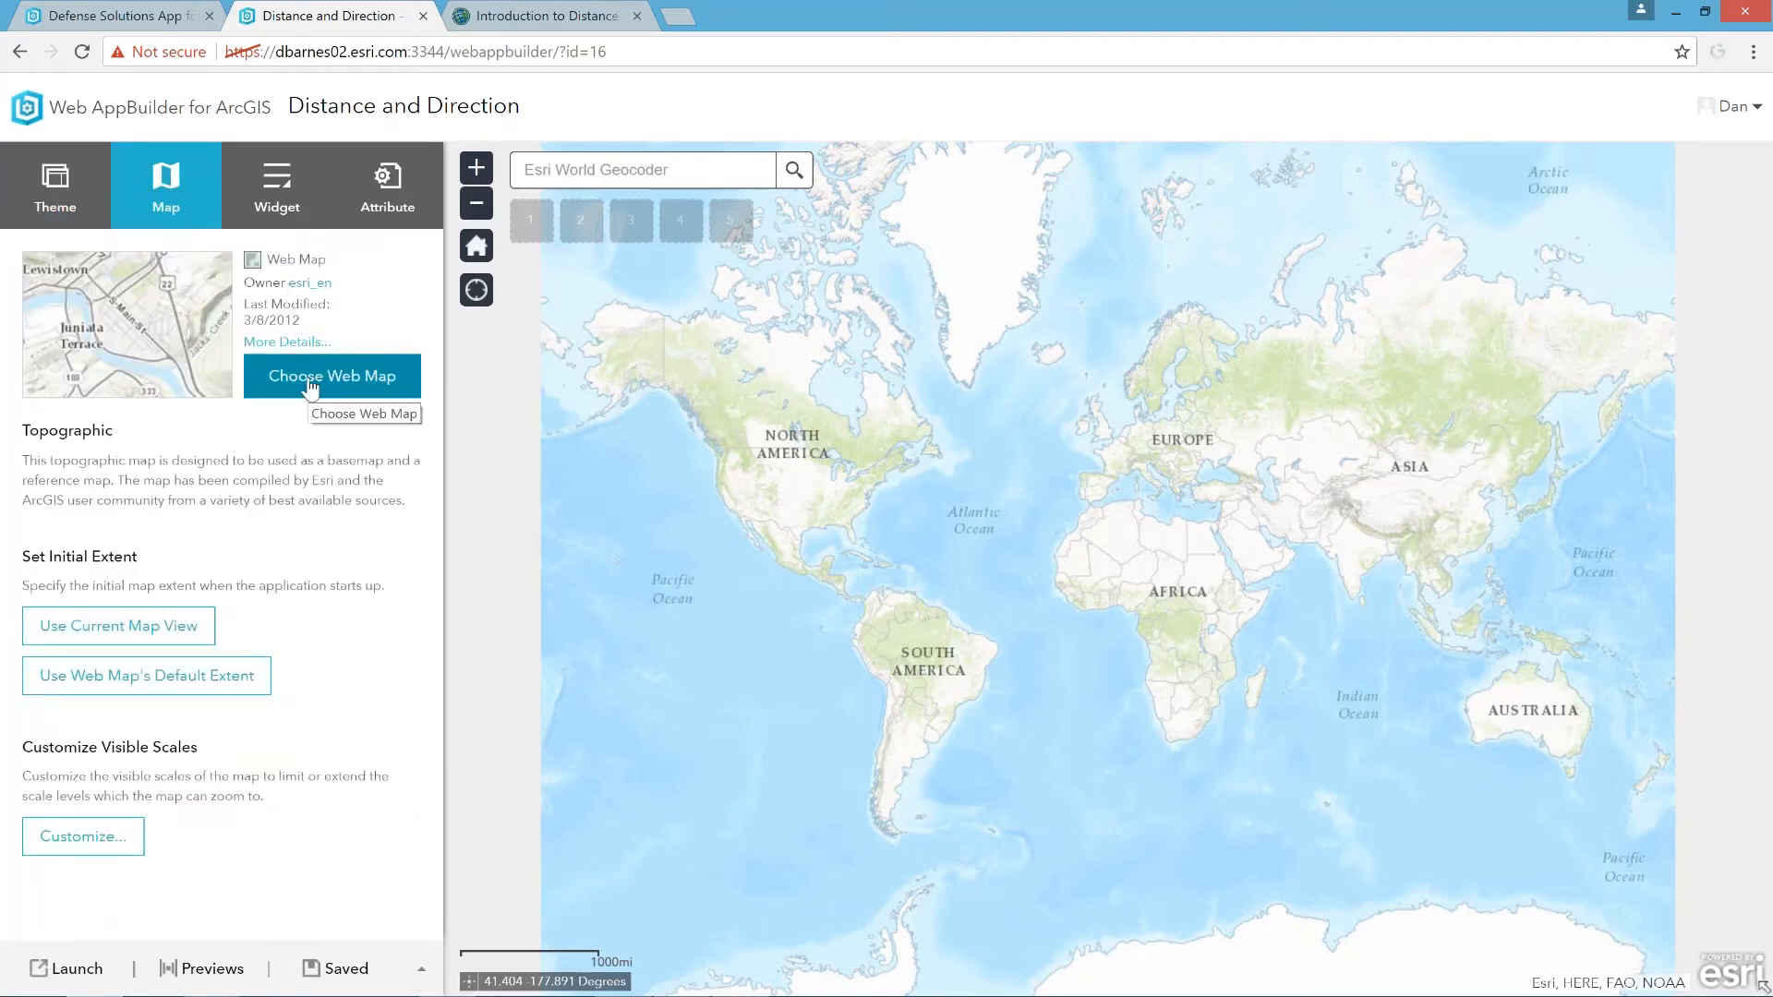
Add the Distance and Direction widget to the app's first widget placeholder
left_click(271, 211)
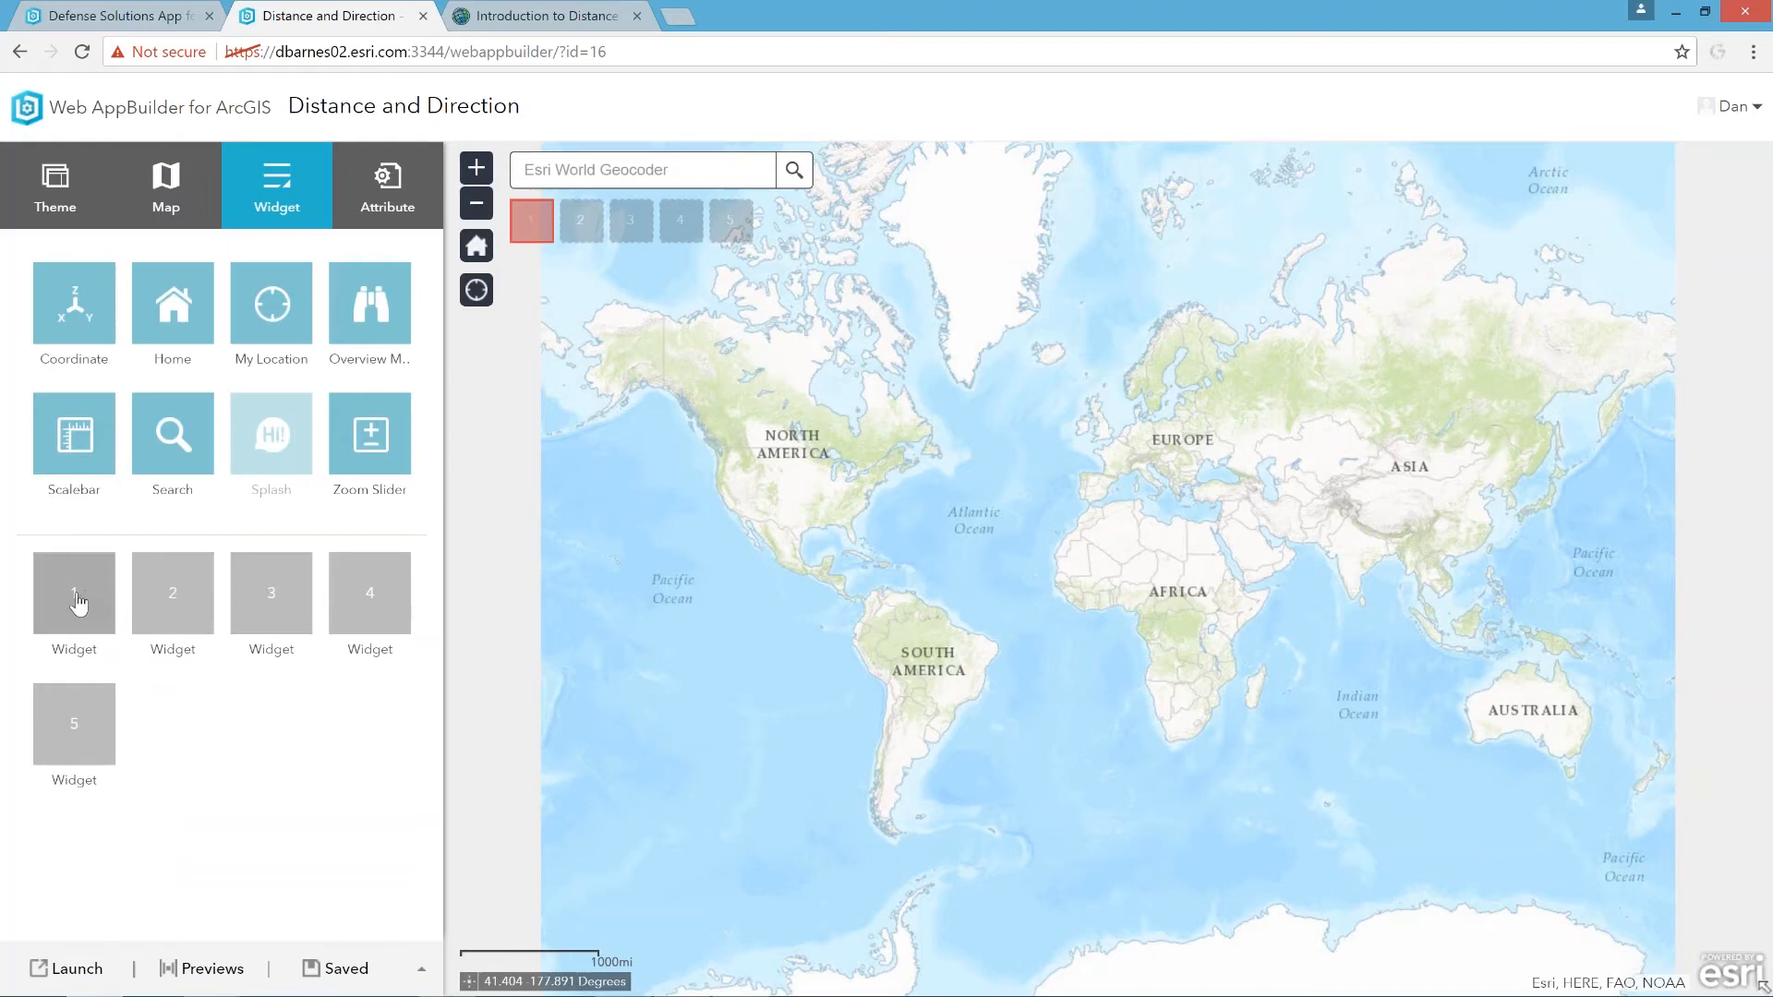
left_click(79, 602)
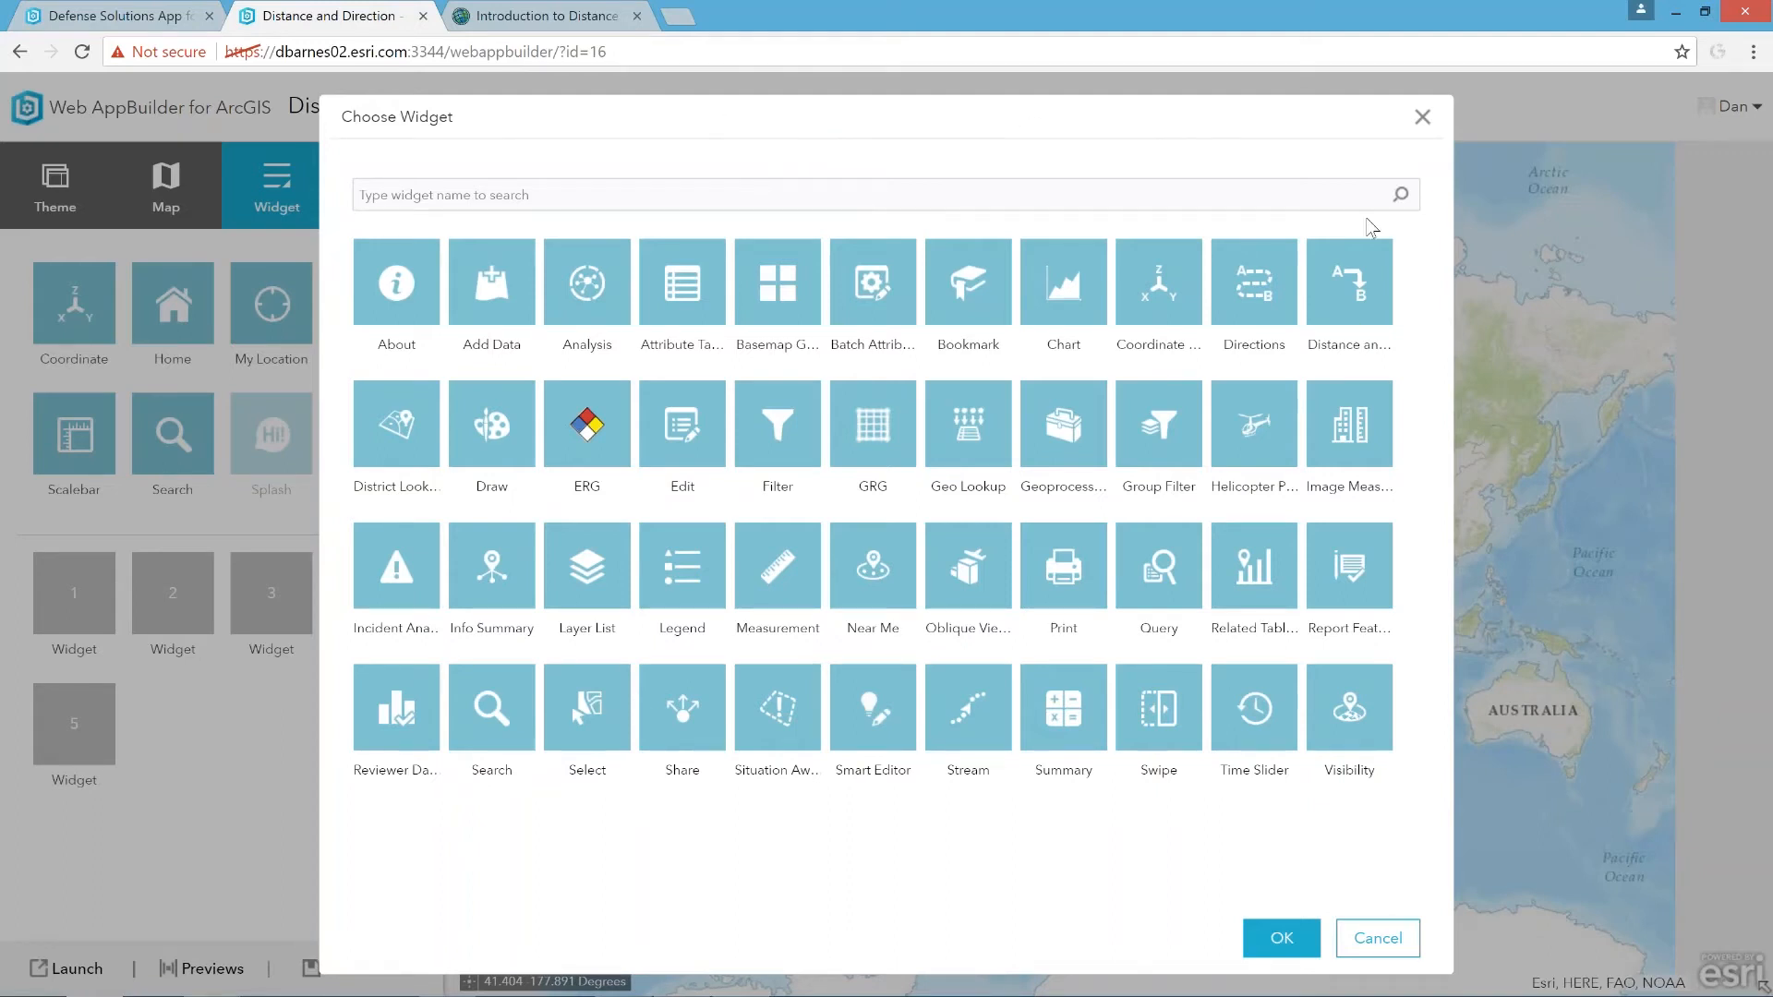
left_click(1350, 287)
left_click(1292, 939)
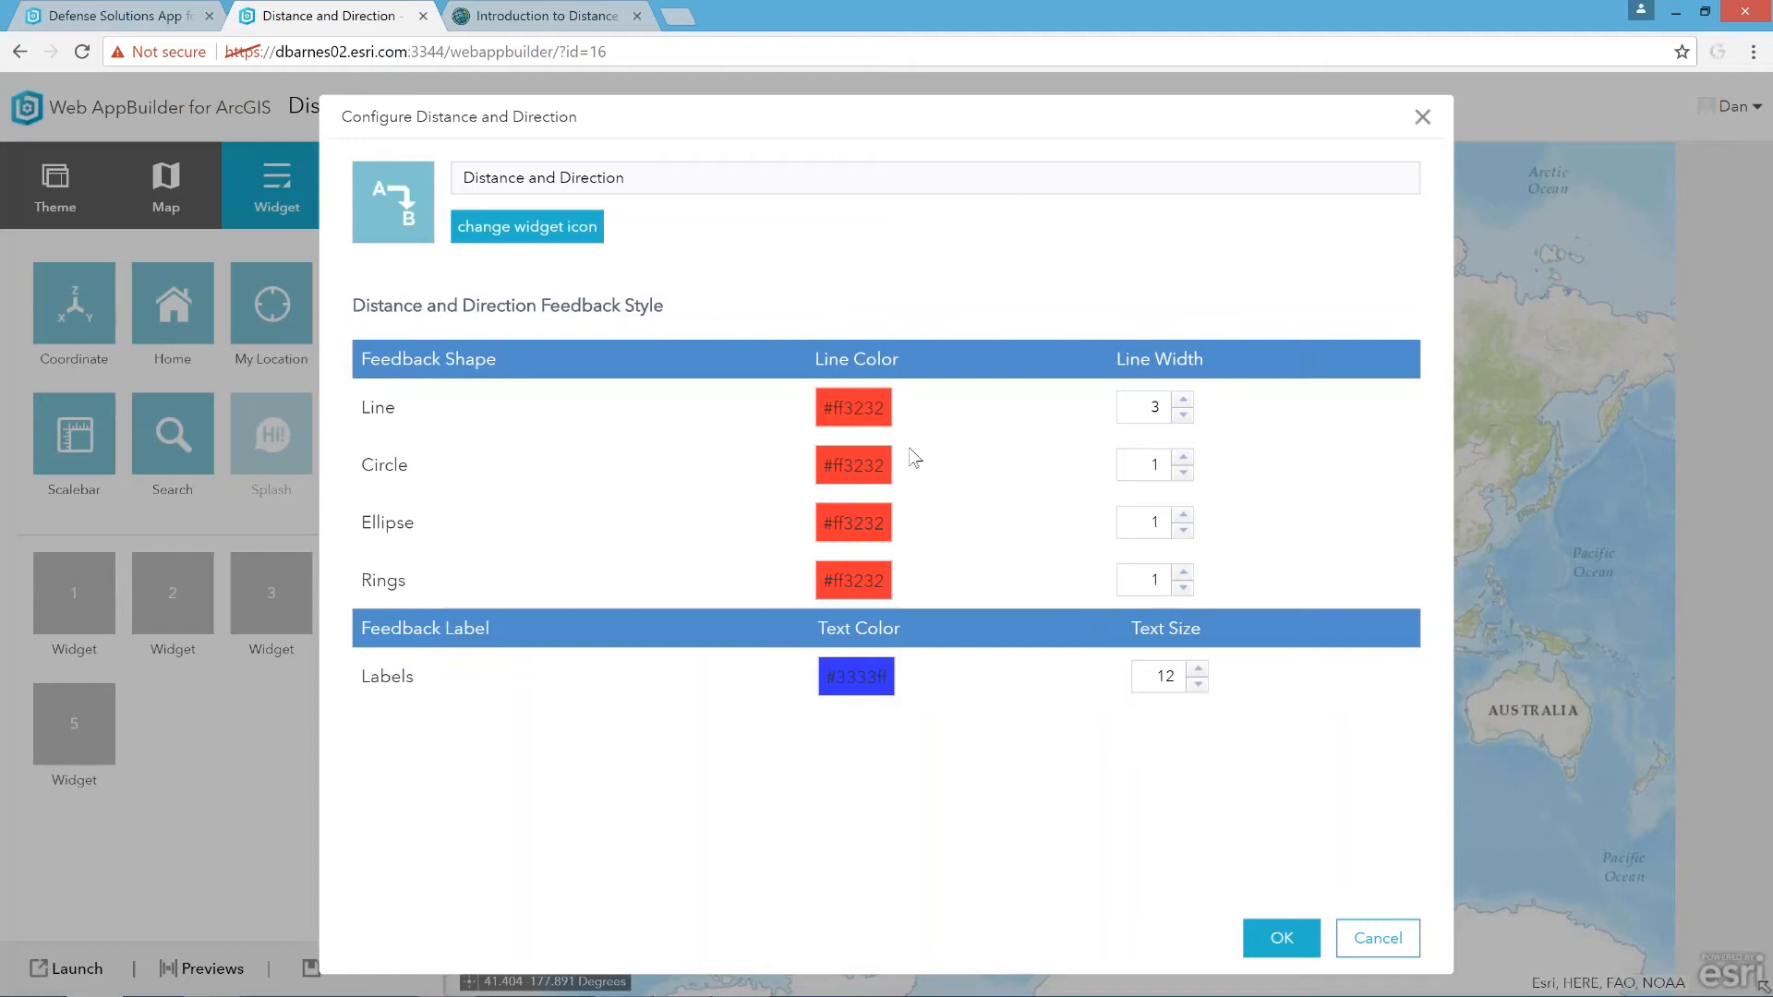
Check the feedback line color choices and accept the Distance and Direction configuration with its default styles
left_click(859, 411)
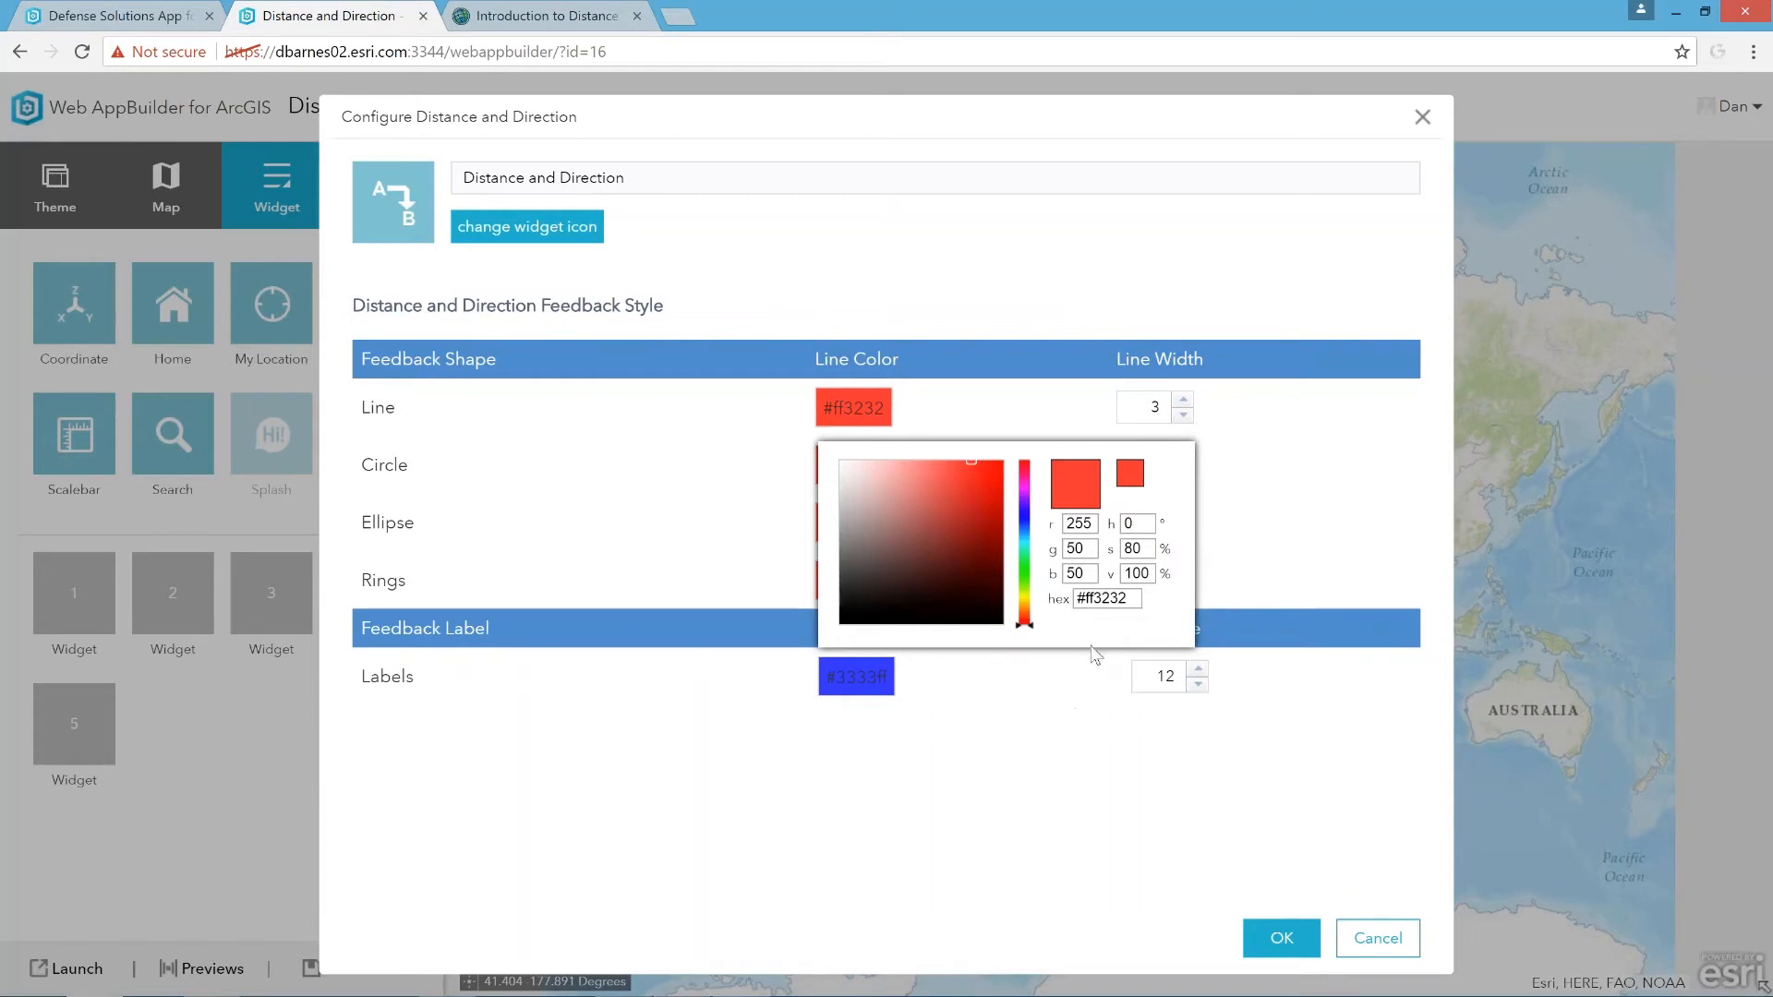
left_click(1080, 716)
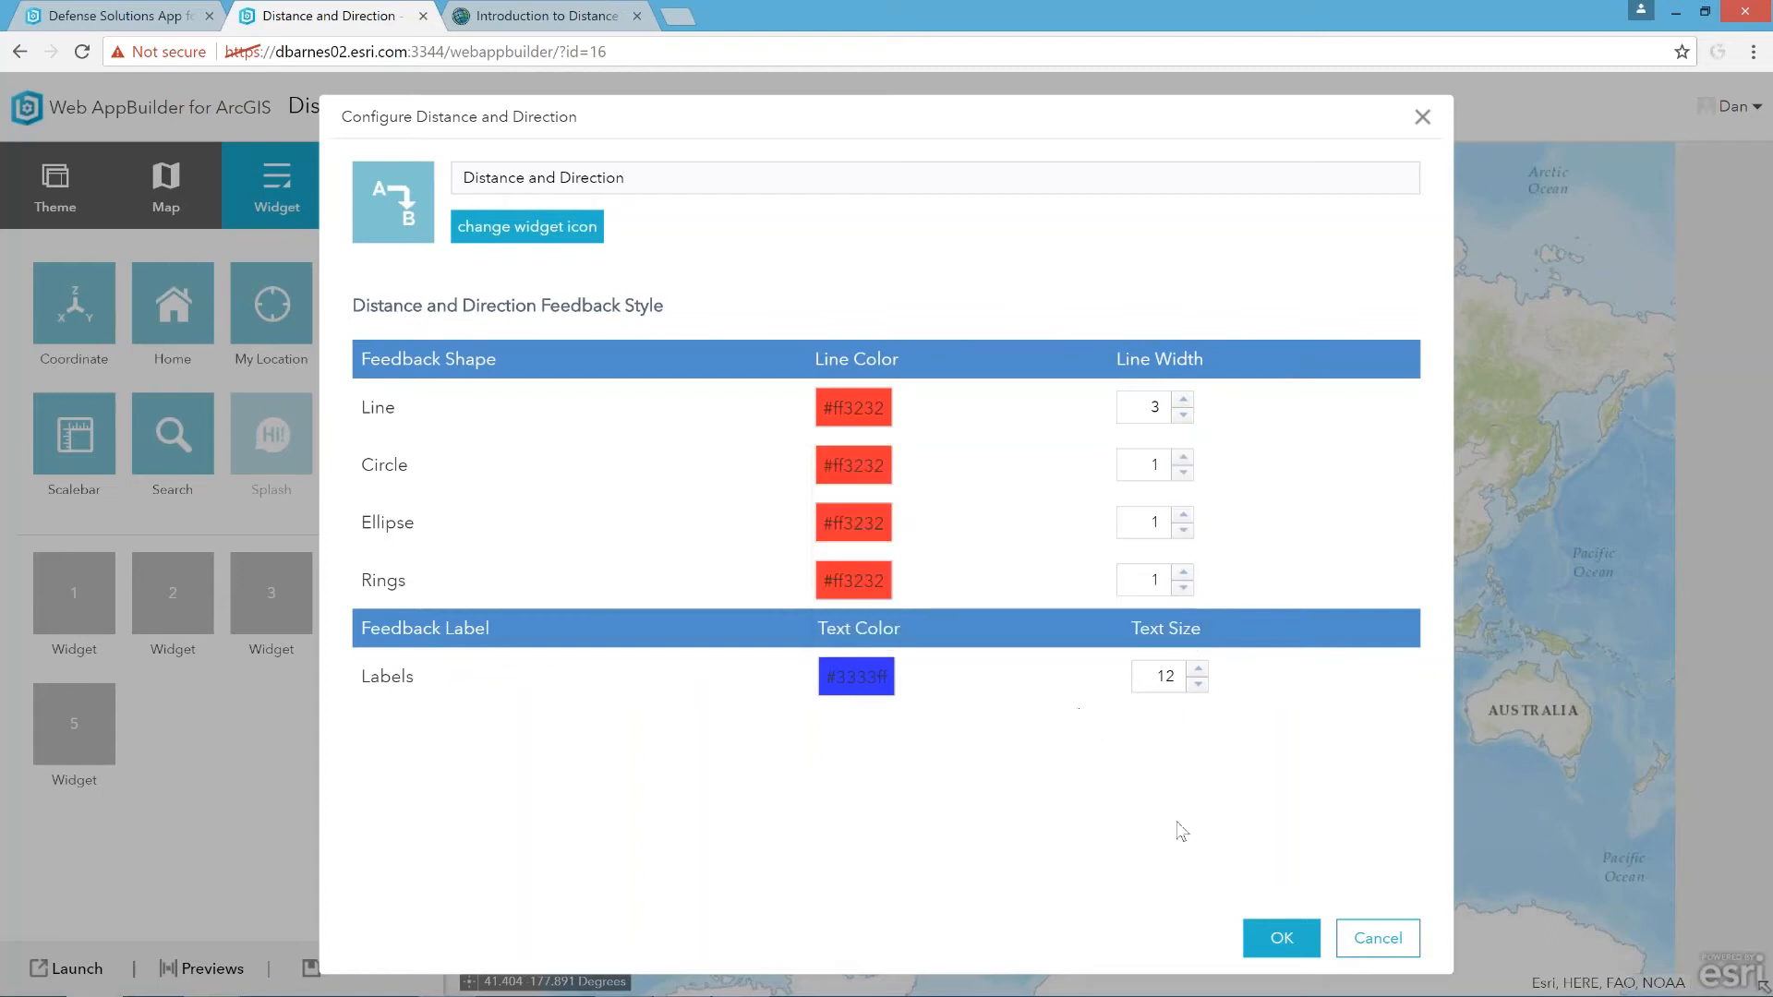
left_click(1282, 938)
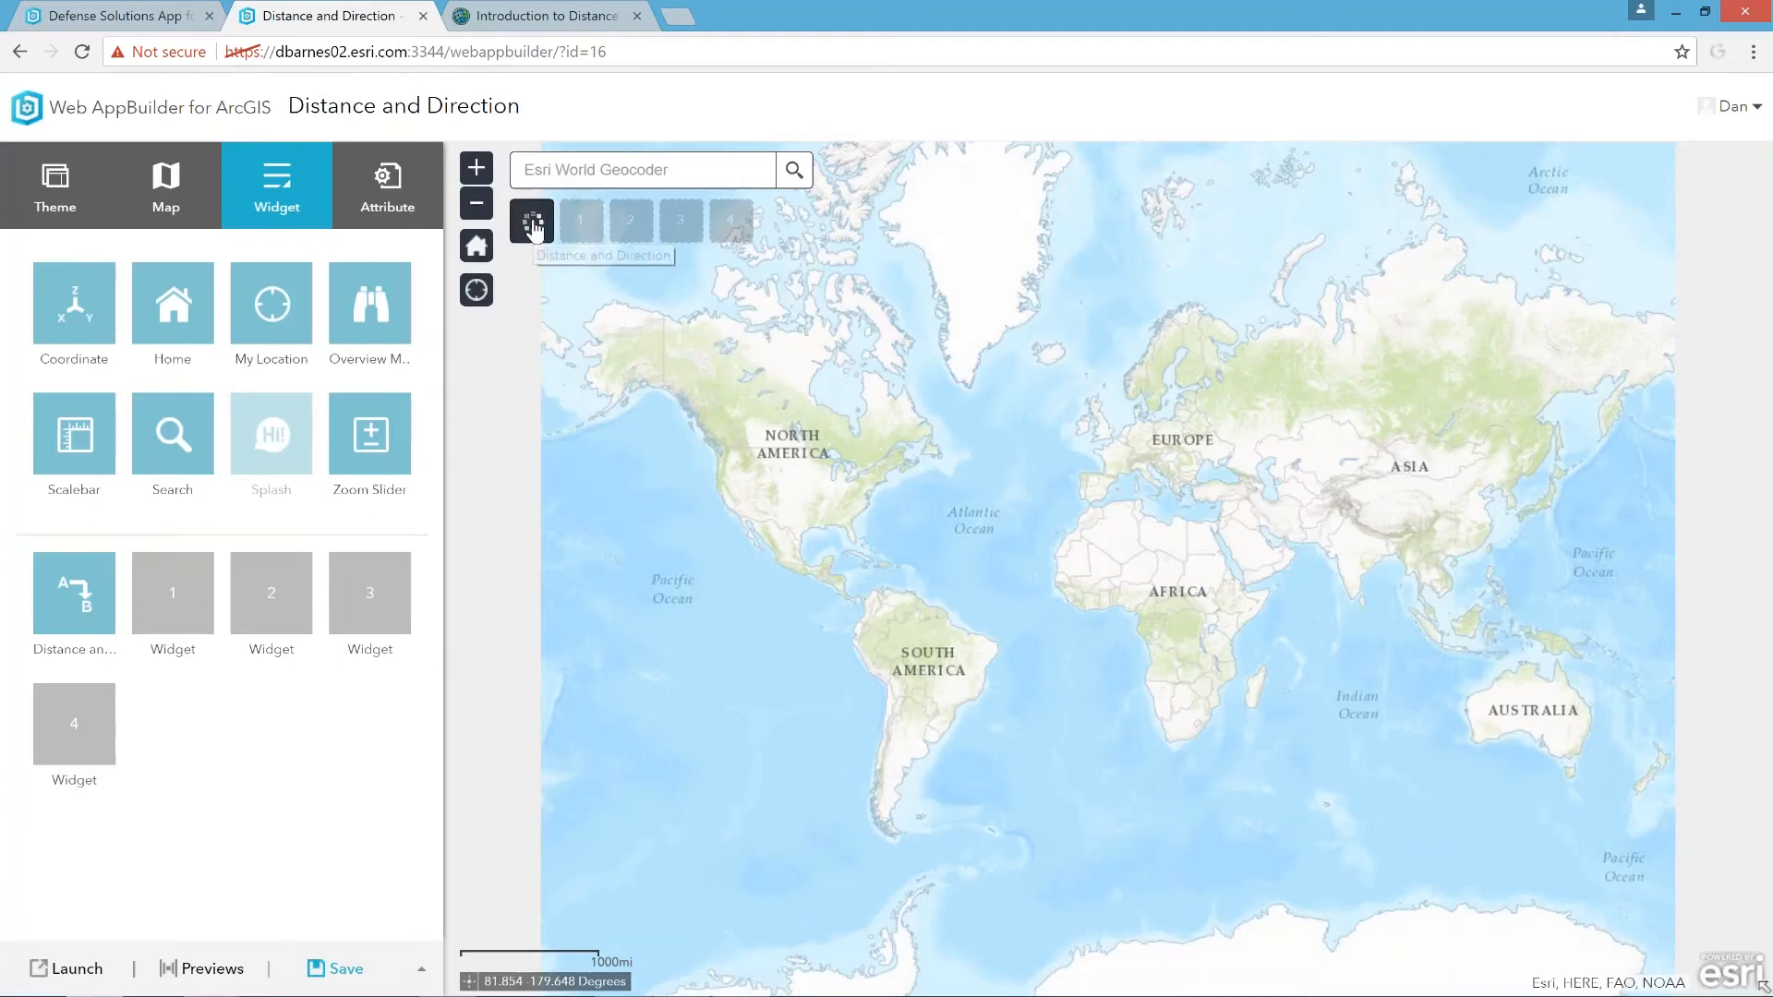
Open the Distance and Direction widget on the preview map and draw a line from France to Mongolia, about 7,099,710 meters long
left_click(534, 228)
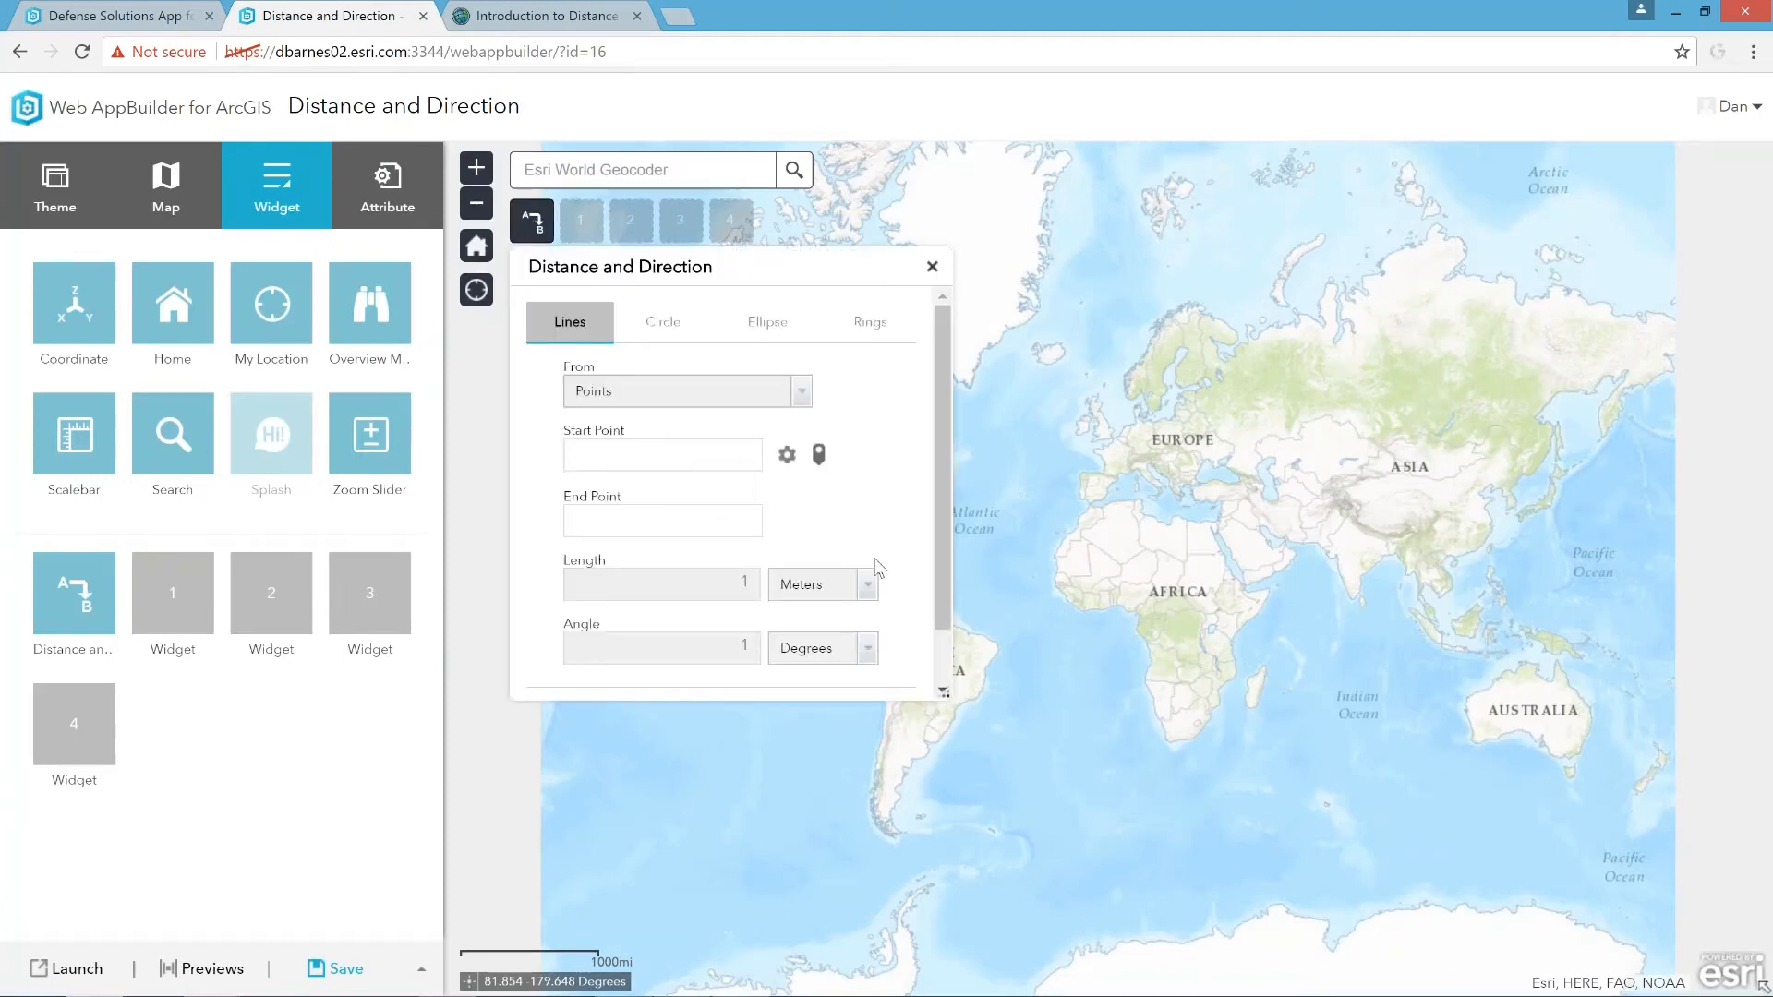
left_click(818, 454)
left_click(1107, 449)
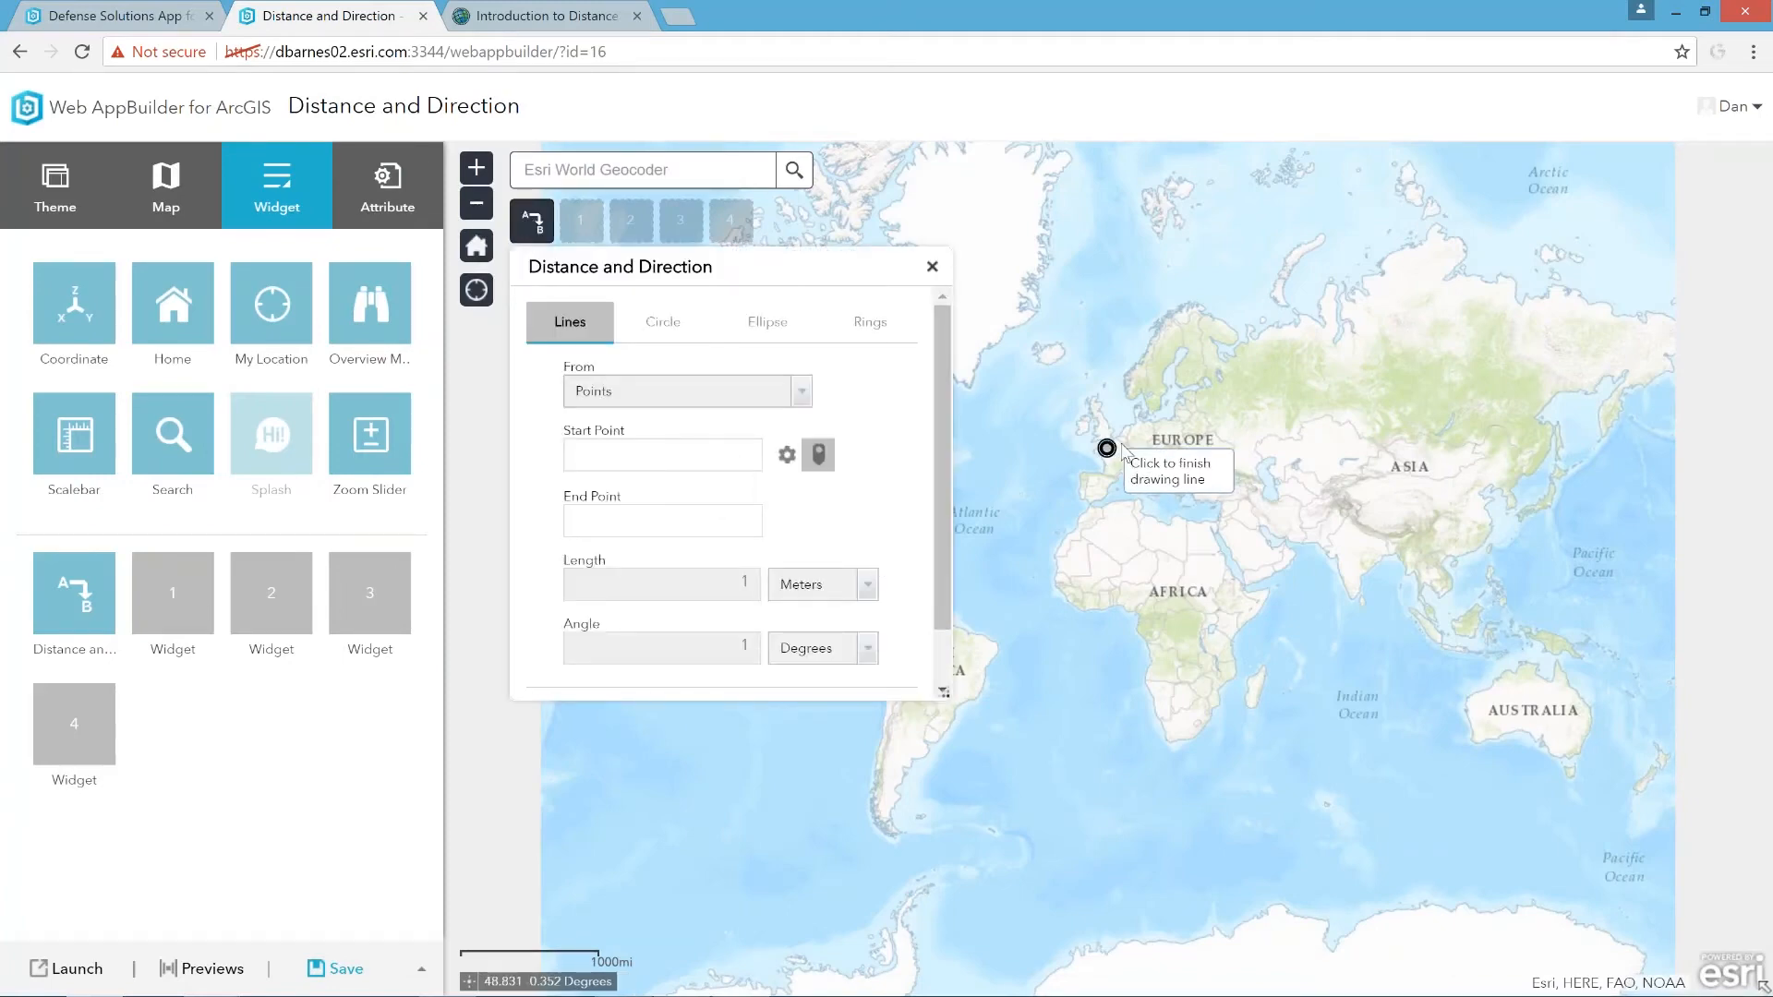
left_click(1432, 467)
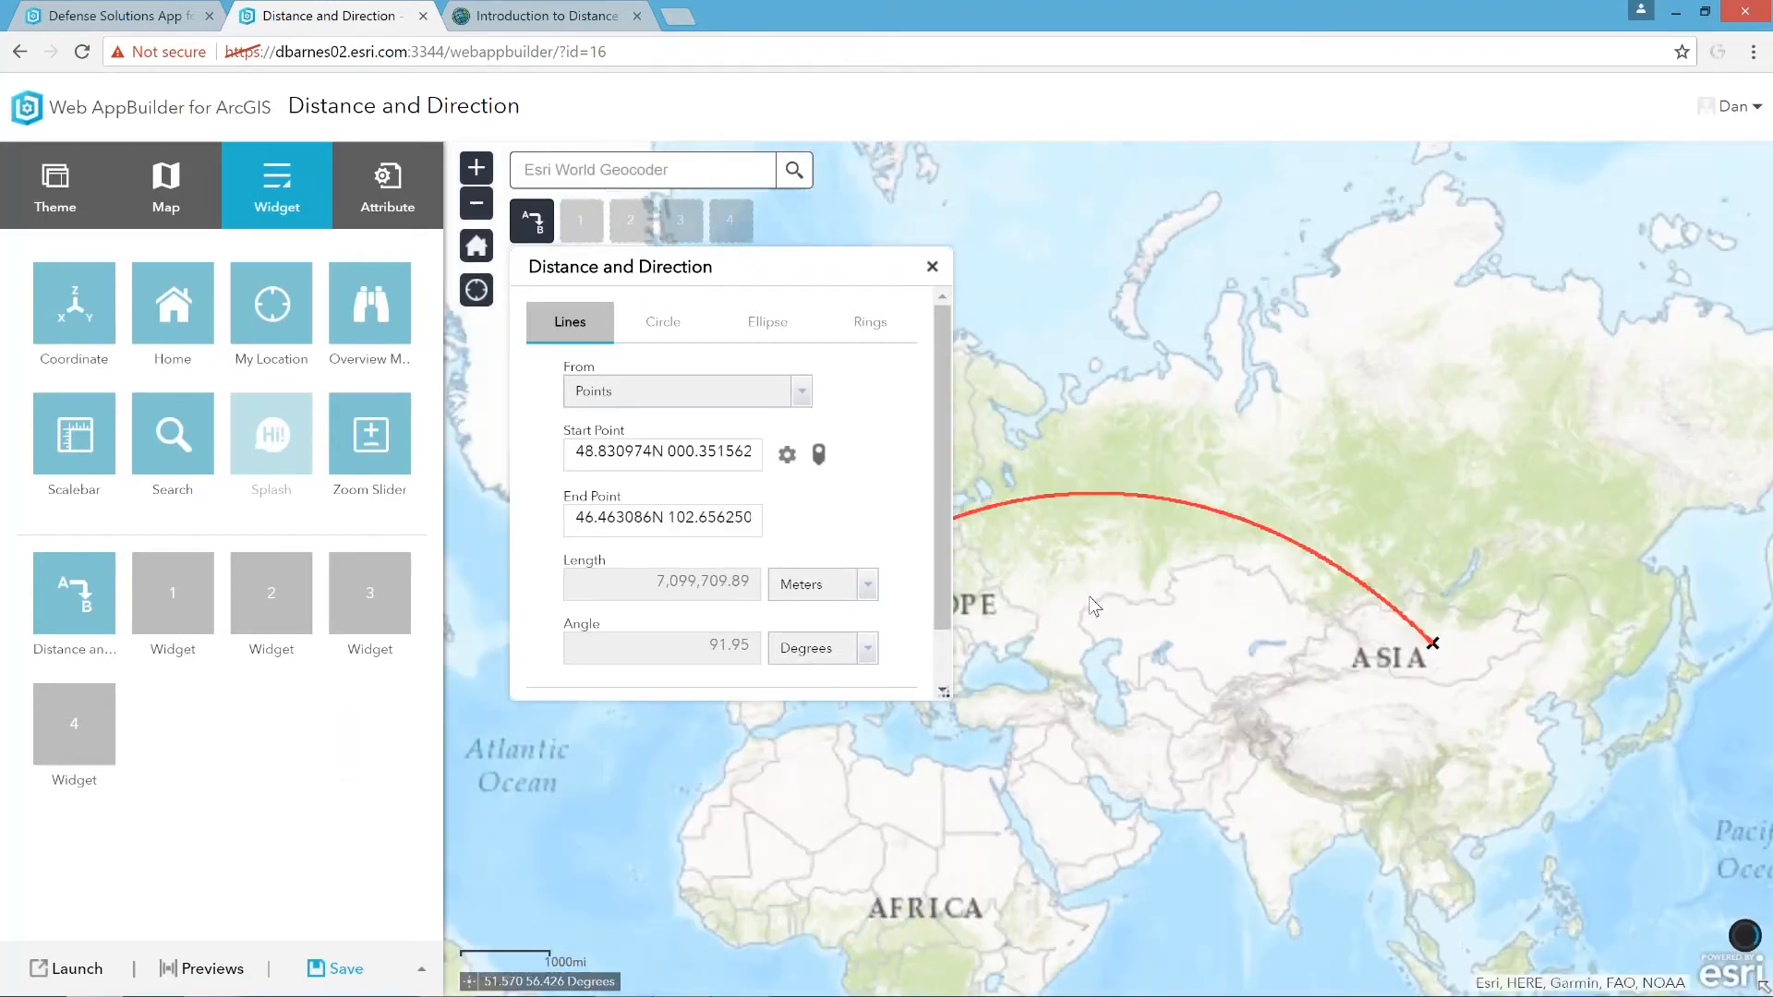
Clear the line drawn between France and Mongolia
left_click_drag(1094, 607, 1256, 546)
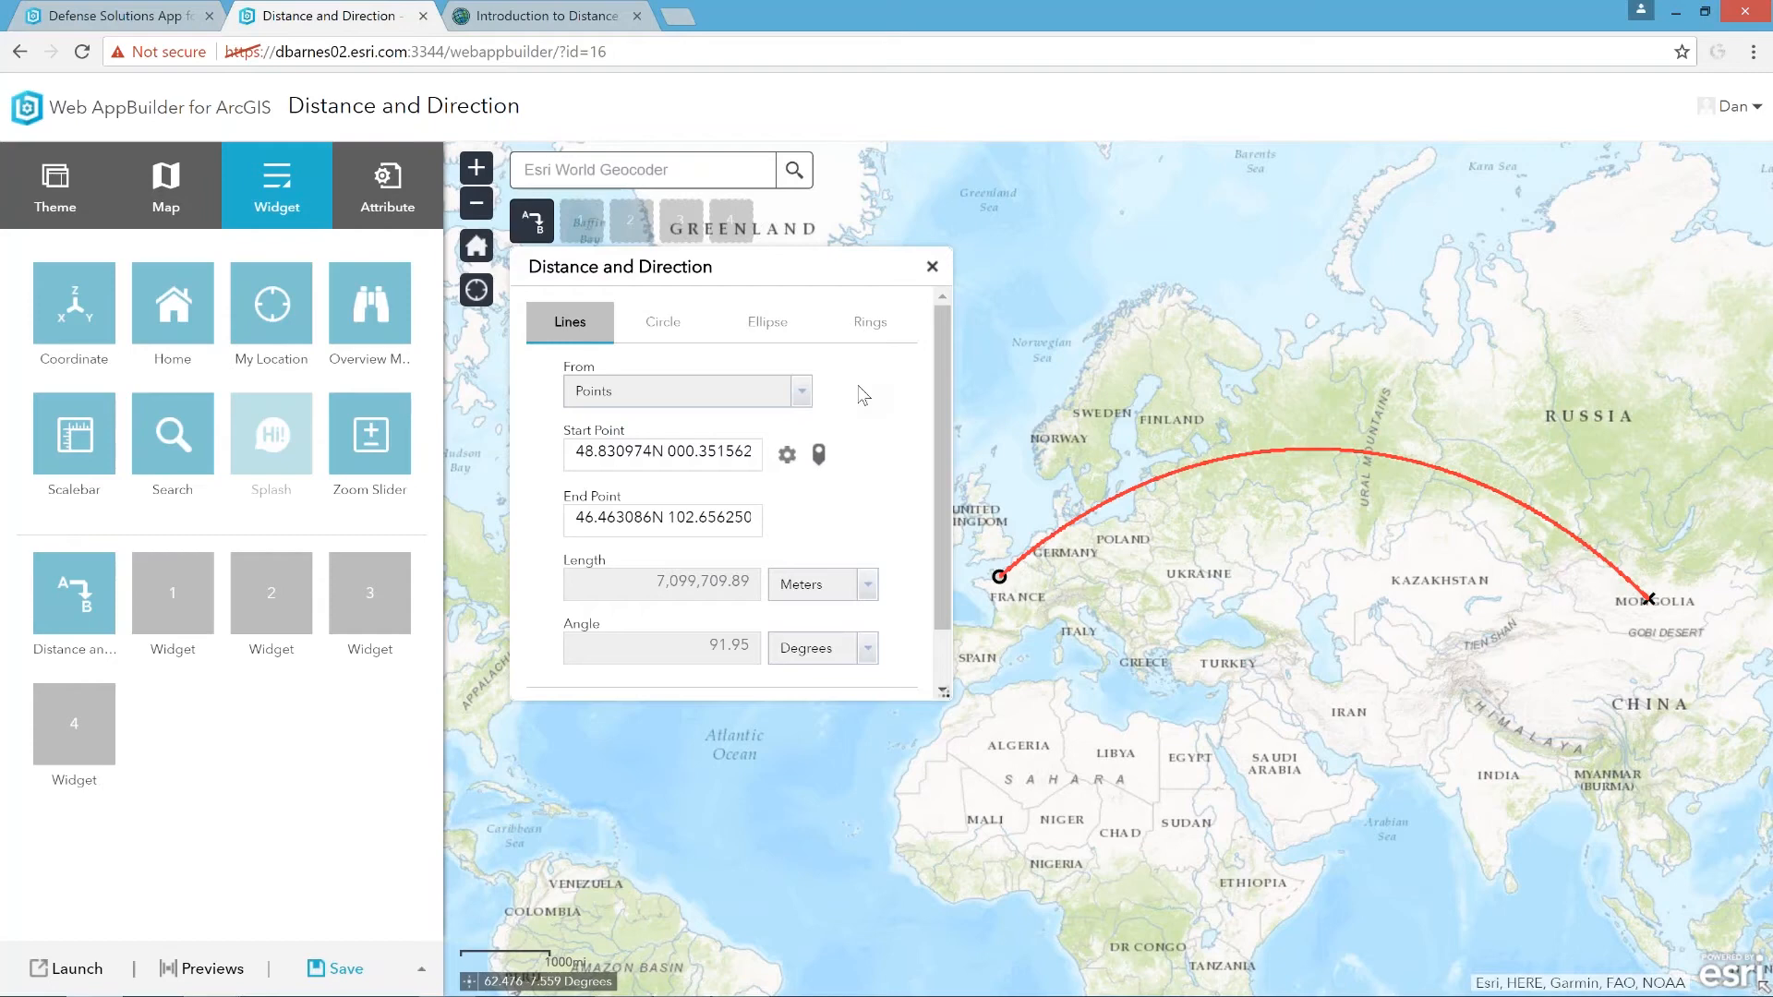
scroll(849, 388, "down", 2)
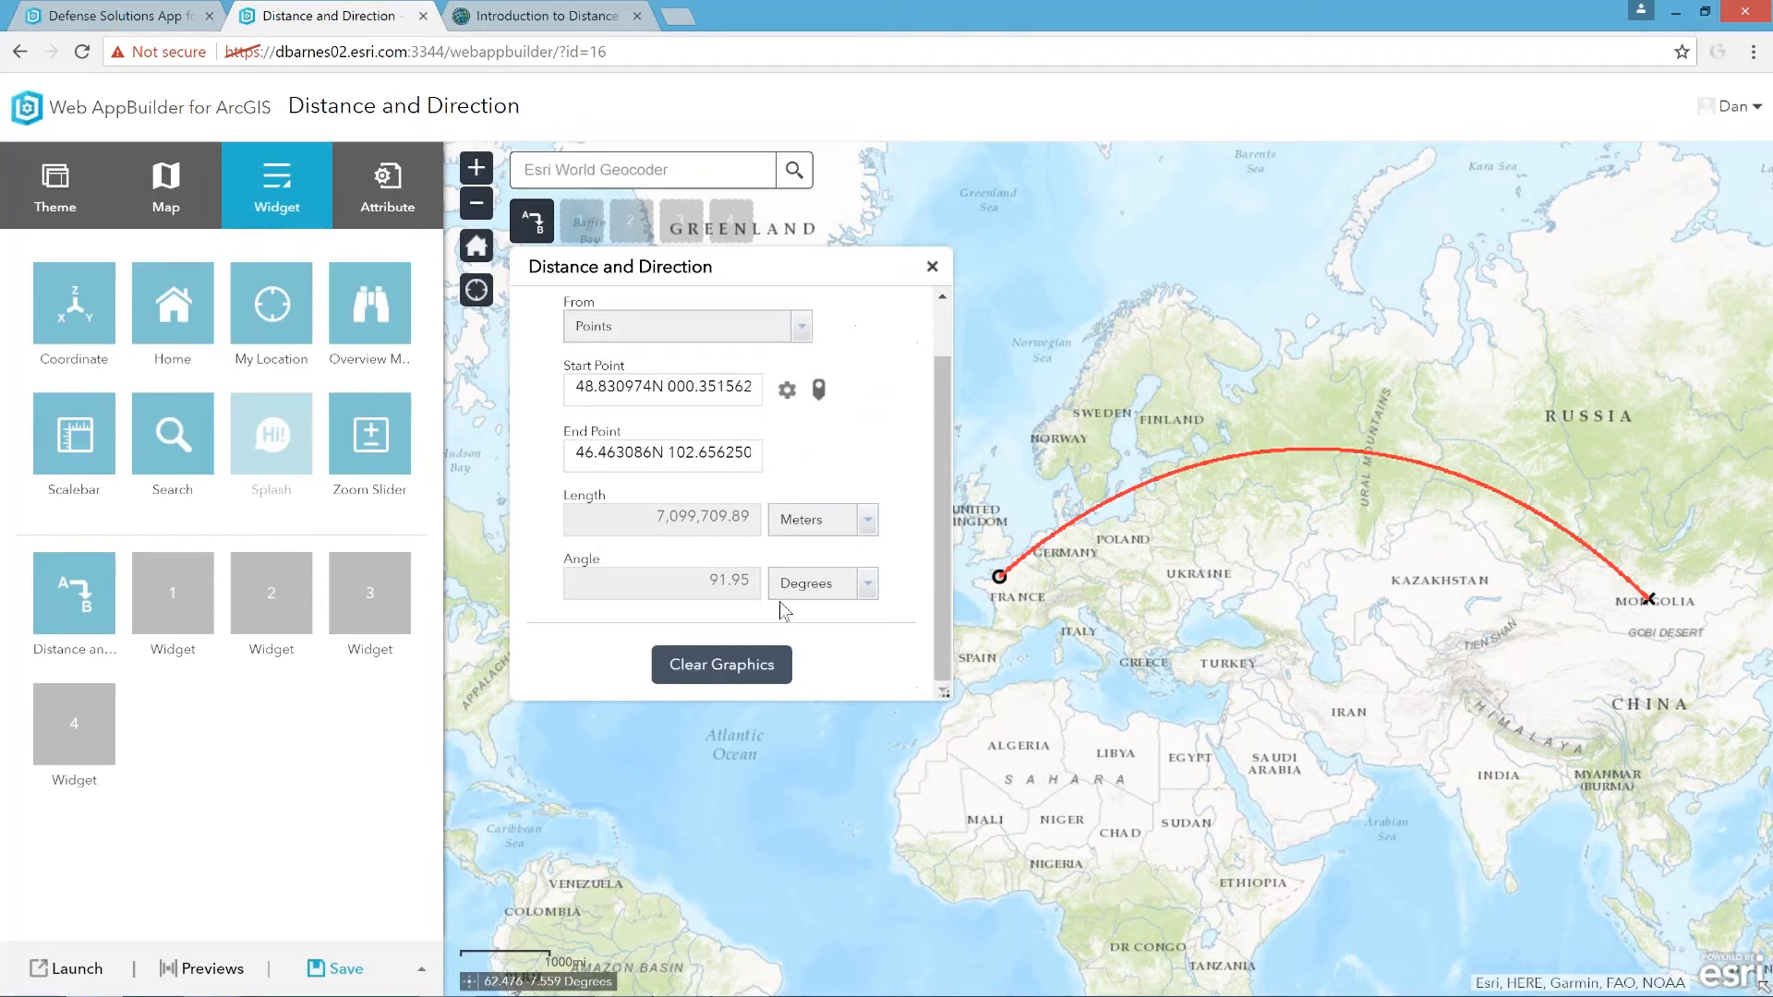
left_click(771, 664)
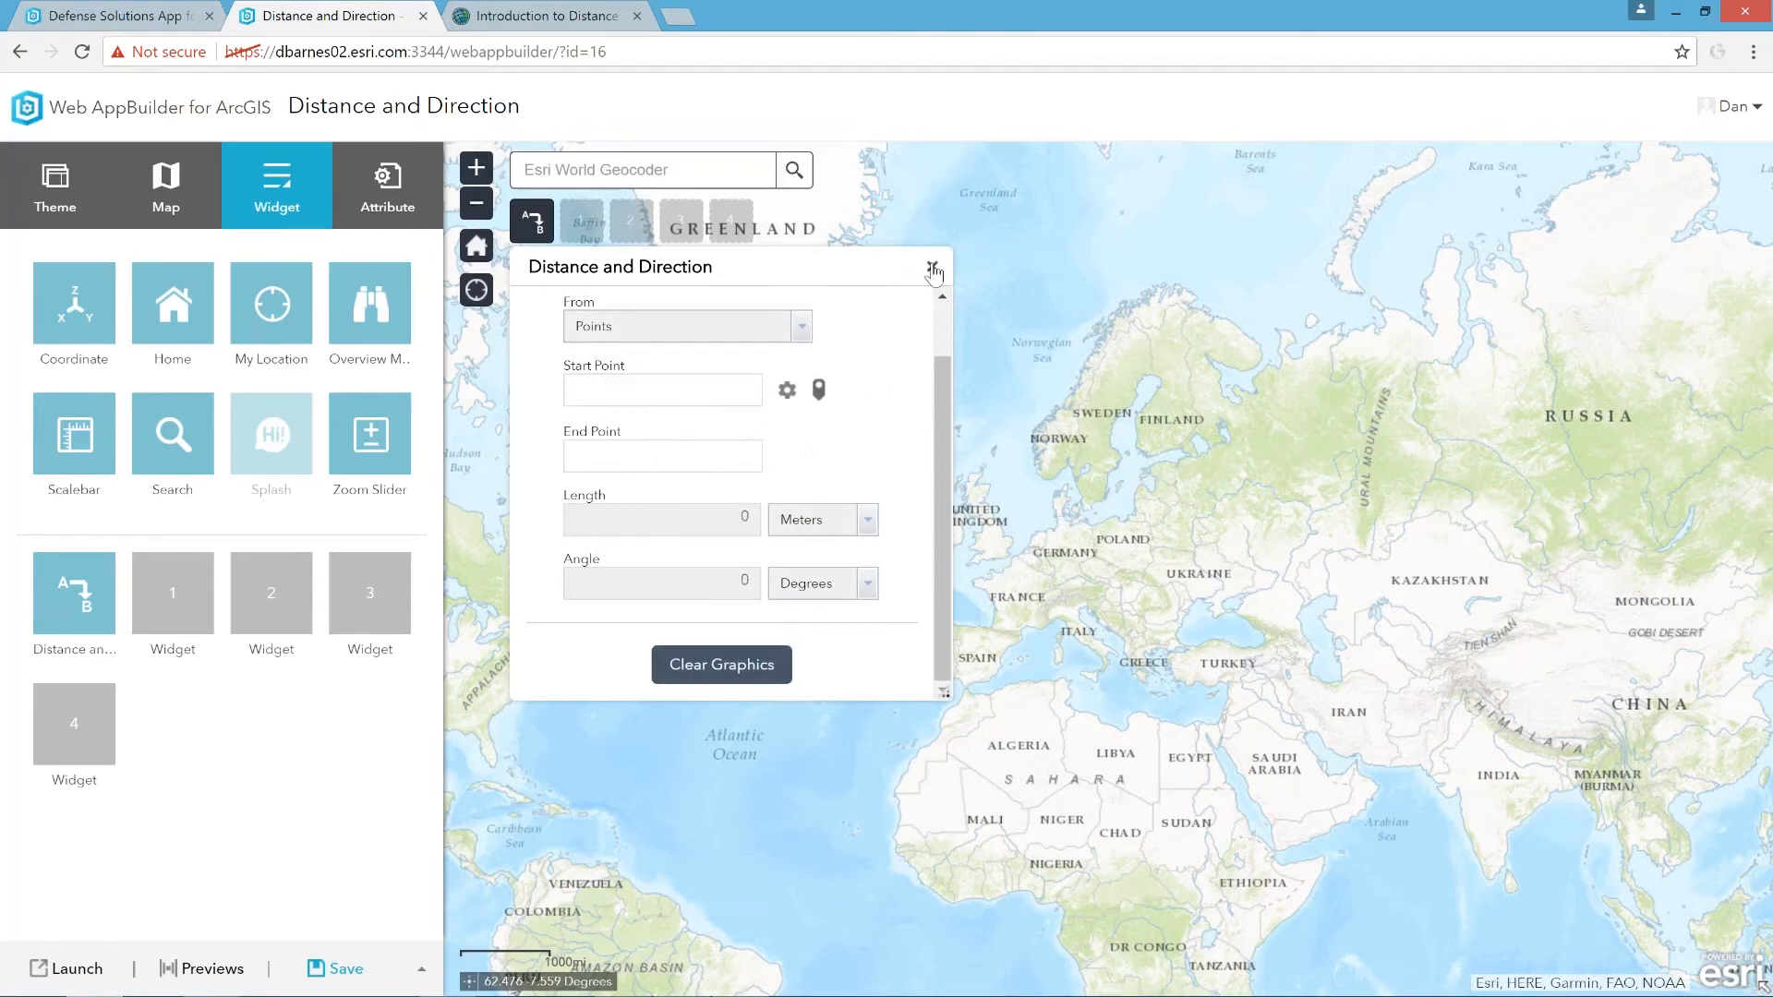
Close the Distance and Direction widget, save the app and return to the Web AppBuilder app list
left_click(932, 266)
left_click(342, 970)
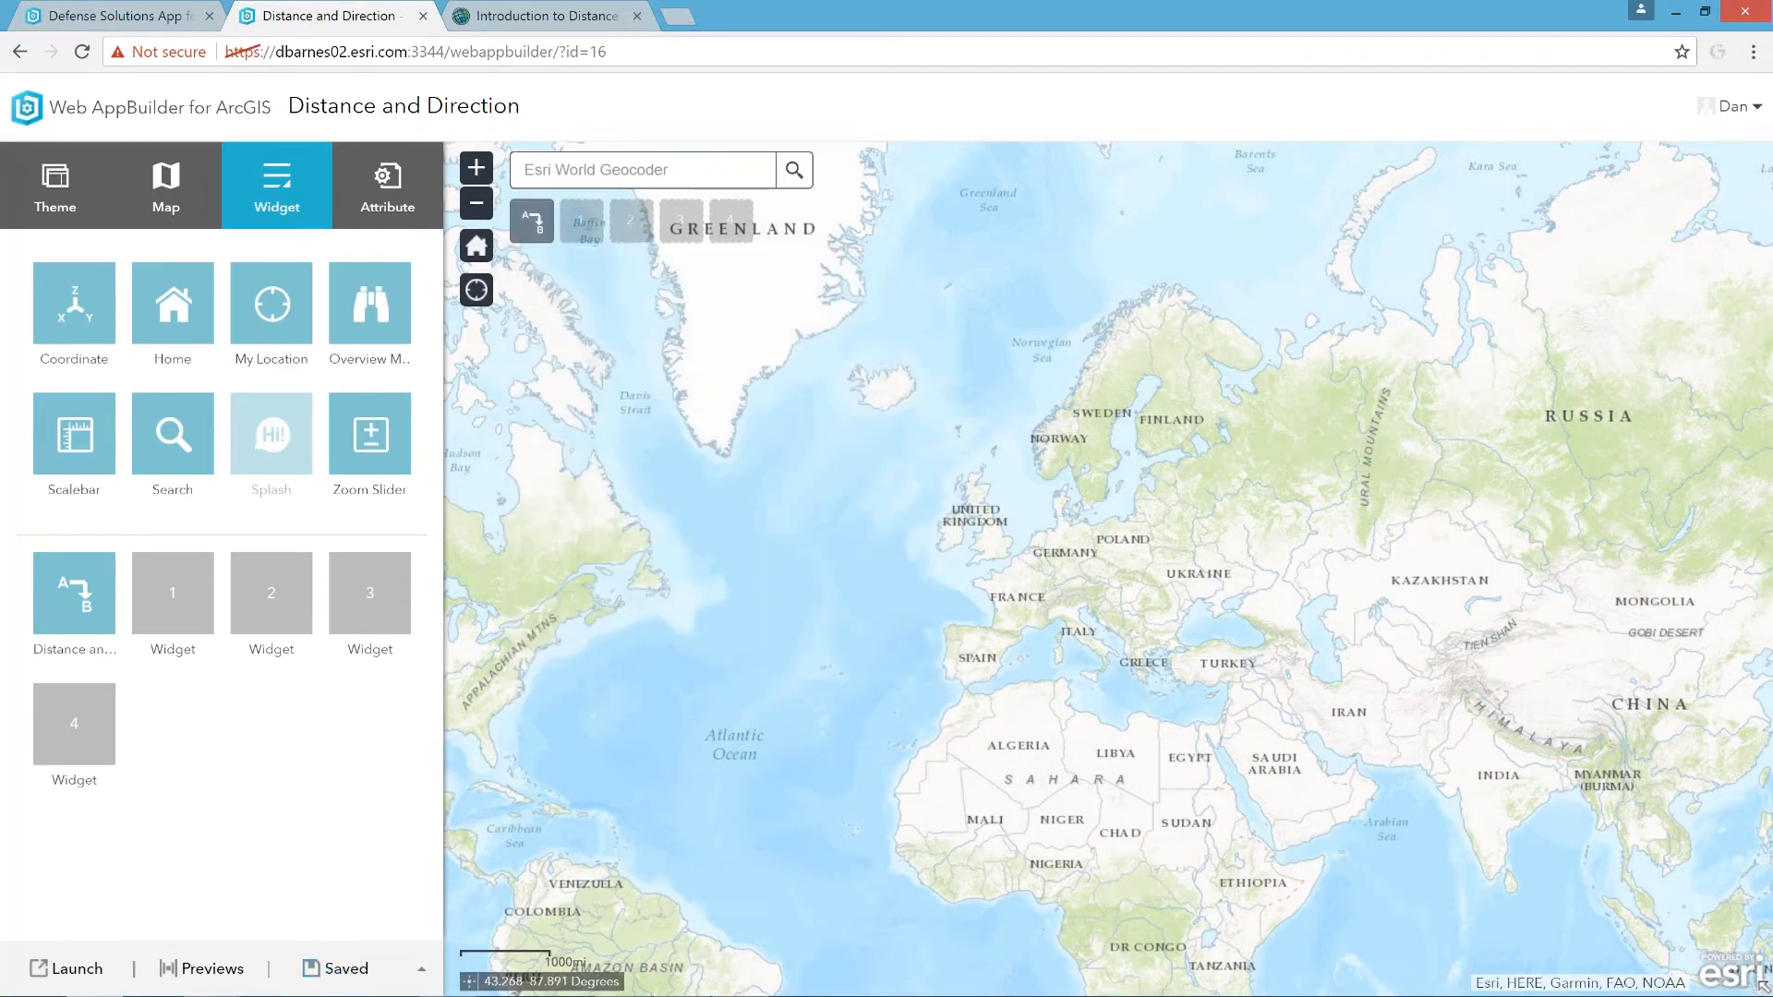
left_click(145, 109)
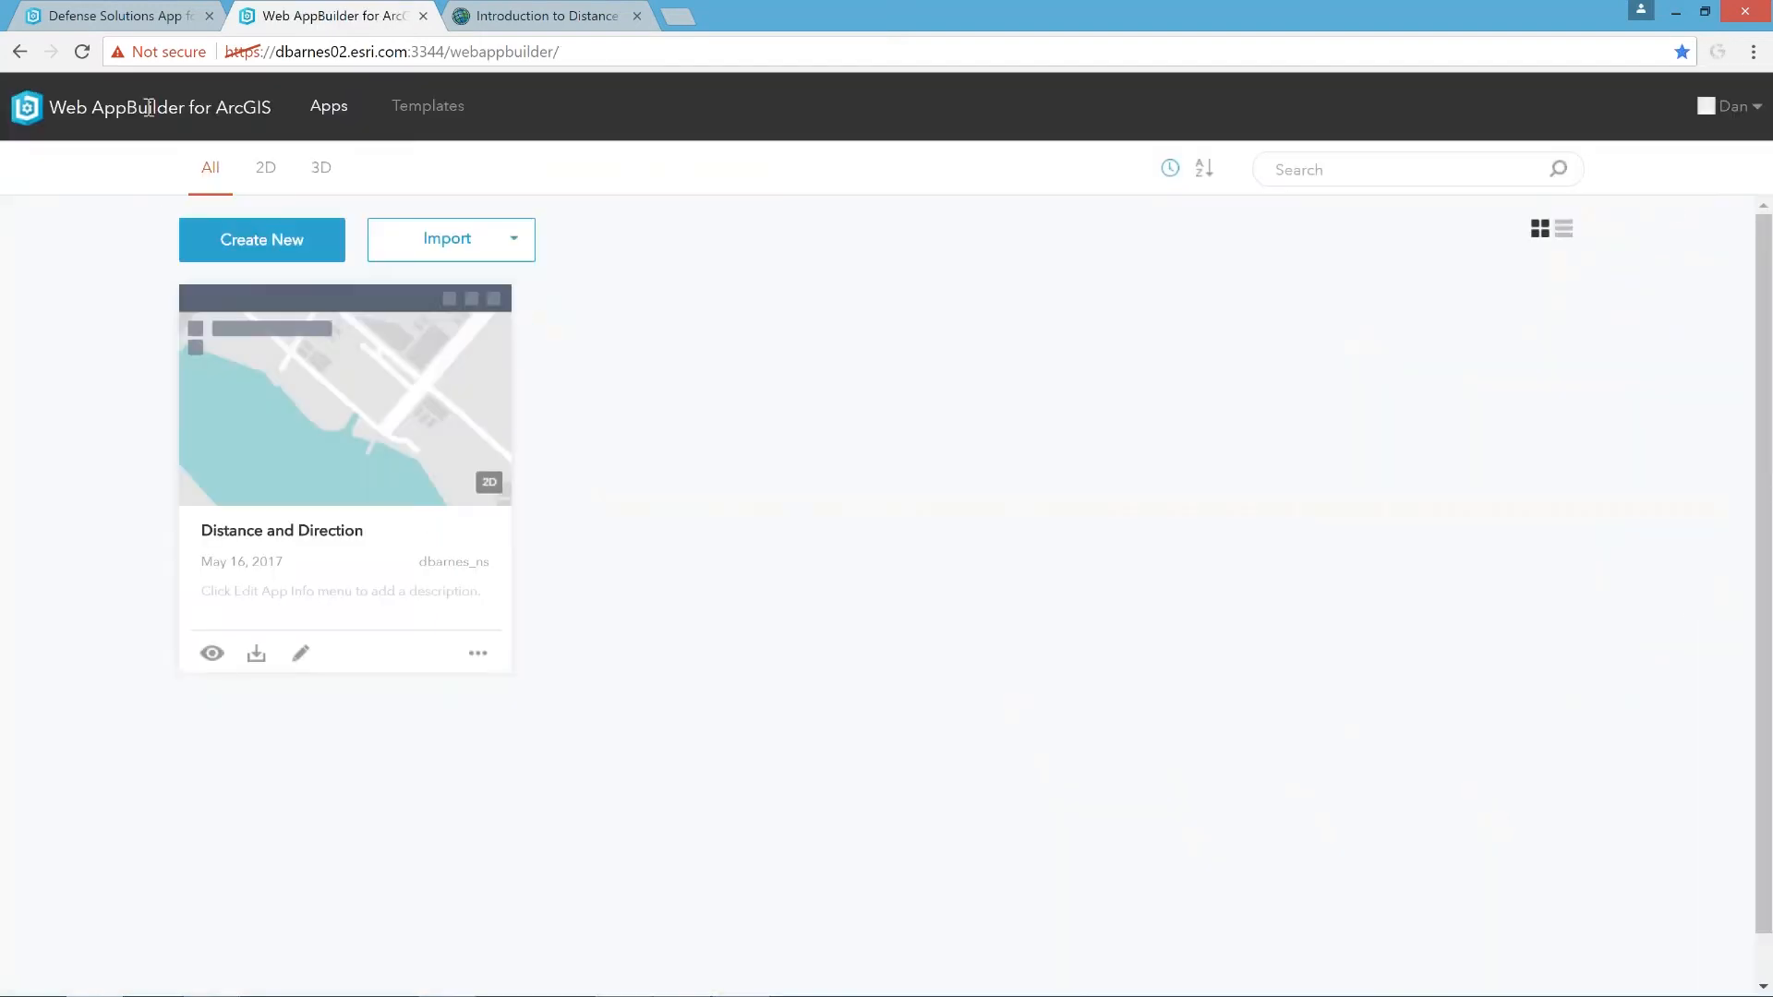
Open the help topic on configuring the distance and direction widget and copy the statement "showLabels": true, from it
left_click(488, 14)
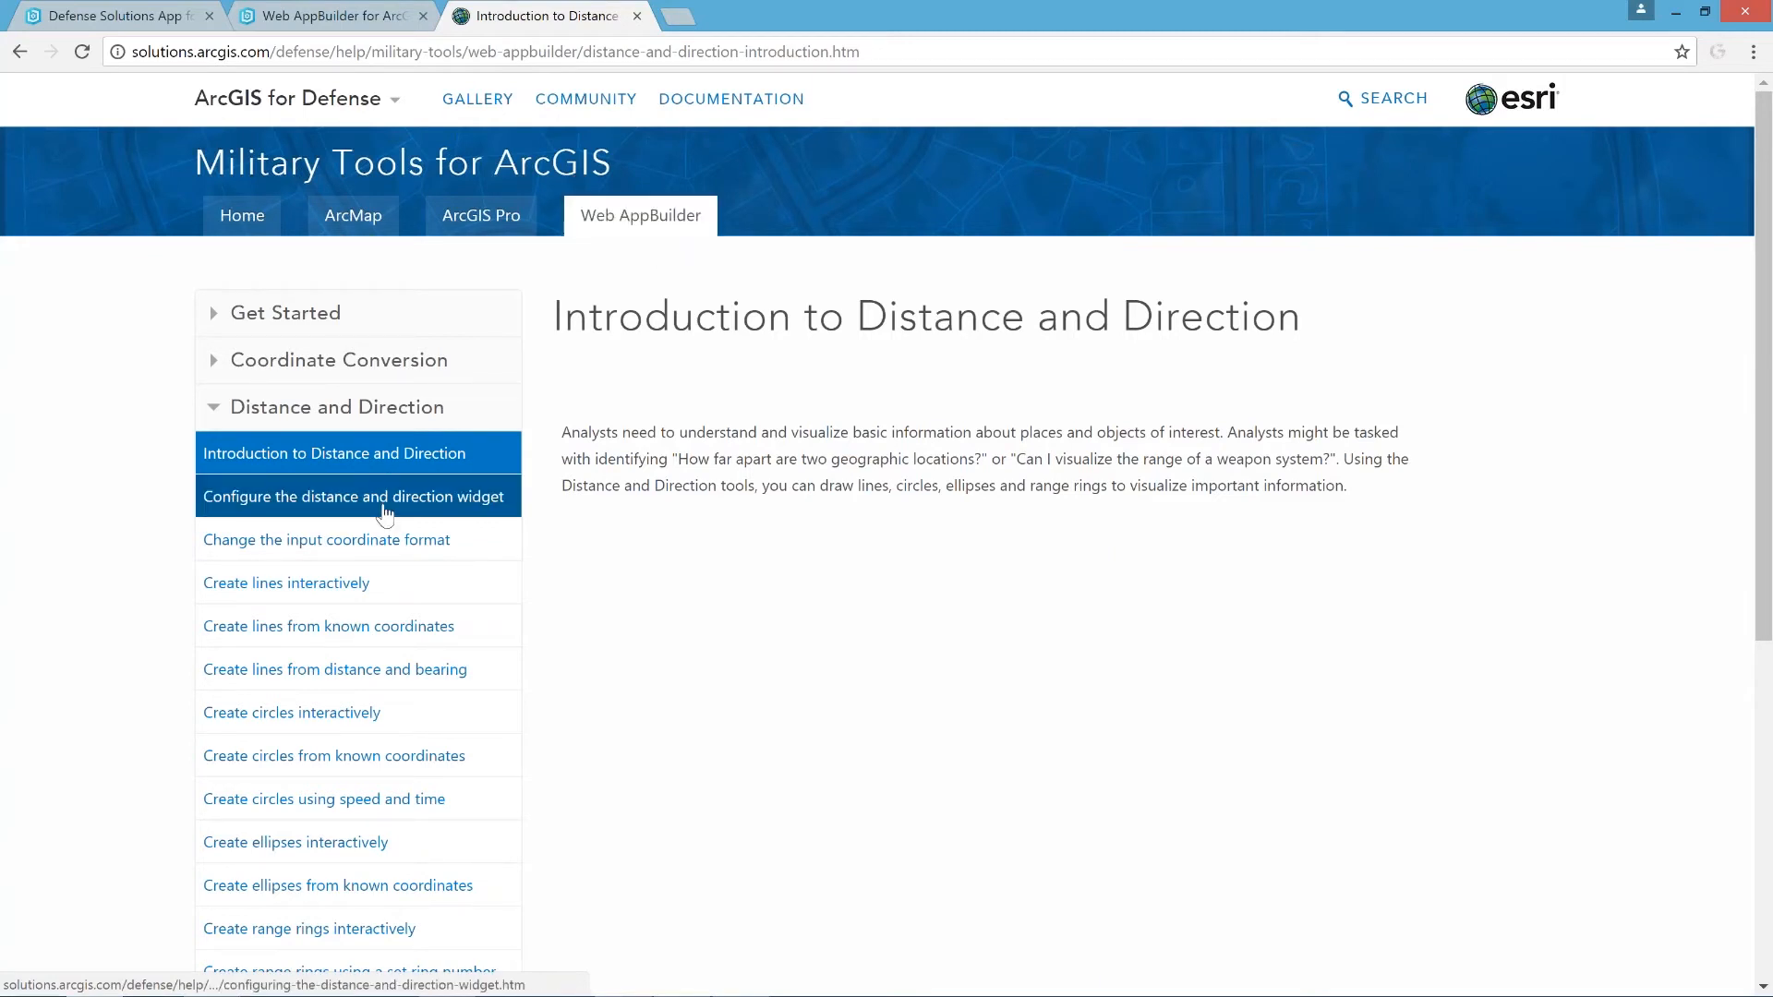
left_click(323, 509)
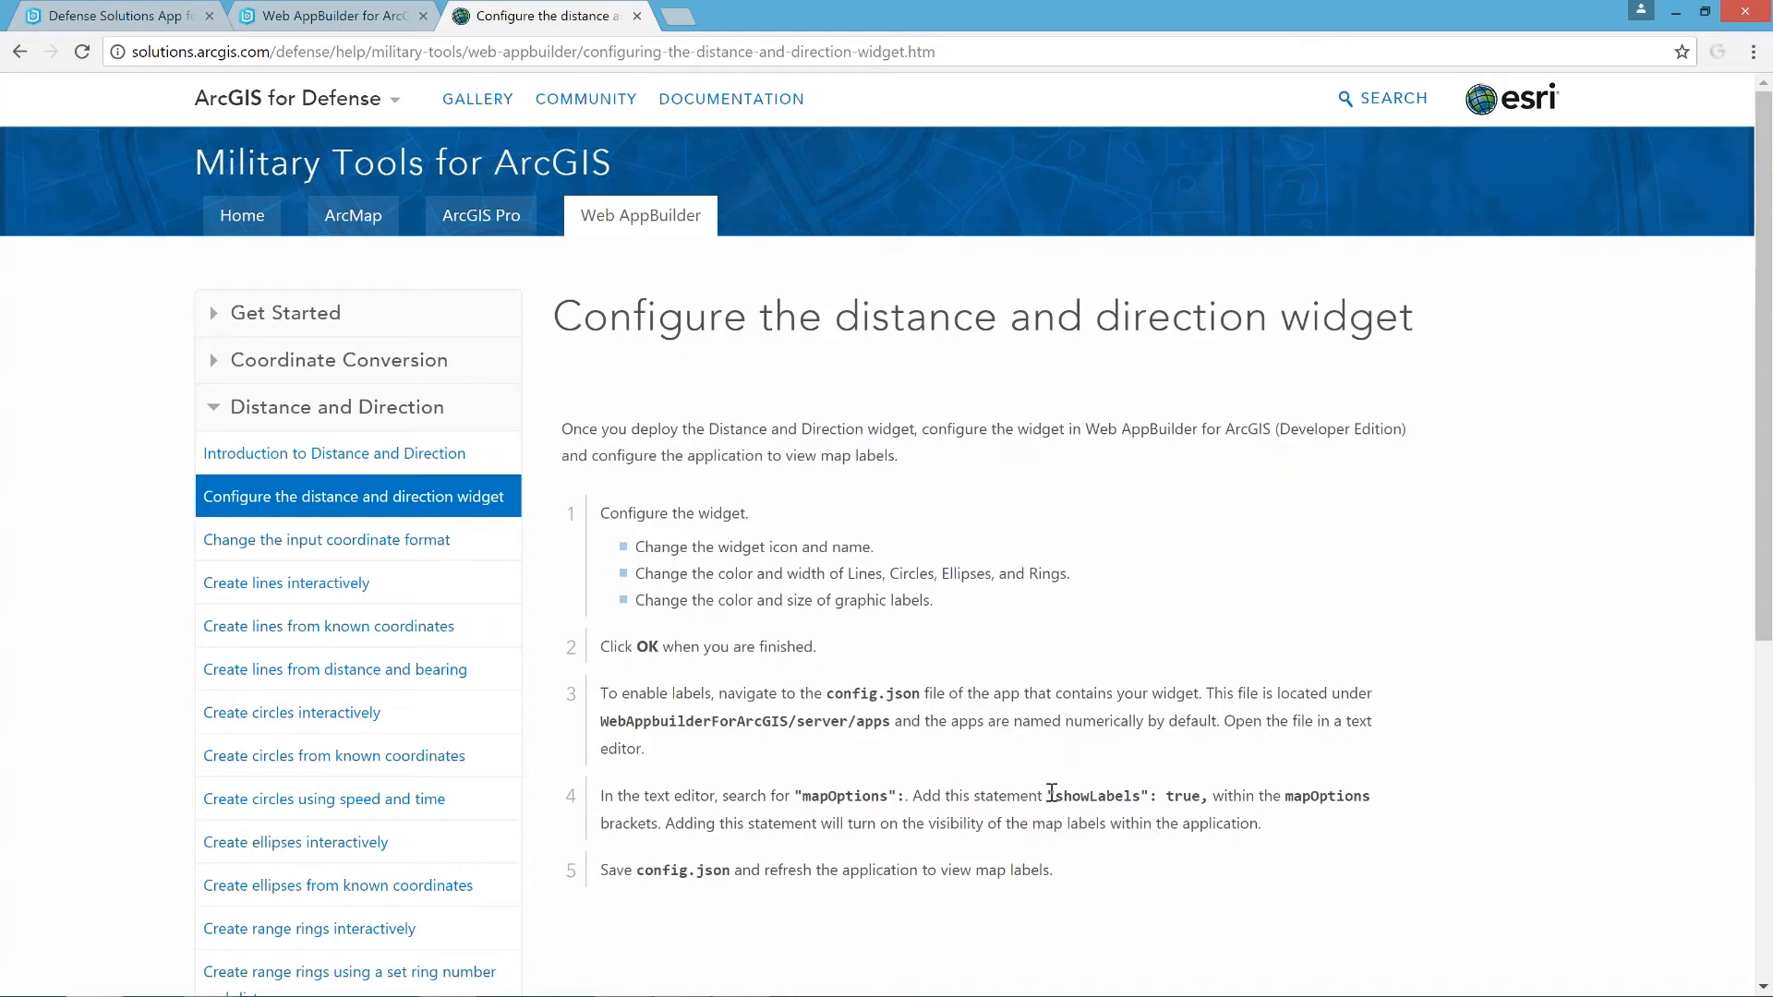
left_click_drag(1049, 794, 1209, 794)
right_click(1161, 797)
left_click(1192, 817)
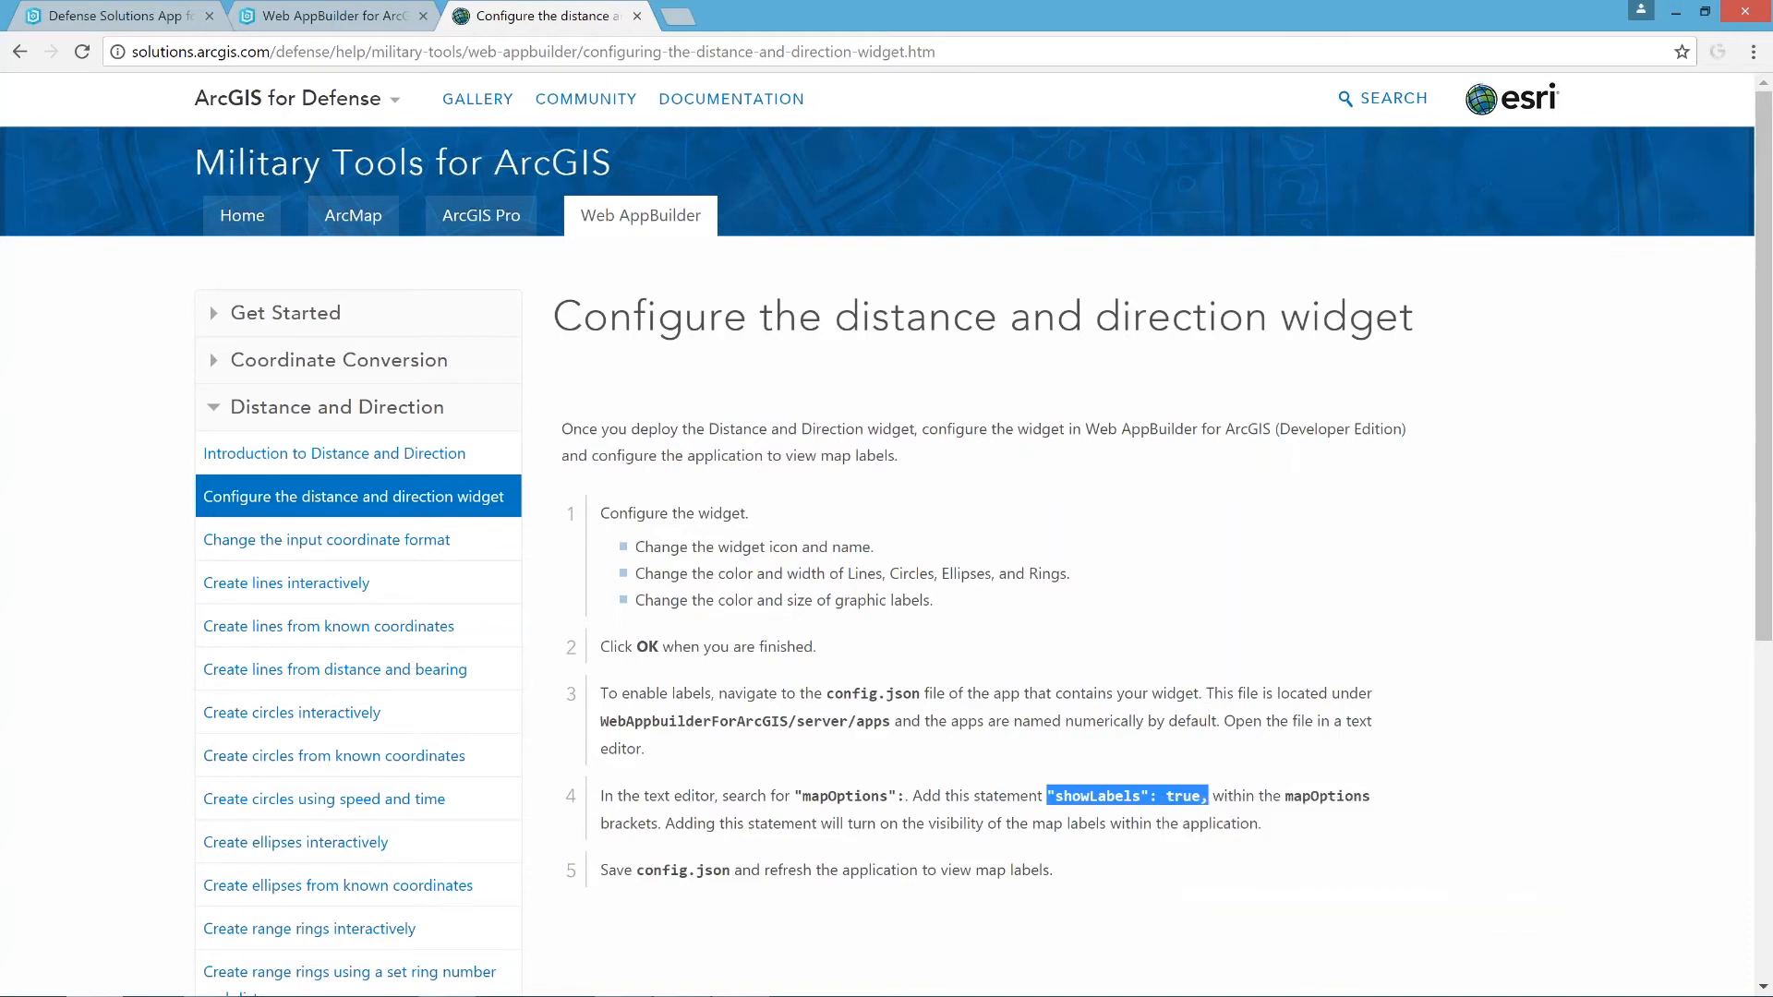
Switch to the File Explorer window for app folder 16 and open its config JSON file in Notepad++
mouse_move(212, 985)
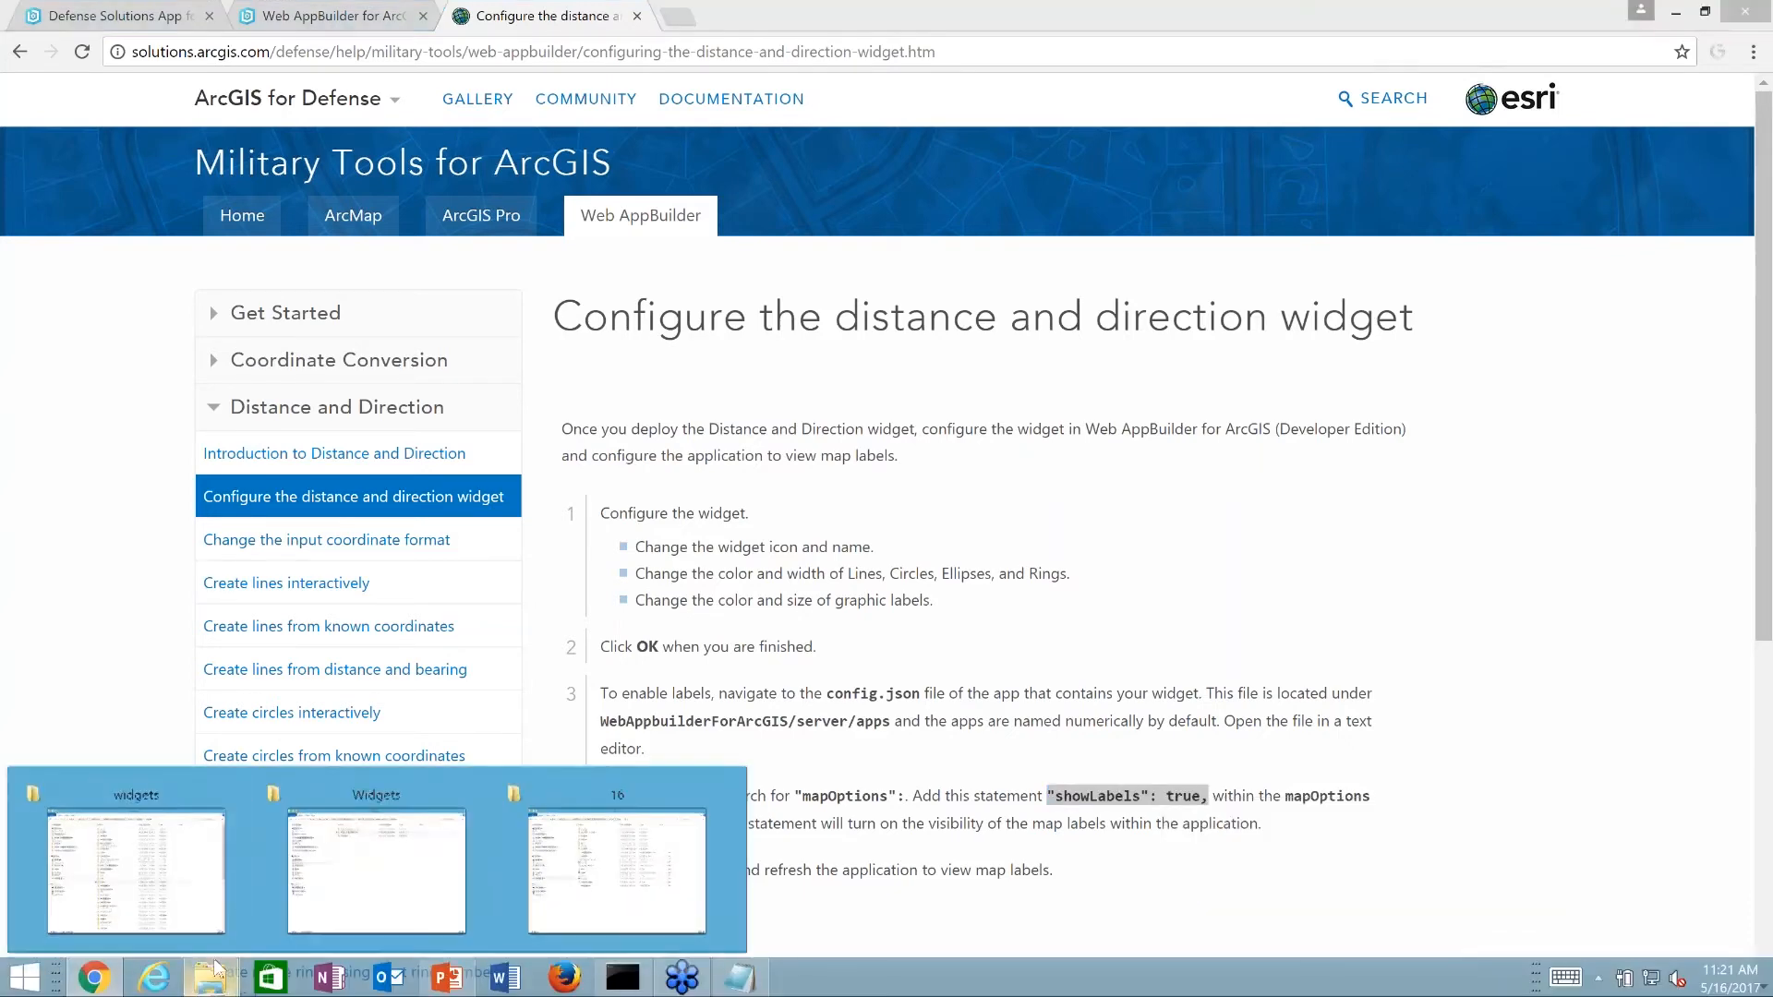
left_click(593, 850)
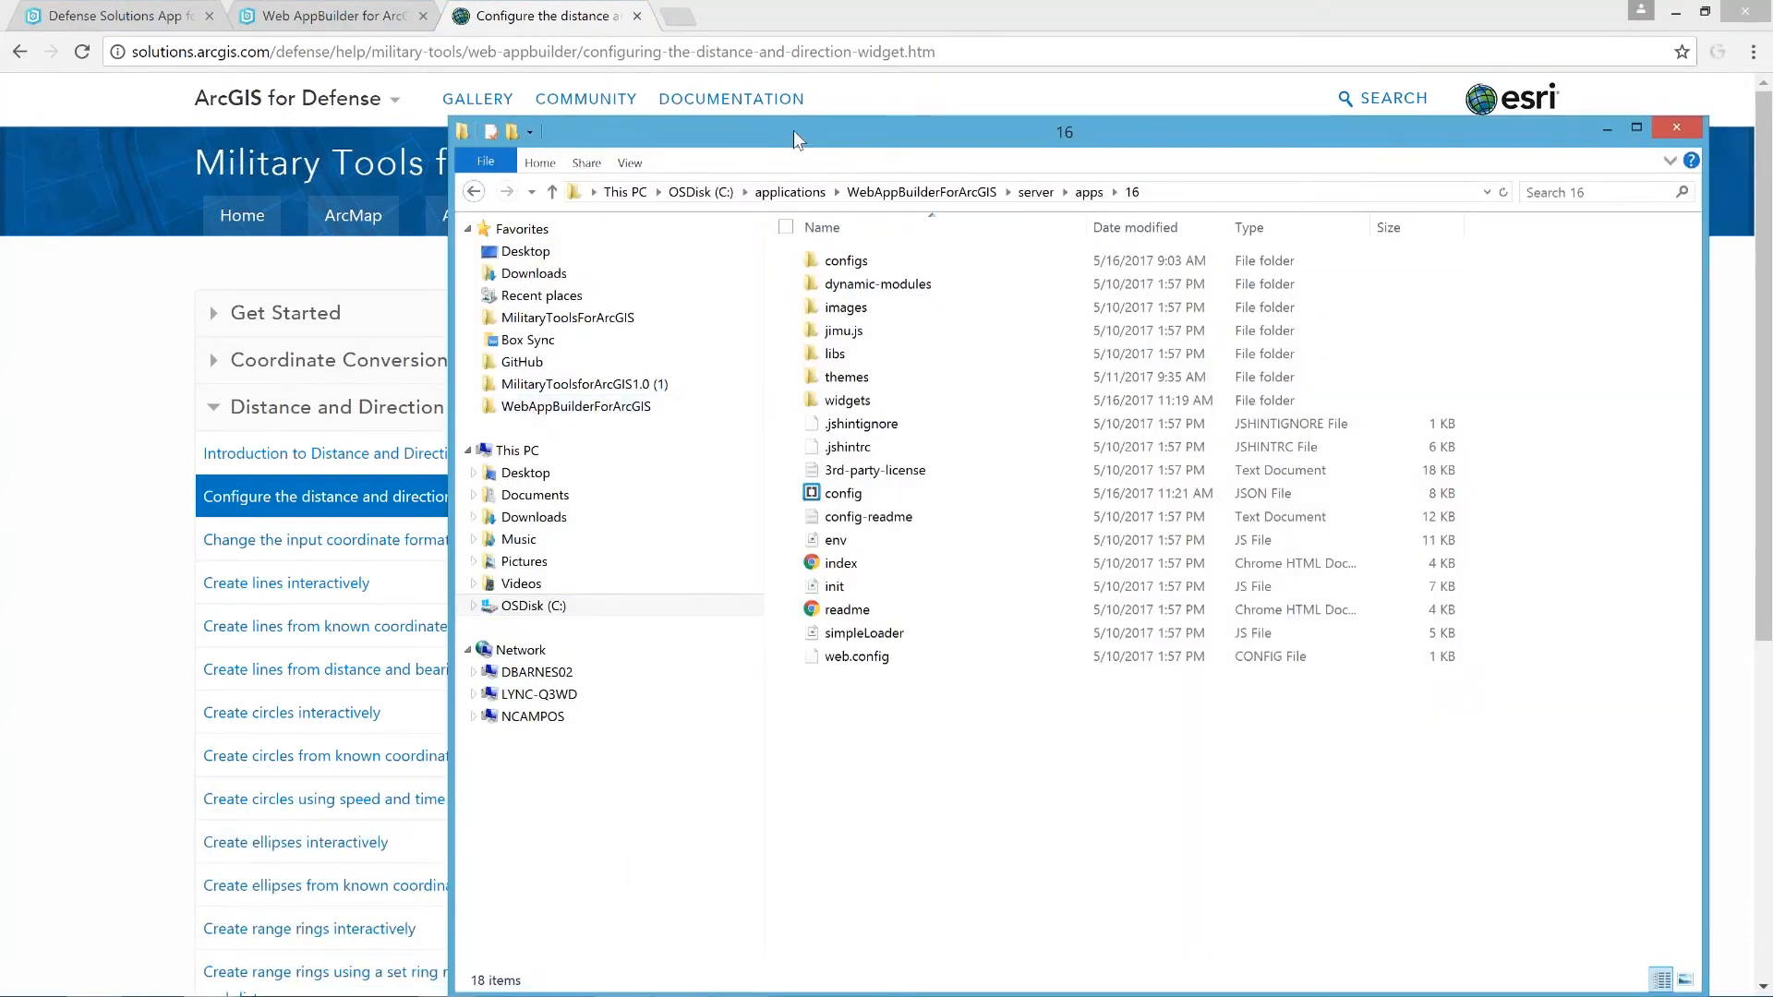
left_click_drag(760, 126, 653, 96)
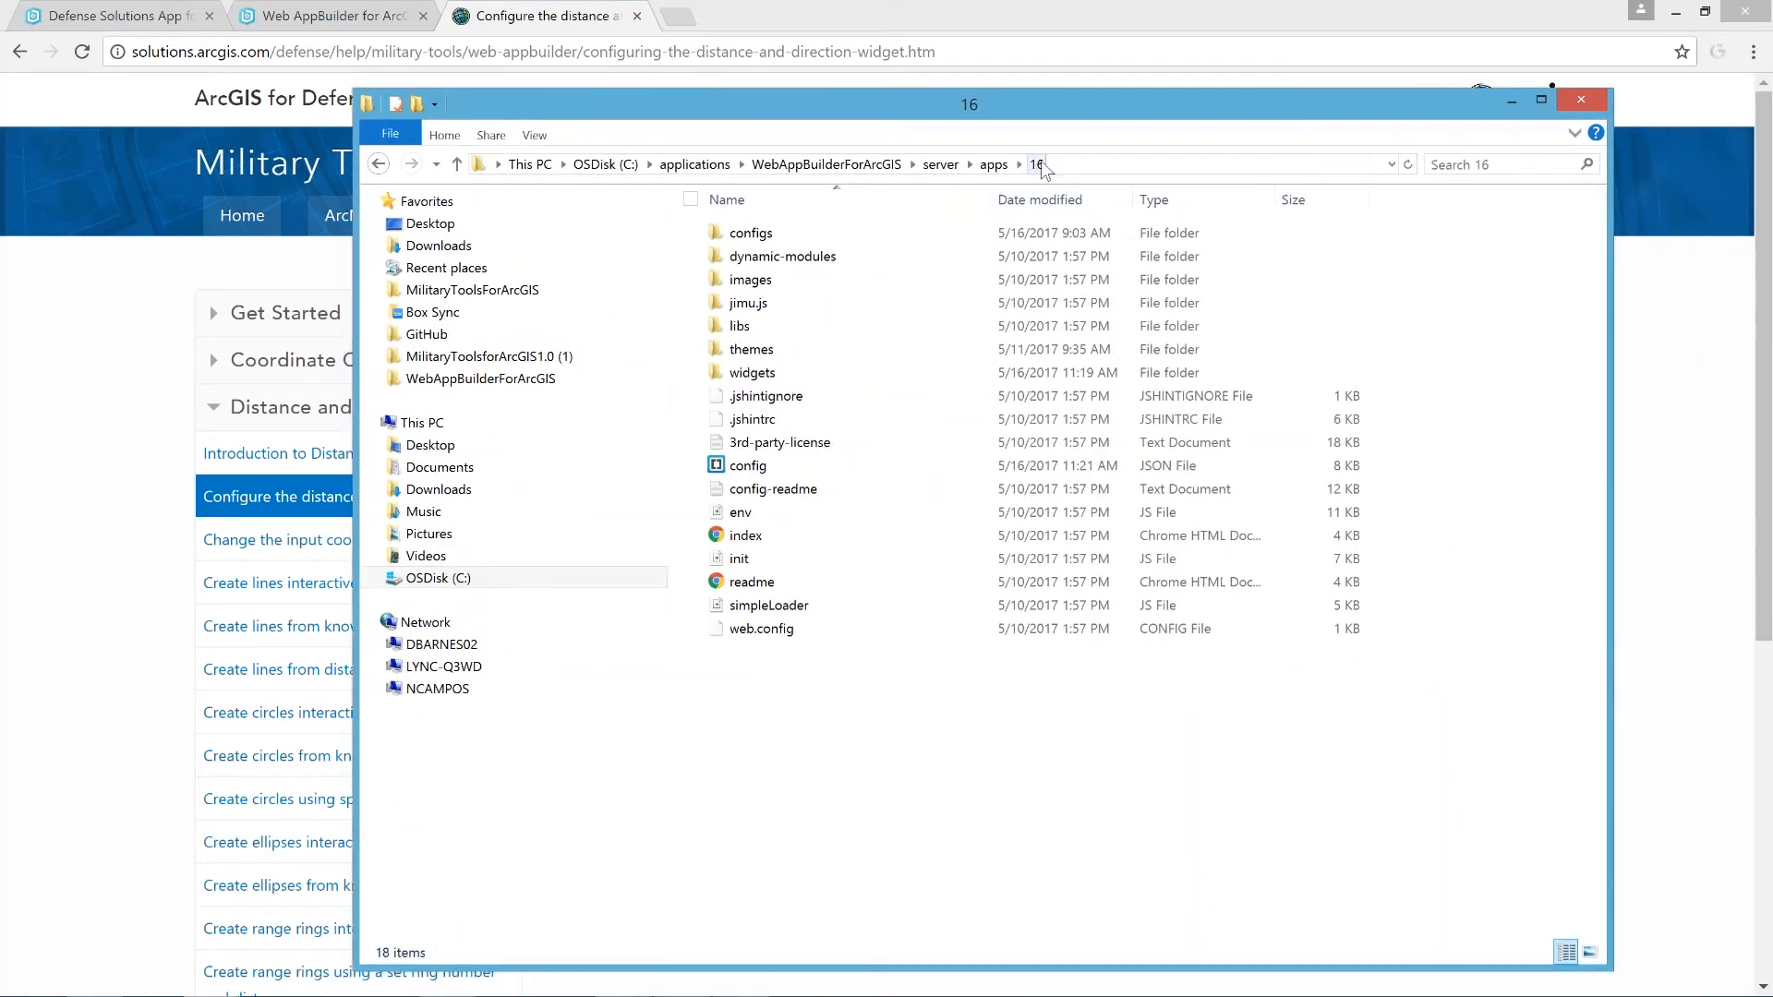
left_click(796, 467)
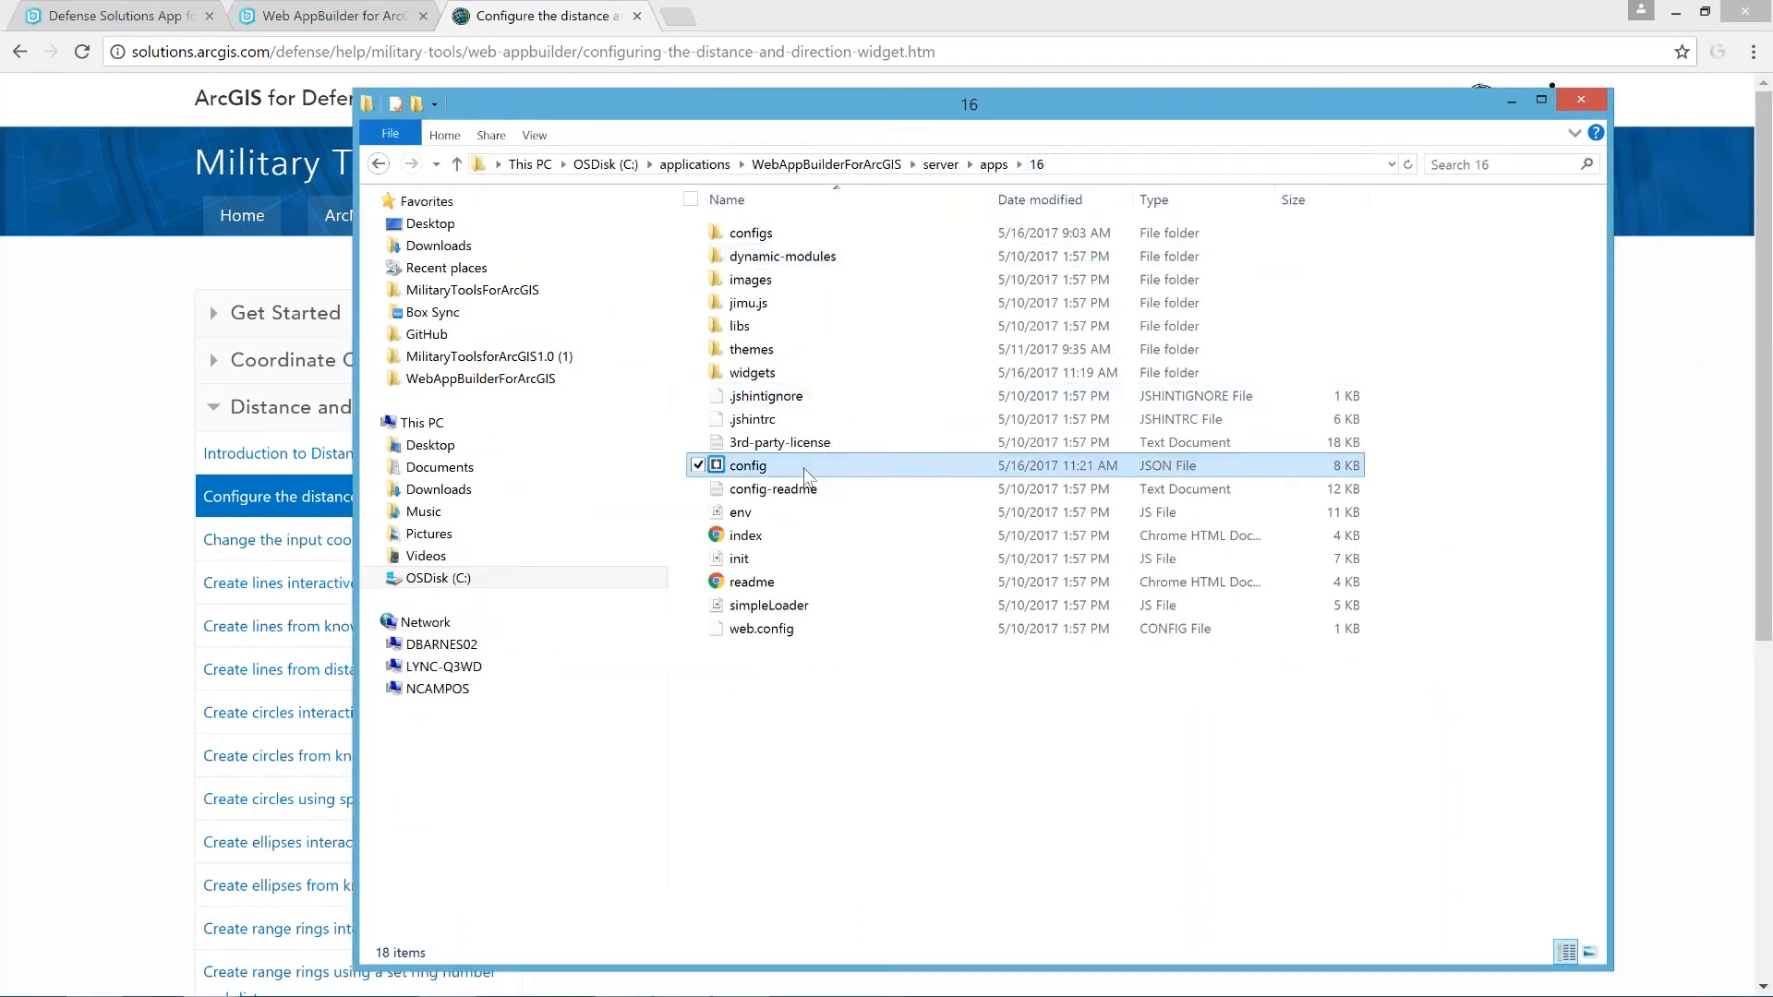
right_click(794, 467)
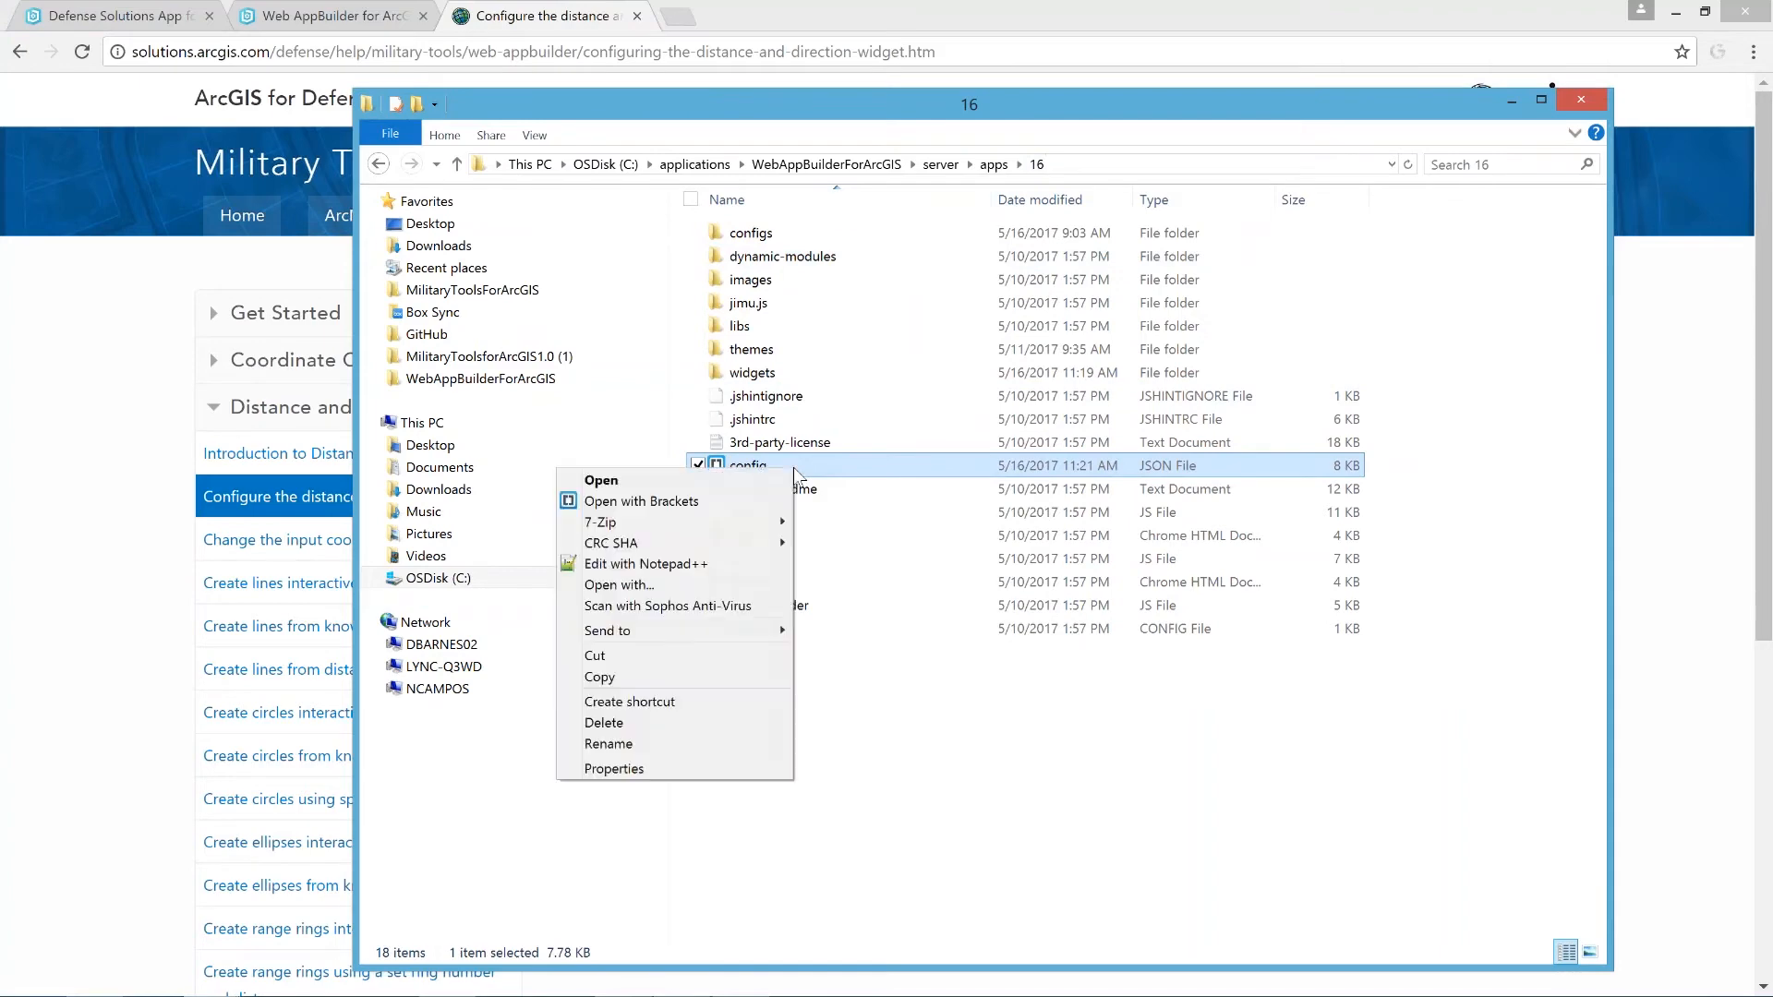
left_click(730, 565)
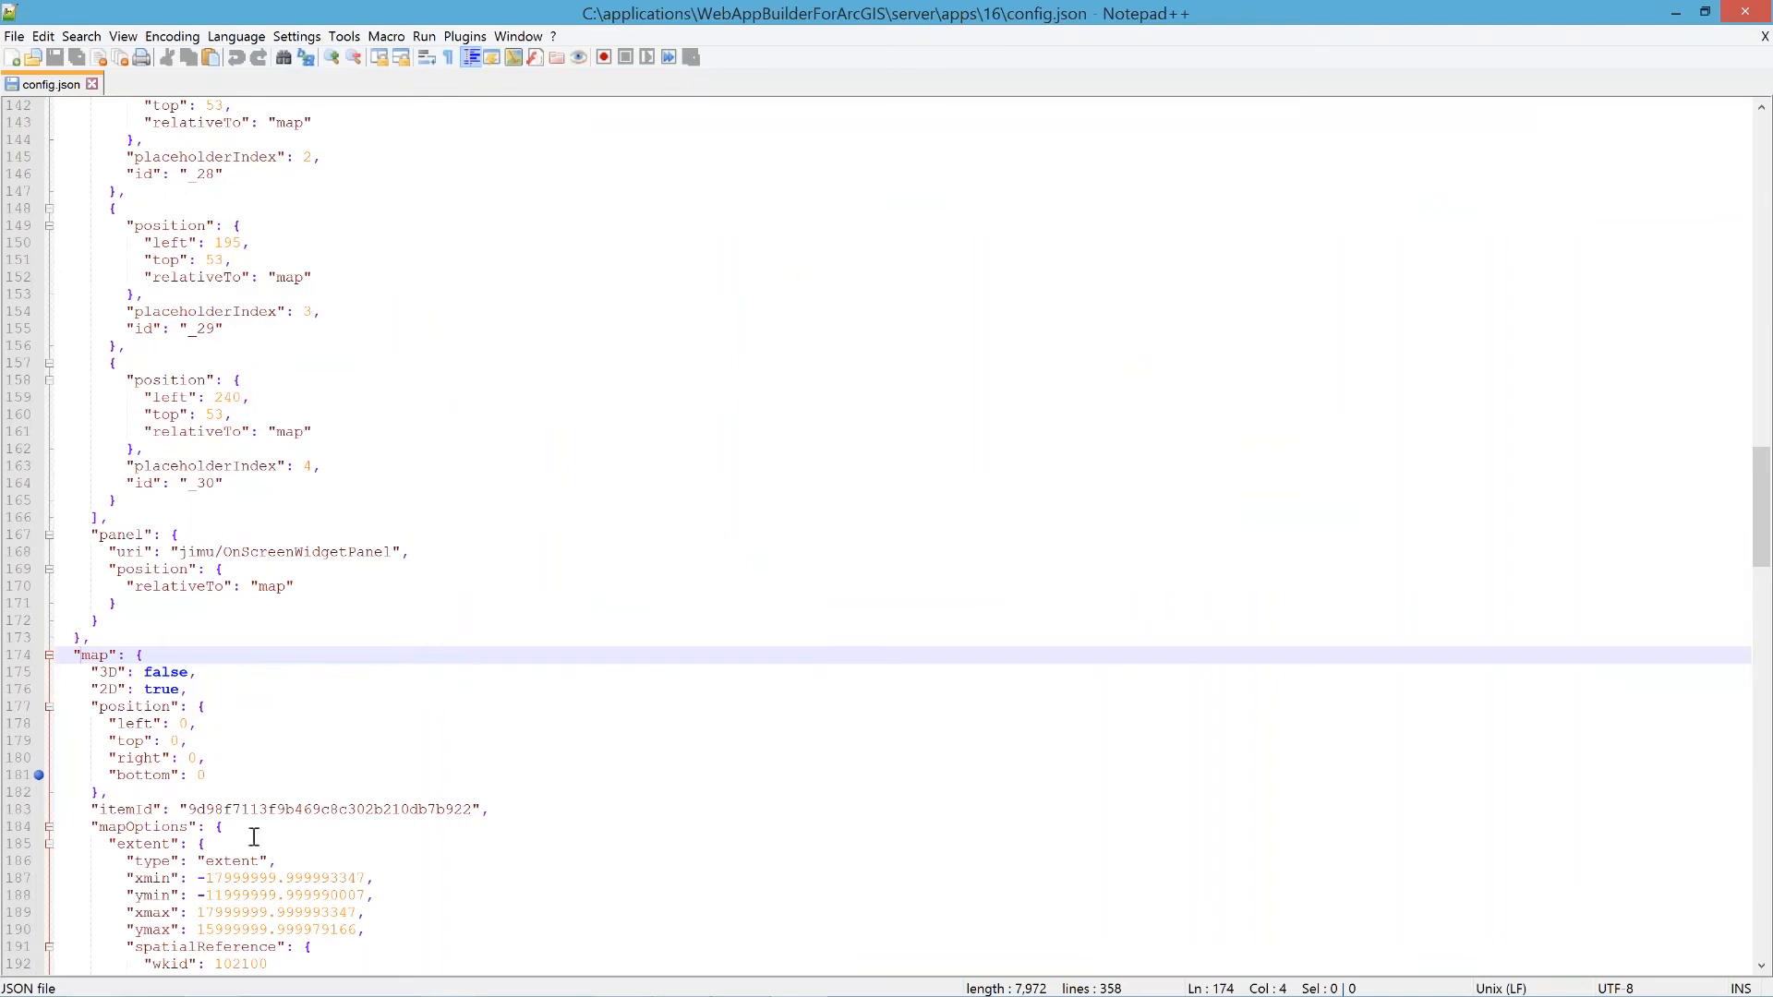
Insert "showLabels": true, right after the opening mapOptions bracket in config.json, save the file and close the editor
left_click(244, 826)
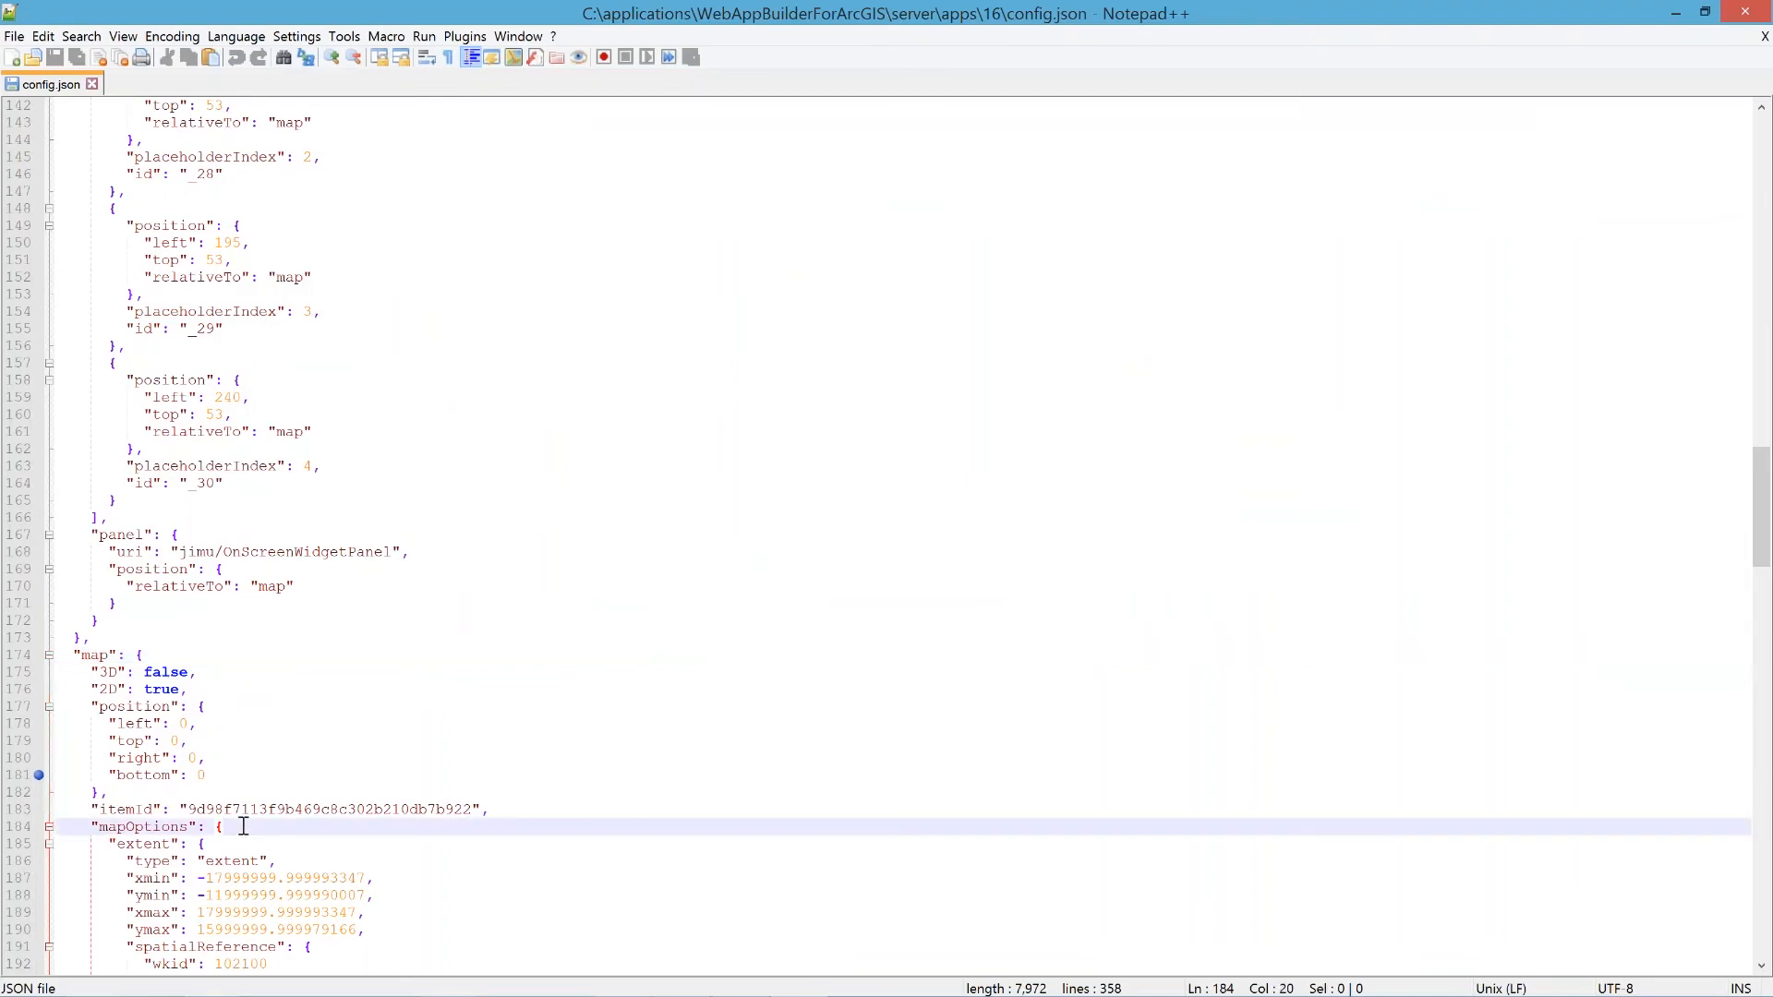
right_click(242, 825)
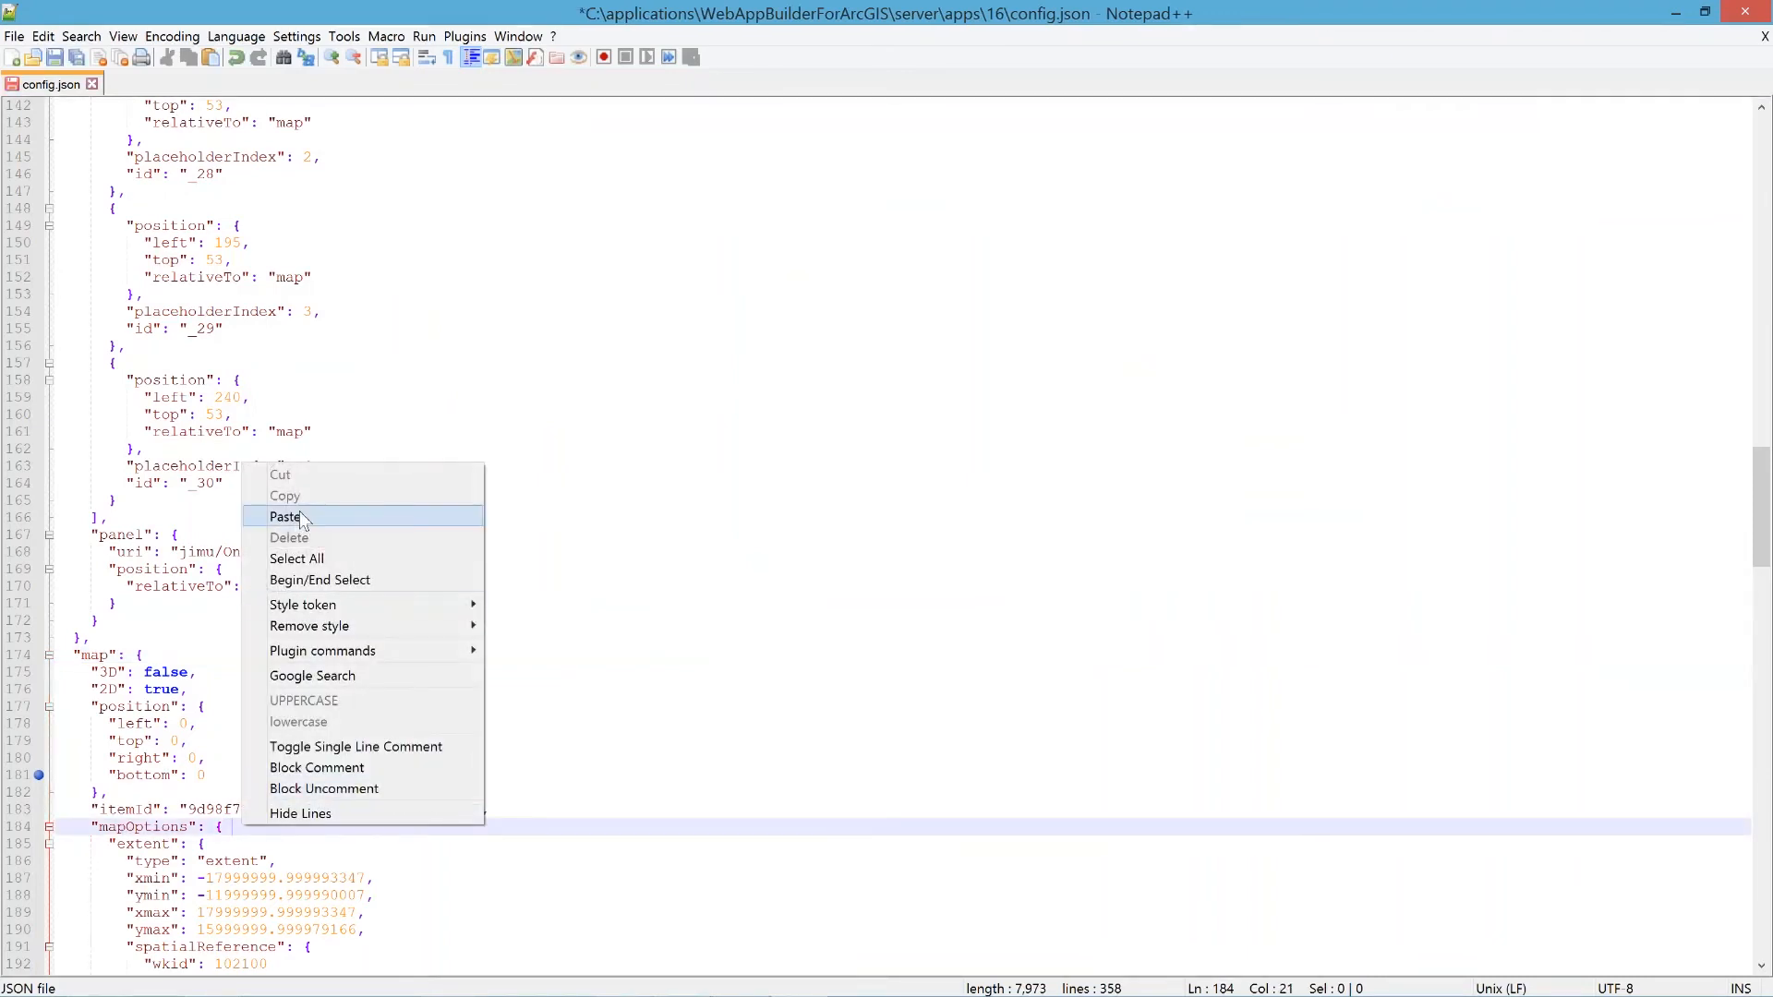
left_click(302, 519)
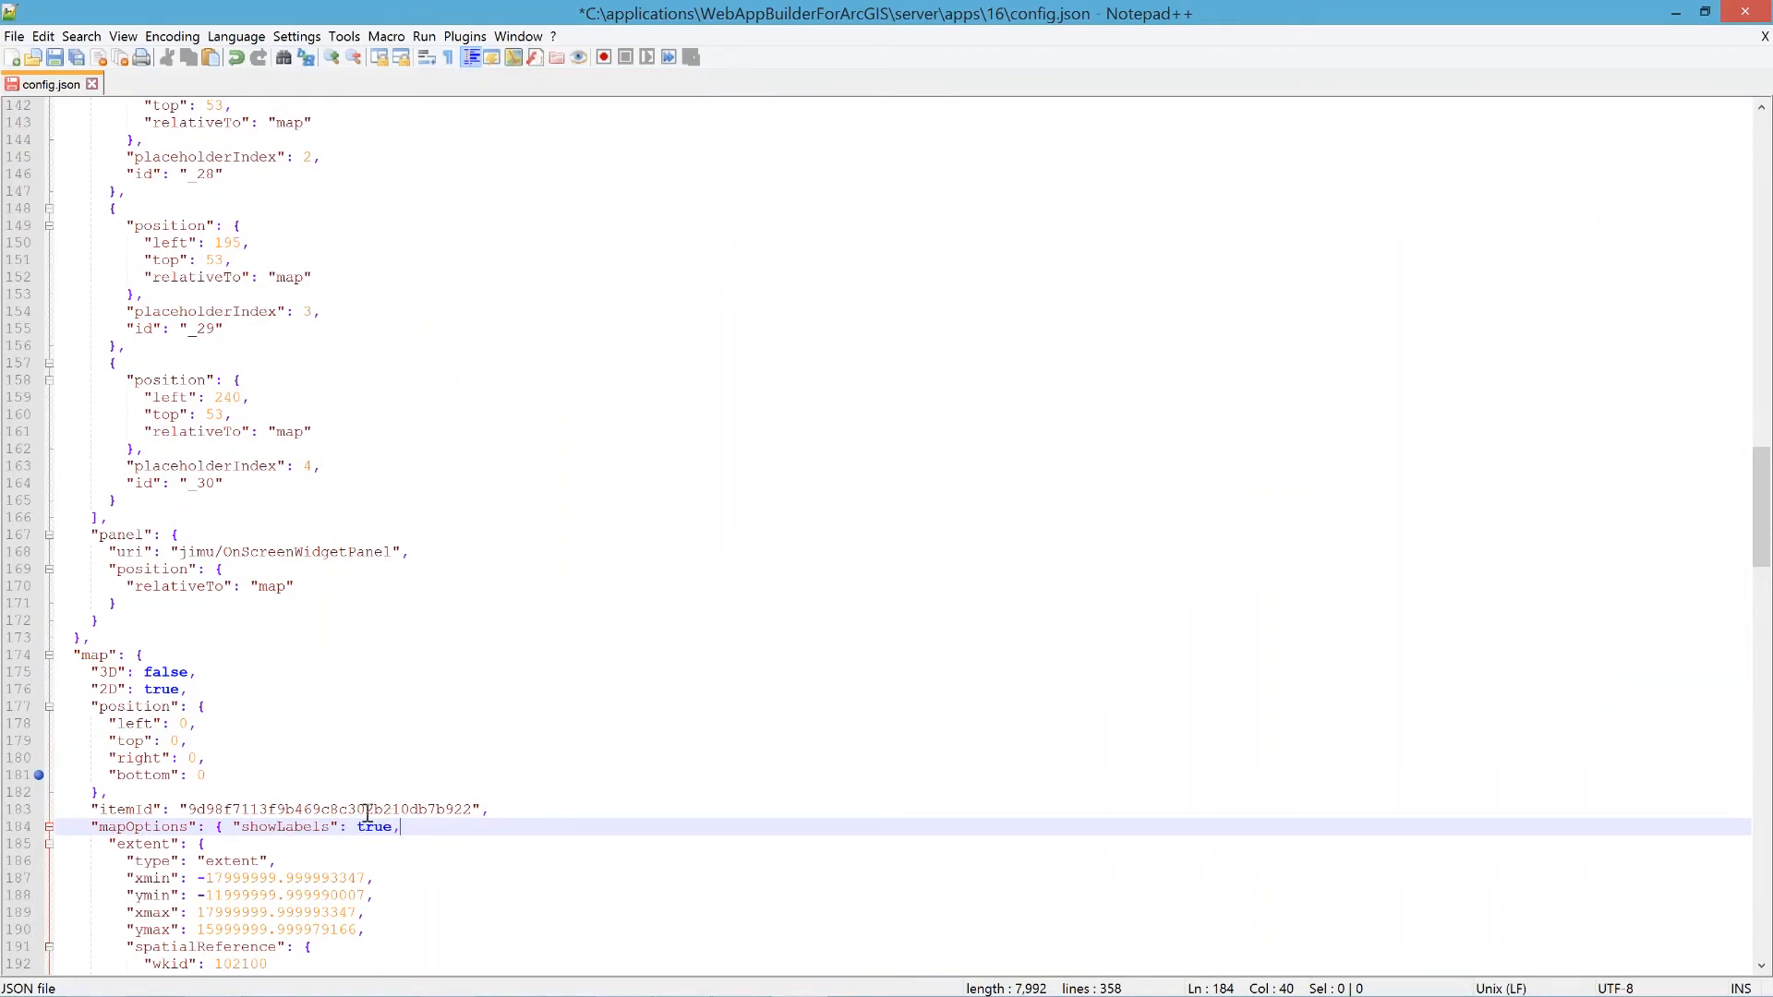
left_click(57, 59)
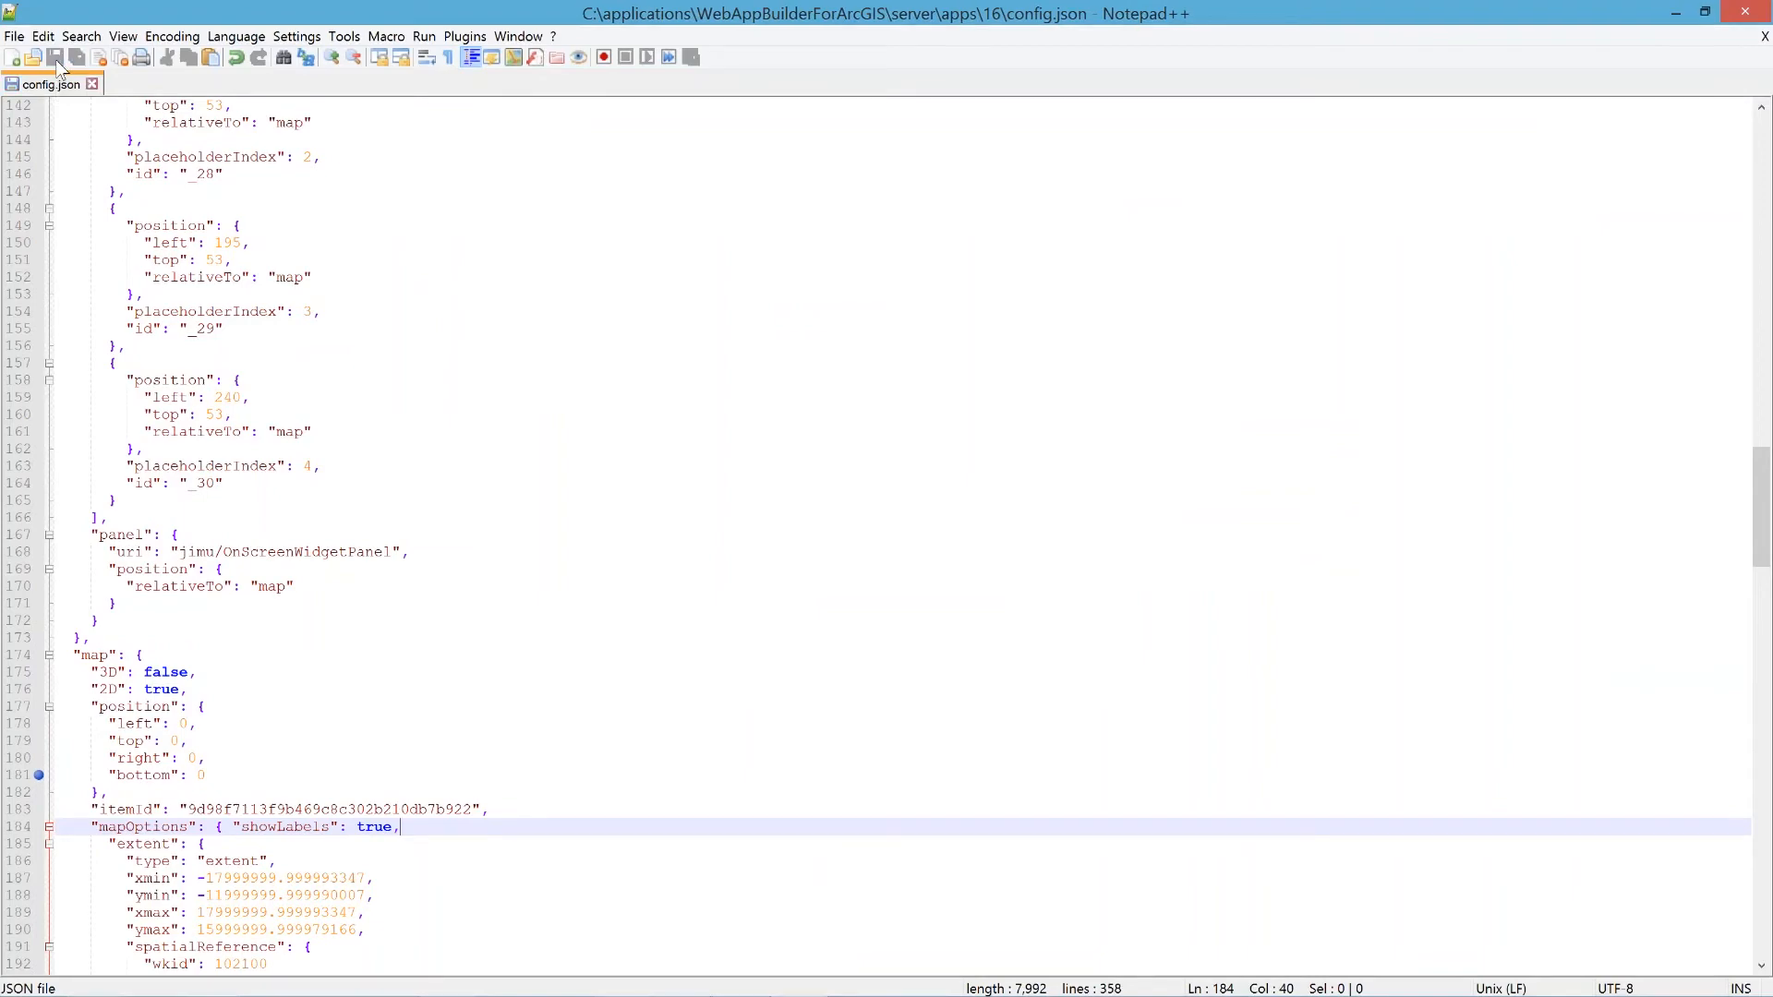
left_click(1752, 13)
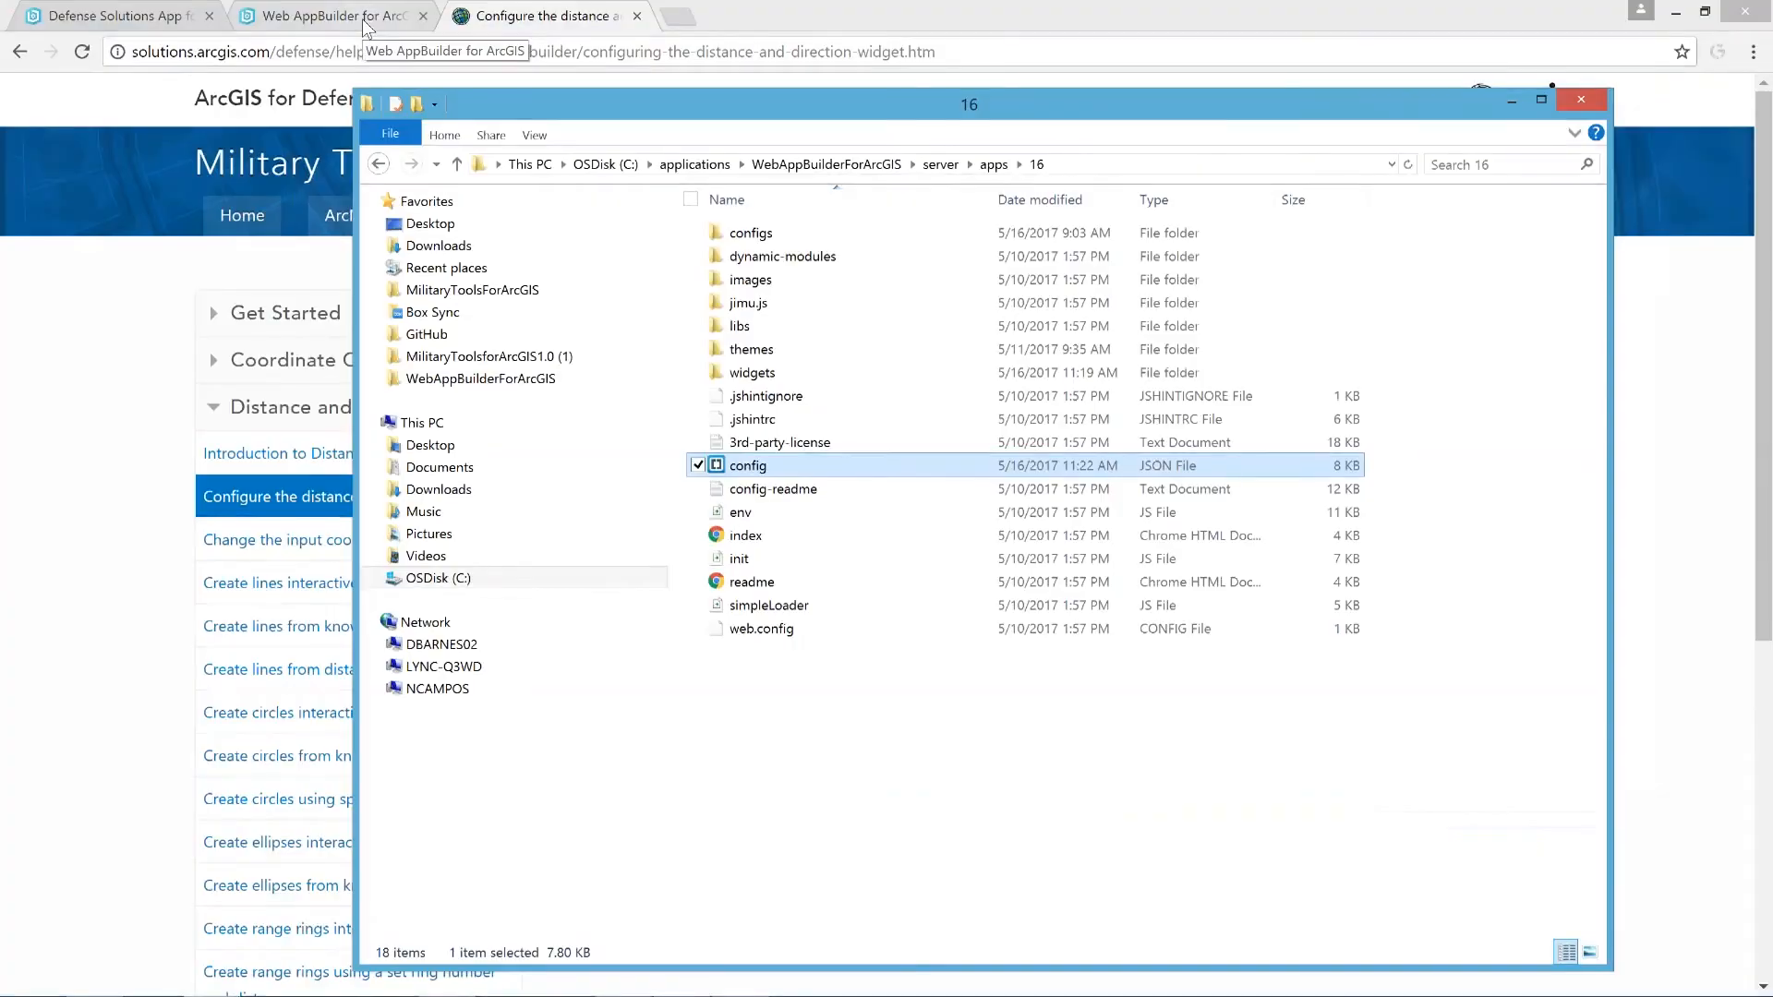
Launch the Distance and Direction app and draw a line from the northeastern United States to Ukraine, about 7,675,188 meters long
left_click(365, 19)
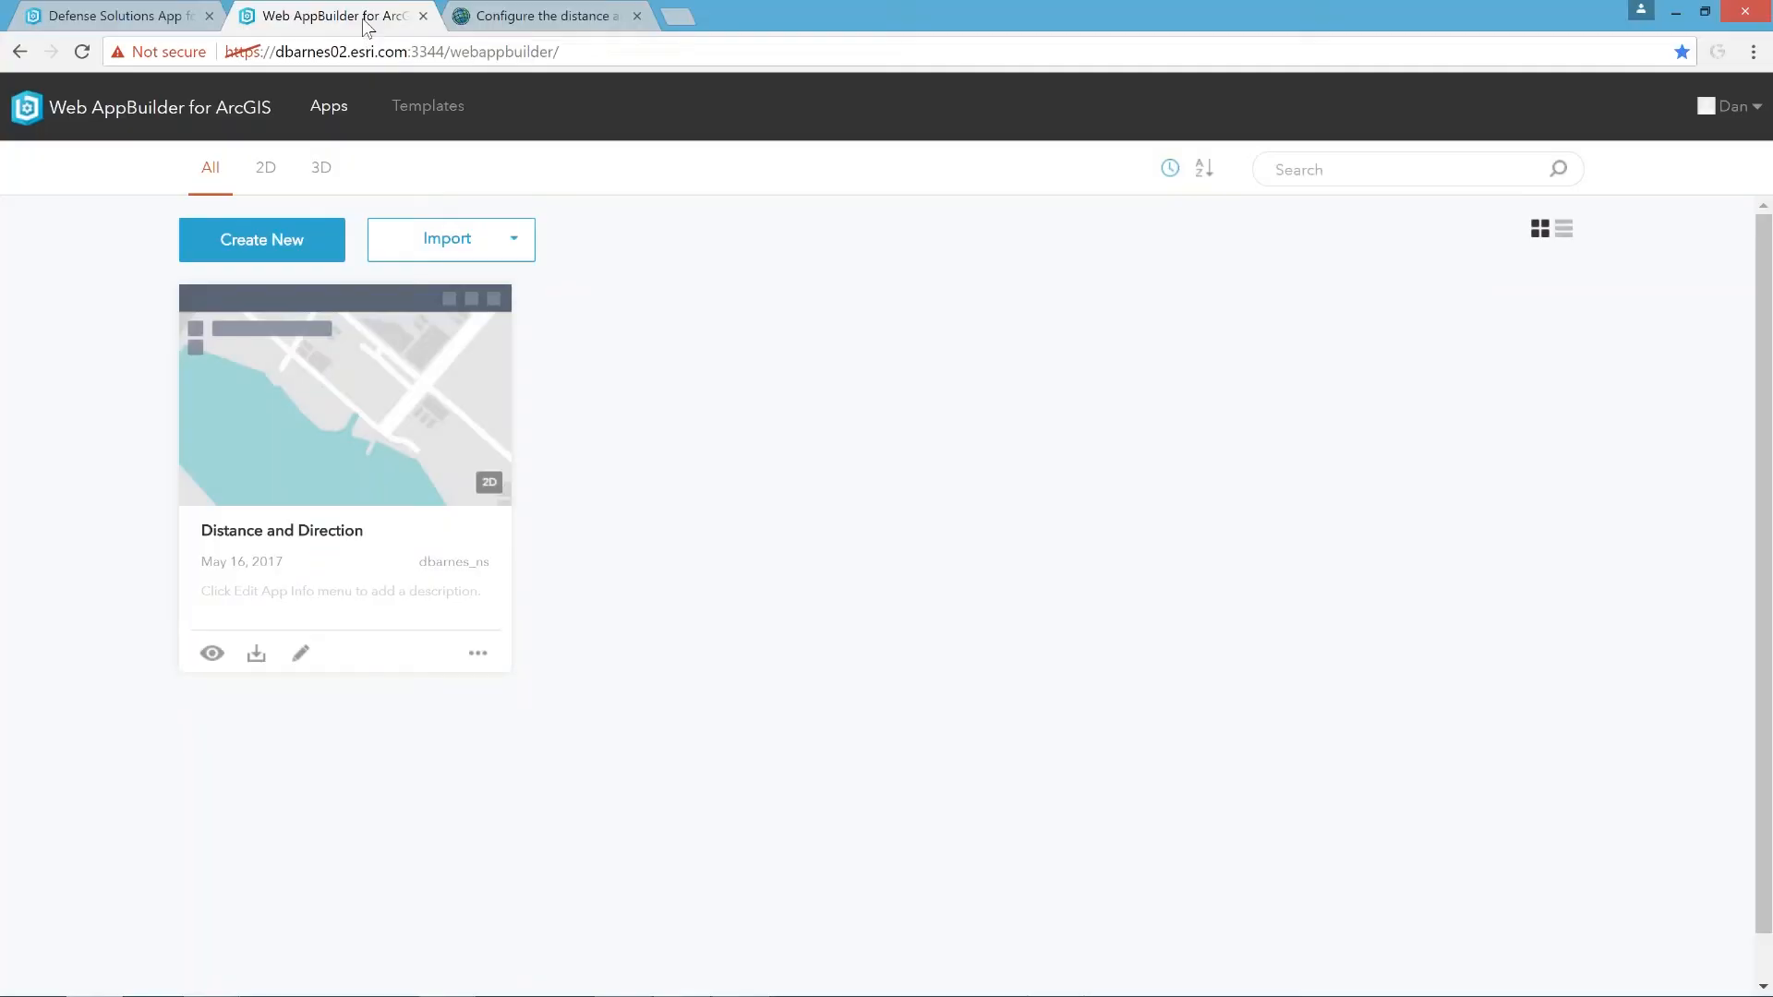
left_click(345, 412)
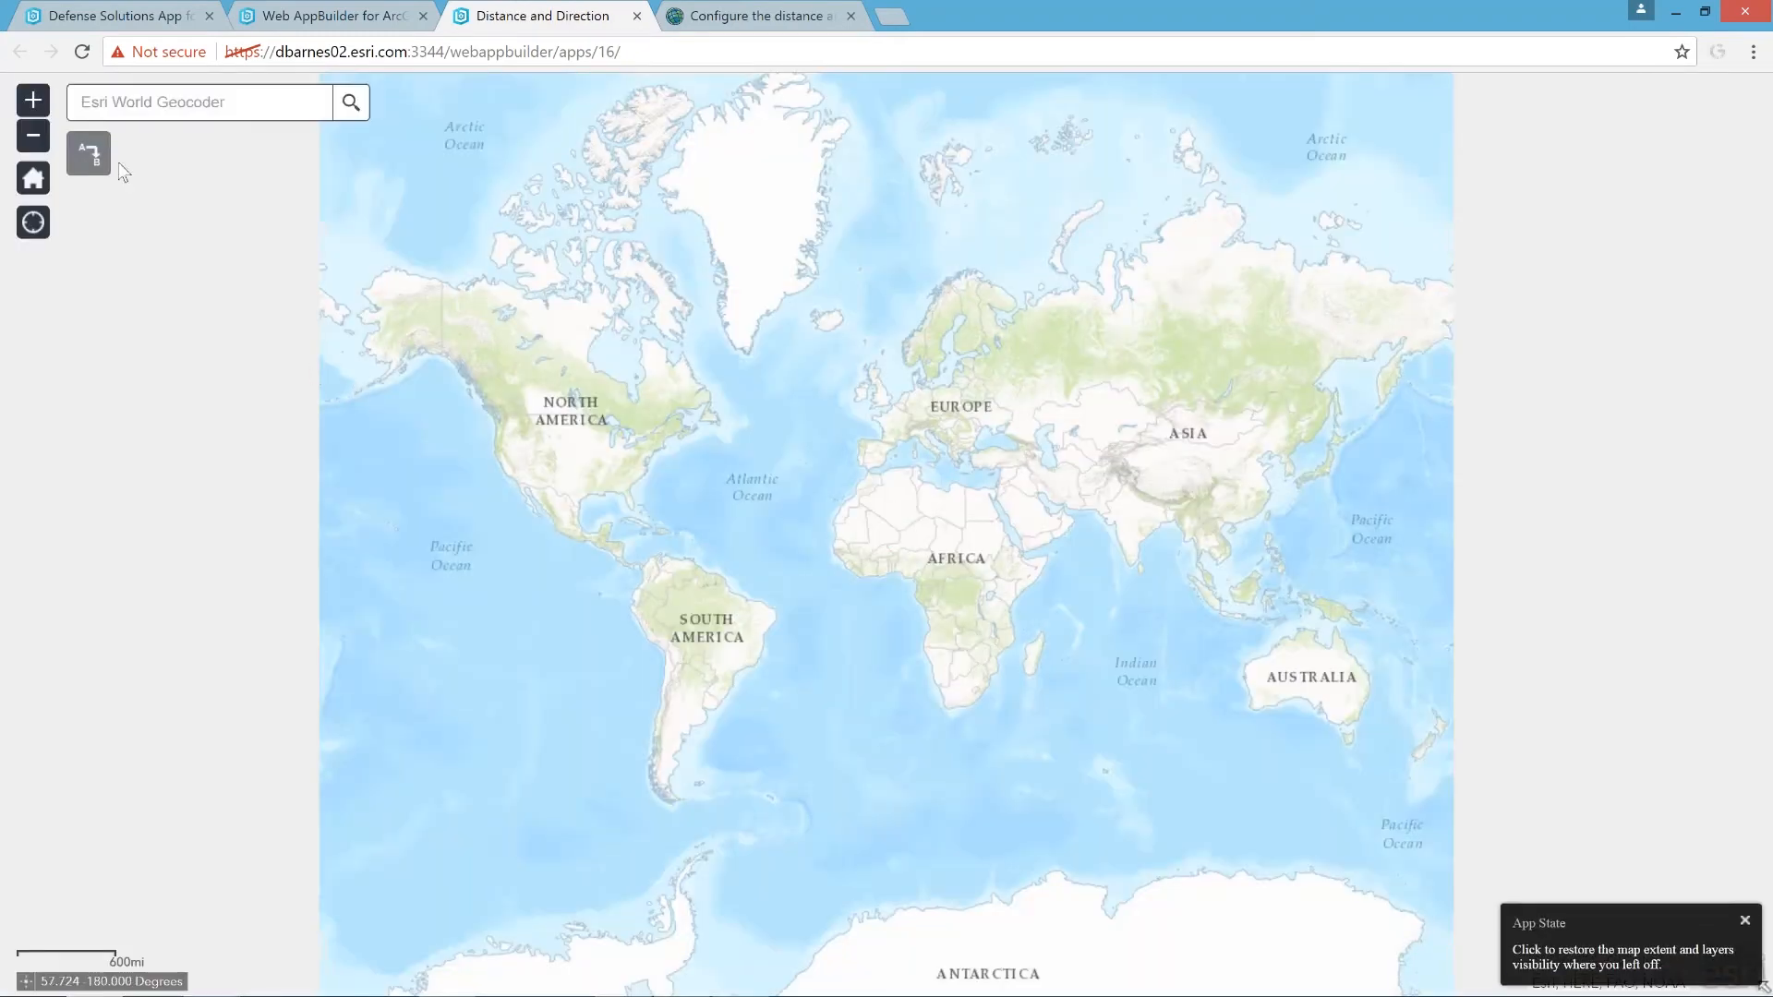
left_click(100, 163)
left_click(376, 388)
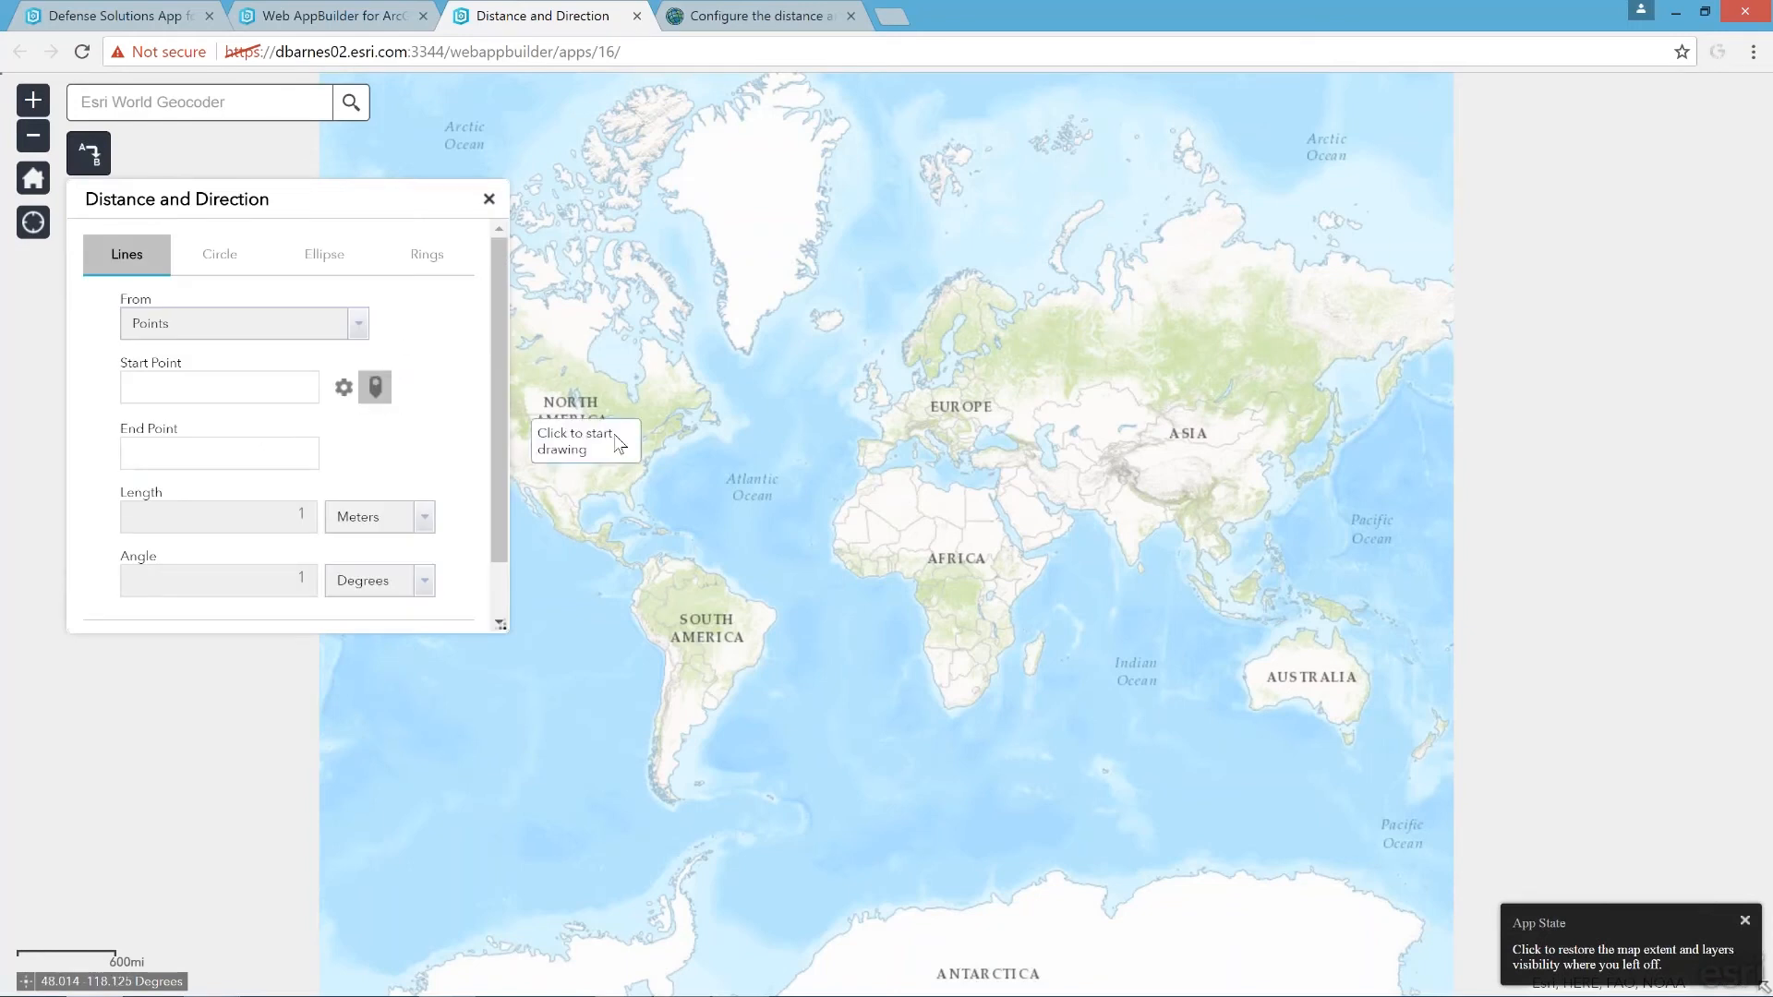
left_click(643, 444)
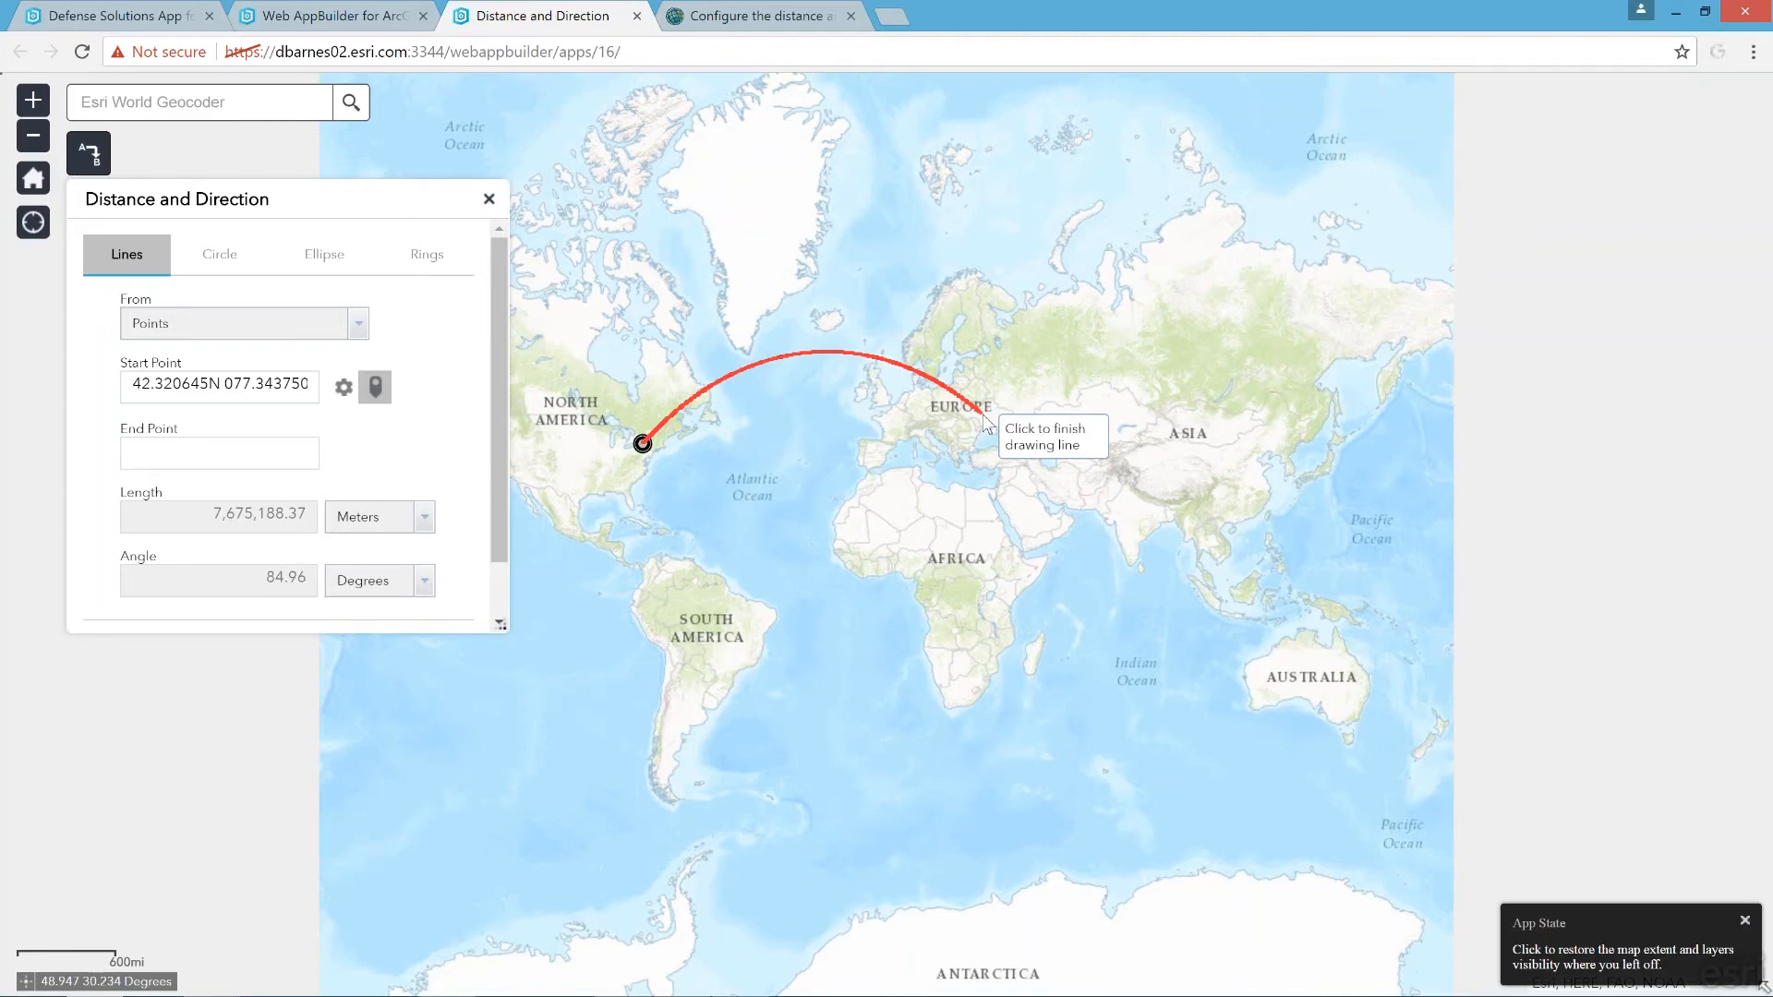
left_click(986, 424)
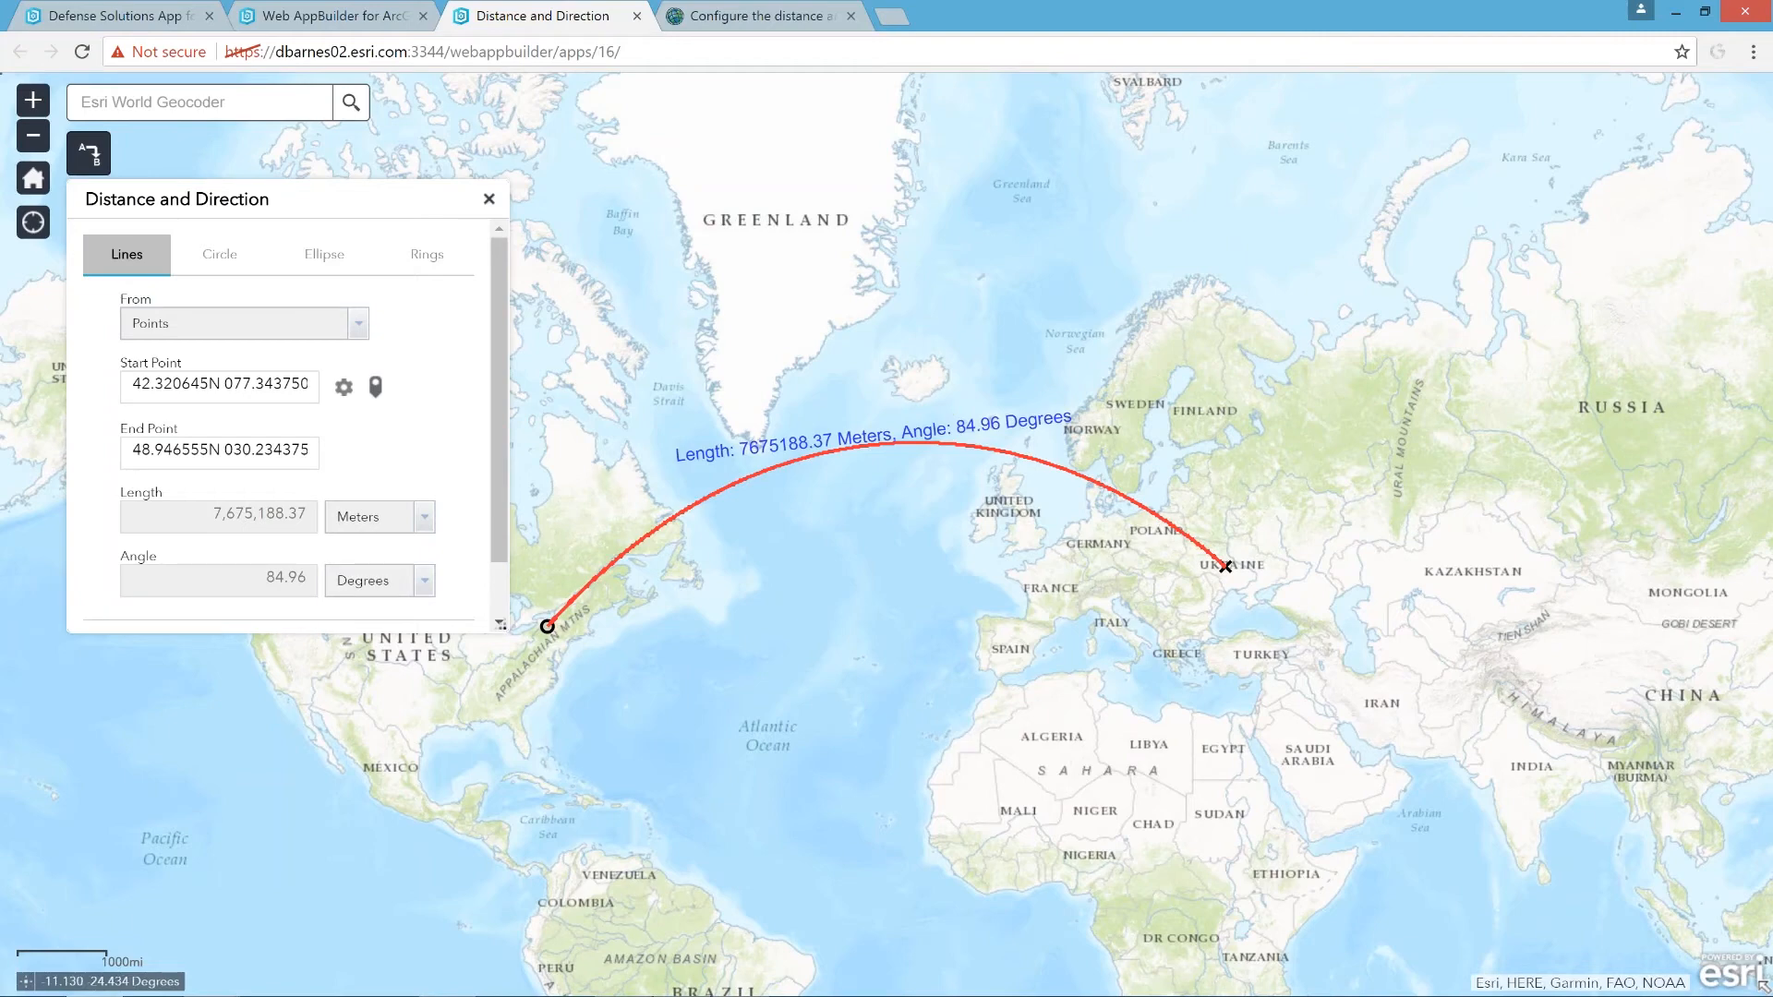
Switch to the MilitaryTools_DistanceandDirection presentation in PowerPoint and advance from the Demo slide to slide 13
mouse_move(868, 988)
left_click(453, 984)
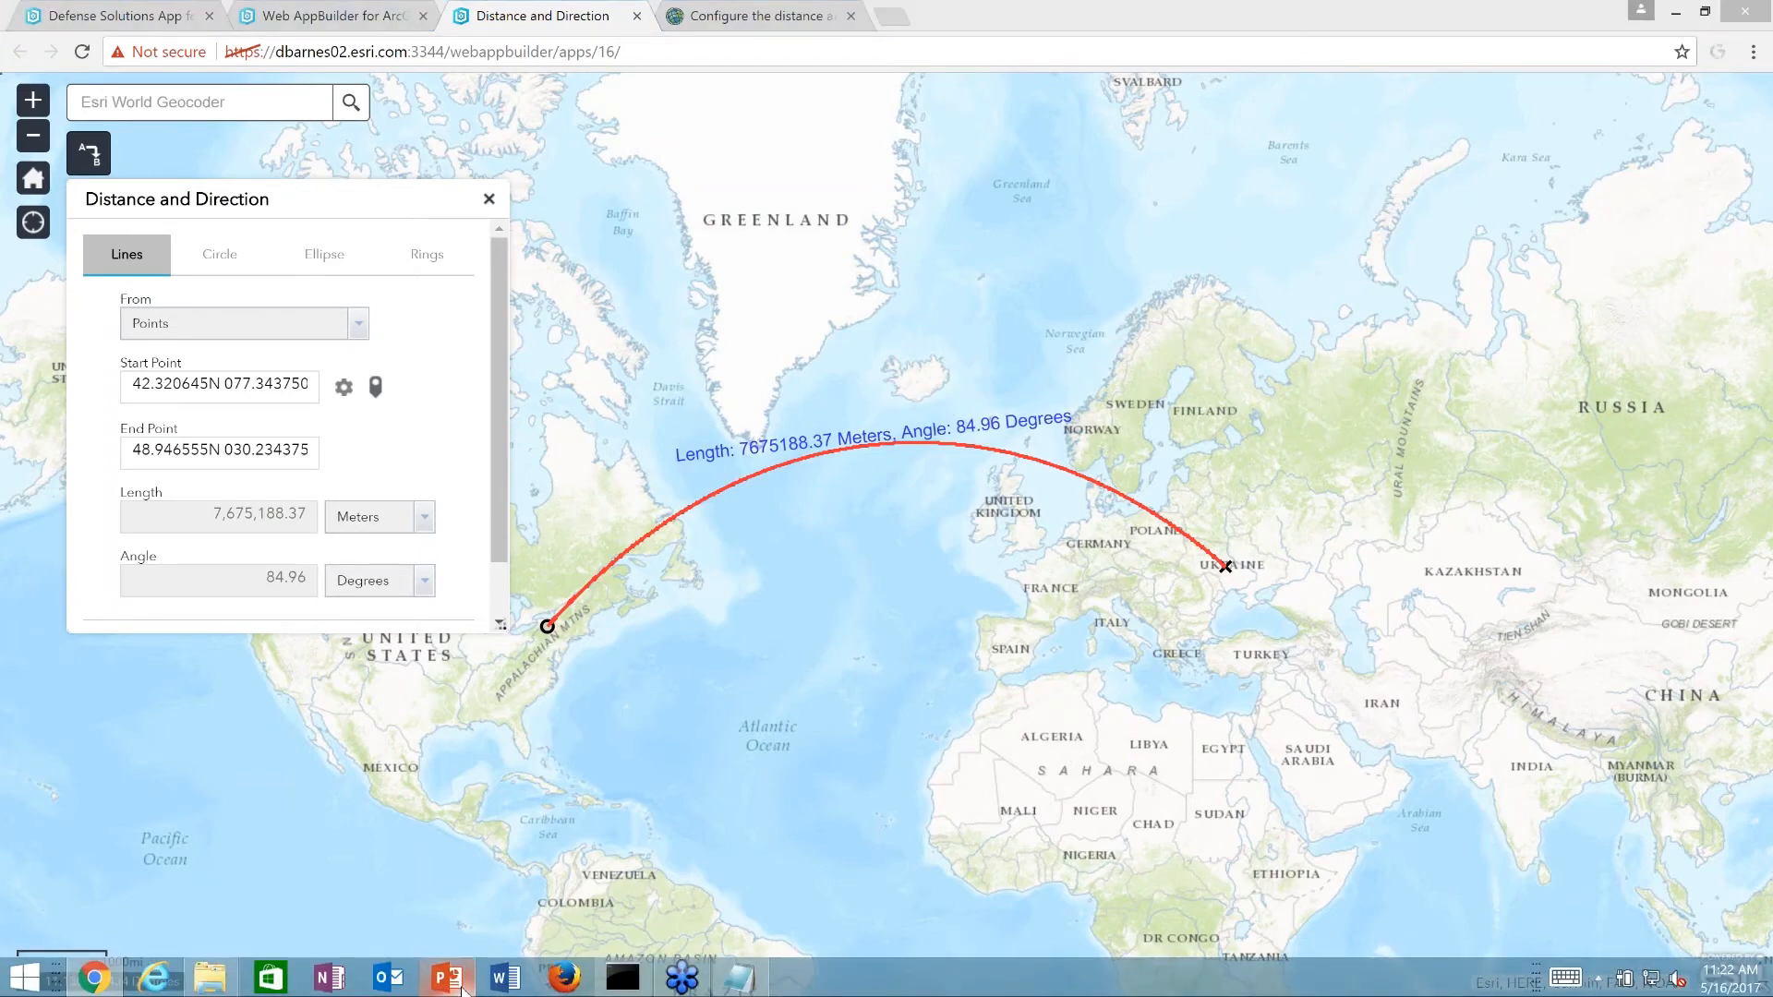
key("Down")
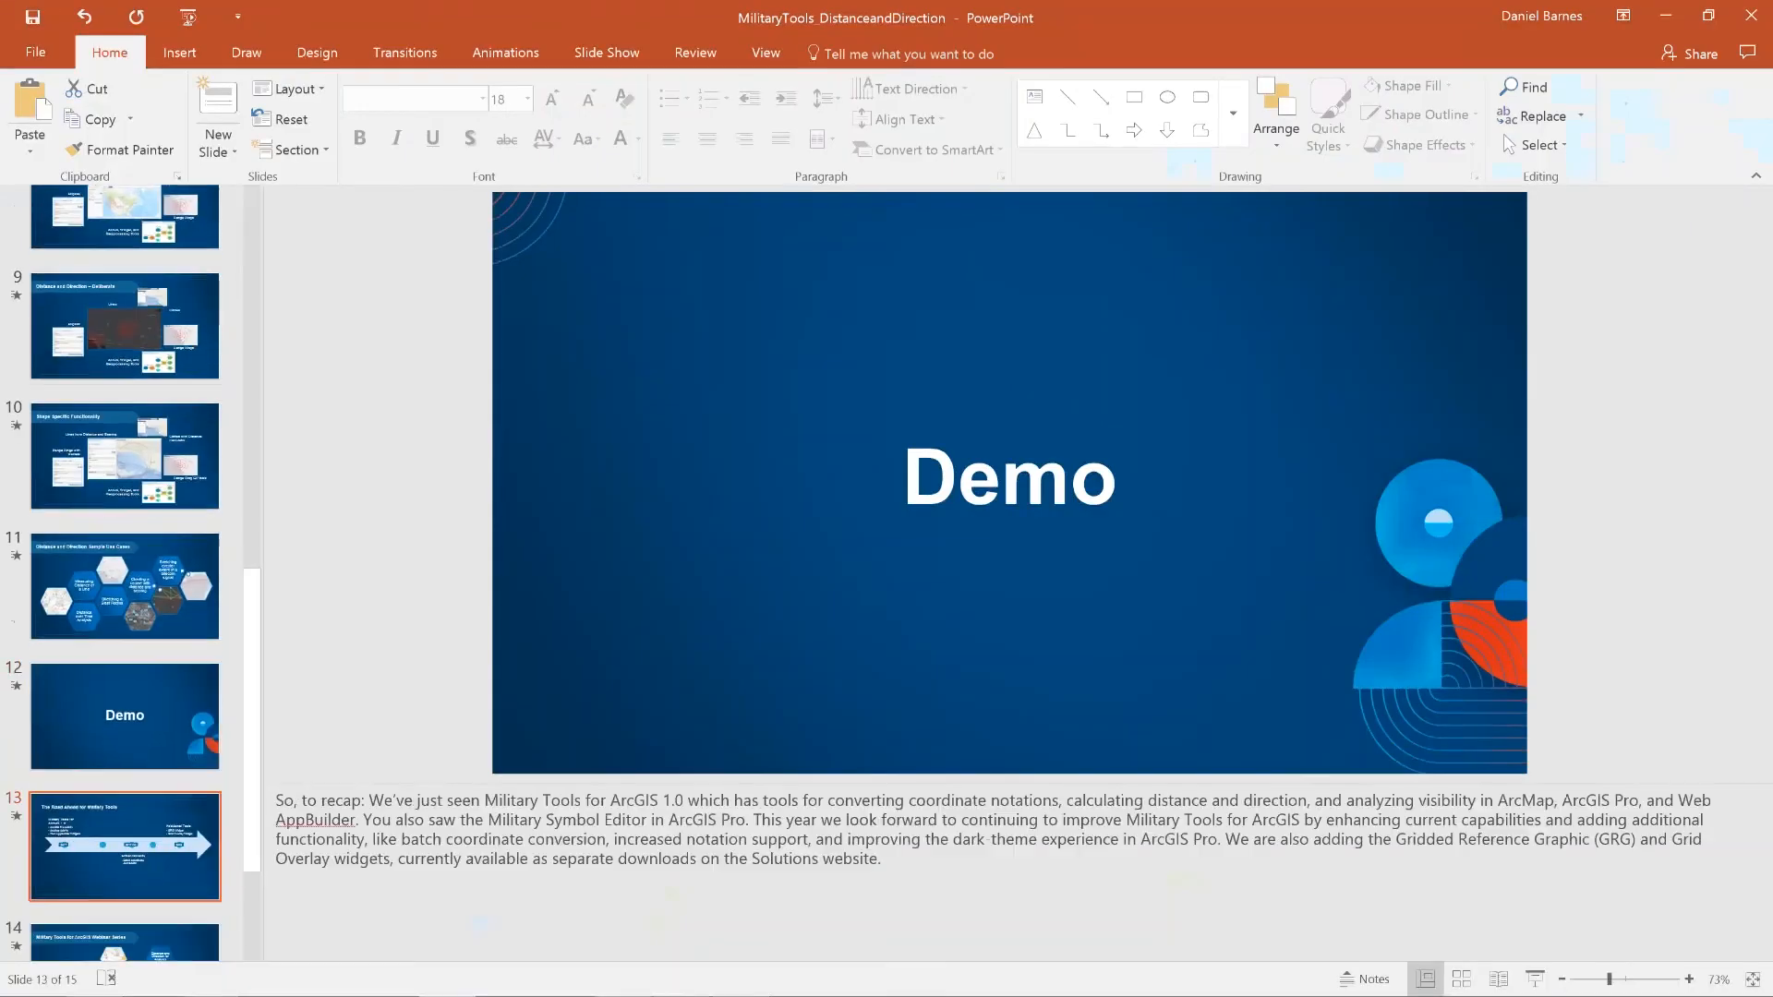